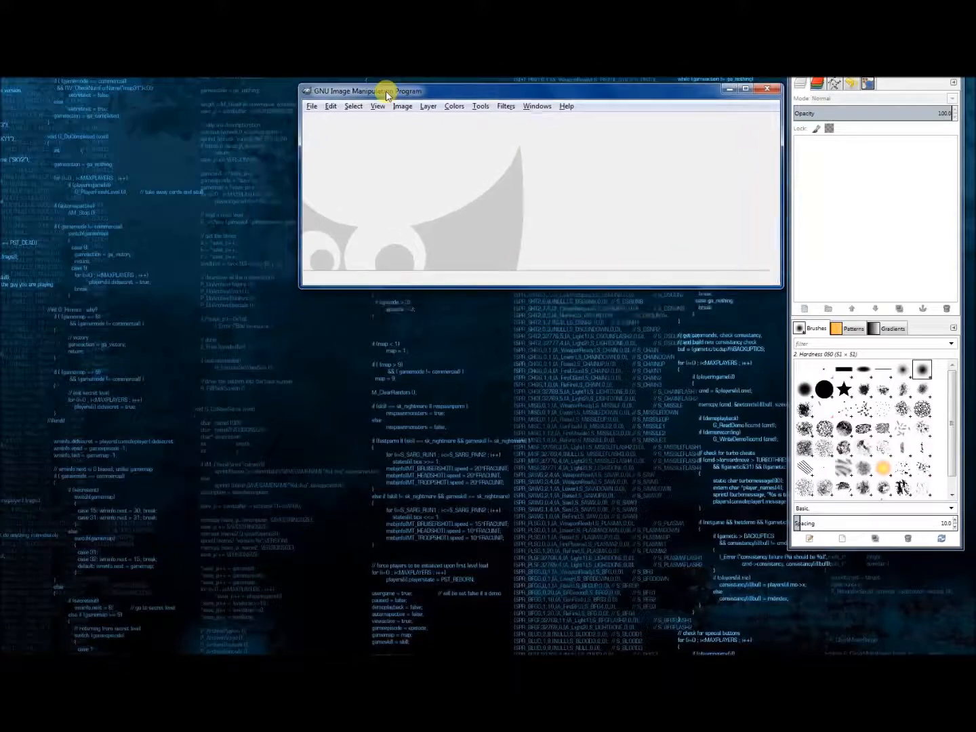
# Step: Arrange the layers and brushes dock, the main image window and the toolbox so all three are fully visible side by side
pyautogui.moveTo(939, 75); pyautogui.dragTo(947, 96)
pyautogui.moveTo(669, 89); pyautogui.dragTo(677, 89)
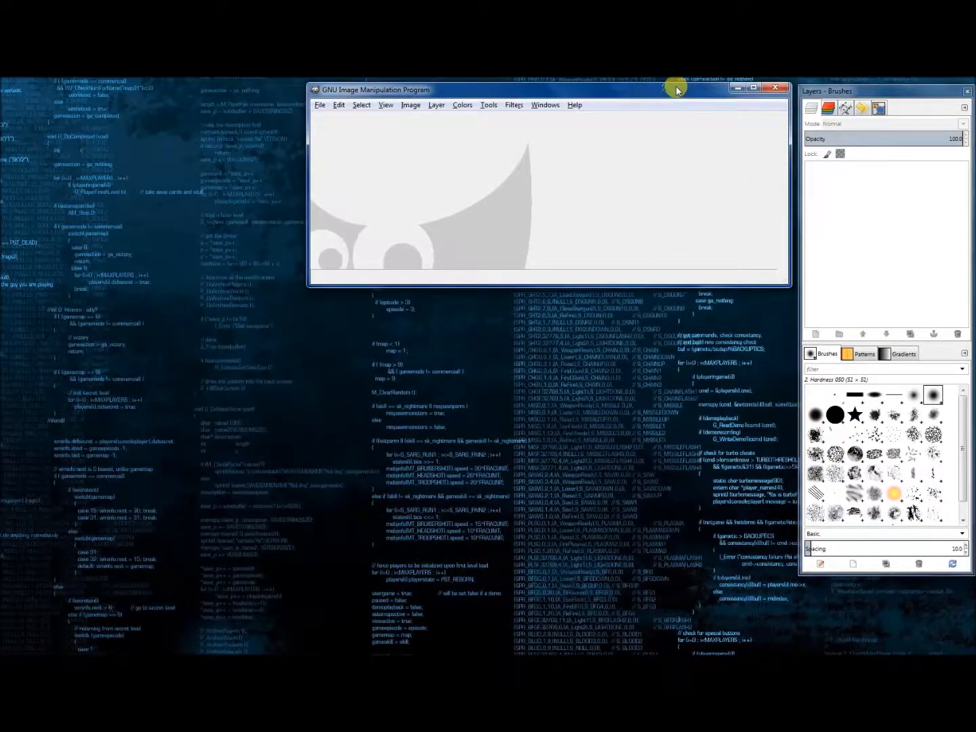
pyautogui.moveTo(0, 101); pyautogui.dragTo(41, 85)
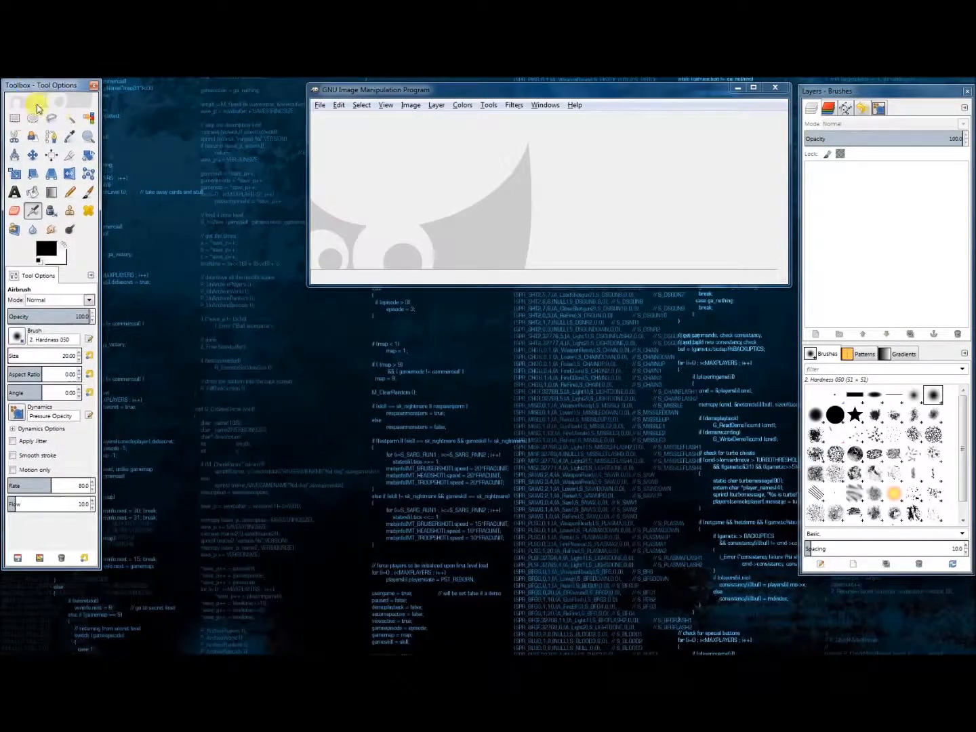
# Step: Check the monitor's screen resolution in the desktop display settings, then close them without changing anything
pyautogui.rightClick(162, 396)
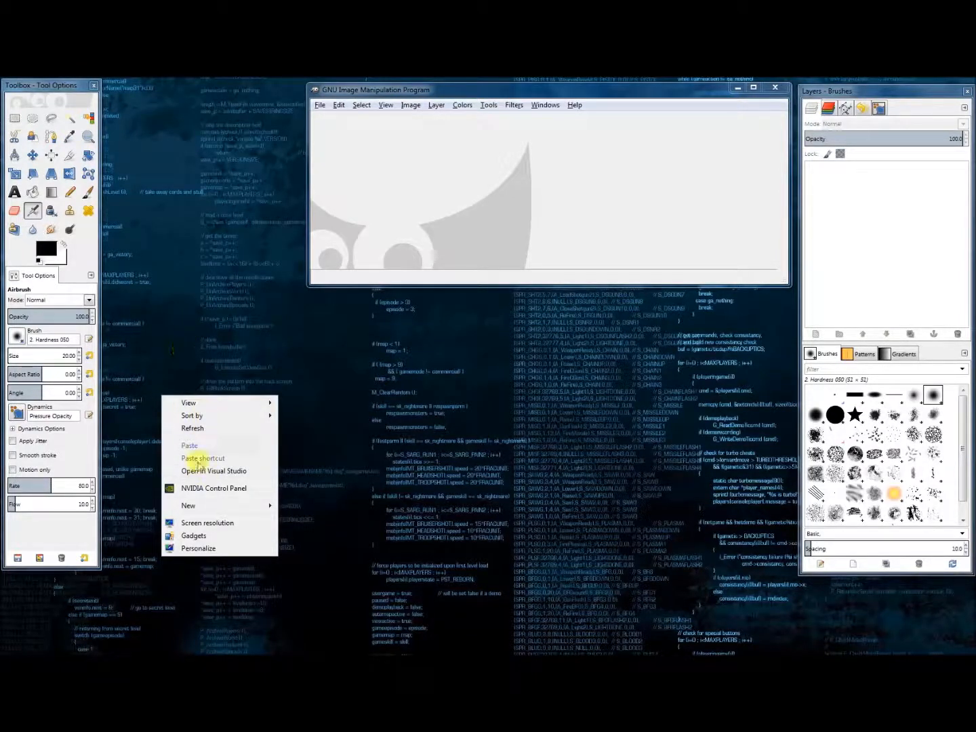
pyautogui.click(222, 525)
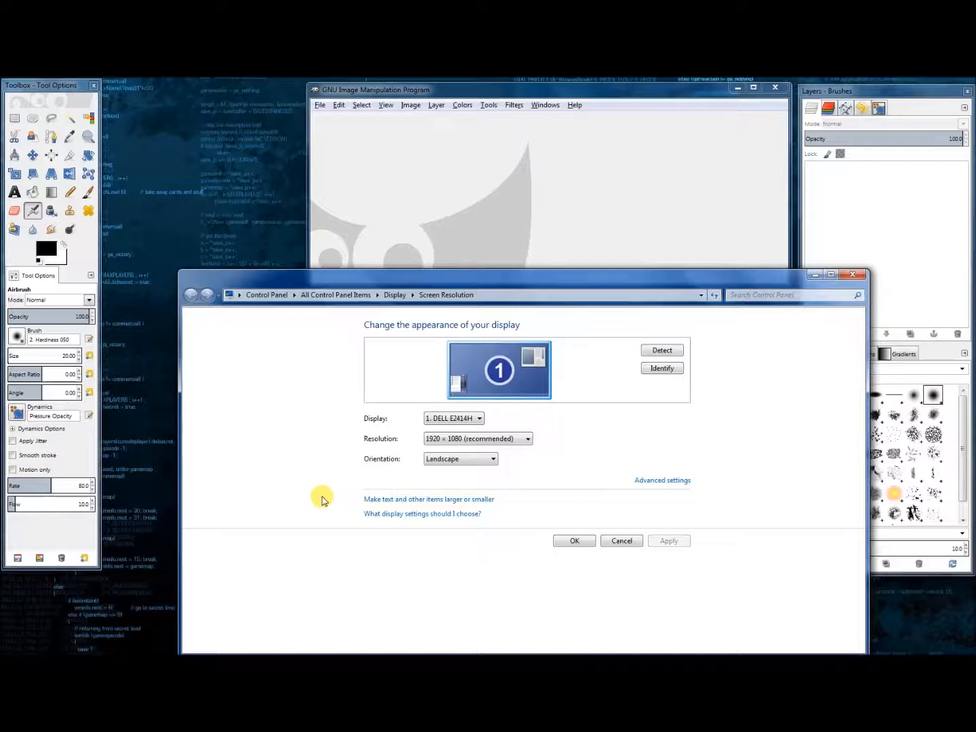
pyautogui.click(447, 442)
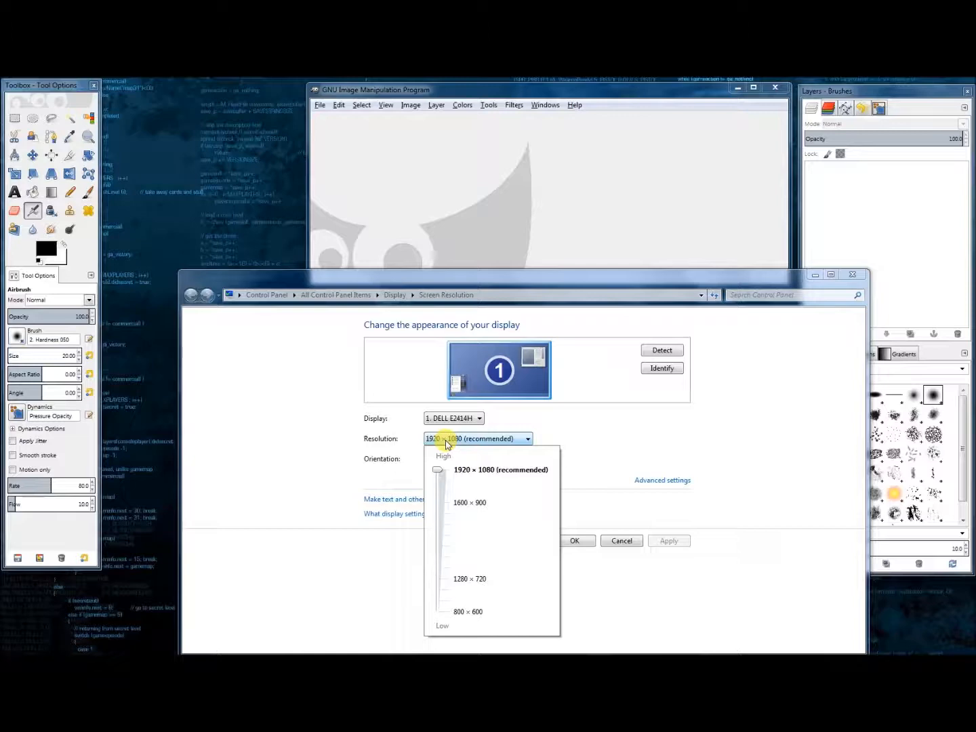
pyautogui.click(445, 442)
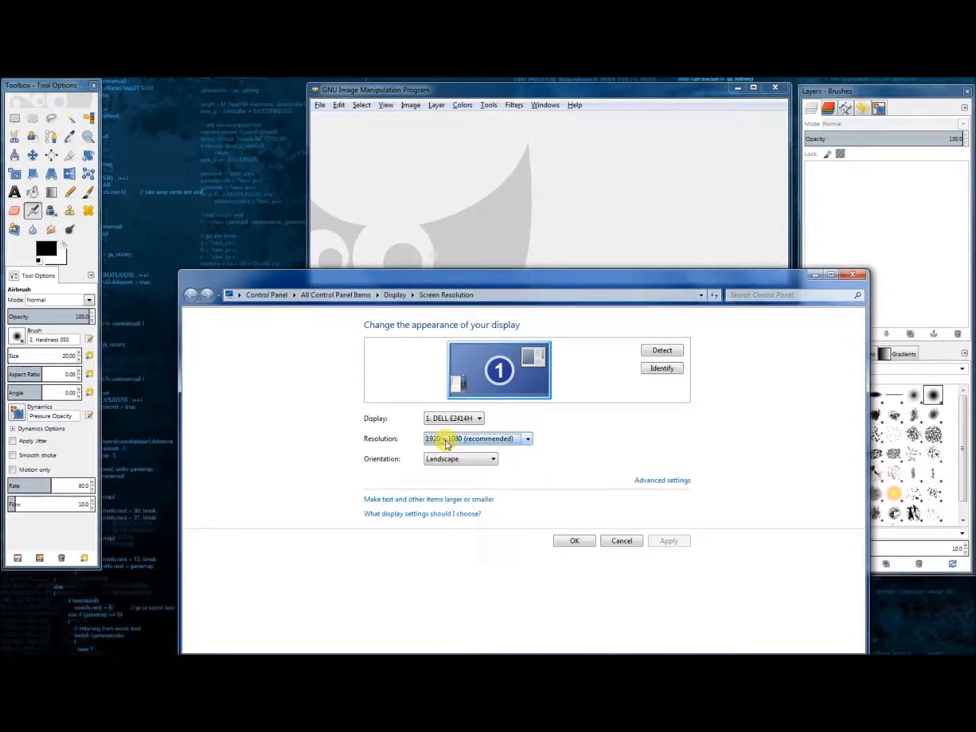
pyautogui.click(624, 542)
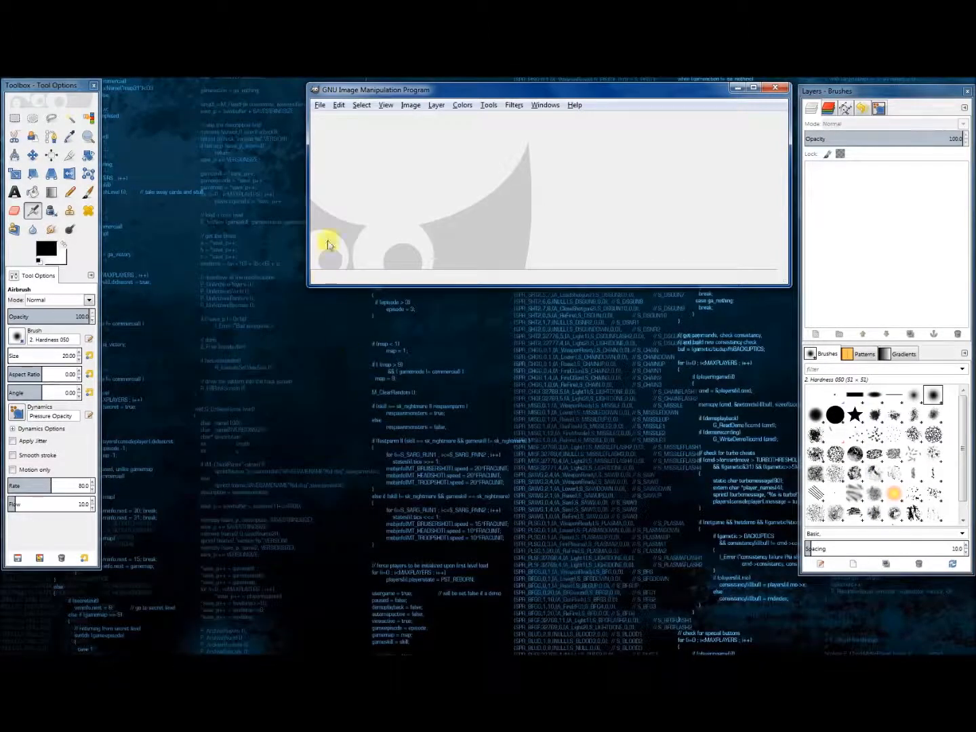
# Step: Move the main window beside the toolbox and start a new image 1920 px wide and 1080 px high
pyautogui.moveTo(343, 91); pyautogui.dragTo(140, 98)
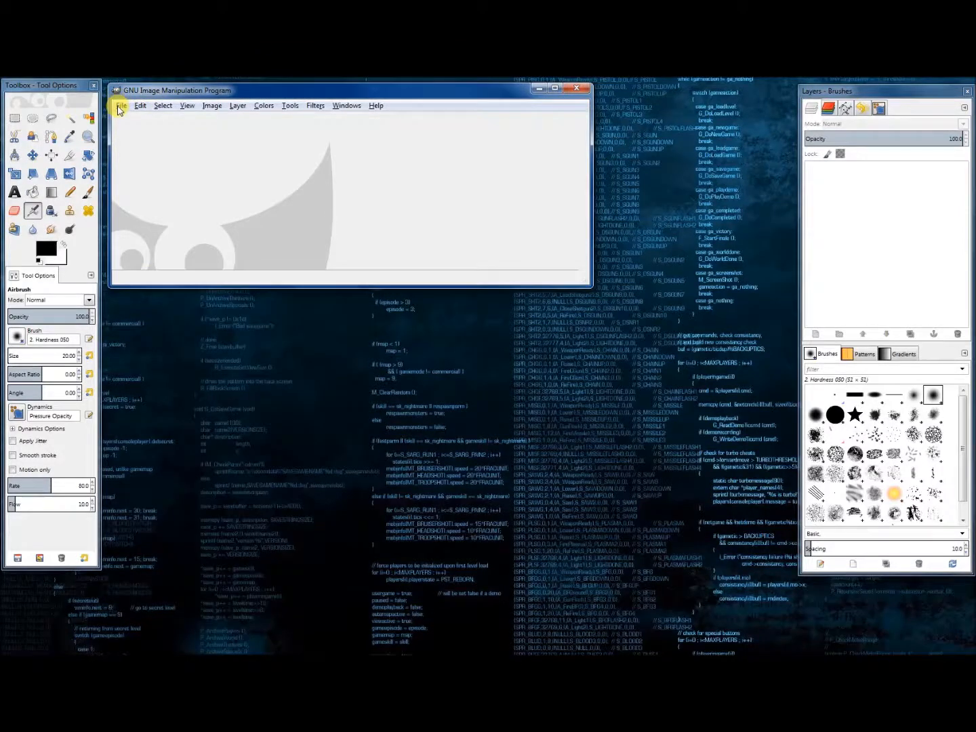
pyautogui.click(120, 105)
pyautogui.click(122, 116)
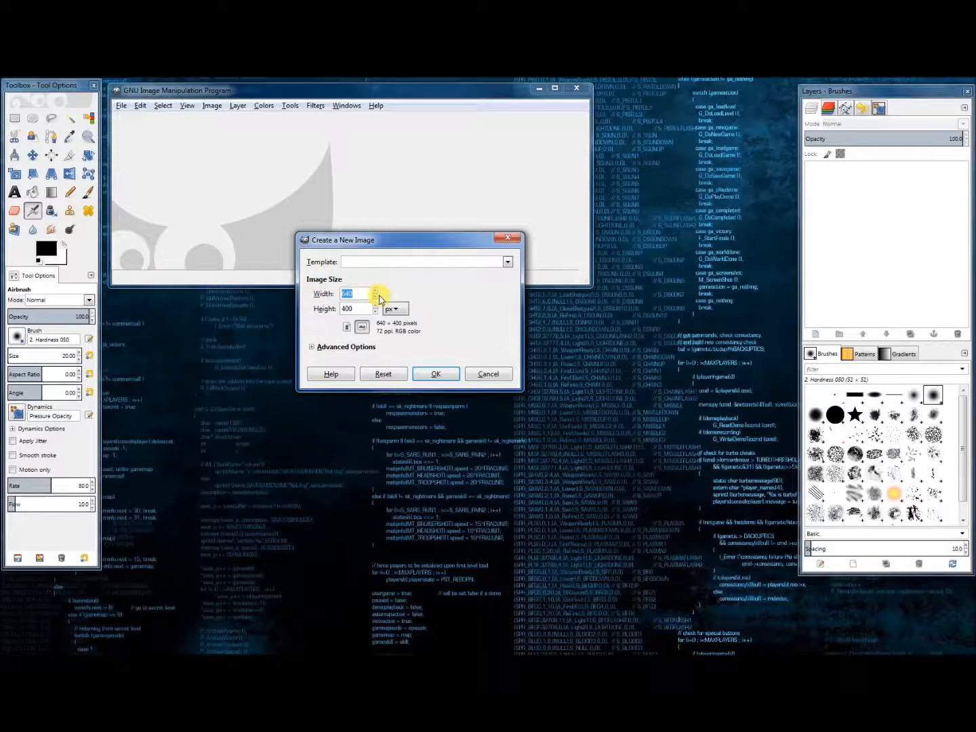
pyautogui.write('1920')
pyautogui.press('Tab')
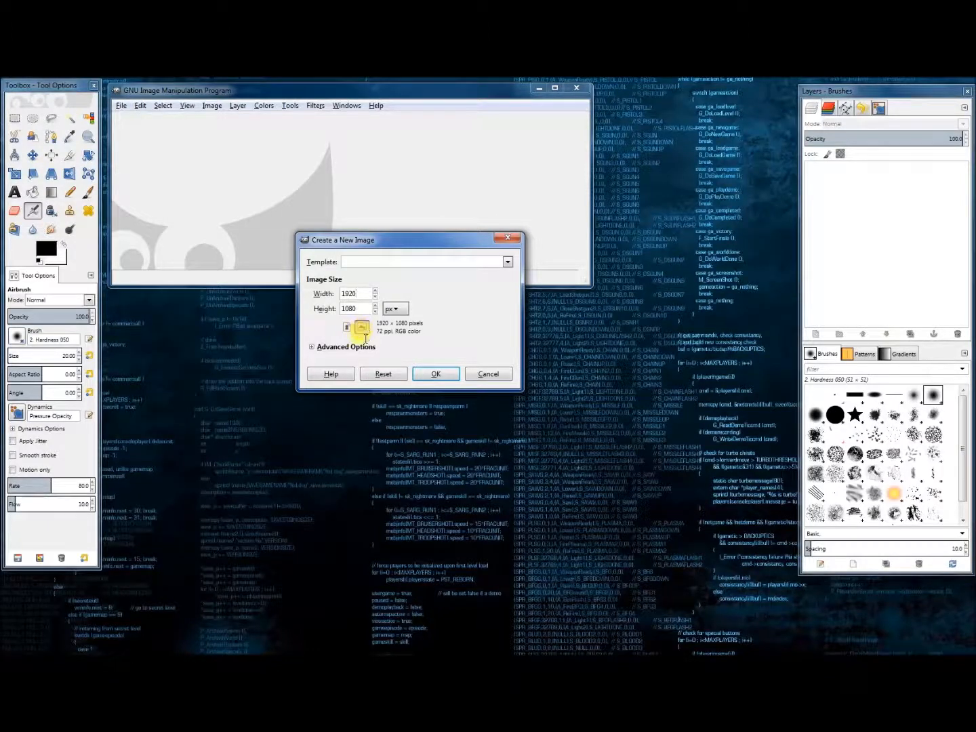
# Step: Review the advanced color space and fill options, keep RGB color and Background color, and create the image
pyautogui.click(311, 346)
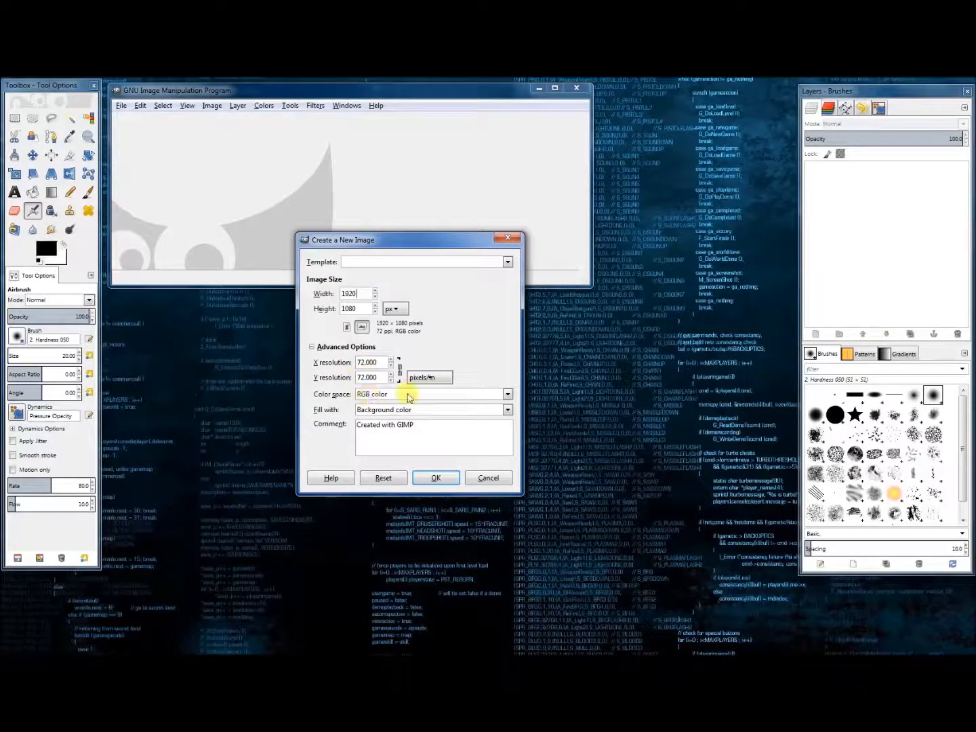
pyautogui.click(506, 393)
pyautogui.click(508, 392)
pyautogui.click(508, 393)
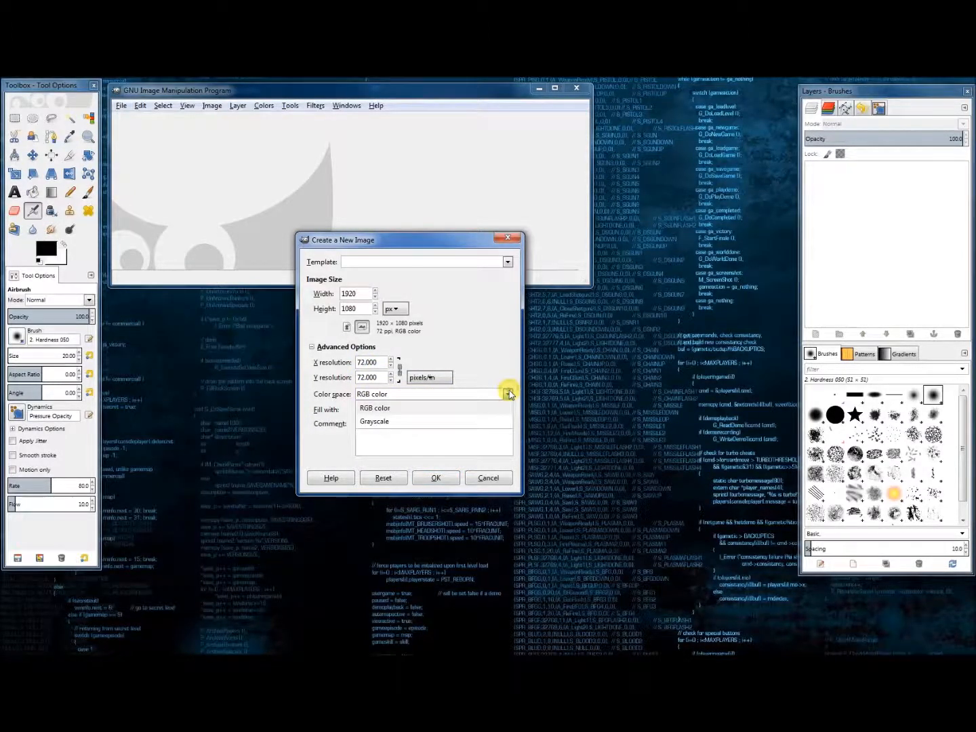
pyautogui.click(508, 394)
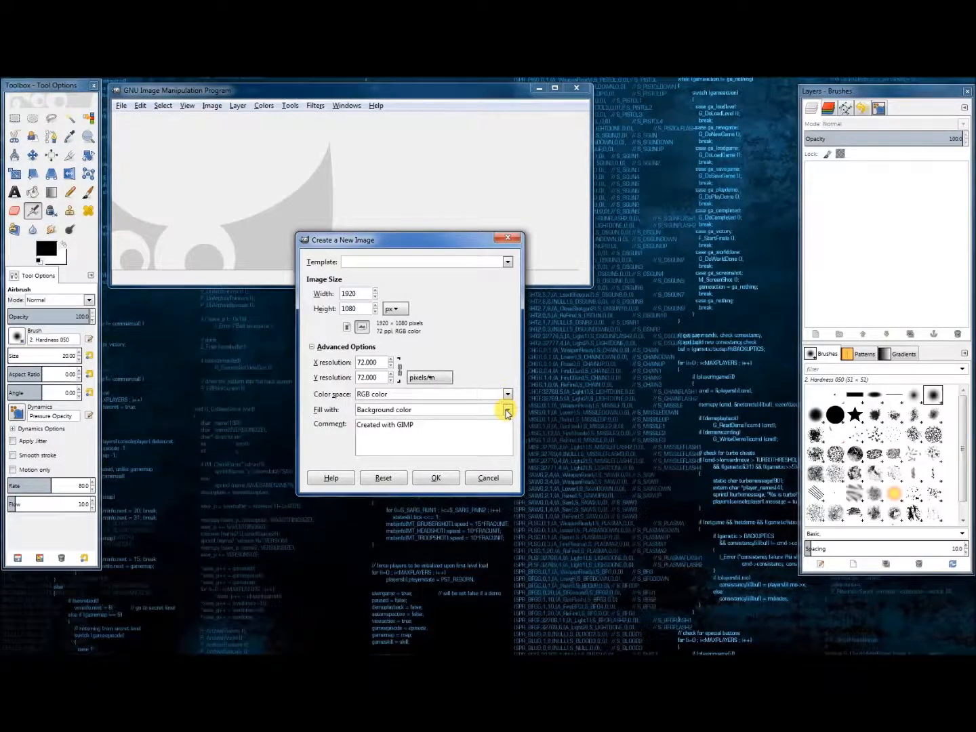
pyautogui.click(507, 410)
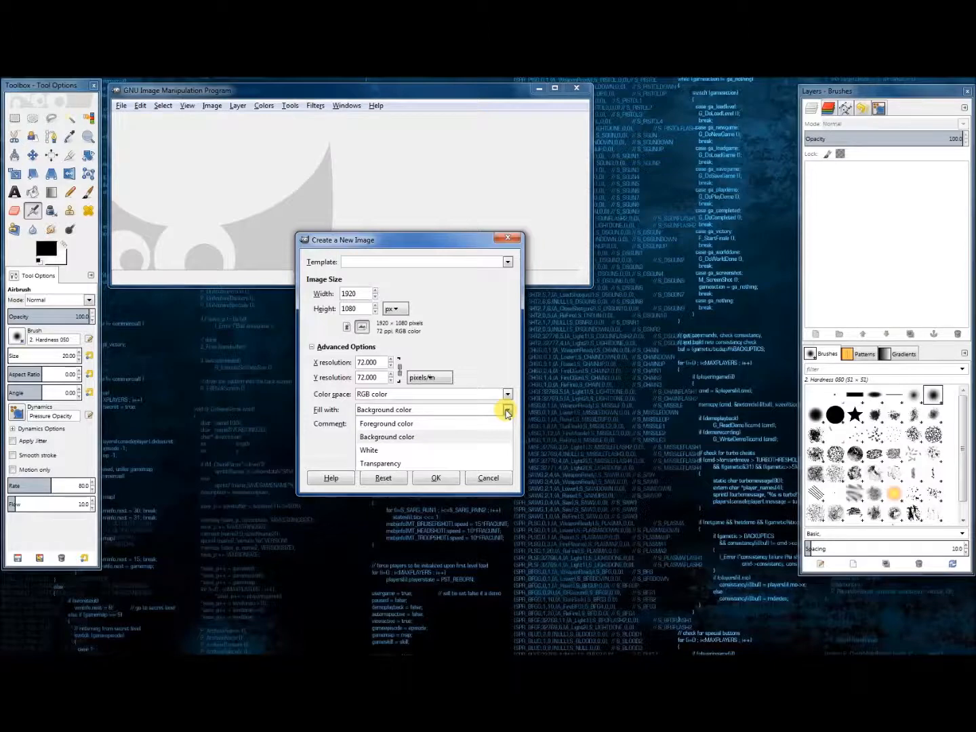
pyautogui.click(507, 410)
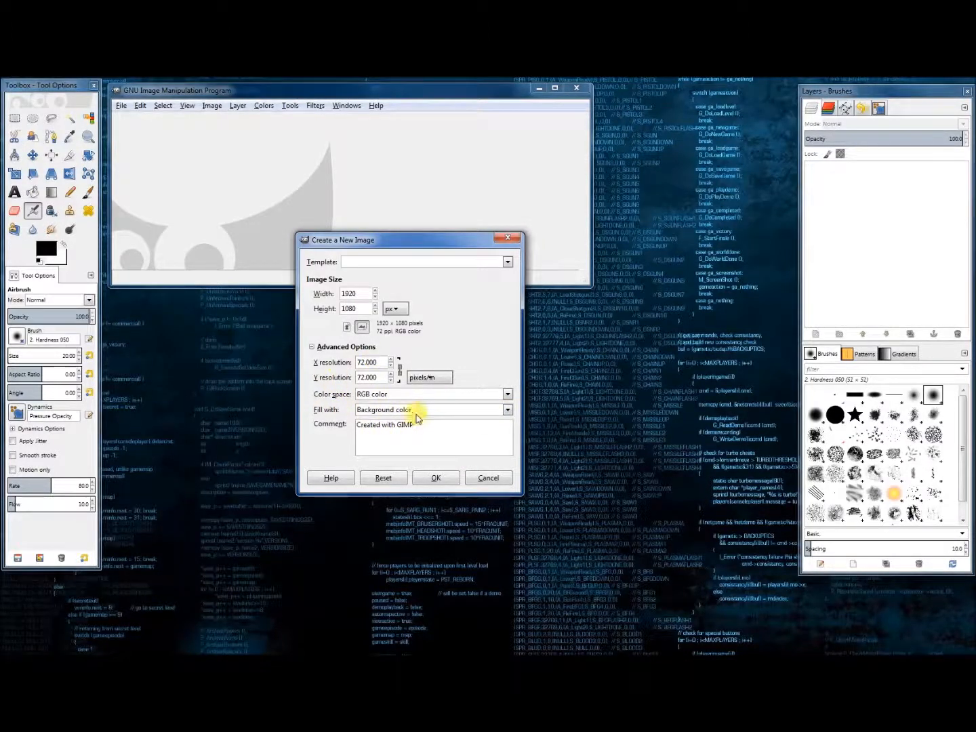
pyautogui.click(434, 478)
# Step: Fit the image window between the toolbox and the layers dock and set the canvas zoom to 50%
pyautogui.moveTo(389, 85); pyautogui.dragTo(369, 119)
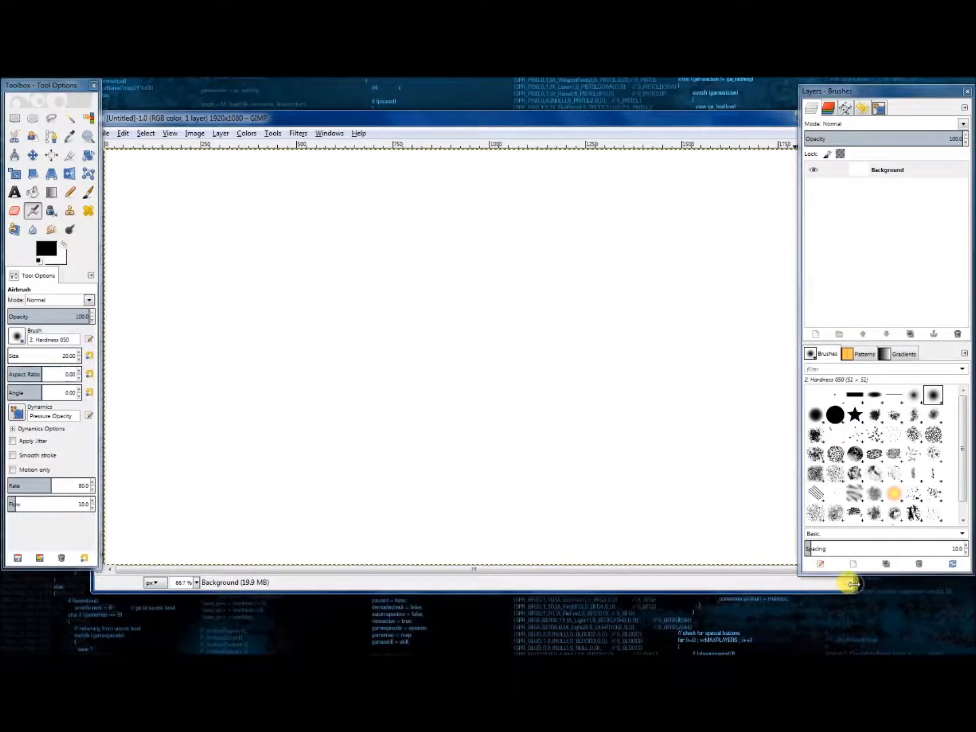
pyautogui.moveTo(846, 581); pyautogui.dragTo(771, 574)
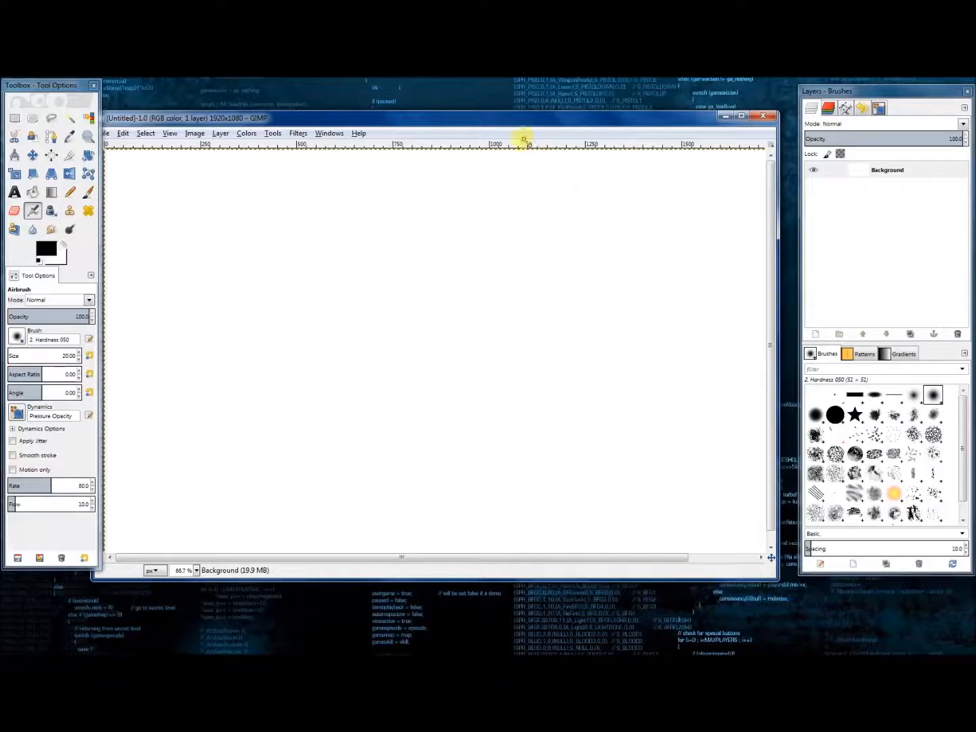
pyautogui.moveTo(530, 122); pyautogui.dragTo(540, 94)
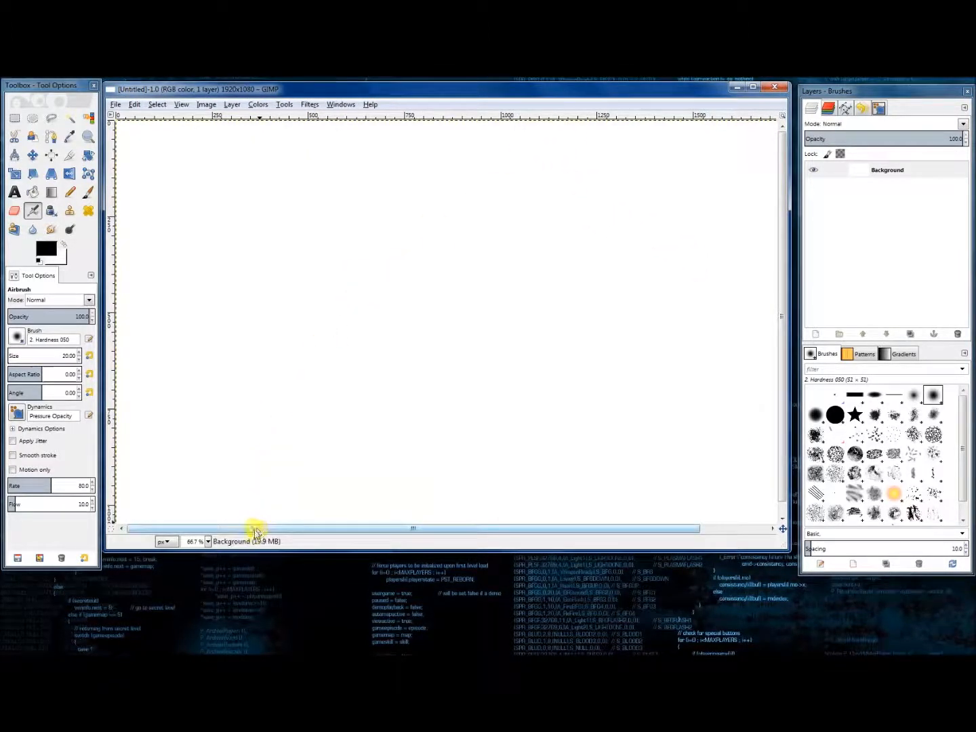
pyautogui.click(207, 541)
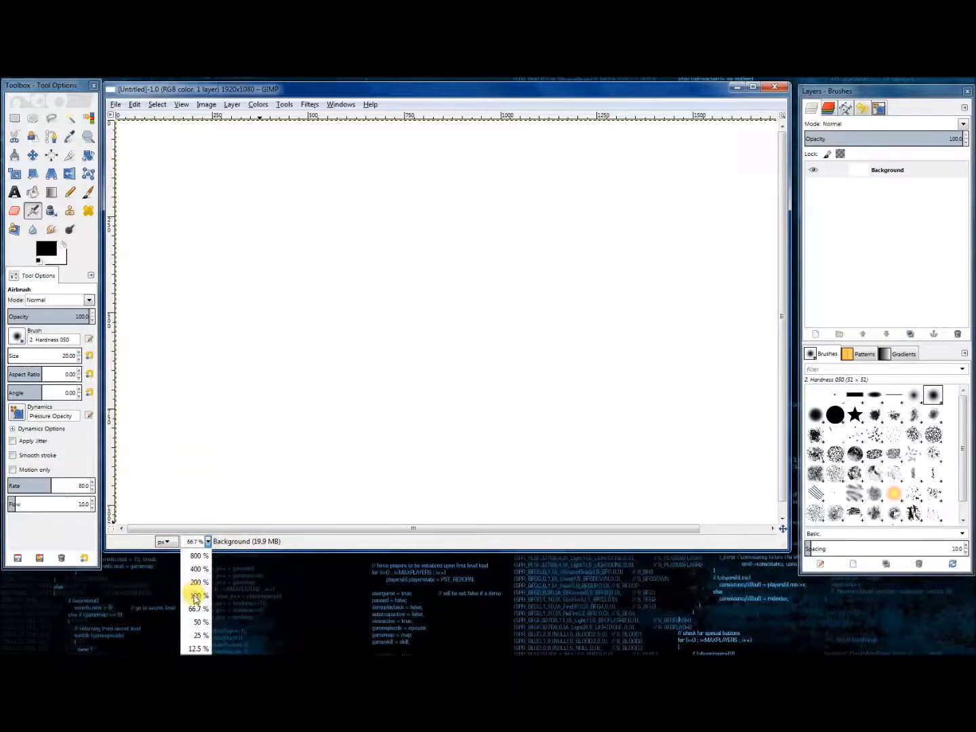
pyautogui.click(197, 622)
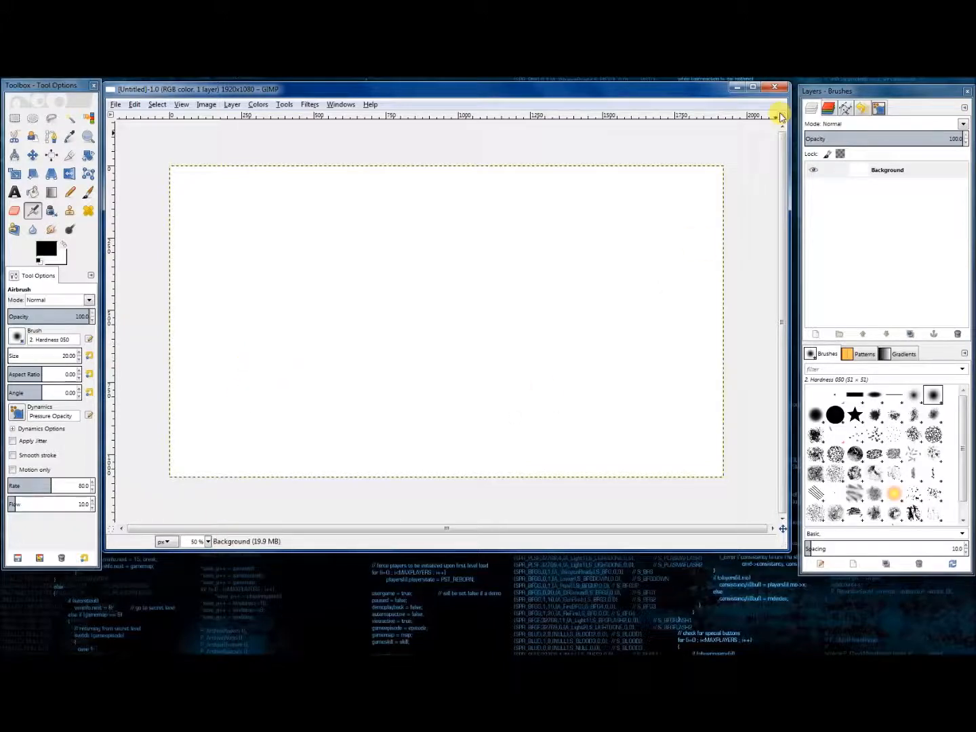
pyautogui.click(738, 89)
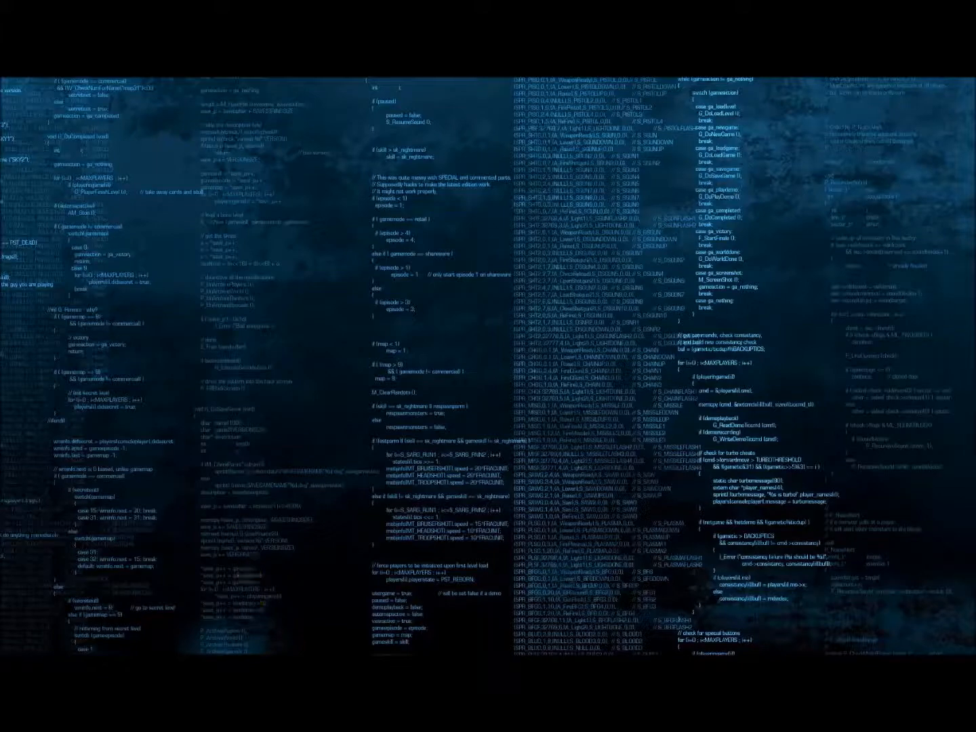
pyautogui.click(252, 666)
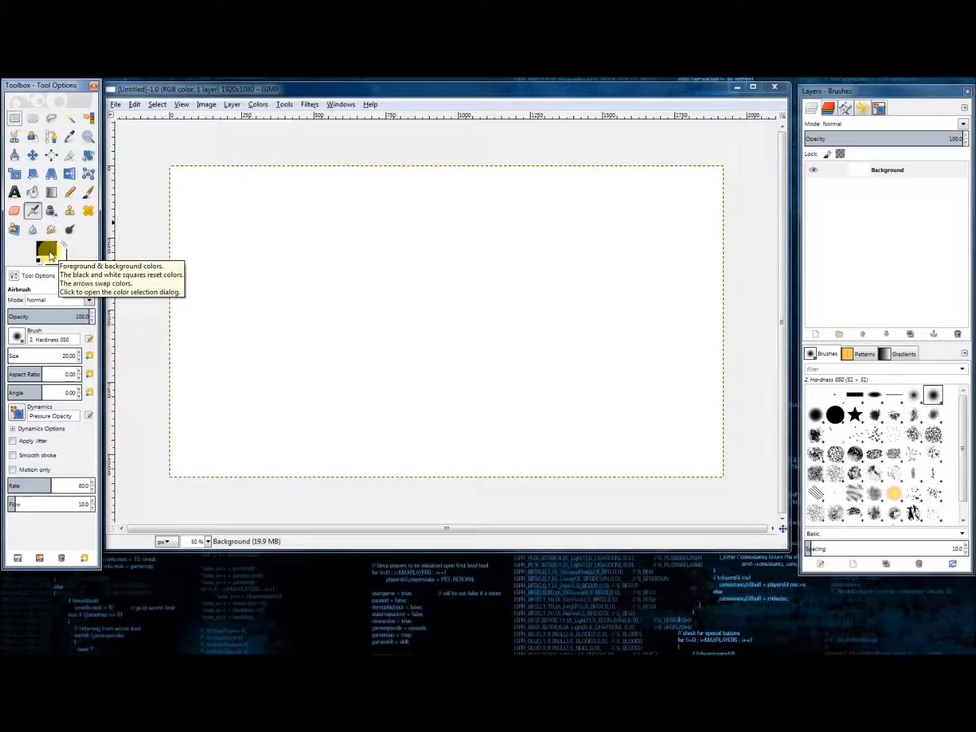
# Step: Set the foreground color to a deep blue with HTML notation 1c2caa
pyautogui.click(48, 252)
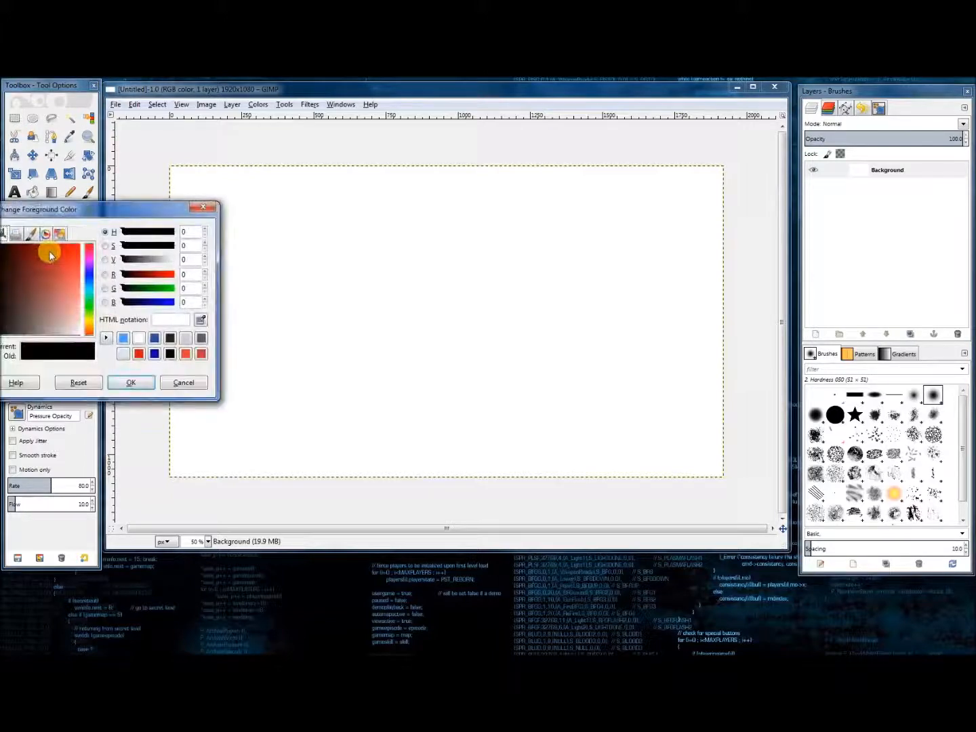
pyautogui.moveTo(57, 217); pyautogui.dragTo(79, 218)
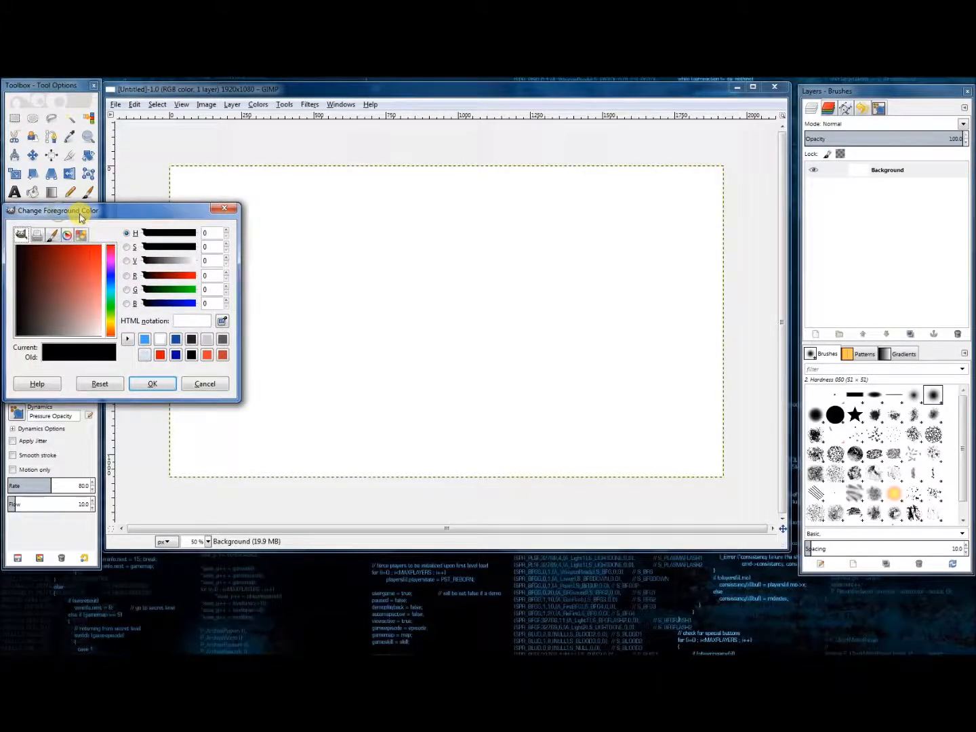
pyautogui.moveTo(109, 327); pyautogui.dragTo(92, 252)
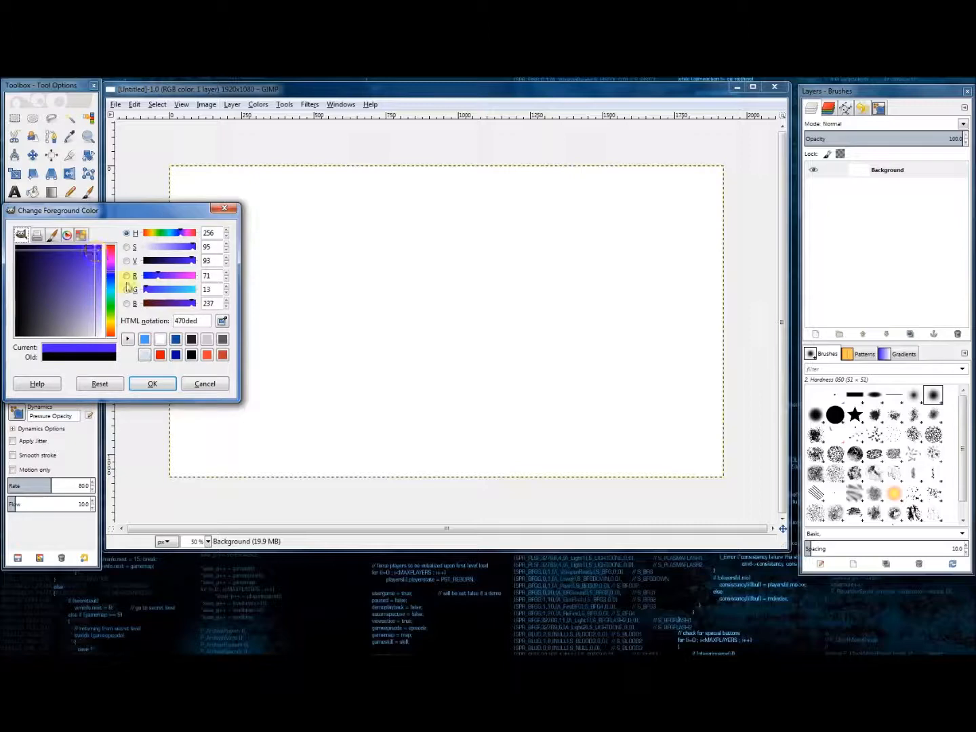
pyautogui.moveTo(192, 260); pyautogui.dragTo(154, 291)
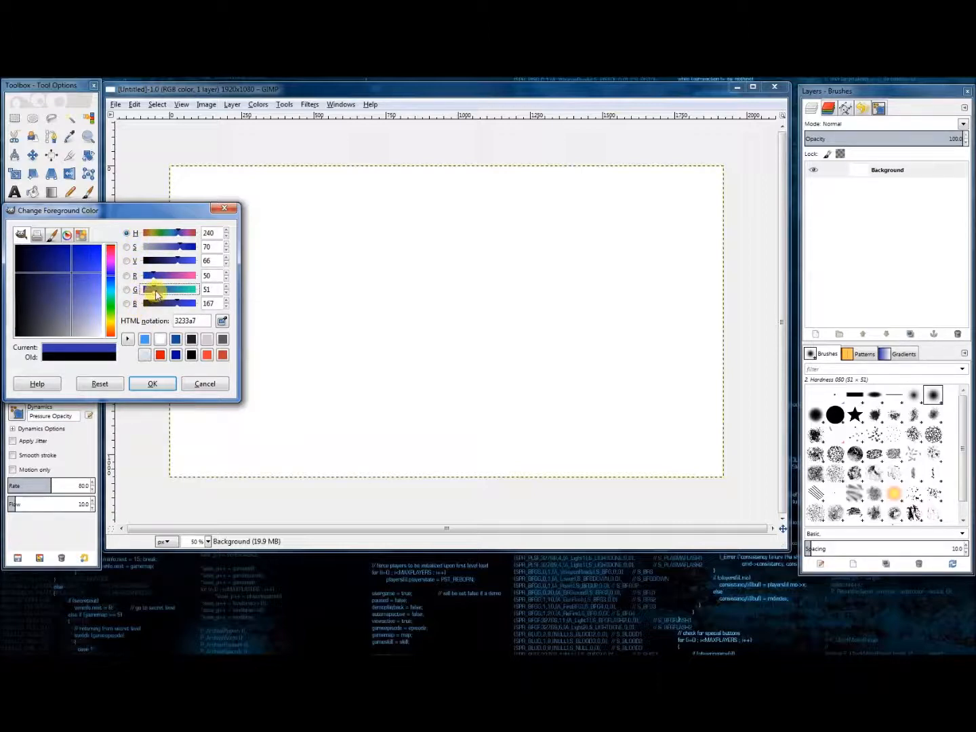
pyautogui.moveTo(155, 277); pyautogui.dragTo(155, 280)
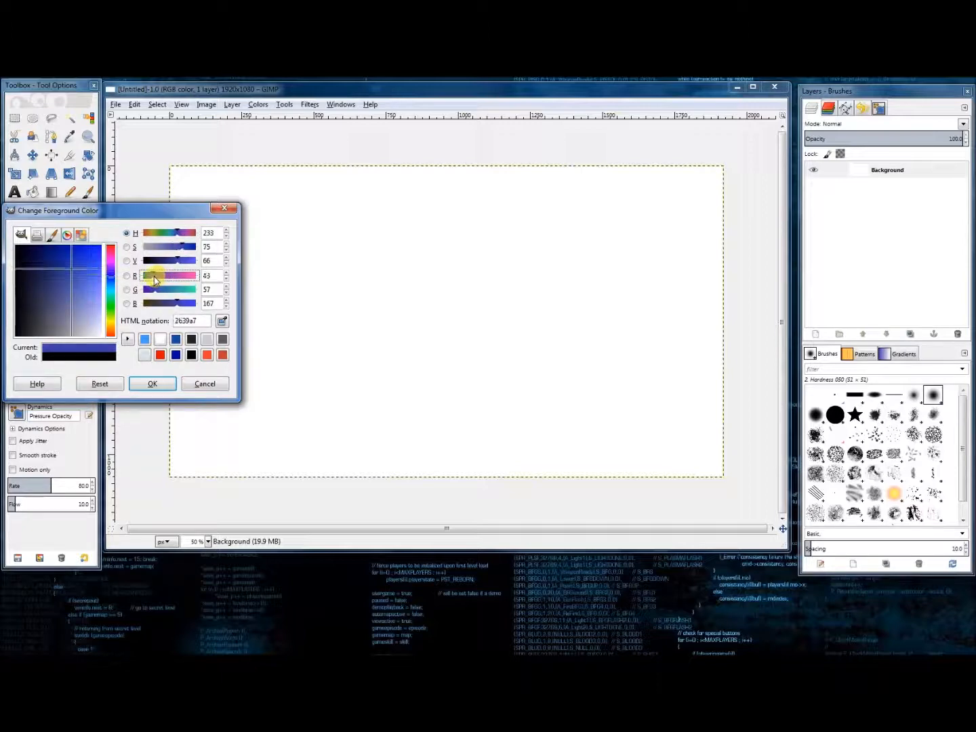
pyautogui.click(179, 306)
pyautogui.moveTo(185, 252); pyautogui.dragTo(188, 248)
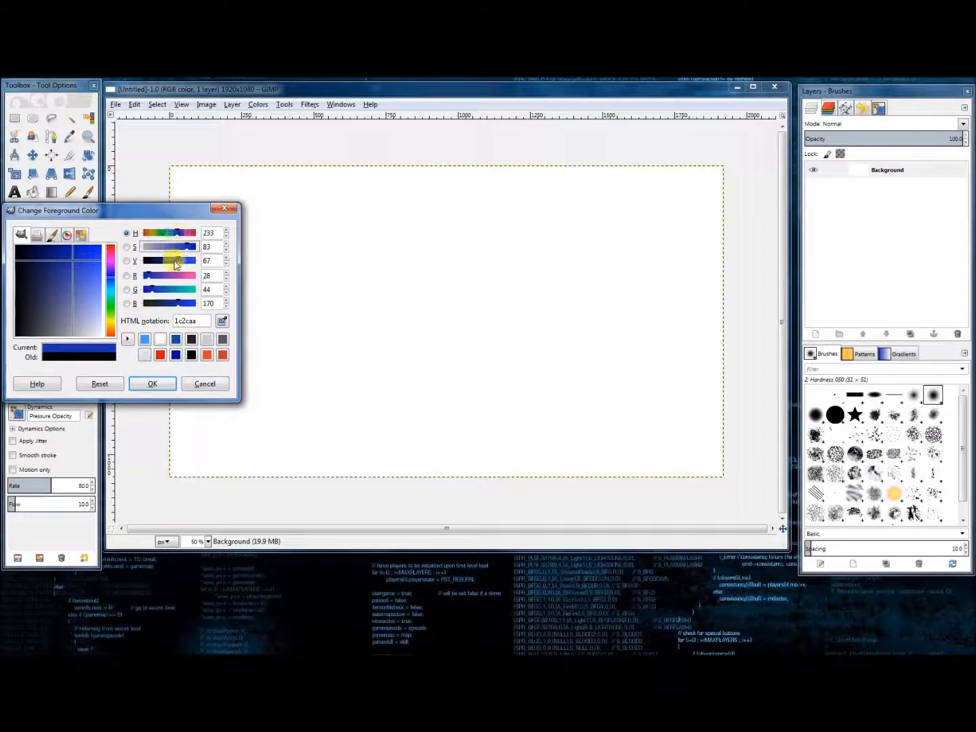
pyautogui.click(178, 264)
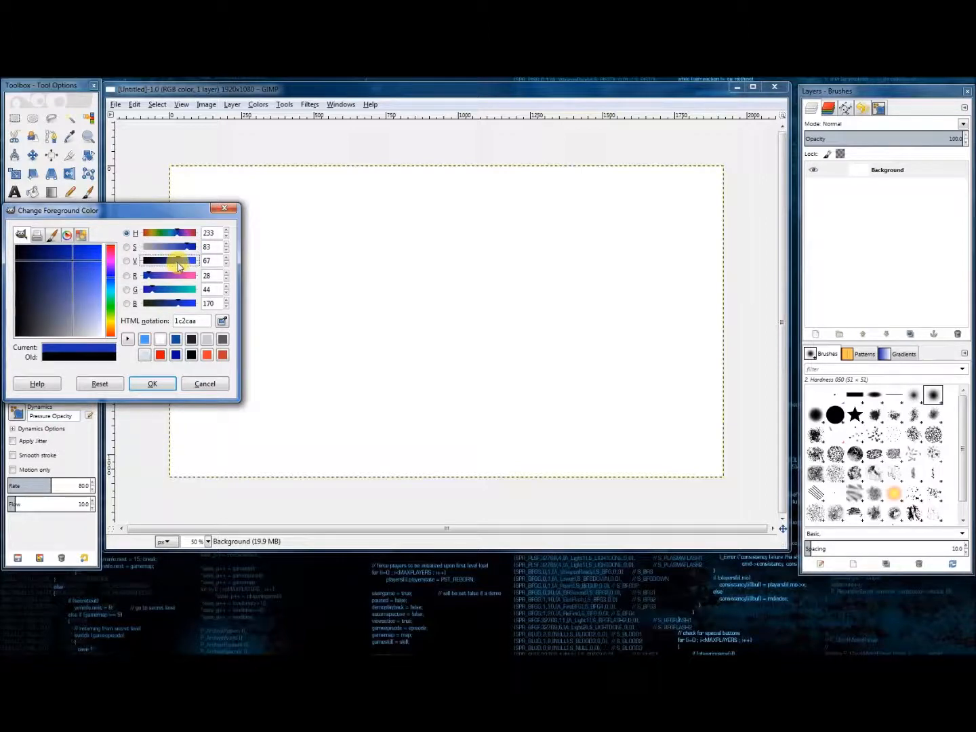
pyautogui.click(160, 377)
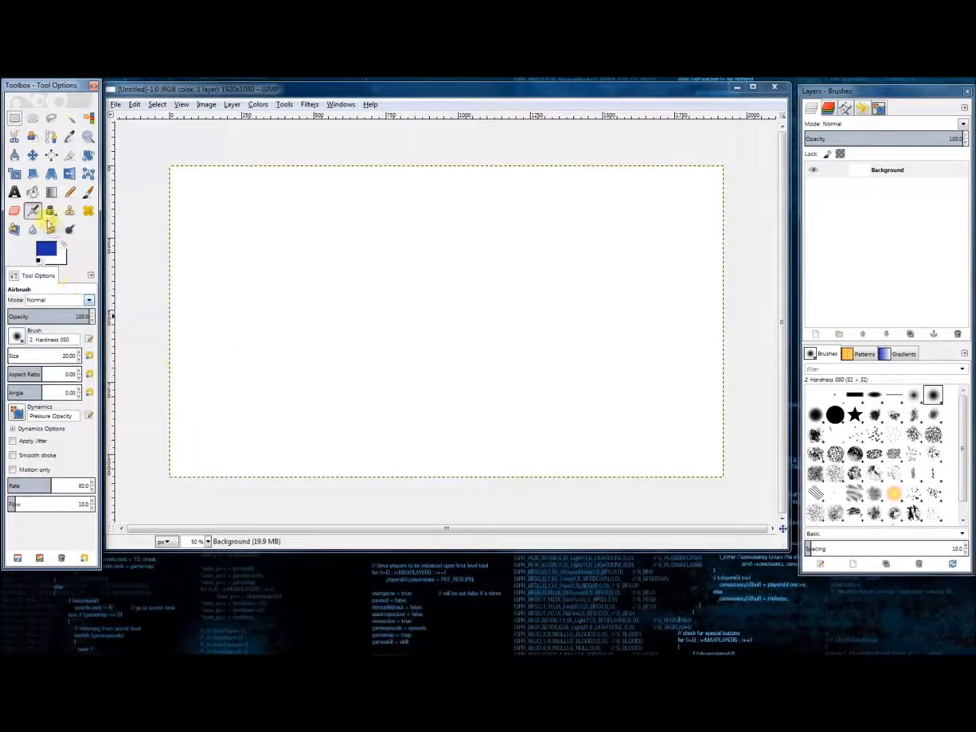
# Step: Set the background color to the saved blue swatch with HTML notation 194f99
pyautogui.click(35, 194)
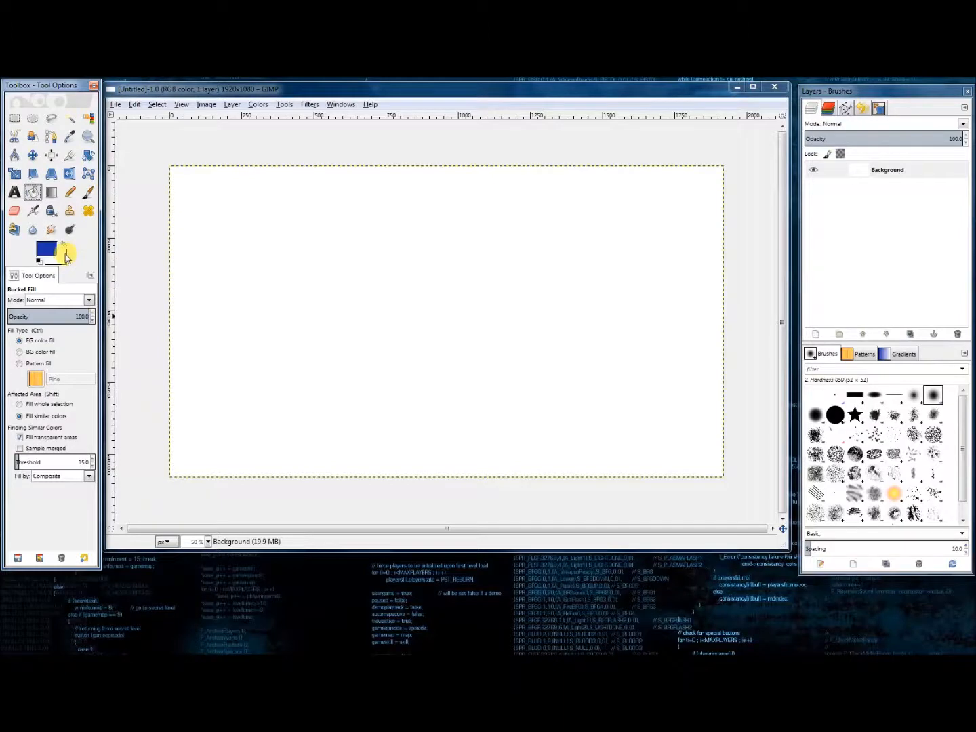
pyautogui.click(65, 256)
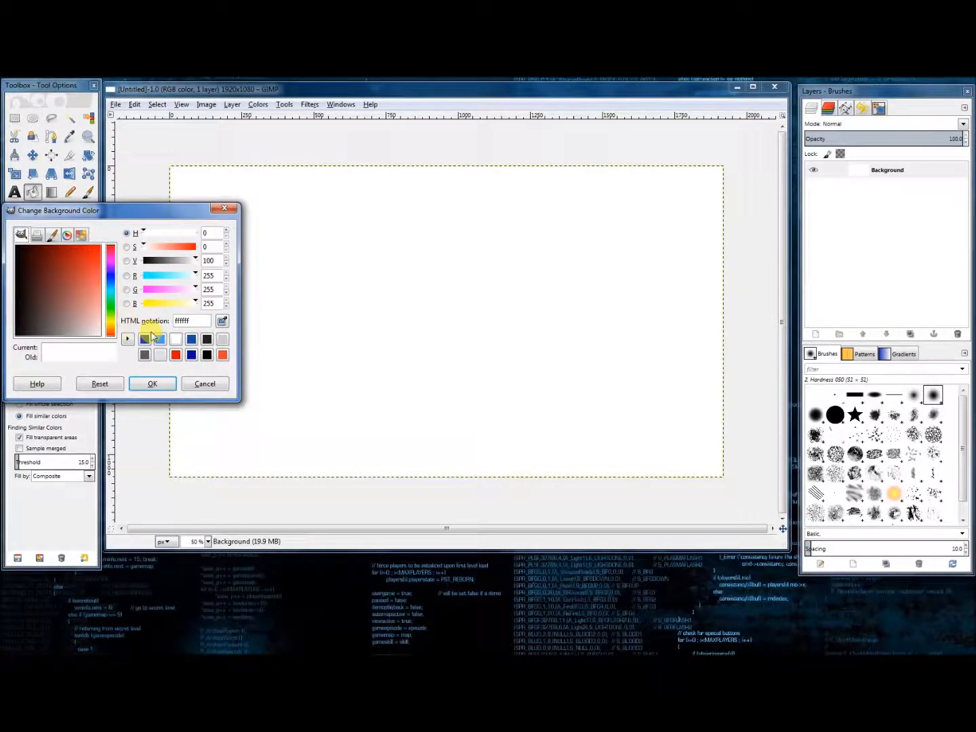
pyautogui.click(191, 339)
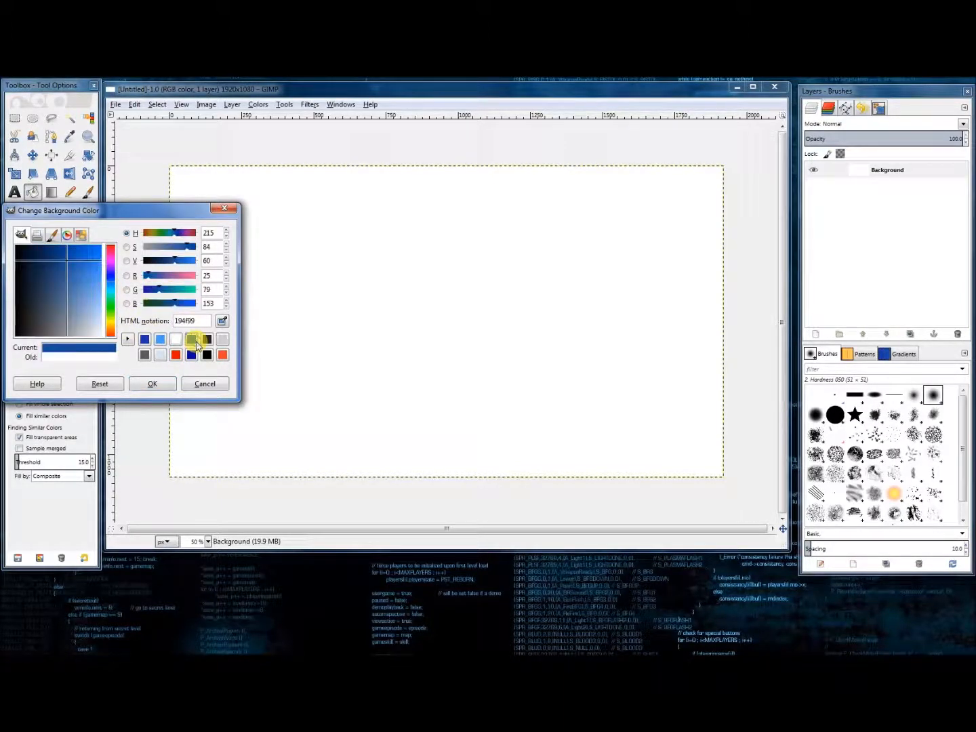
pyautogui.click(155, 385)
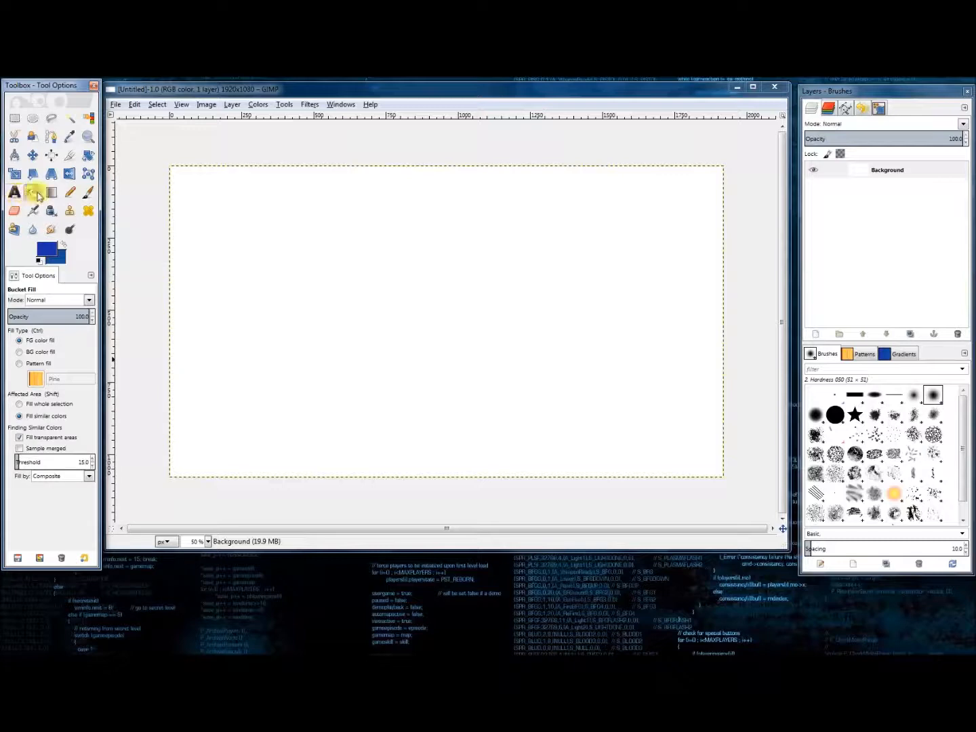
# Step: Try a horizontal Linear gradient across the canvas with the Blend tool, and undo it
pyautogui.click(52, 191)
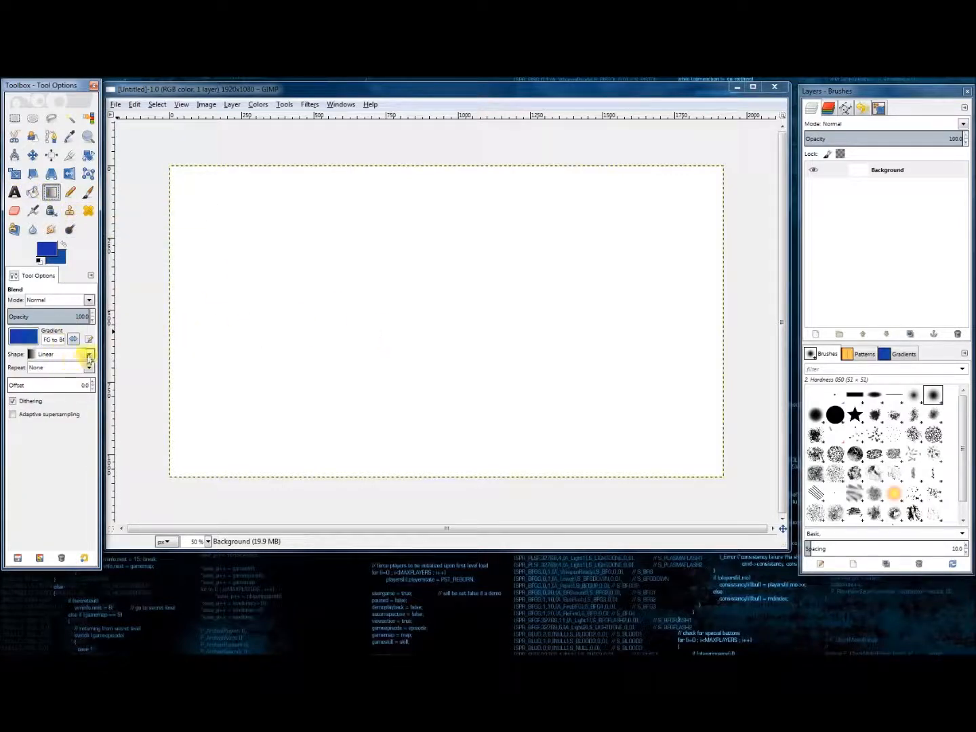
pyautogui.moveTo(293, 336); pyautogui.dragTo(610, 338)
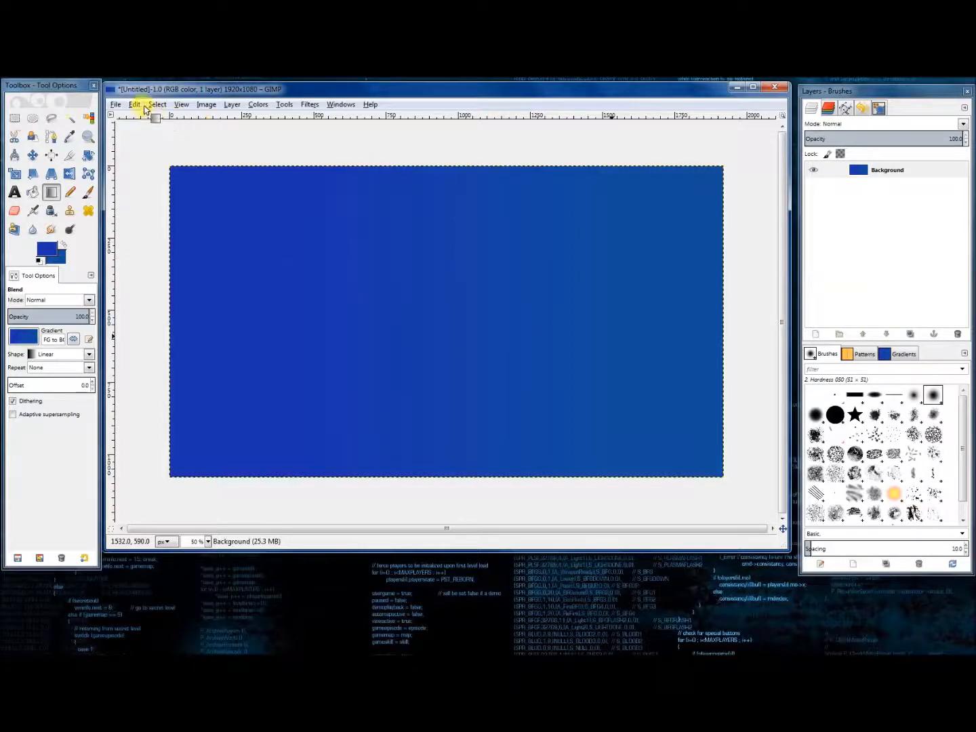
pyautogui.hotkey('ctrl', 'z')
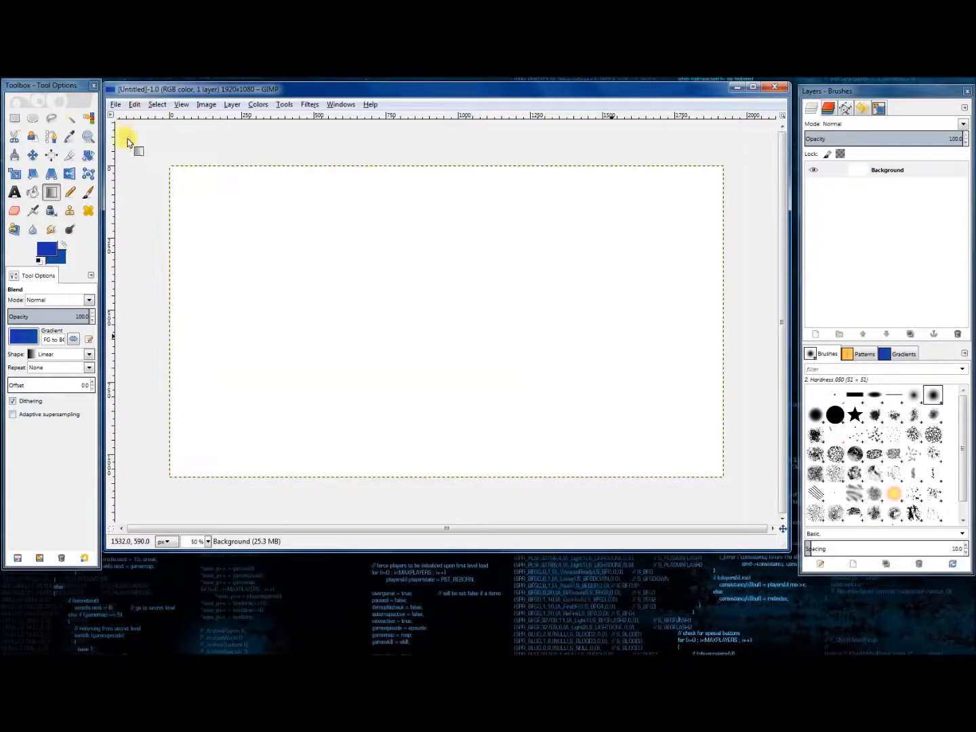
# Step: Try the Shaped (dimpled) gradient on the canvas twice, undoing each fill
pyautogui.click(89, 356)
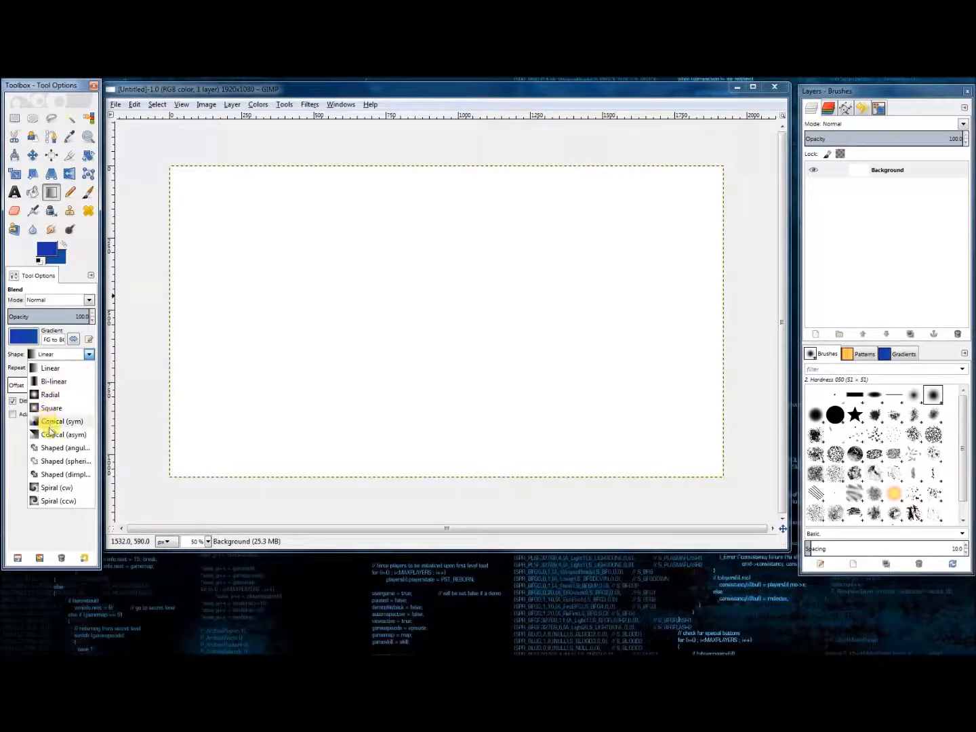
pyautogui.click(52, 474)
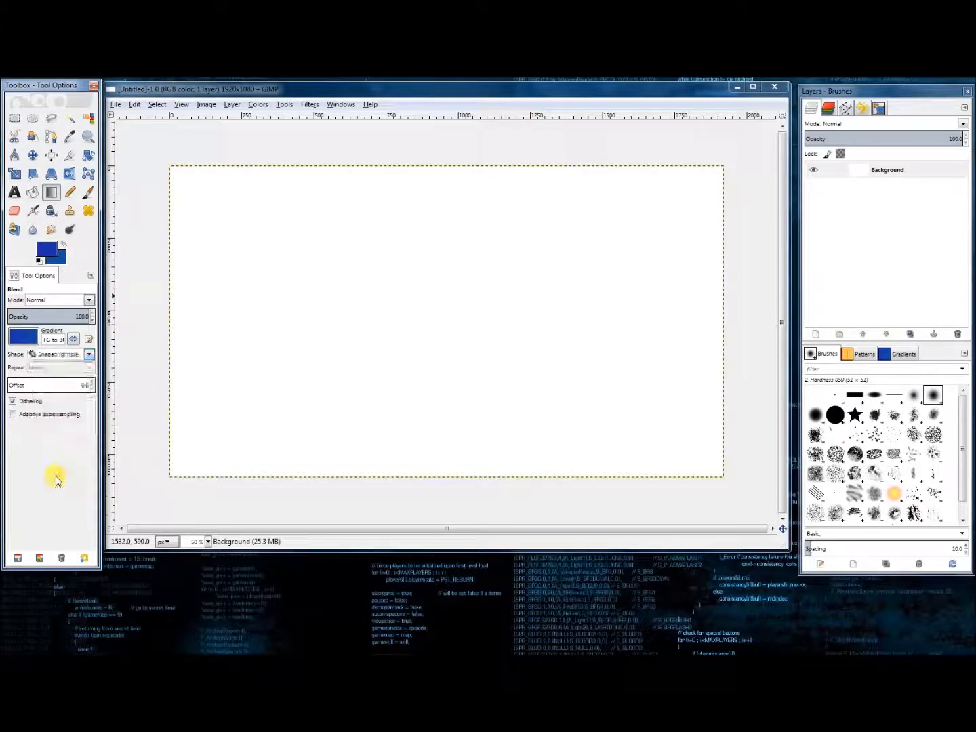
pyautogui.moveTo(294, 254); pyautogui.dragTo(547, 379)
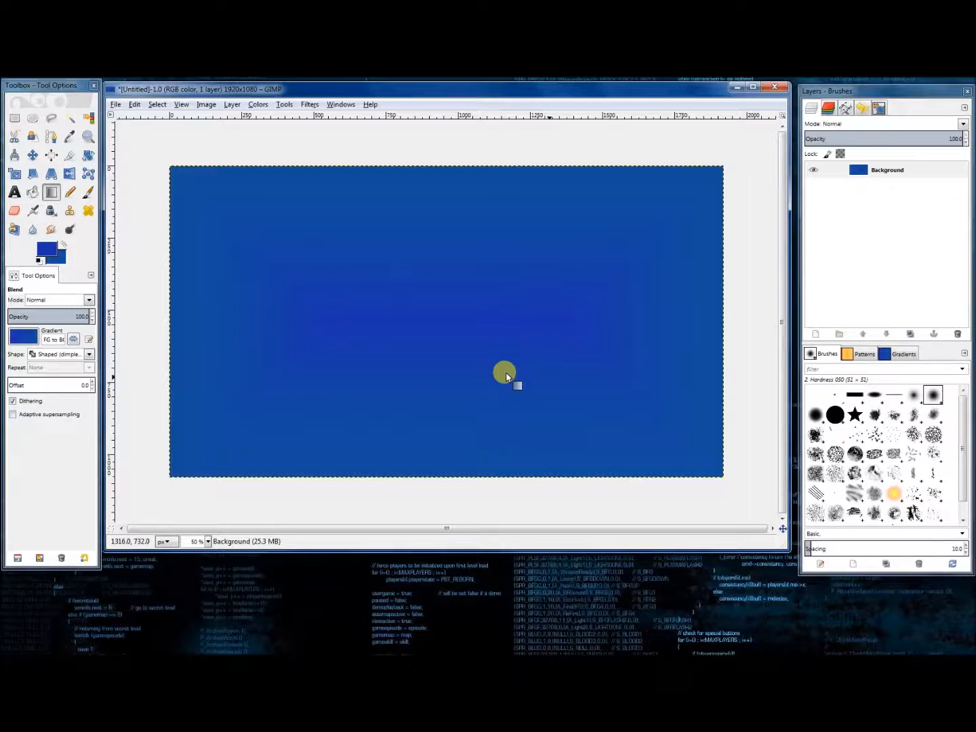
pyautogui.hotkey('ctrl', 'z')
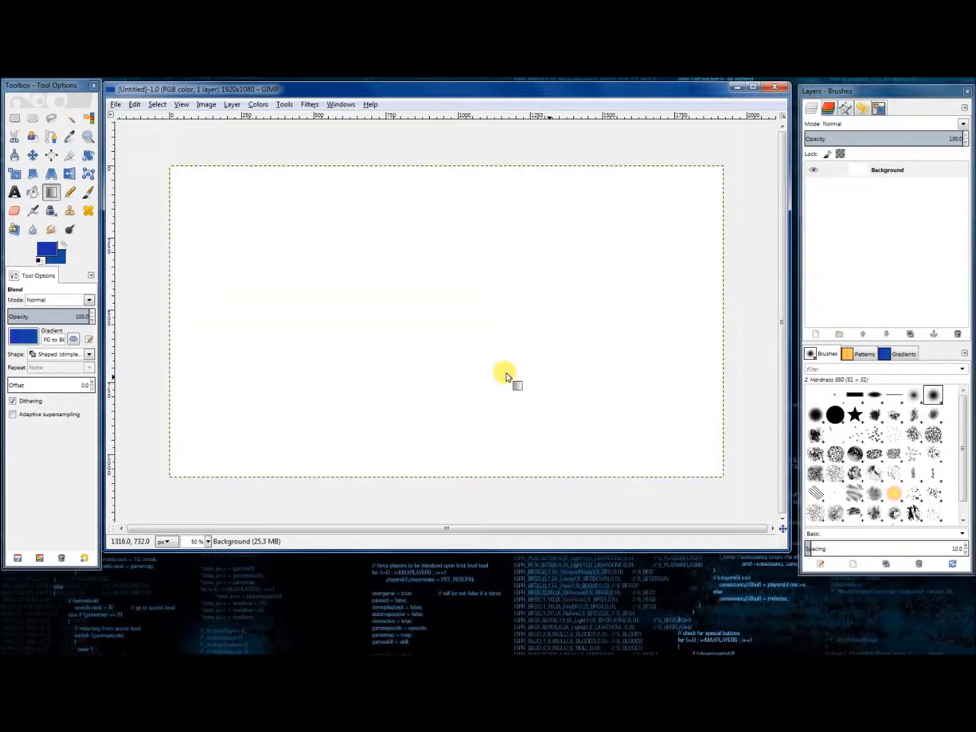
pyautogui.moveTo(429, 297); pyautogui.dragTo(423, 344)
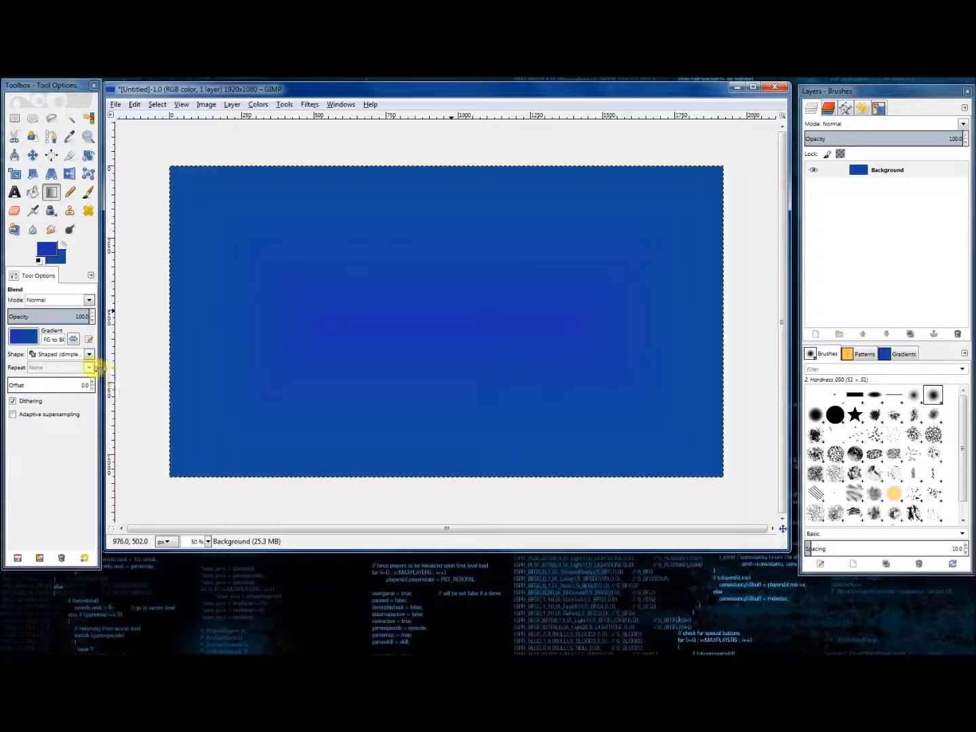
pyautogui.hotkey('ctrl', 'z')
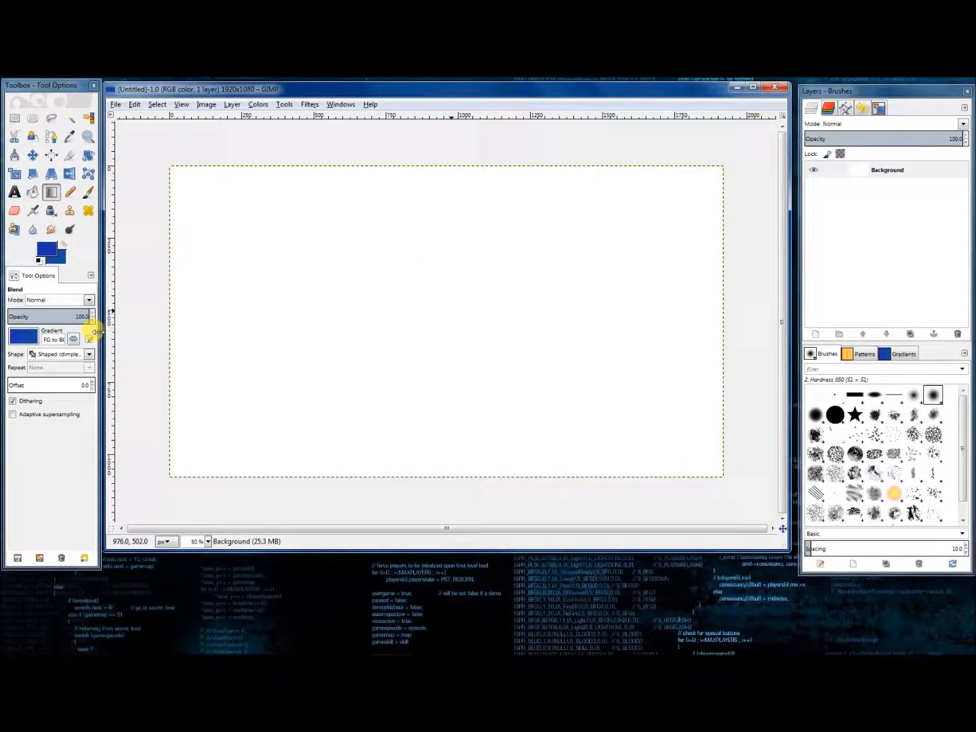
# Step: Fill the background with a Radial foreground-to-background gradient running from the canvas's upper-left area to its lower-right area
pyautogui.click(88, 355)
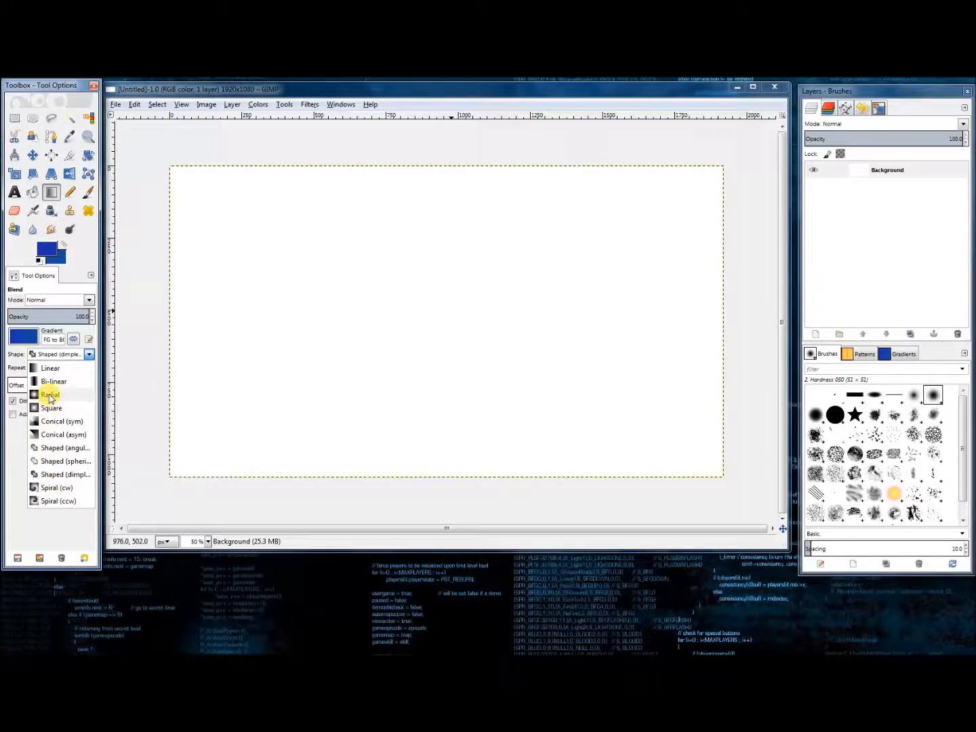
pyautogui.click(49, 396)
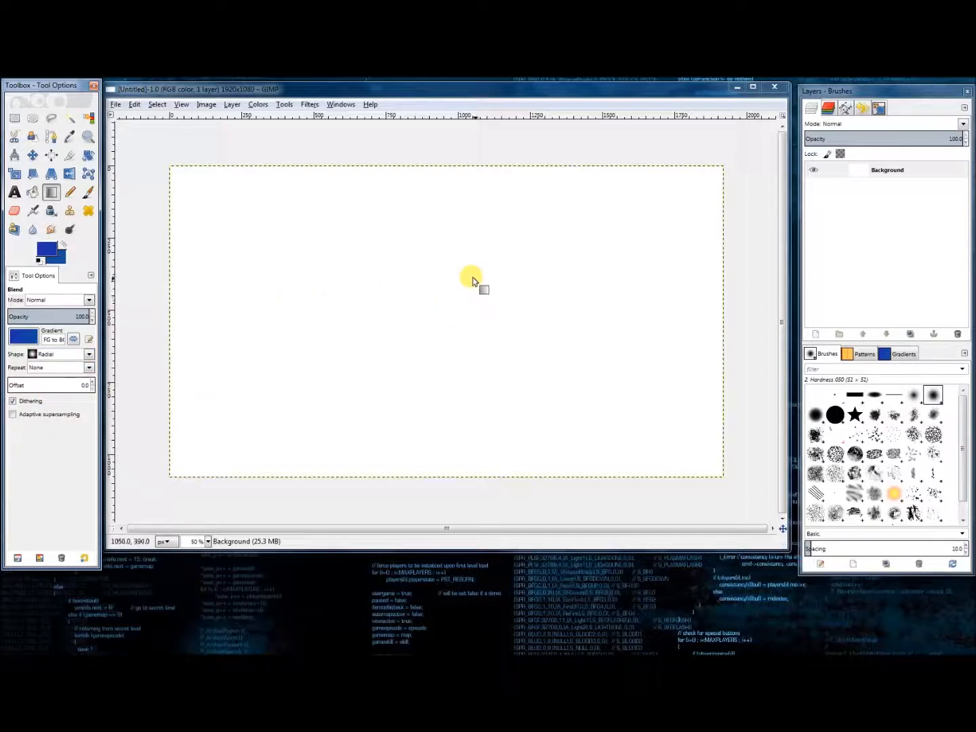
pyautogui.moveTo(400, 285); pyautogui.dragTo(508, 342)
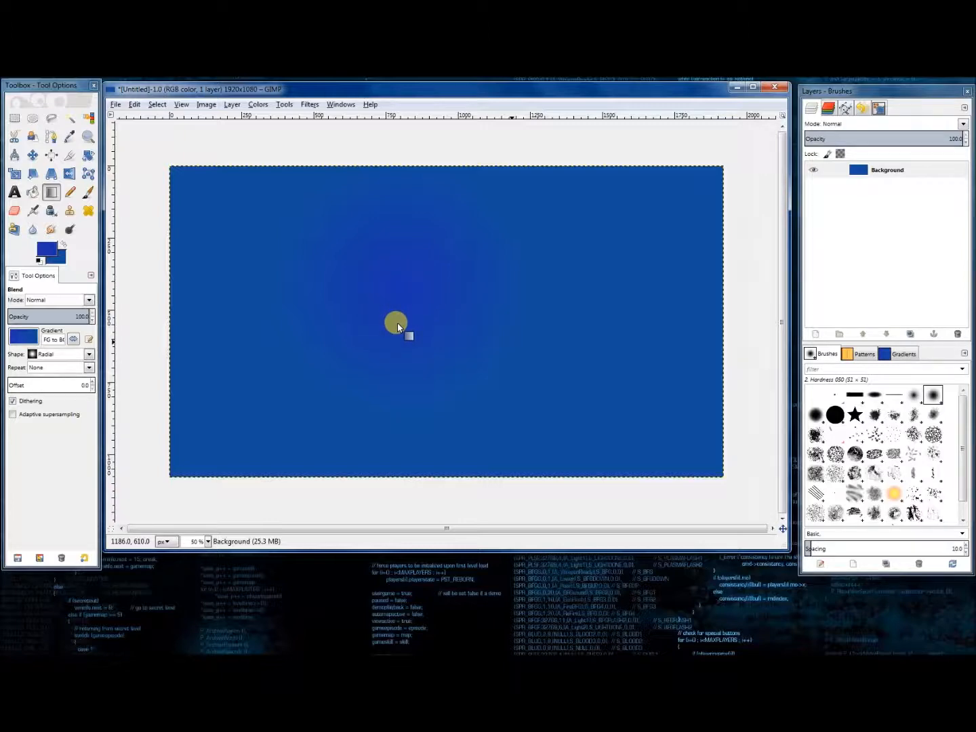
pyautogui.hotkey('ctrl', 'z')
pyautogui.moveTo(263, 269); pyautogui.dragTo(600, 385)
# Step: Open the Fog render filter and set its fog color to a dark indigo with hue 251
pyautogui.click(309, 105)
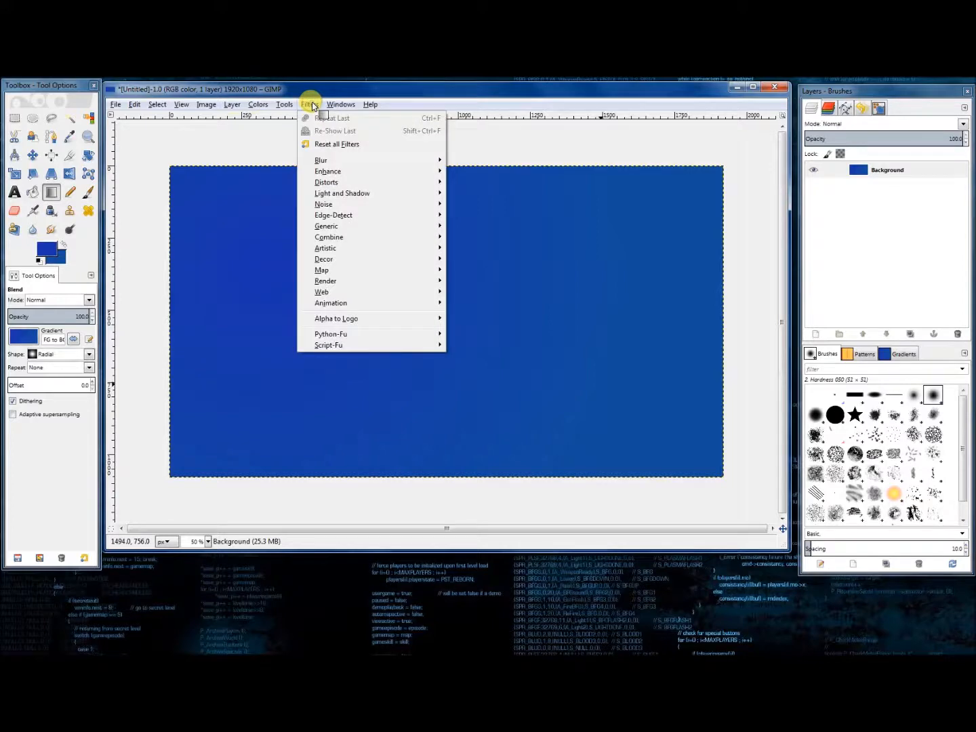
pyautogui.moveTo(319, 252)
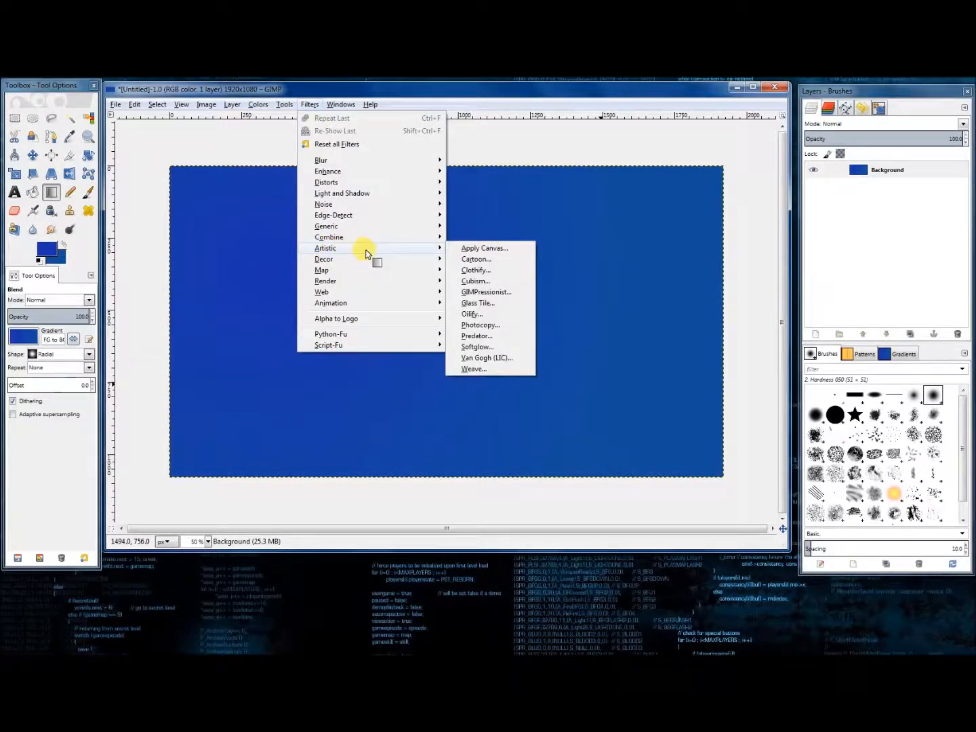
pyautogui.moveTo(379, 292)
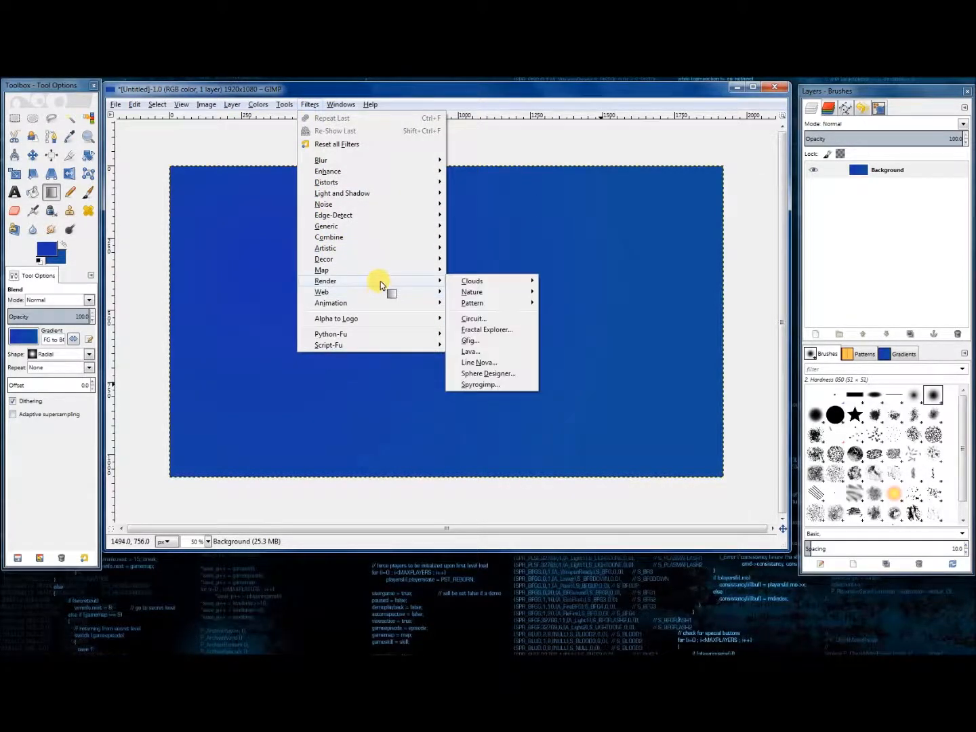
pyautogui.moveTo(474, 282)
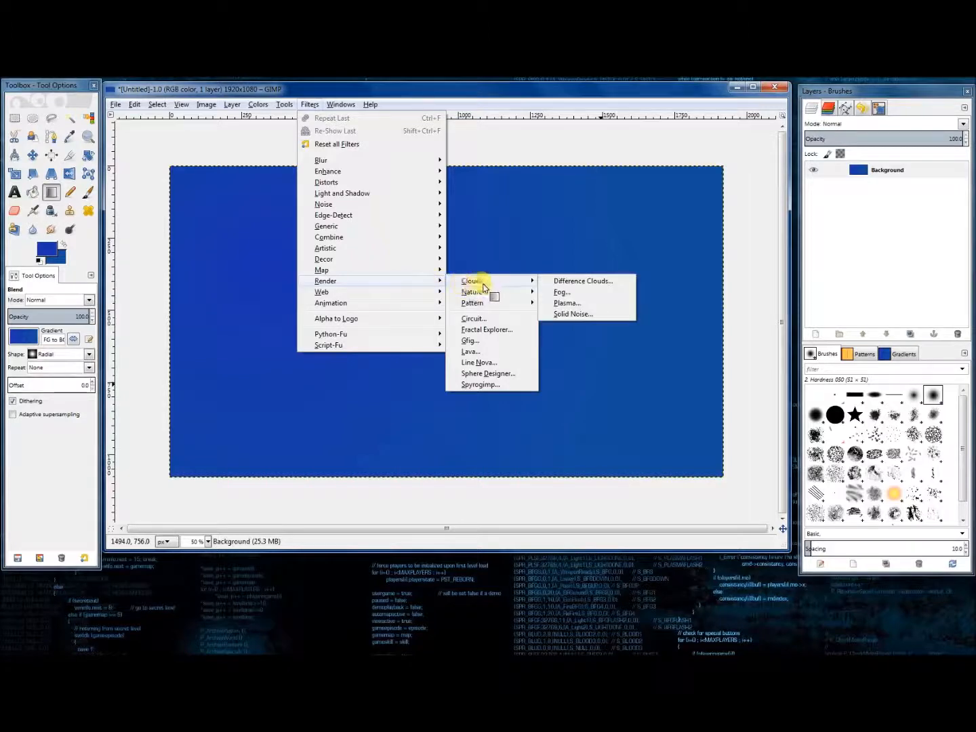
pyautogui.click(562, 297)
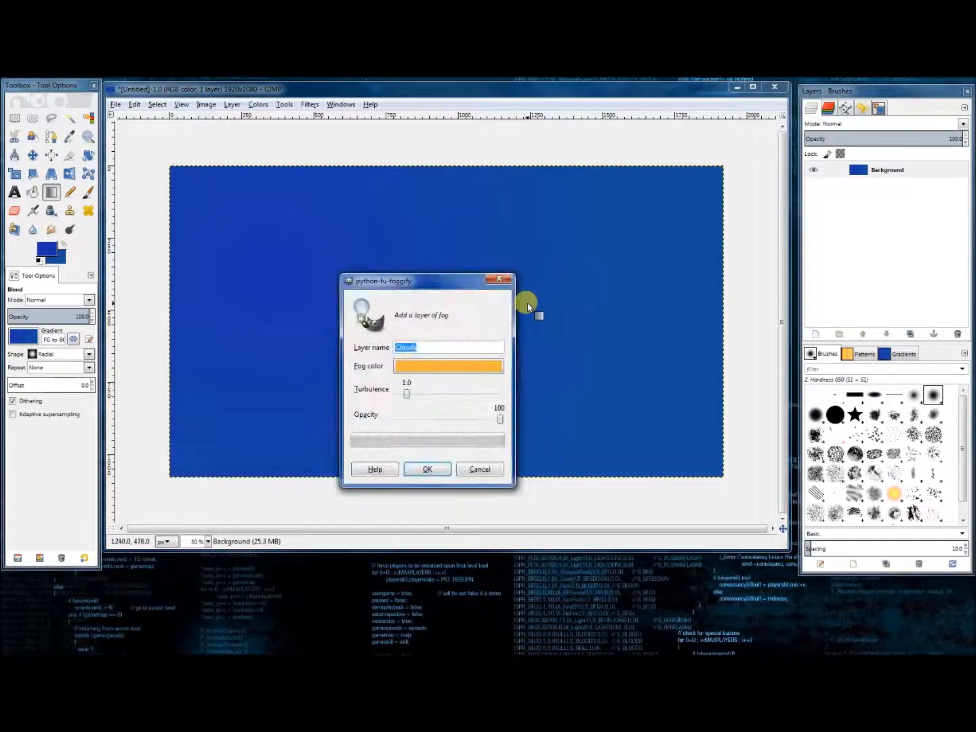
pyautogui.click(400, 368)
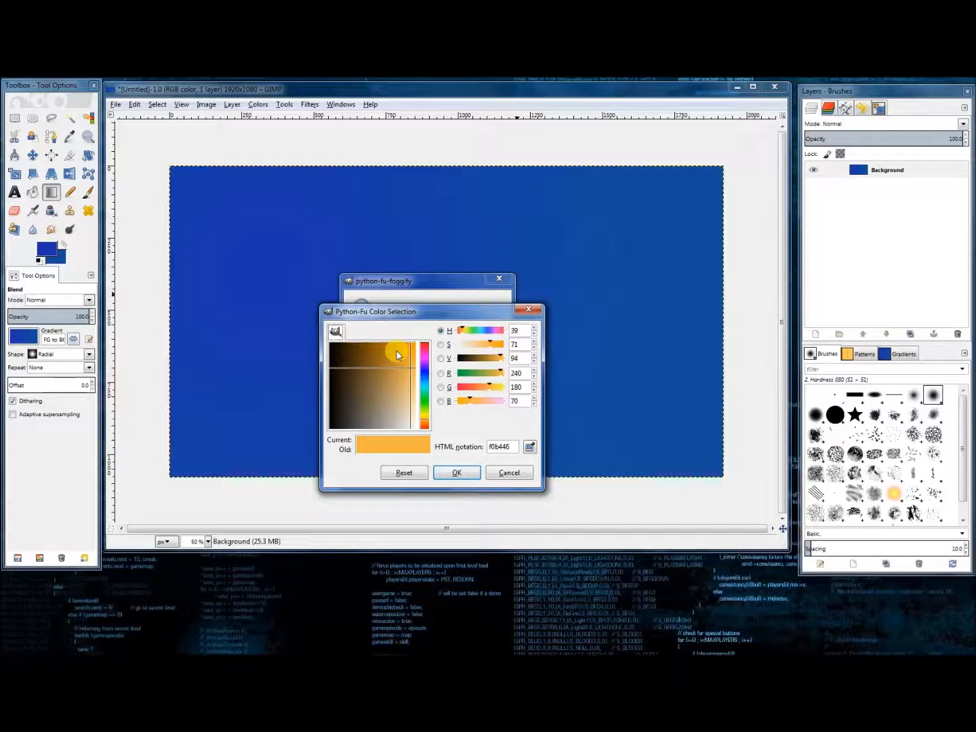
pyautogui.click(487, 331)
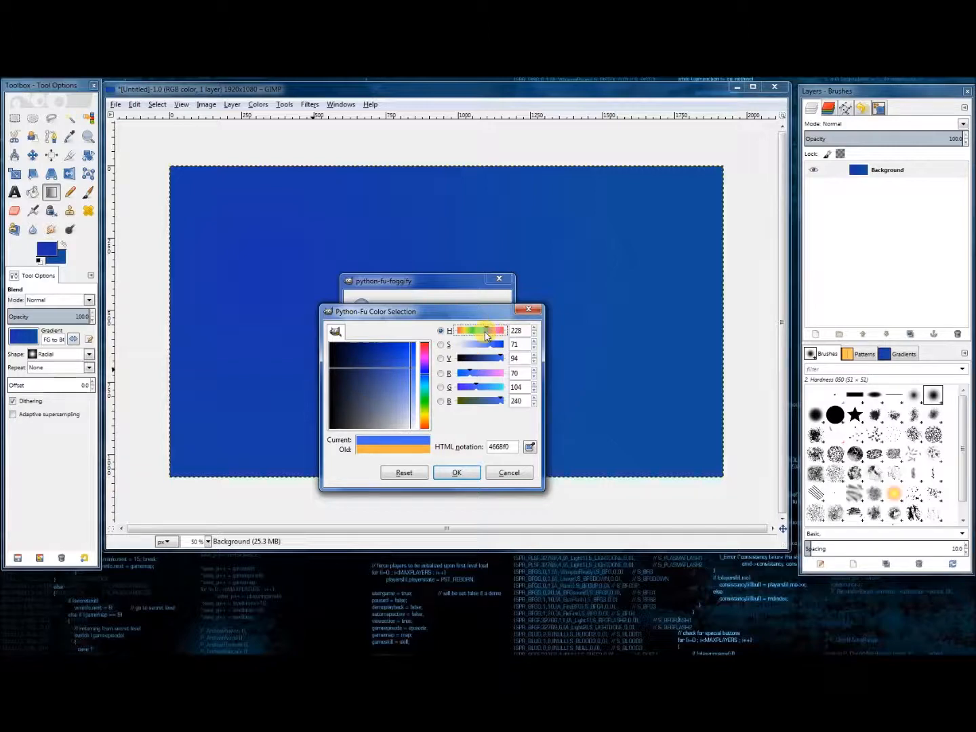
pyautogui.moveTo(486, 335); pyautogui.dragTo(489, 338)
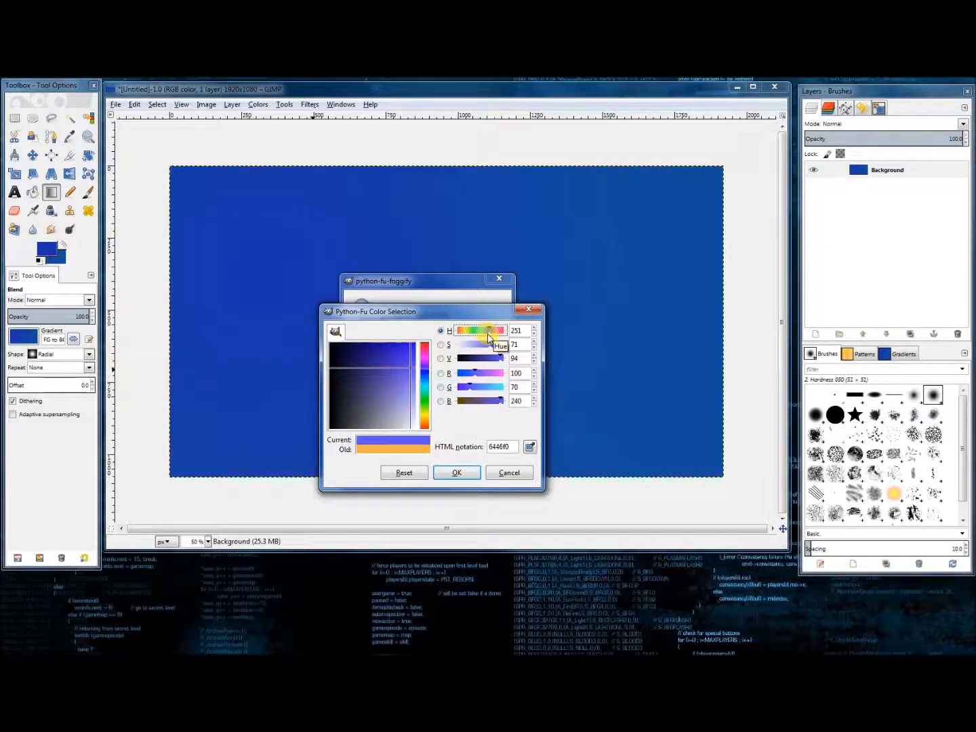
pyautogui.moveTo(407, 370); pyautogui.dragTo(369, 352)
pyautogui.click(467, 479)
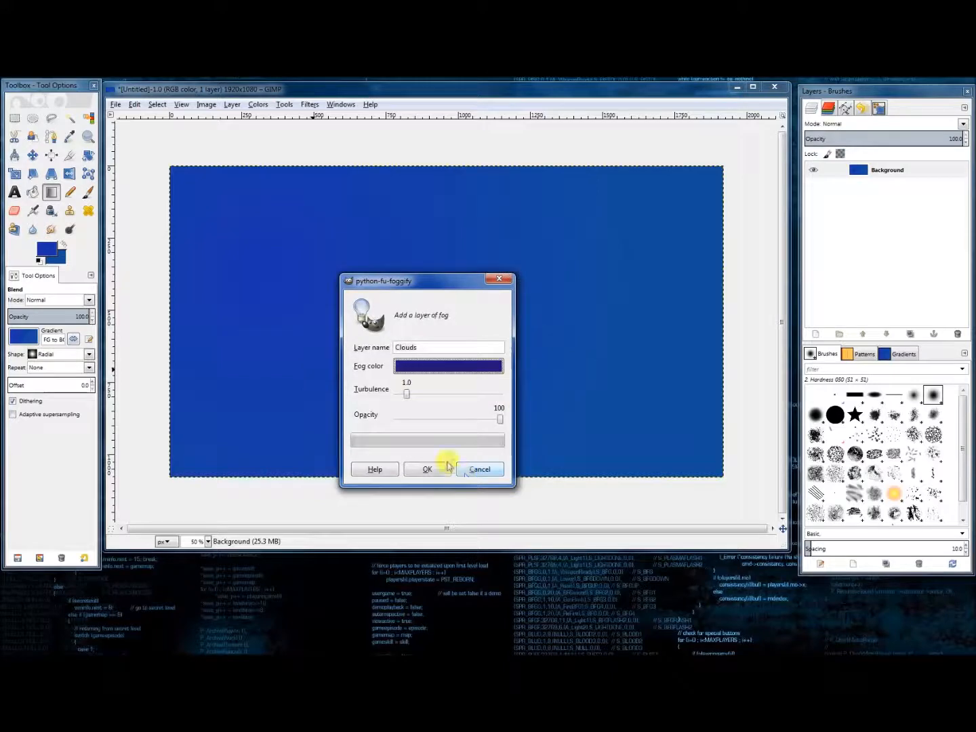
# Step: Set the fog's turbulence to 1.6 and its opacity to 65, and add the Clouds layer
pyautogui.click(407, 396)
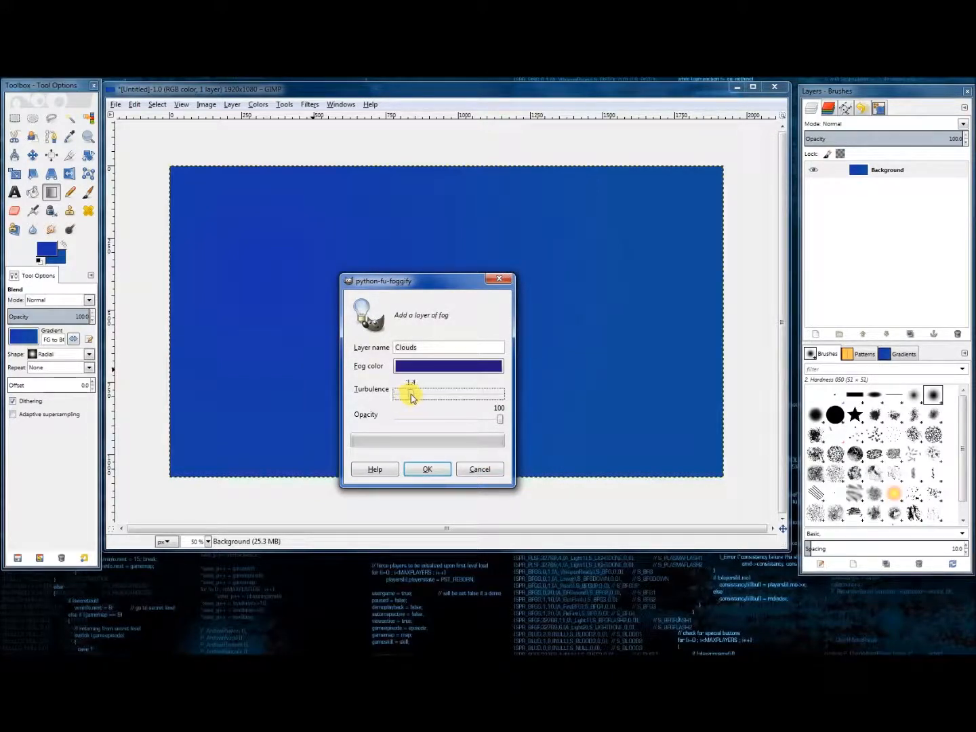
pyautogui.press('Right')
pyautogui.press('Right')
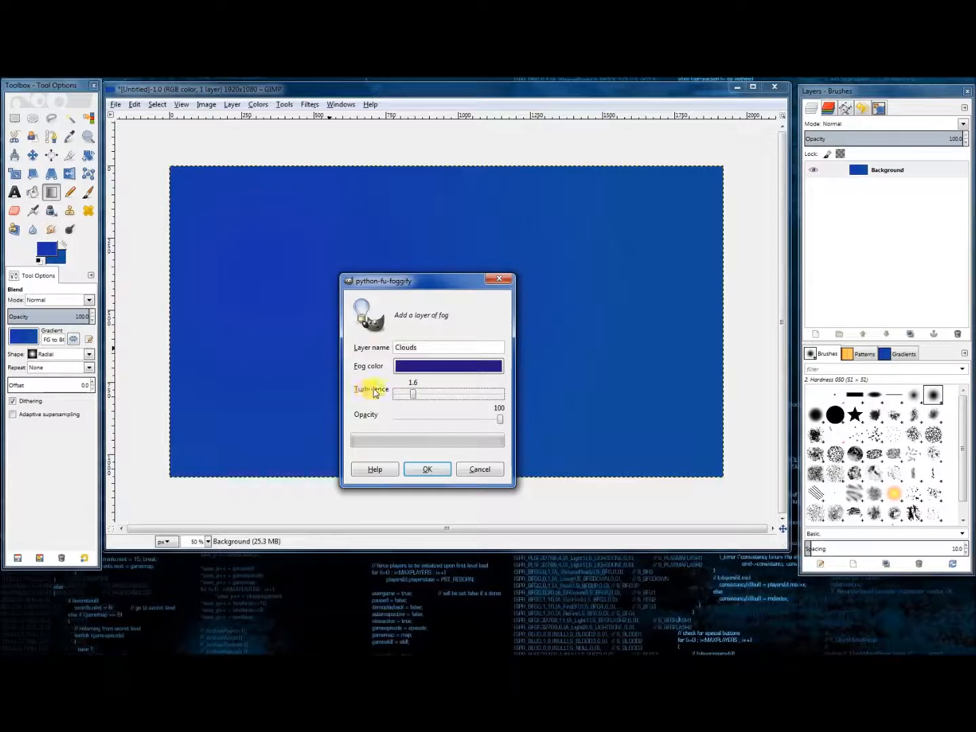
pyautogui.moveTo(502, 424); pyautogui.dragTo(465, 426)
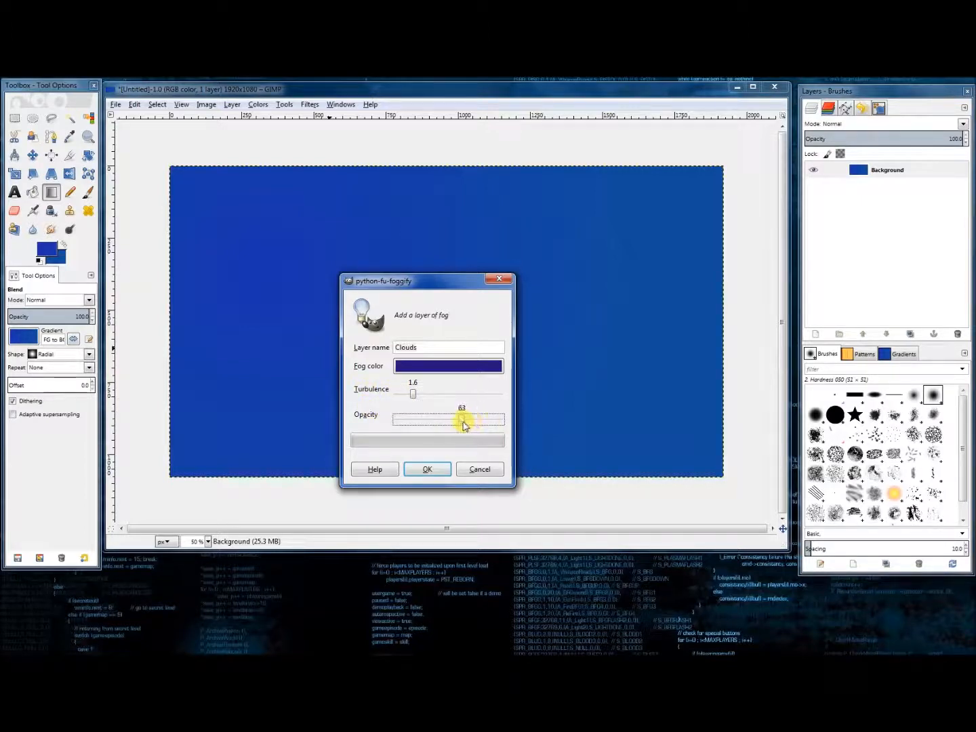
pyautogui.click(423, 470)
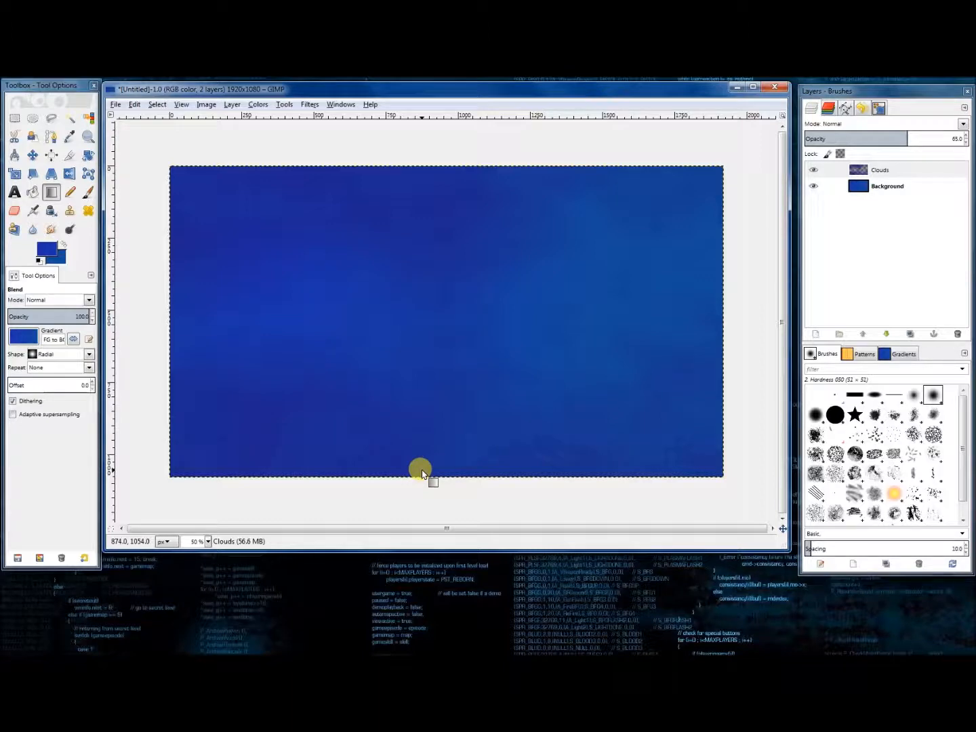
# Step: Minimize the image window to examine the desktop wallpaper, and restore the window
pyautogui.click(739, 89)
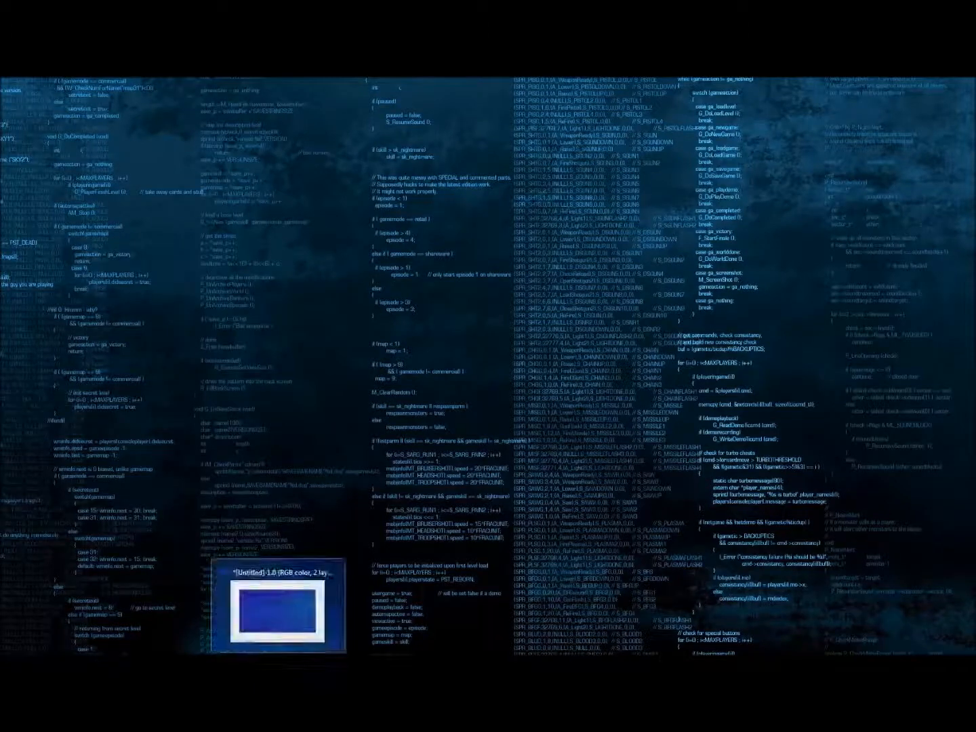
pyautogui.click(278, 610)
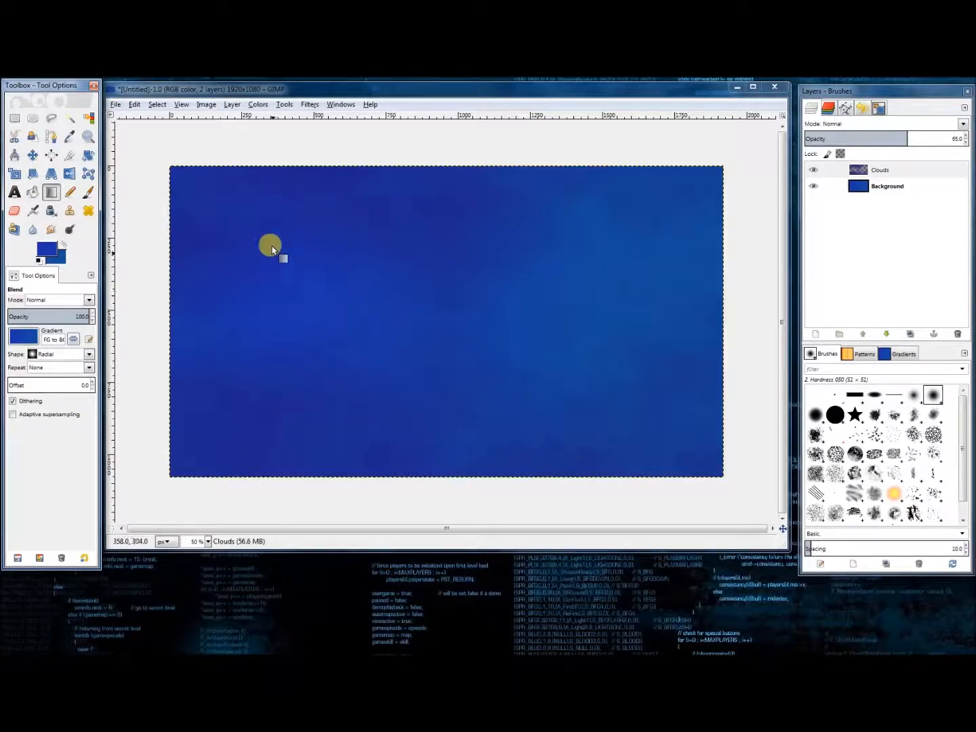
# Step: Activate the Text tool and set the foreground color to a light blue with HTML notation 7798c4
pyautogui.click(15, 192)
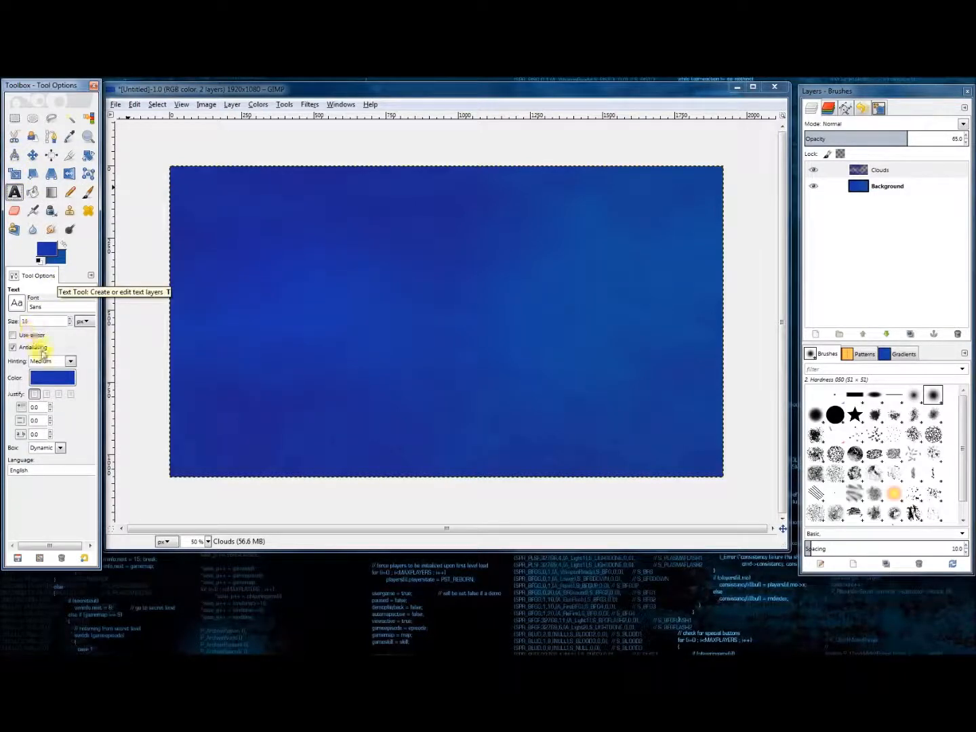
pyautogui.click(45, 257)
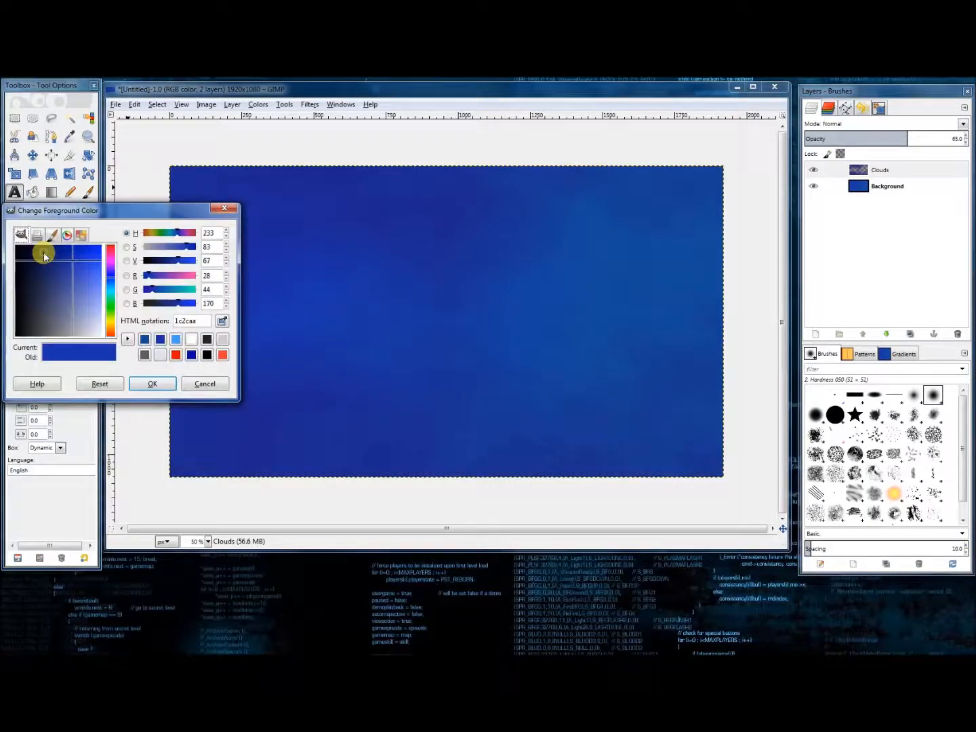
pyautogui.click(145, 339)
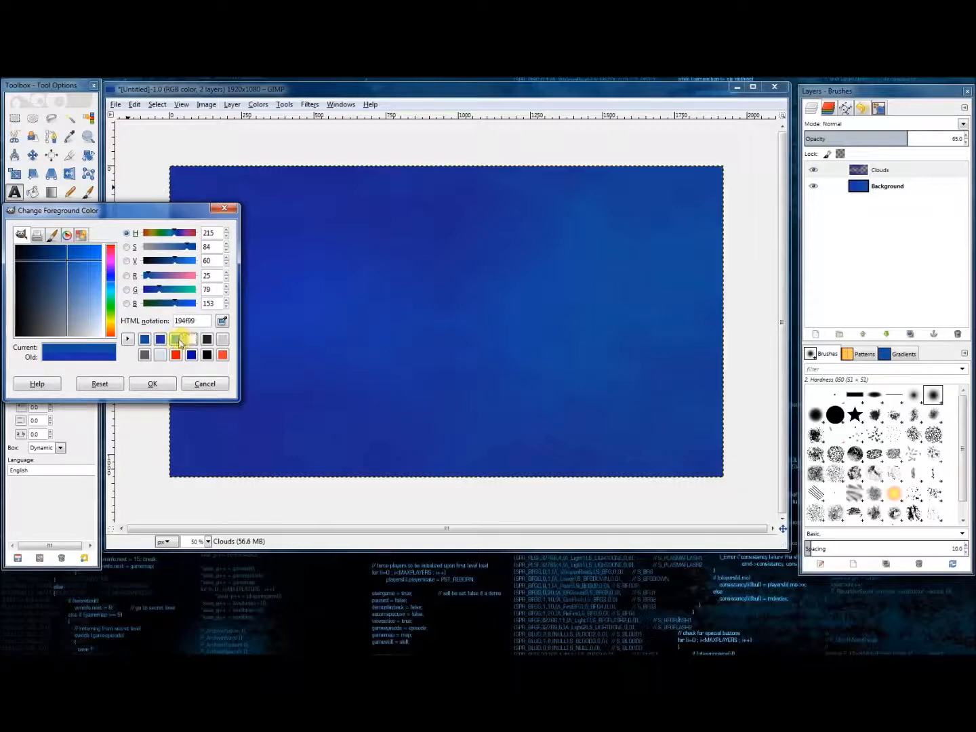
pyautogui.moveTo(188, 250)
pyautogui.mouseDown()
pyautogui.moveTo(175, 249)
pyautogui.moveTo(183, 267)
pyautogui.mouseUp()
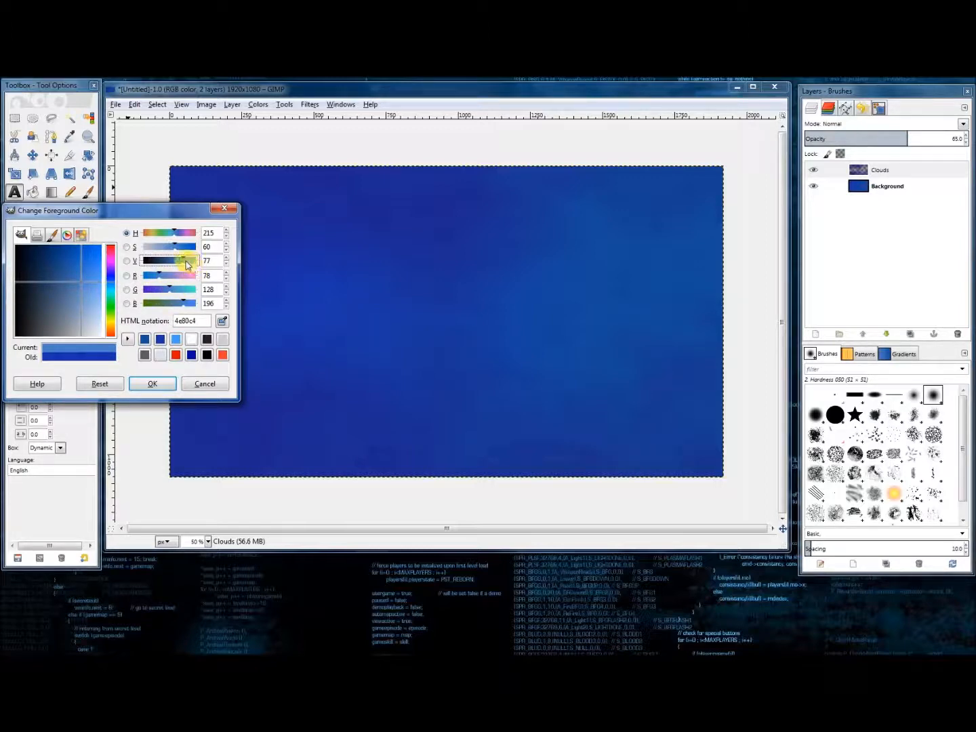
pyautogui.moveTo(173, 241); pyautogui.dragTo(164, 252)
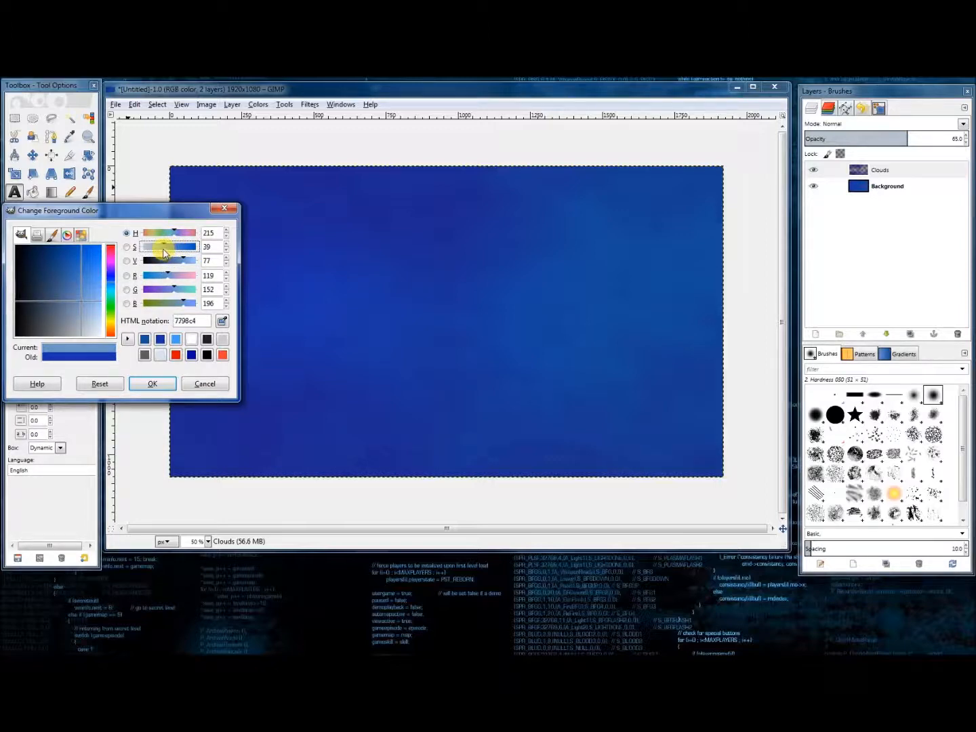
pyautogui.click(159, 385)
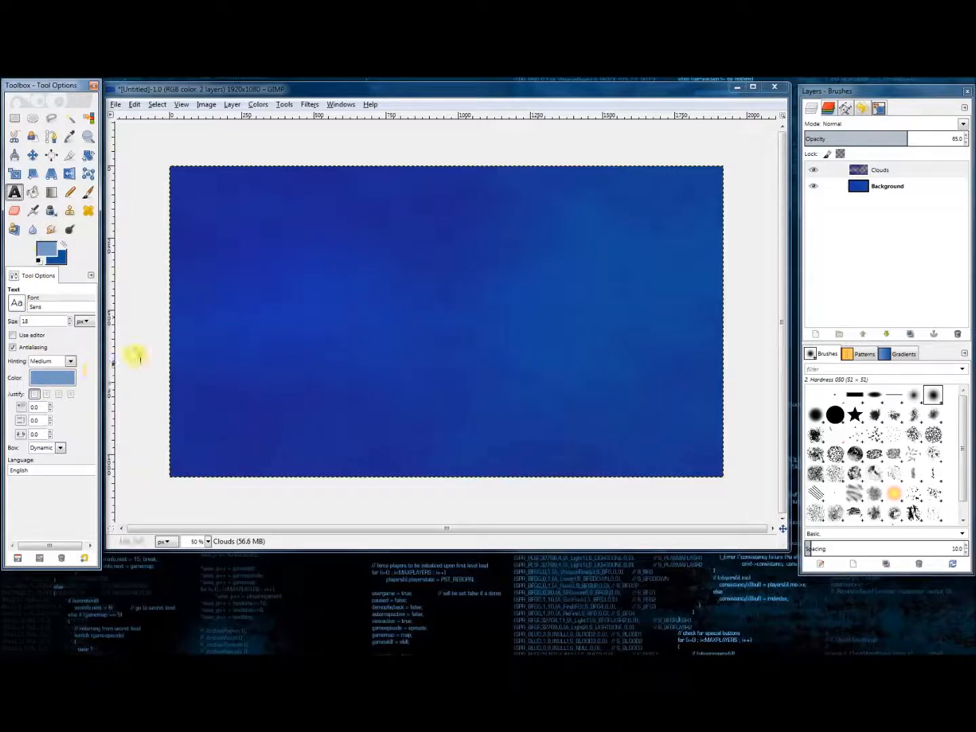
# Step: Place a left-justified text layer near the canvas's upper-left corner containing "//Comment line" followed by a line break
pyautogui.click(59, 393)
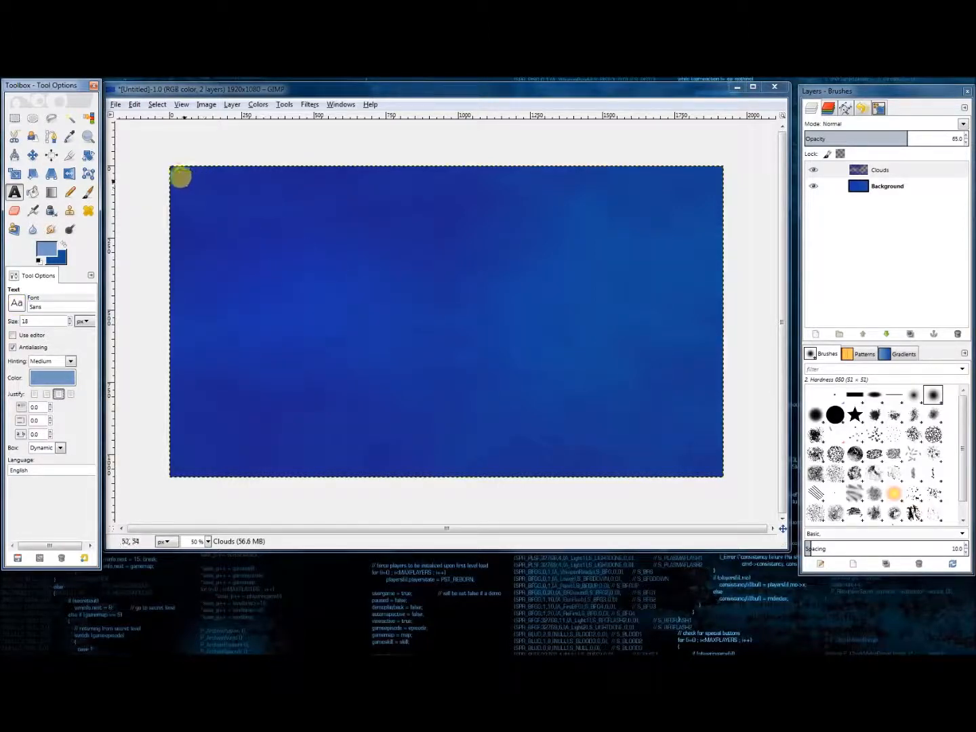
pyautogui.click(180, 176)
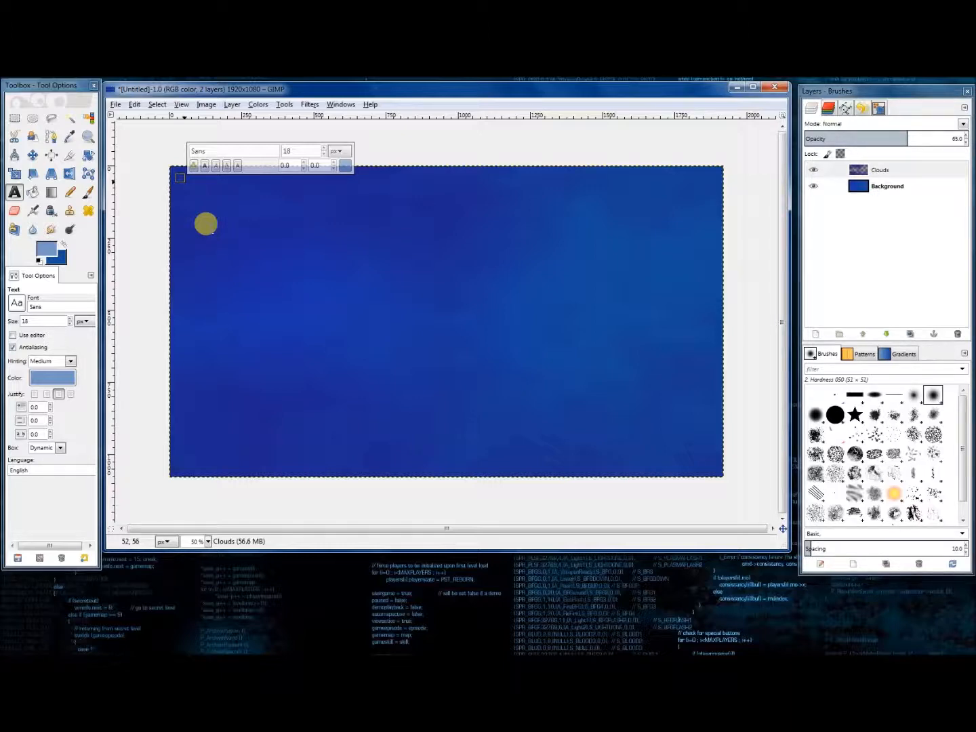
pyautogui.write('//')
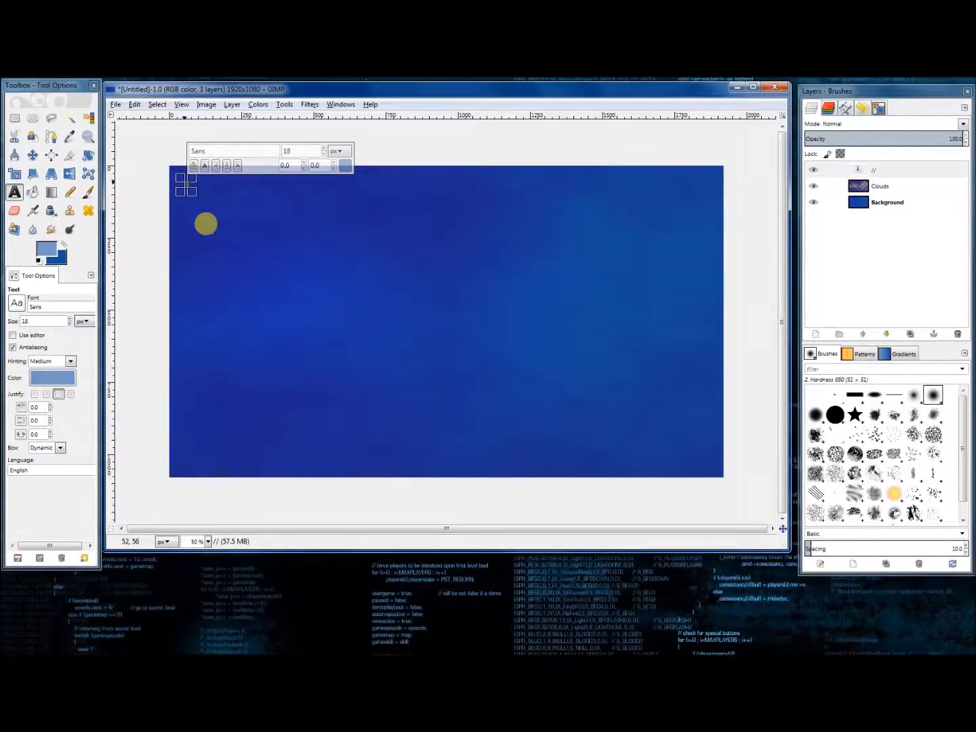
pyautogui.write('Commen')
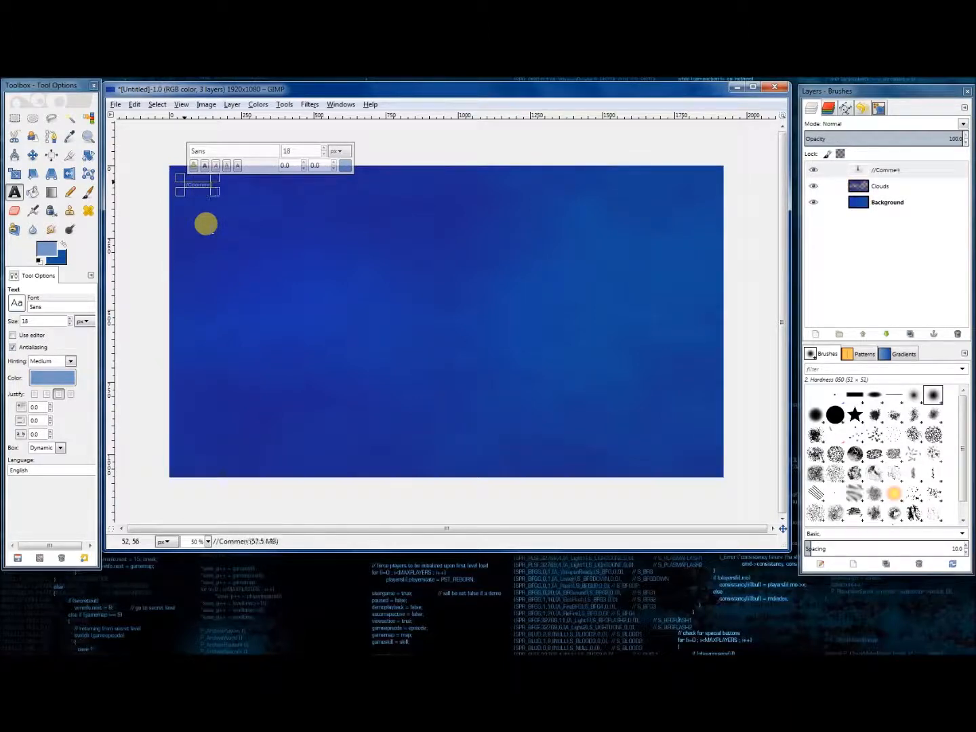
pyautogui.write('t line')
pyautogui.press('Return')
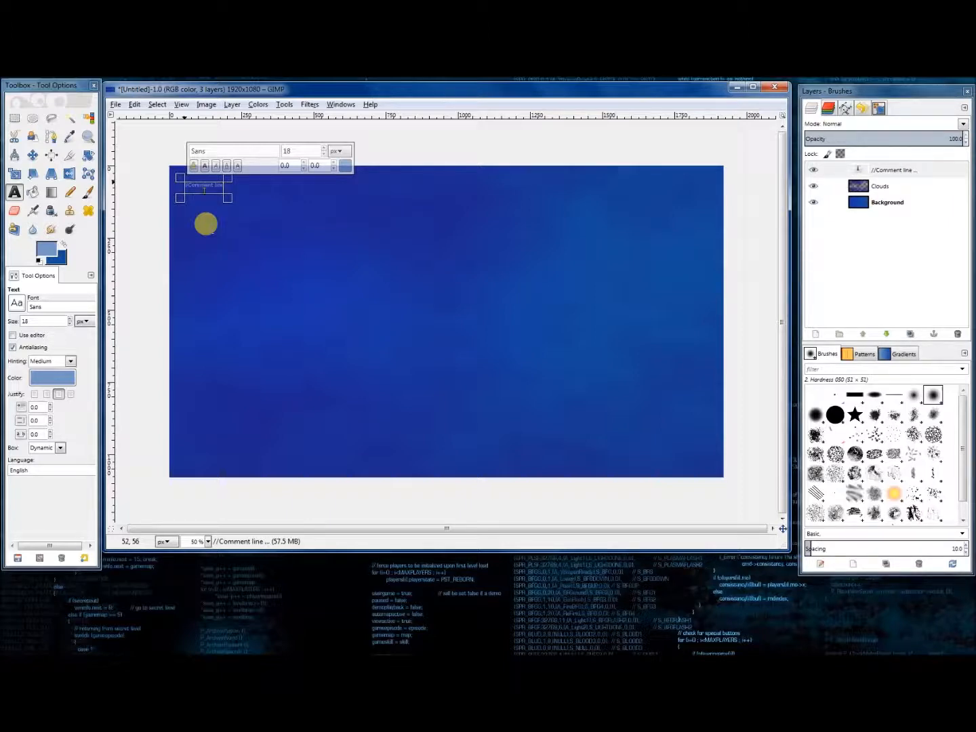
pyautogui.click(34, 393)
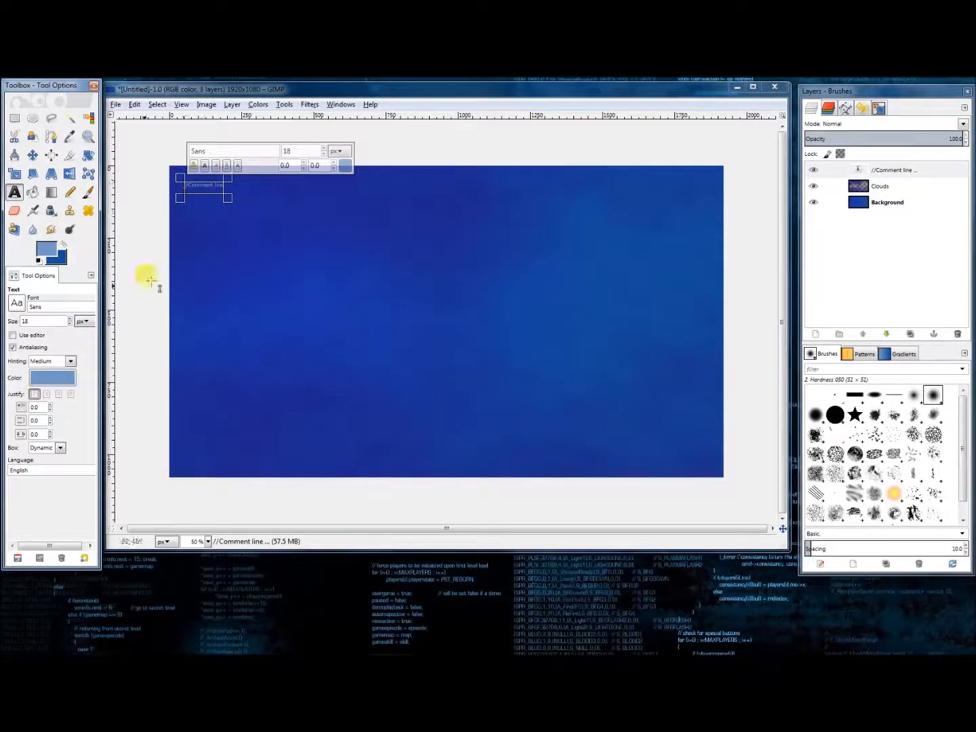
# Step: Add a loop below the comment: "for($x=0; $x<=count($array); $x++) {" with the indented body "echo $array[$x];"
pyautogui.click(202, 189)
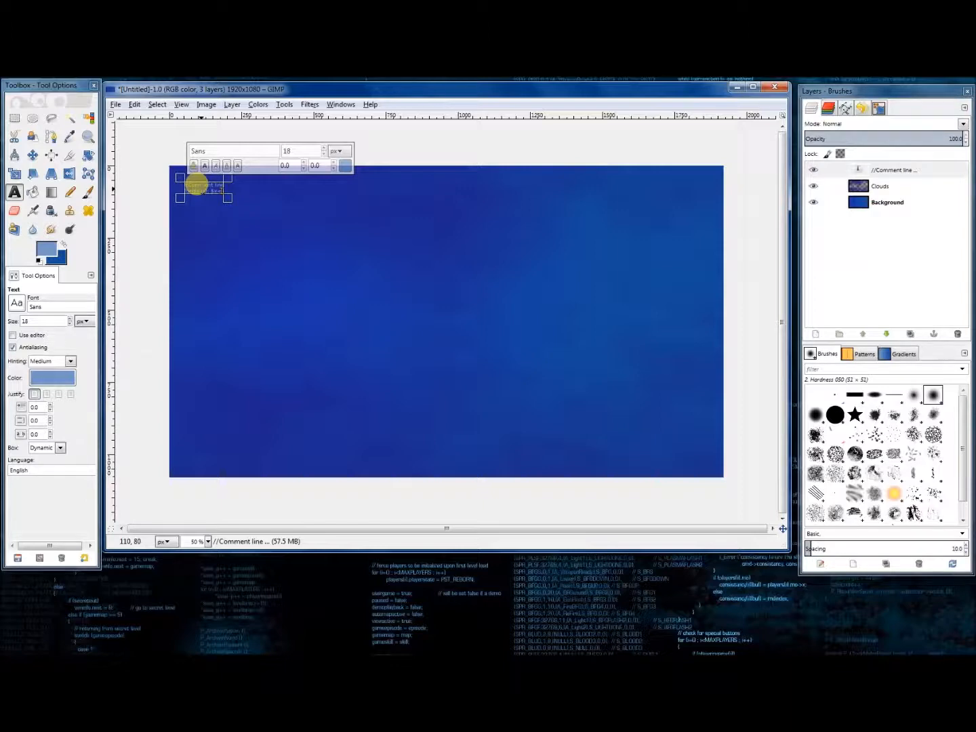
pyautogui.write('r')
pyautogui.write('ount')
pyautogui.write('e')
pyautogui.write('array')
pyautogui.write(')')
pyautogui.write('; ')
pyautogui.write('$x')
pyautogui.write('++)')
pyautogui.write(' {')
pyautogui.press('Return')
pyautogui.press('Return')
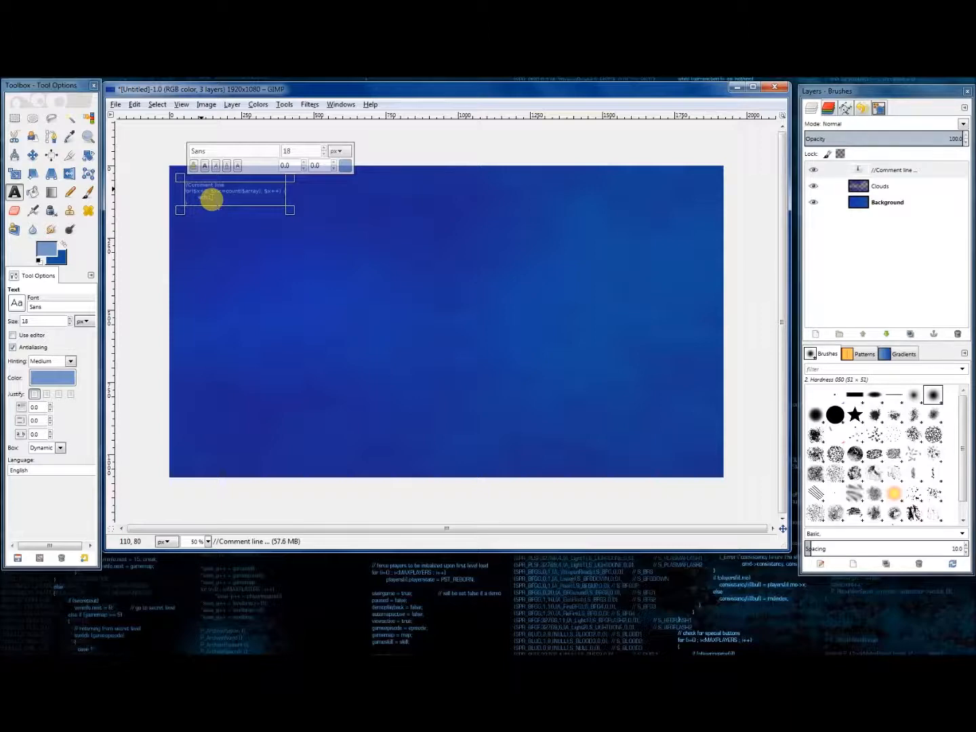
pyautogui.write('array[')
pyautogui.write('$x];')
# Step: Insert a line above the loop defining $array as an array of the single letters of "hello world"
pyautogui.press('Return')
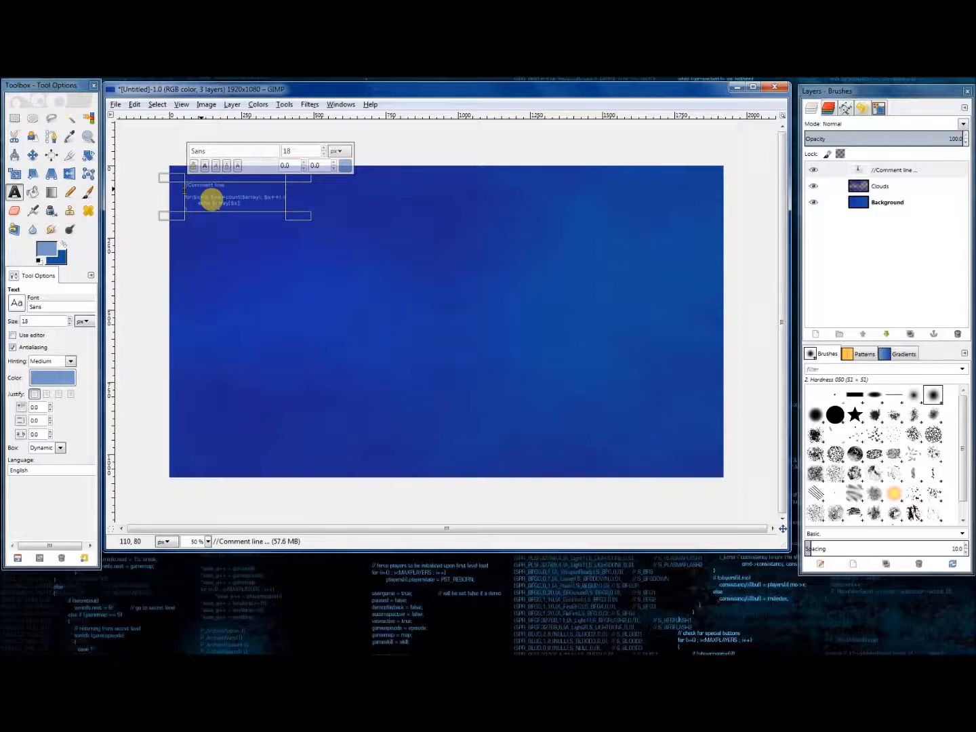
pyautogui.write("$array = array('h', 'e', 'l', 'l', 'o', ' ', 'w', 'o', 'r', '")
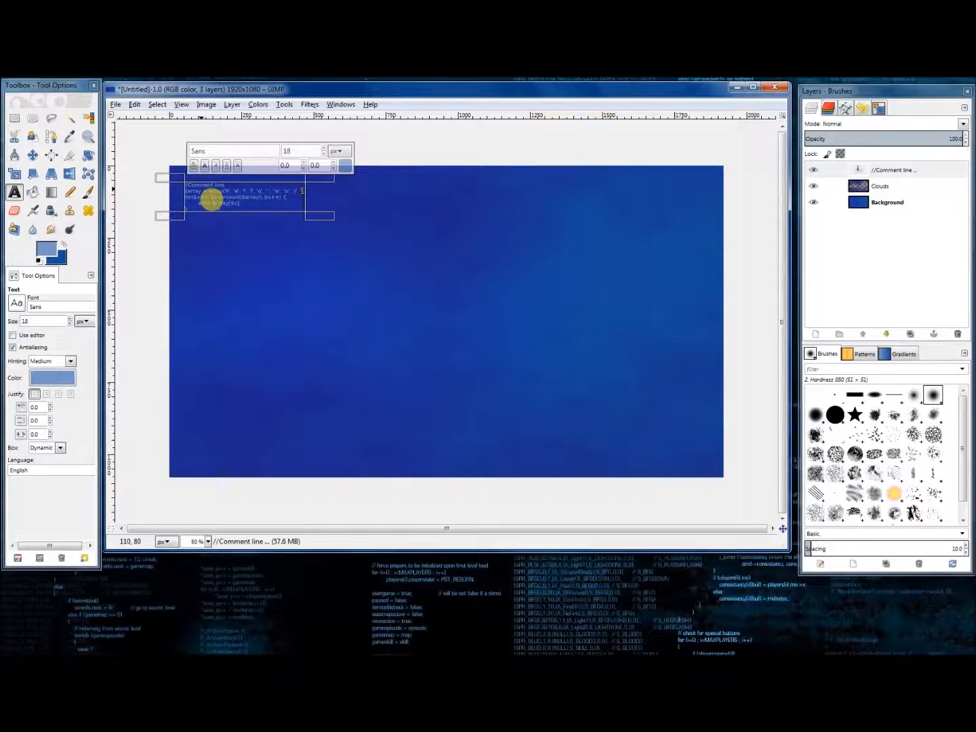
pyautogui.write("l', 'd')")
pyautogui.press('Left')
pyautogui.press('Left')
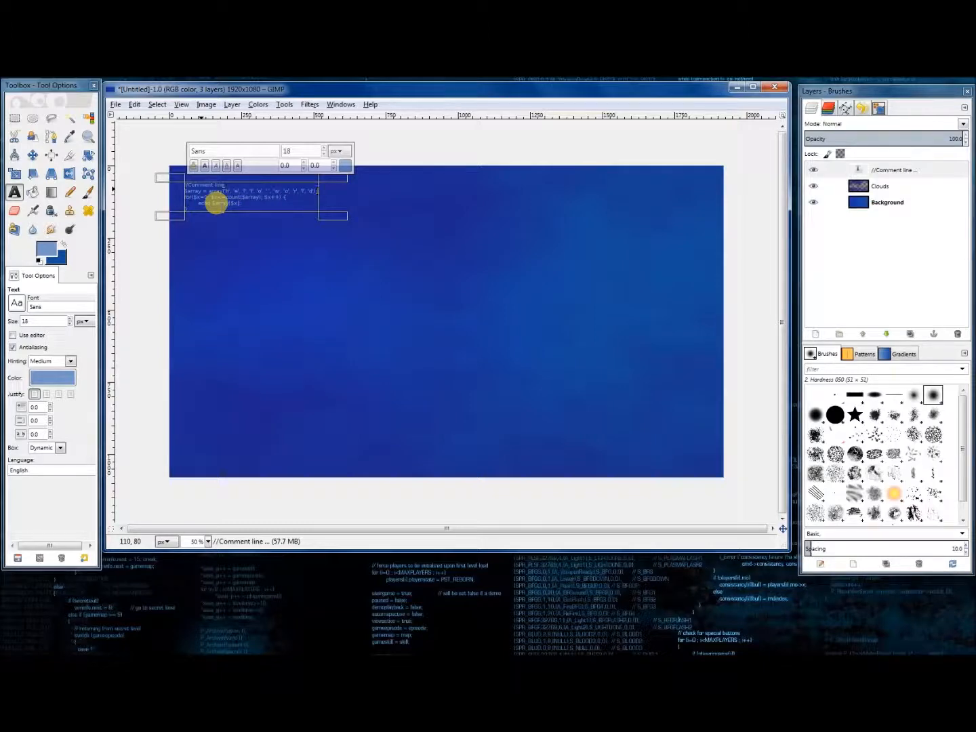
# Step: Insert the comment "// Loop through array, print each value" above the for loop and add a line at the text's end
pyautogui.press('Return')
pyautogui.write('// Loop through array ')
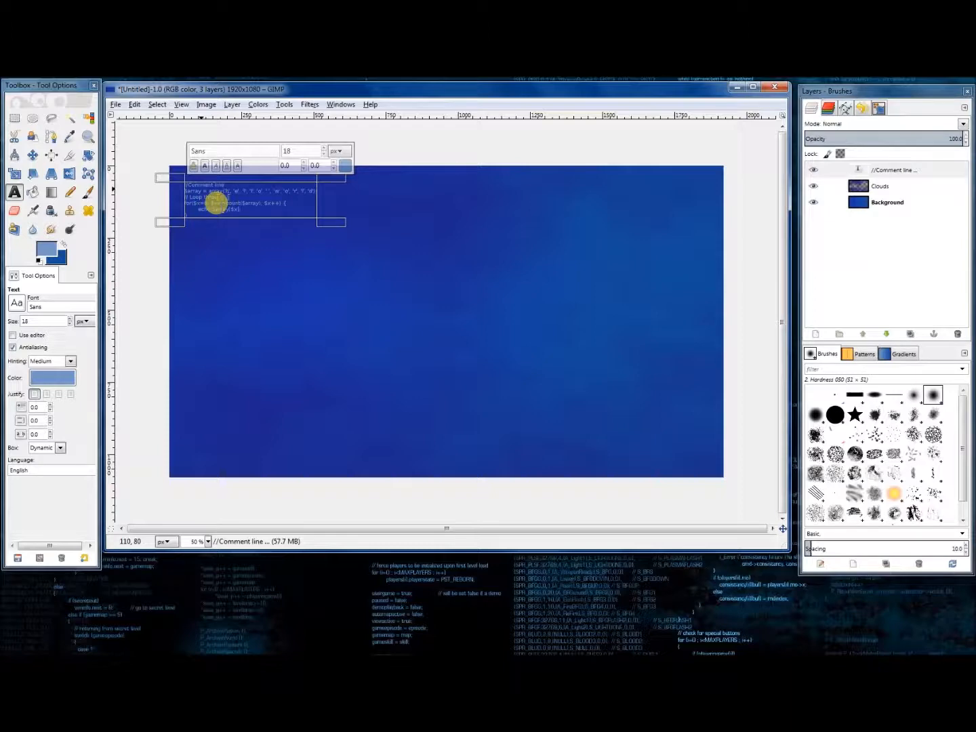
pyautogui.write(', print each value')
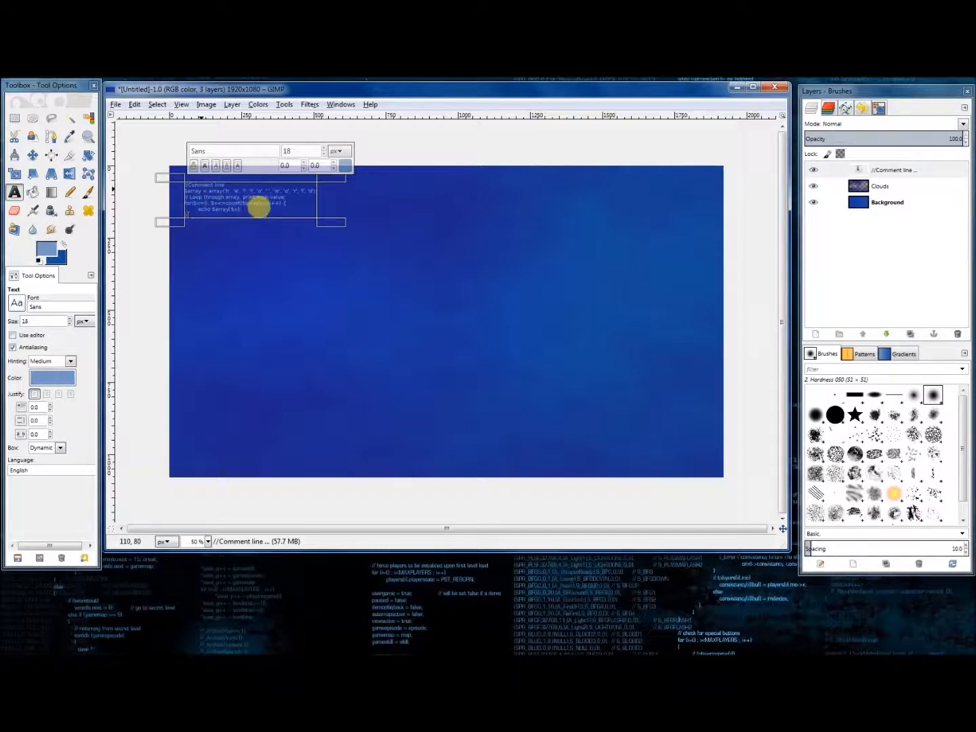
pyautogui.press('Return')
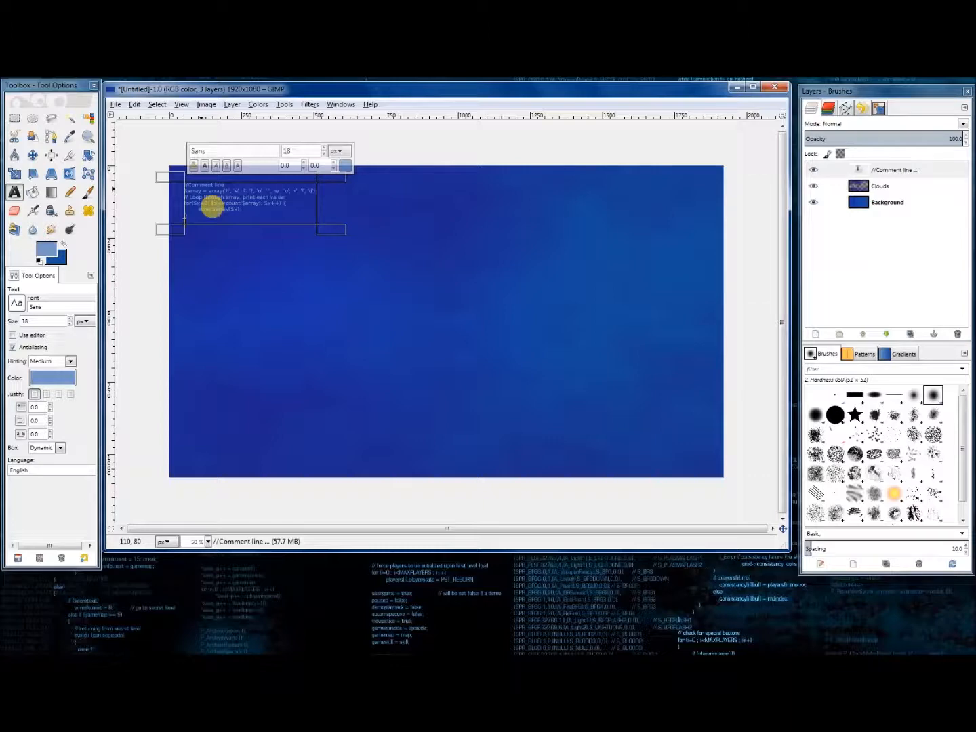
# Step: Try Lucida Console Semi-Condensed on the code text and set its font to Lucida Sans Unicode
pyautogui.click(17, 305)
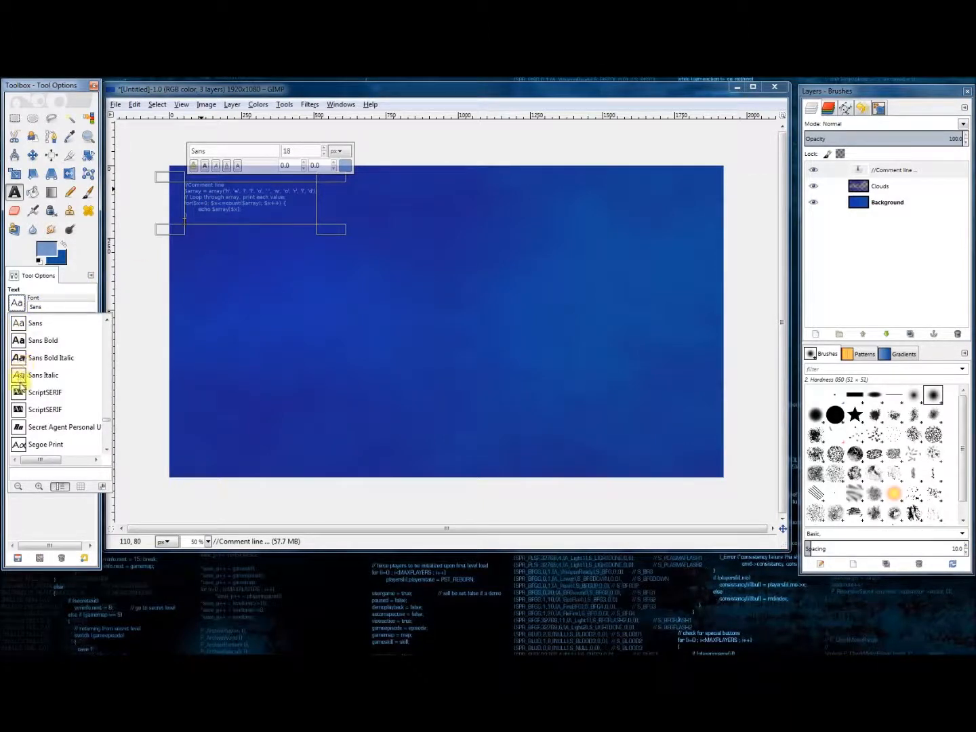
pyautogui.scroll(-5, 17, 390)
pyautogui.scroll(-7, 66, 395)
pyautogui.scroll(-2, 49, 459)
pyautogui.scroll(2, 44, 428)
pyautogui.scroll(2, 43, 434)
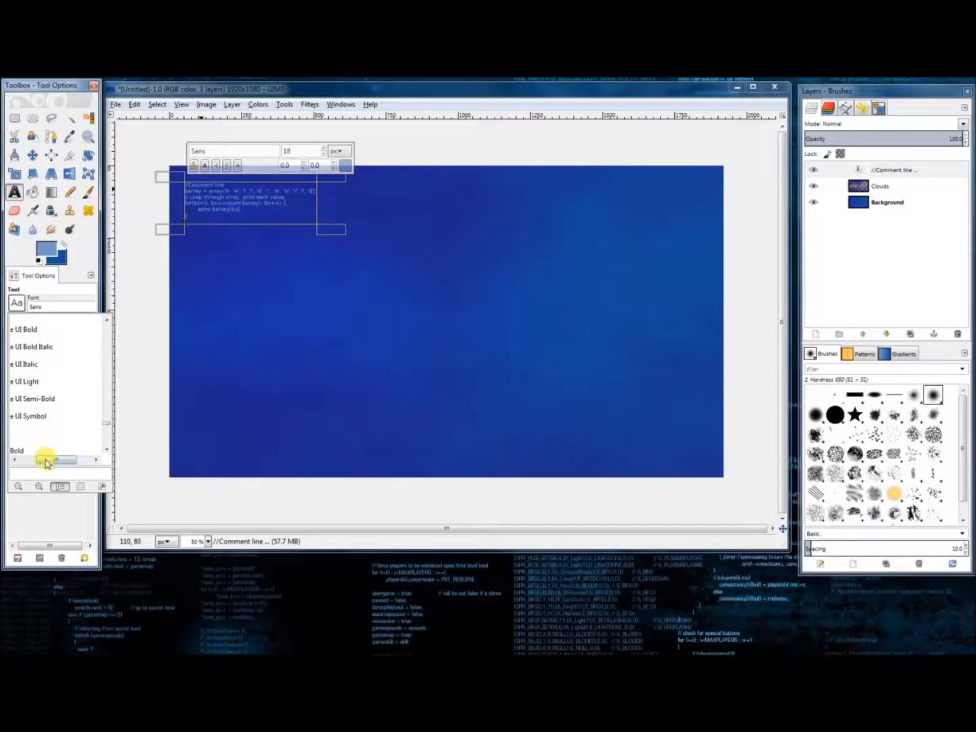
pyautogui.moveTo(44, 459); pyautogui.dragTo(21, 461)
pyautogui.scroll(-5, 25, 433)
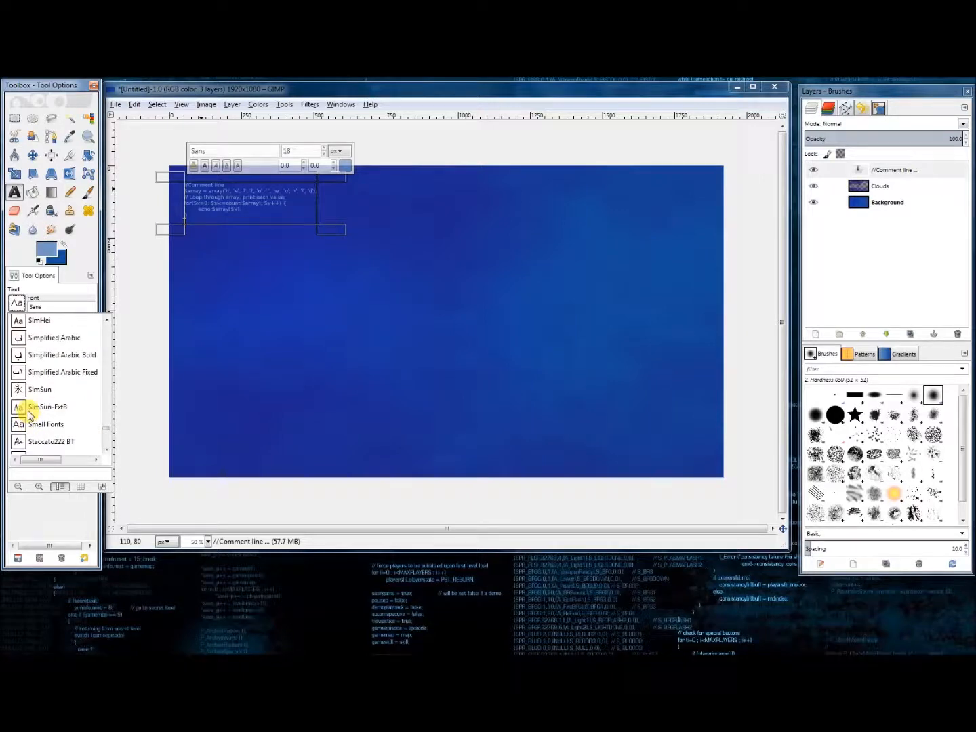
pyautogui.scroll(4, 25, 411)
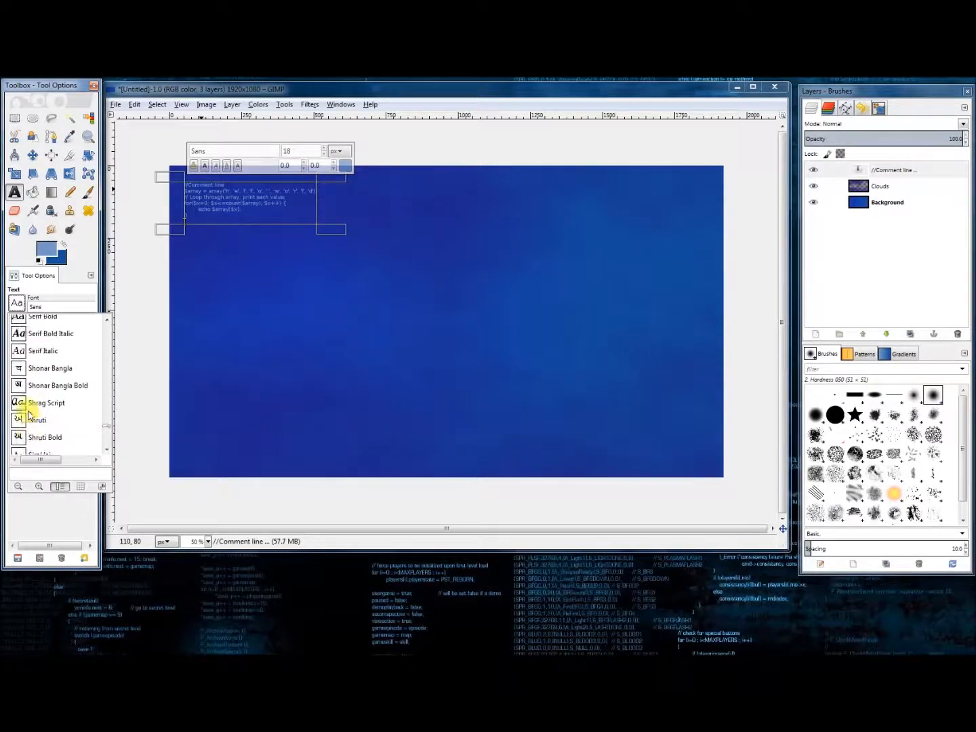
pyautogui.scroll(2, 47, 447)
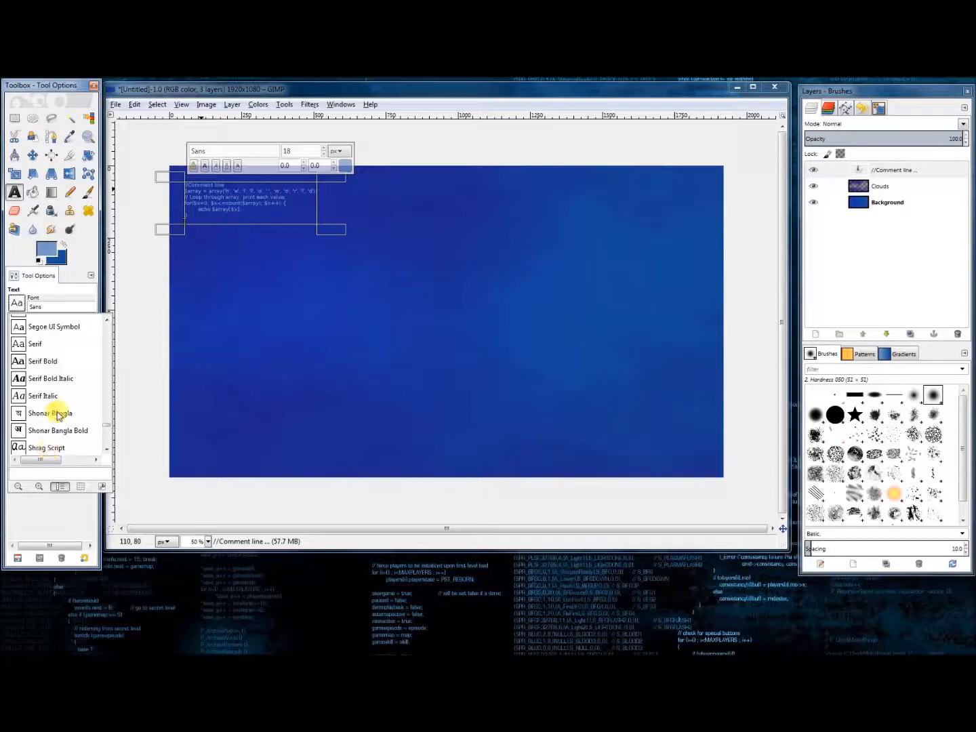
pyautogui.scroll(4, 48, 411)
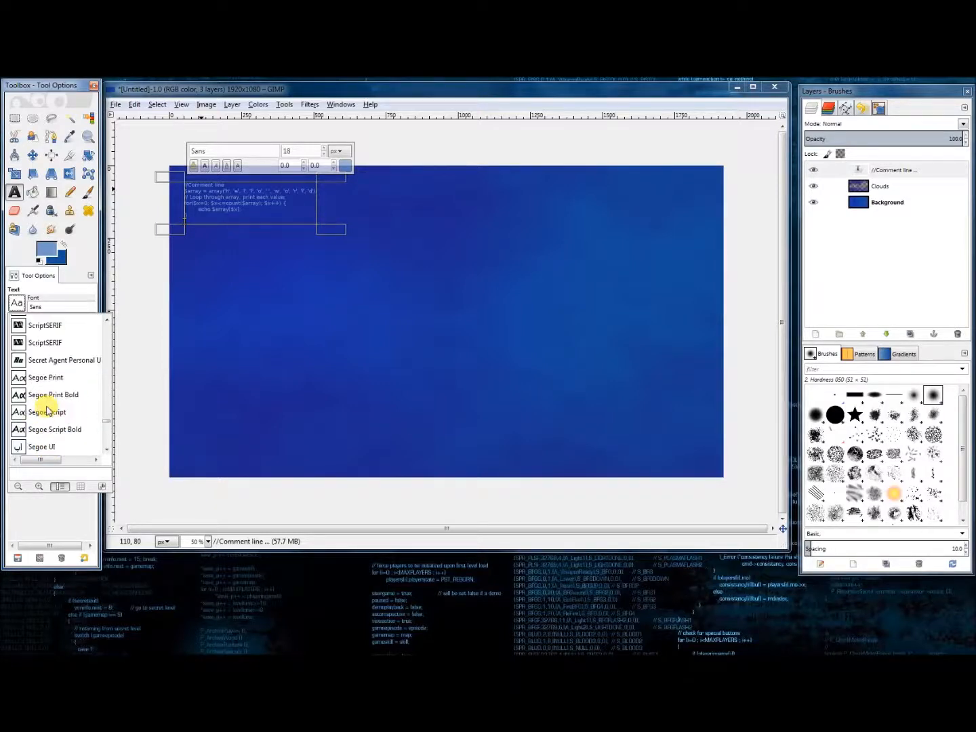
pyautogui.scroll(4, 47, 410)
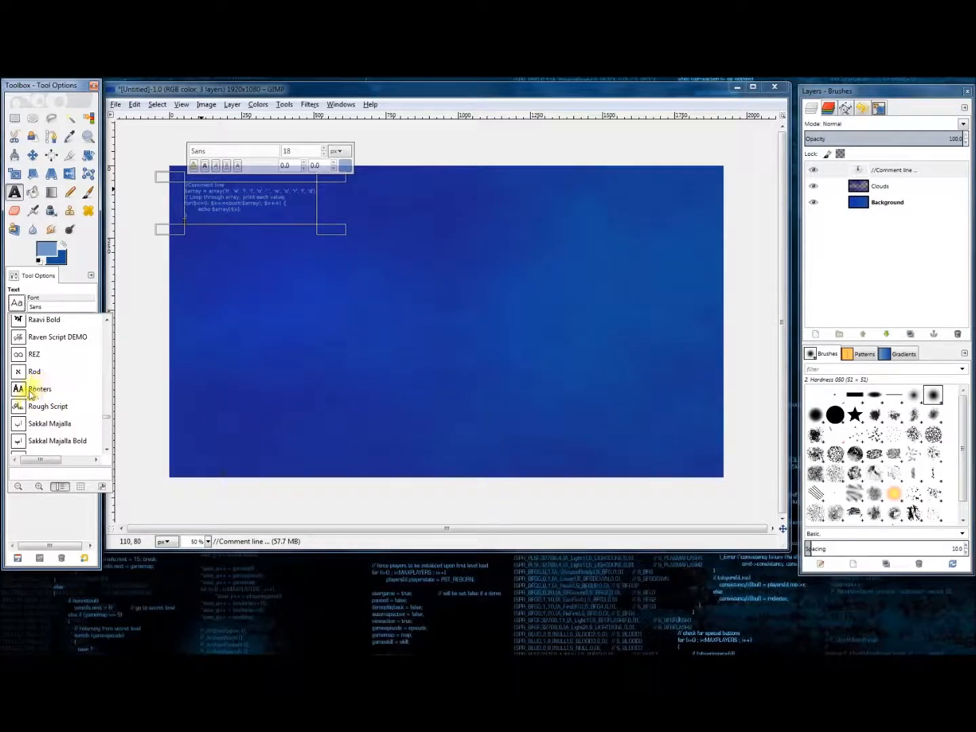
pyautogui.scroll(2, 31, 410)
pyautogui.scroll(-2, 32, 410)
pyautogui.scroll(1, 38, 409)
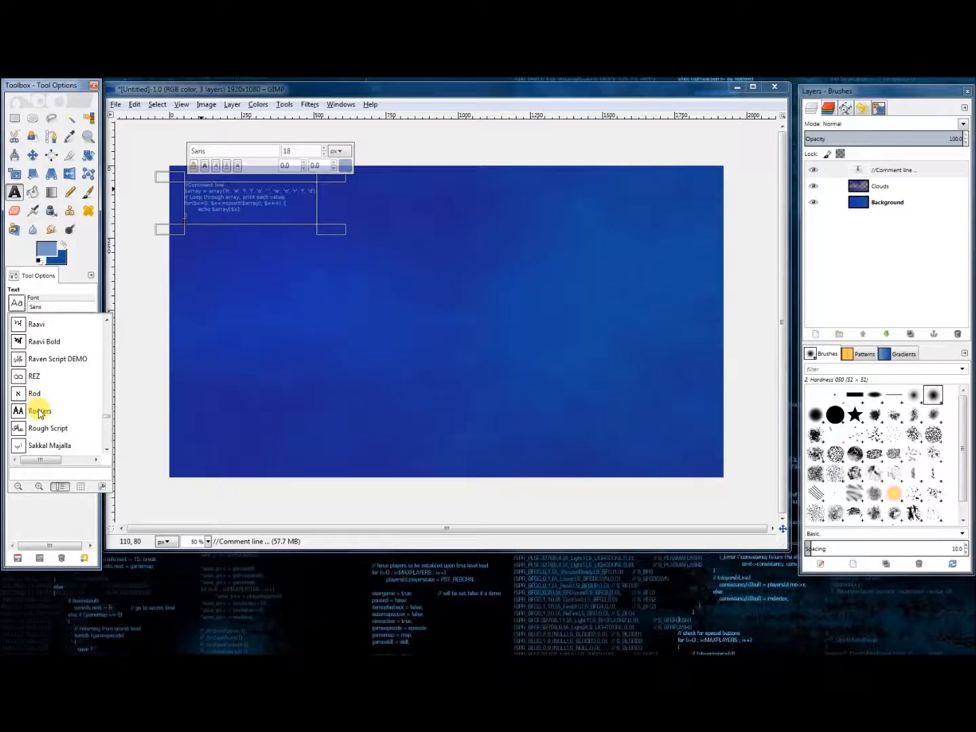
pyautogui.scroll(5, 45, 431)
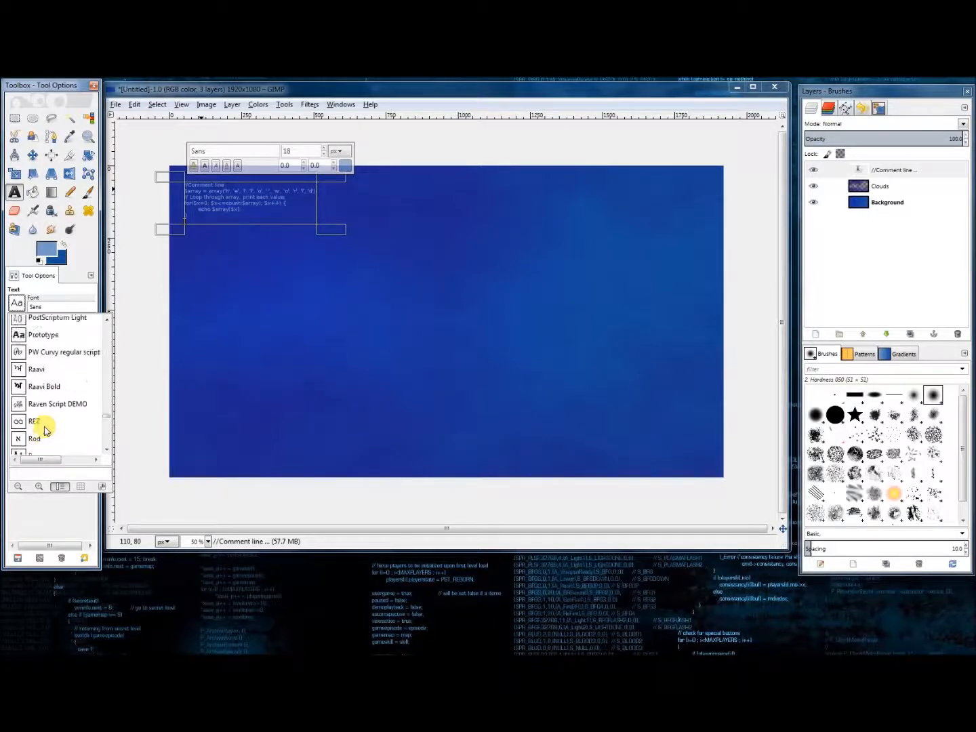
pyautogui.scroll(1, 45, 430)
pyautogui.scroll(20, 36, 430)
pyautogui.scroll(15, 36, 431)
pyautogui.scroll(15, 36, 430)
pyautogui.scroll(3, 38, 432)
pyautogui.scroll(-3, 37, 432)
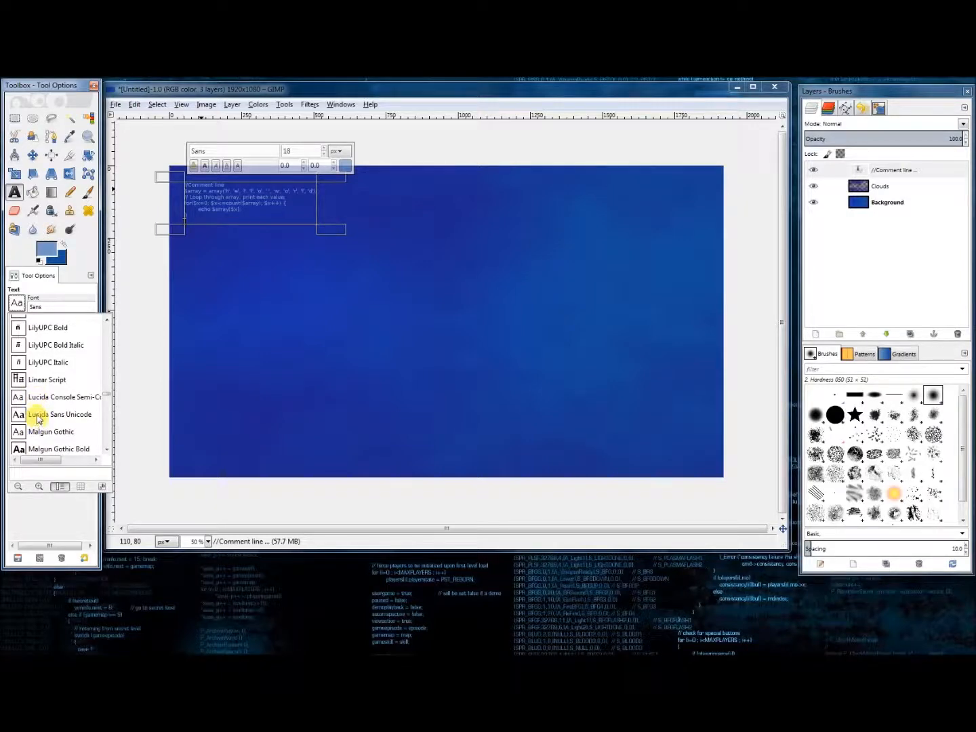
pyautogui.click(38, 397)
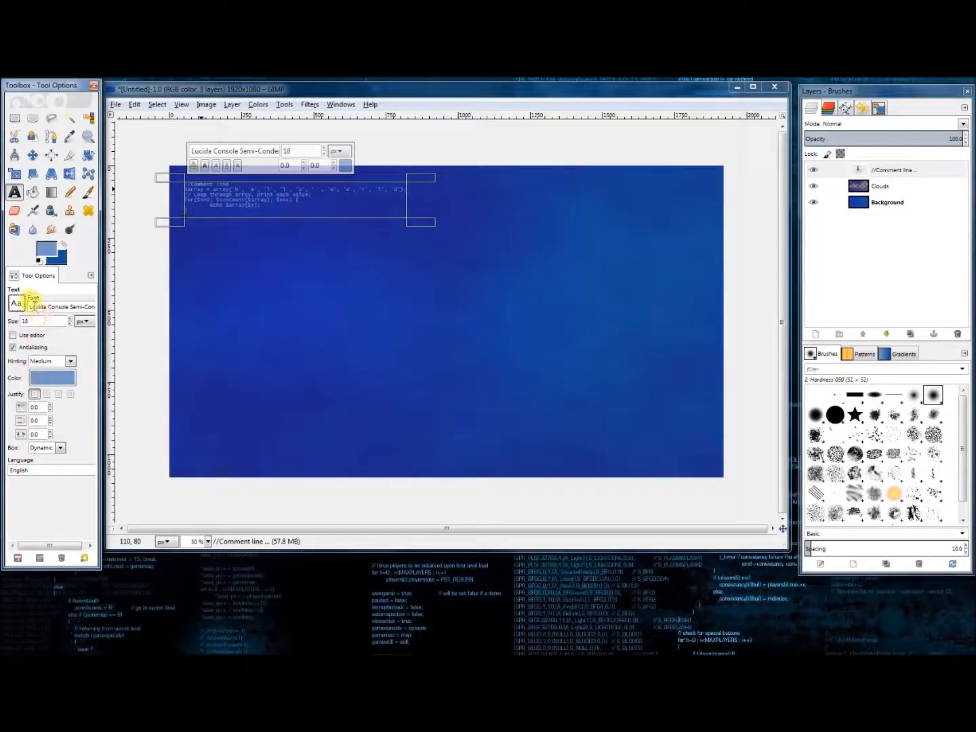
pyautogui.click(26, 307)
pyautogui.click(26, 342)
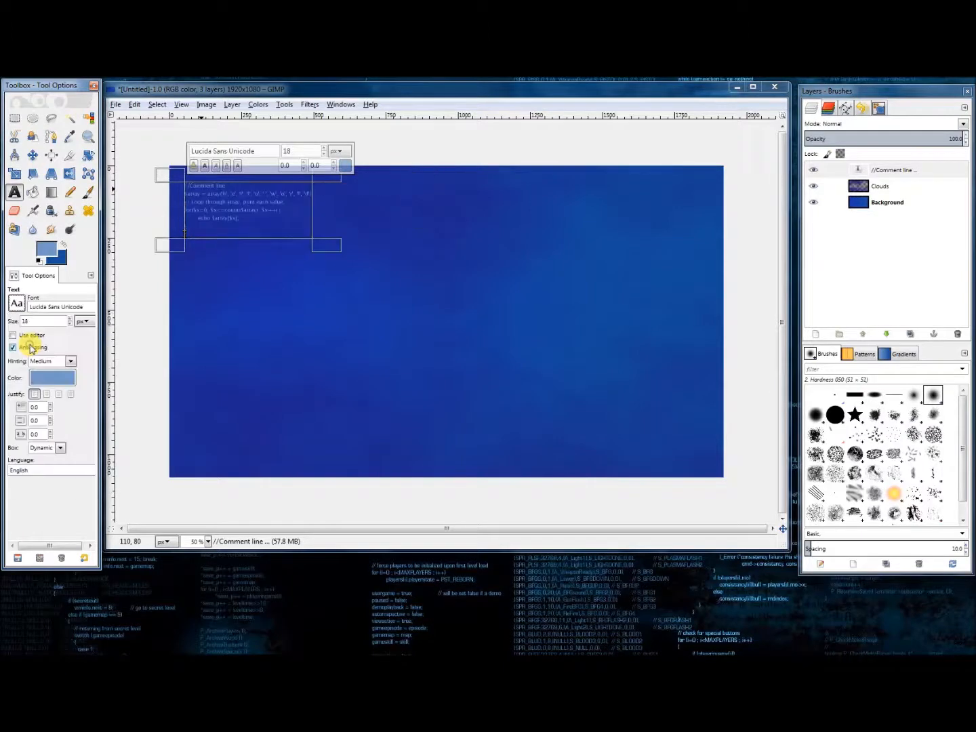
# Step: Add the comment line "// Check for user credentials" below the loop in the code text
pyautogui.click(193, 230)
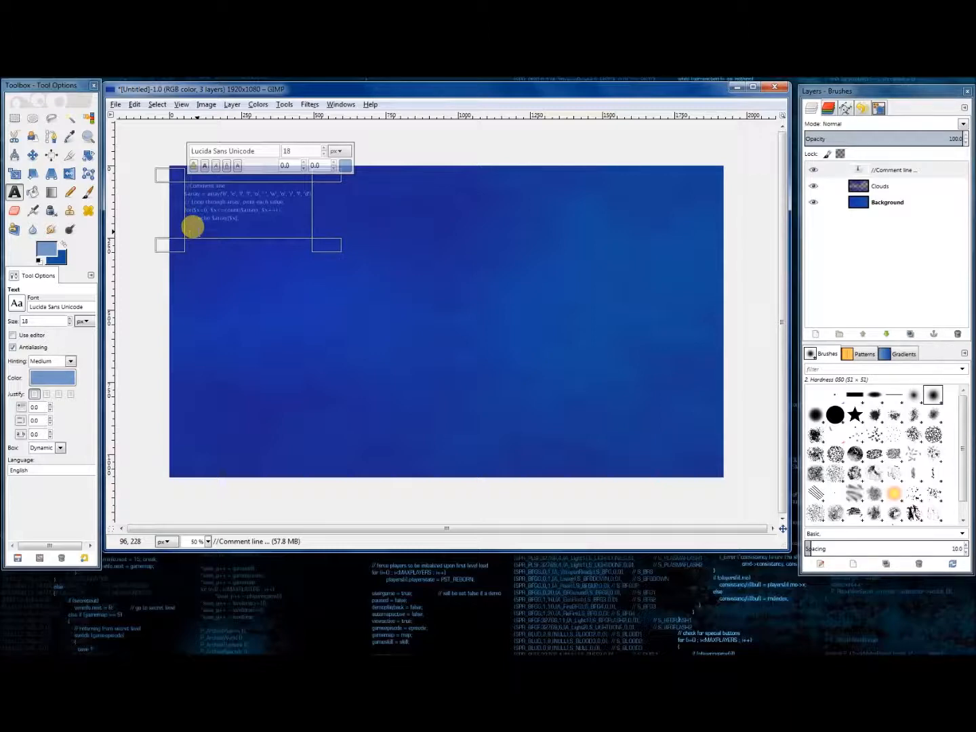
pyautogui.write('Check for erro')
pyautogui.write('r')
pyautogui.write(' code')
pyautogui.write('ments')
pyautogui.press('Return')
# Step: Add an "if (isset($user))" condition with the indented comment "// Check password" beneath it
pyautogui.write('if(is')
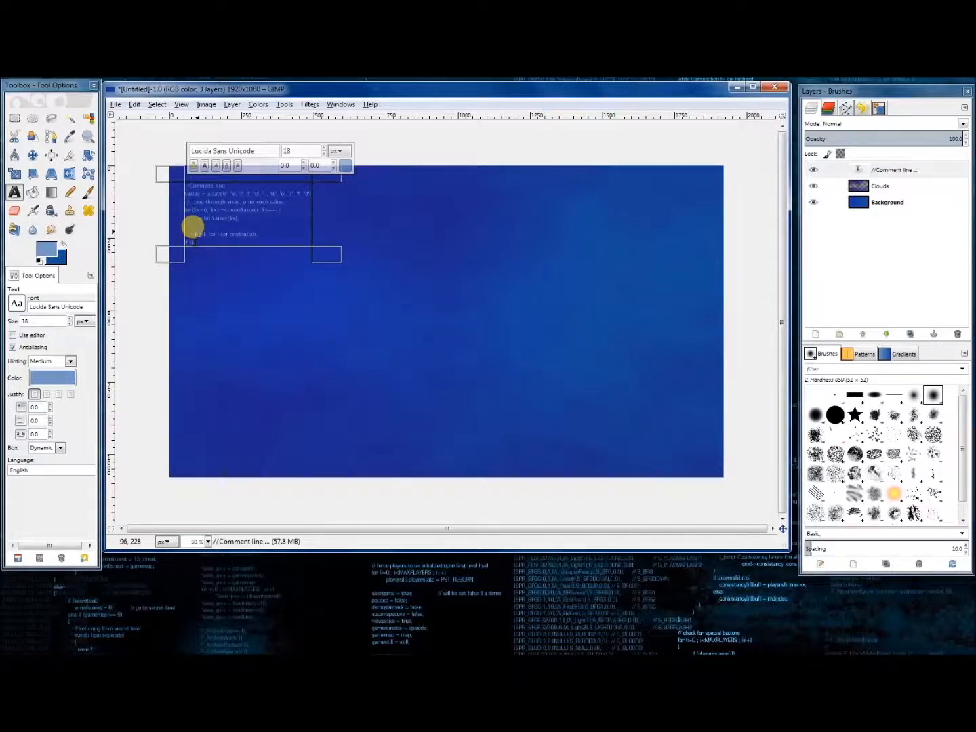
pyautogui.write('set($user))')
pyautogui.press('Return')
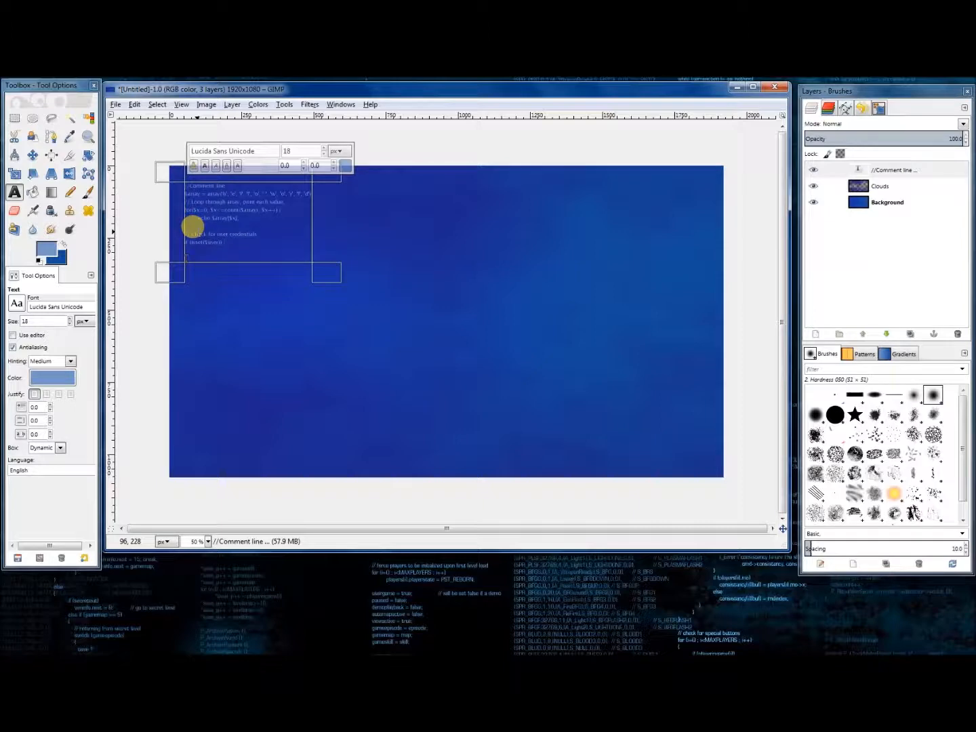
pyautogui.write('// I')
pyautogui.write('Check passw')
pyautogui.write('ord')
pyautogui.press('Return')
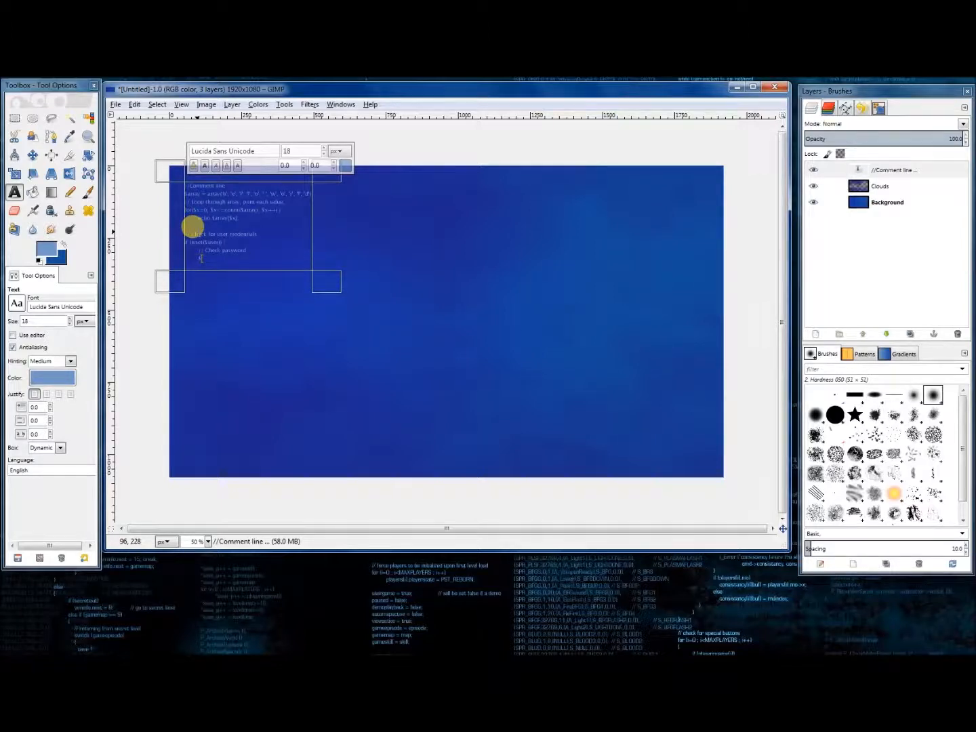
# Step: Start a $query line under the "// Check password" comment with "SELECT `username`, `password` FROM `users`
pyautogui.write('s')
pyautogui.press('BackSpace')
pyautogui.write('query')
pyautogui.write(' =')
pyautogui.write(' "SELEC')
pyautogui.write('T *')
pyautogui.write('username')
pyautogui.write('"')
pyautogui.write(', `password`')
pyautogui.write('FROM')
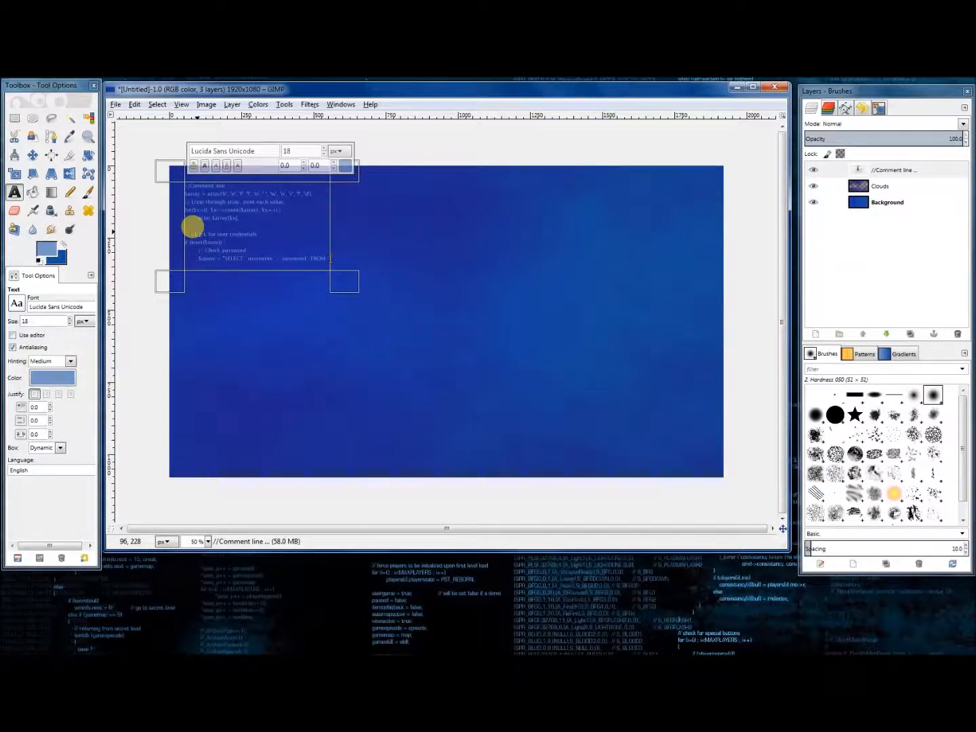
pyautogui.write(' `users`')
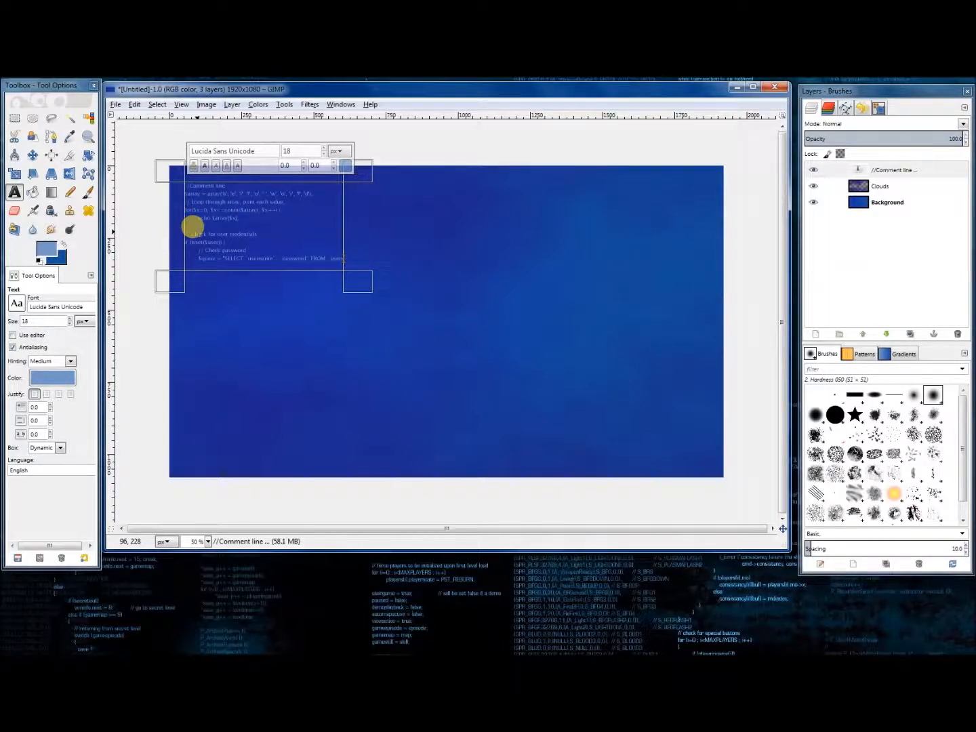
# Step: Extend the SQL query line with a WHERE condition comparing `userid` with the $user variable
pyautogui.write(' WHERE')
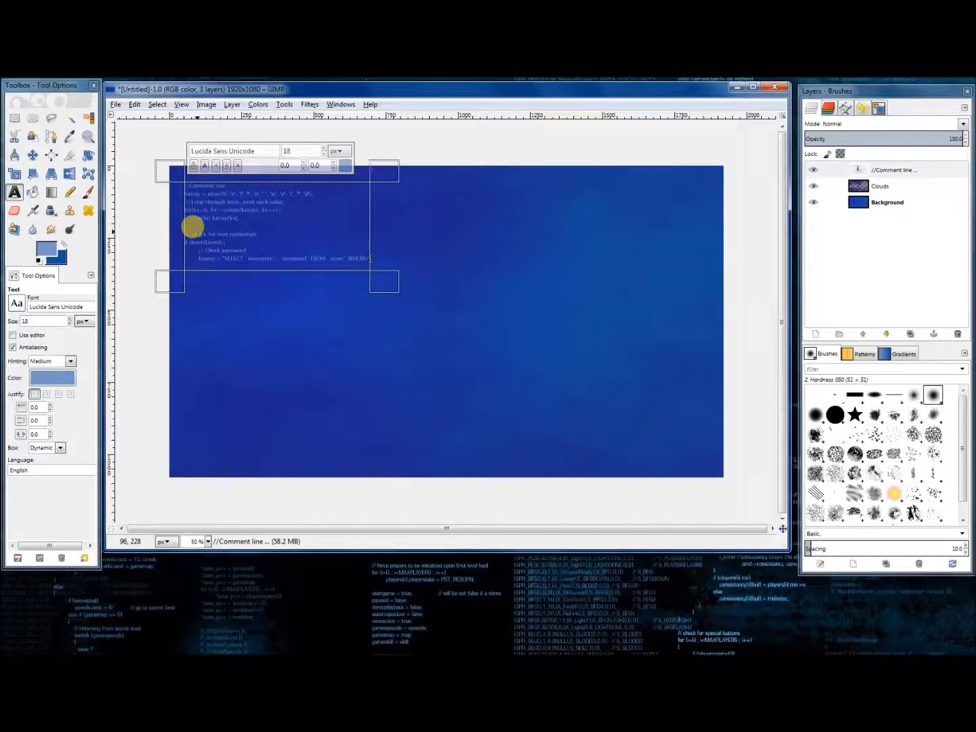
pyautogui.write(' `use')
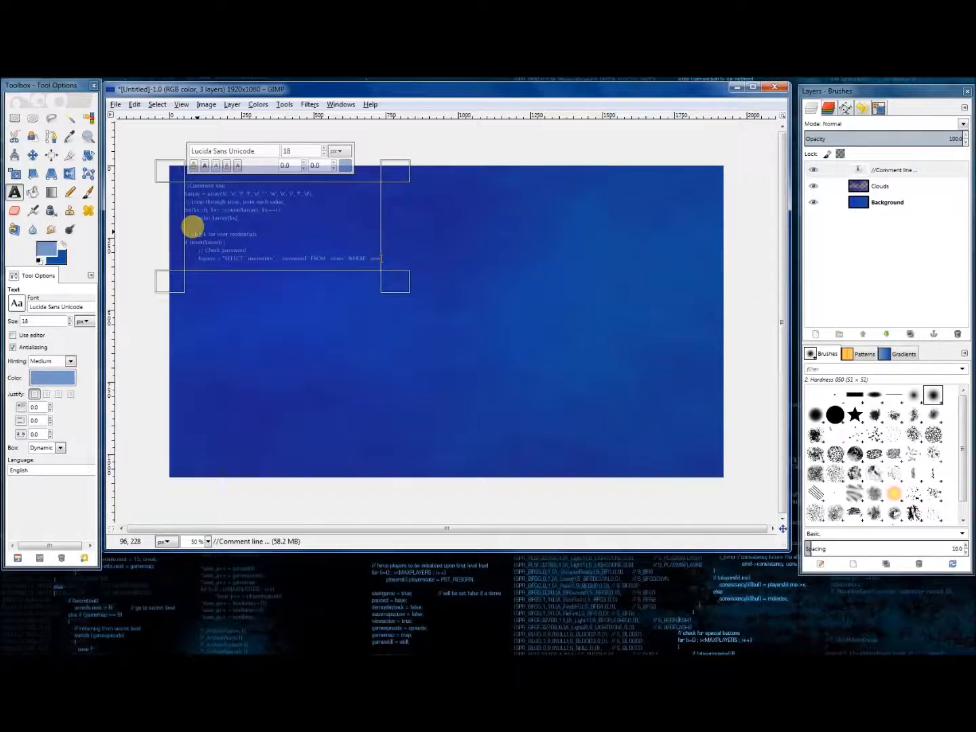
pyautogui.write('rid`')
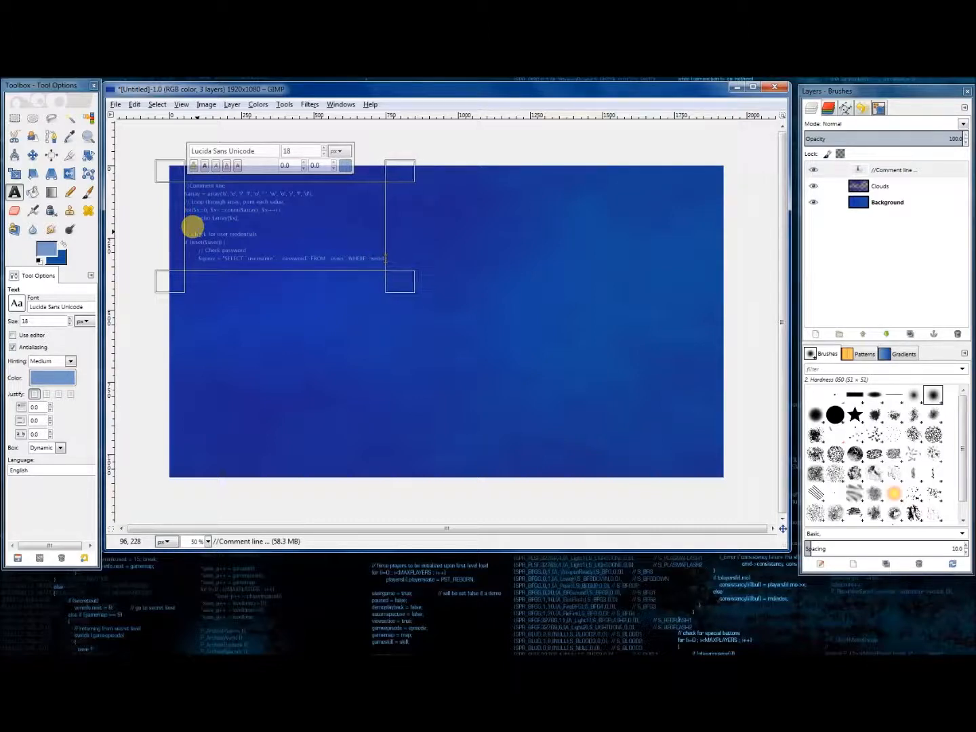
pyautogui.write(' =')
pyautogui.press('BackSpace')
pyautogui.press('BackSpace')
pyautogui.write('=\'".$')
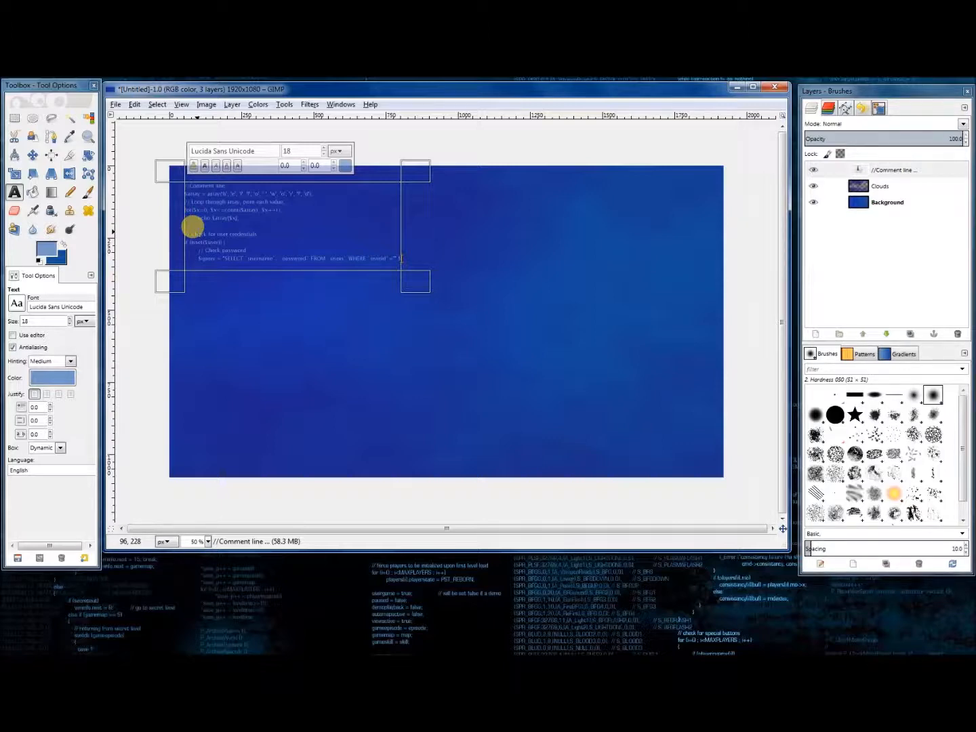
pyautogui.write('user')
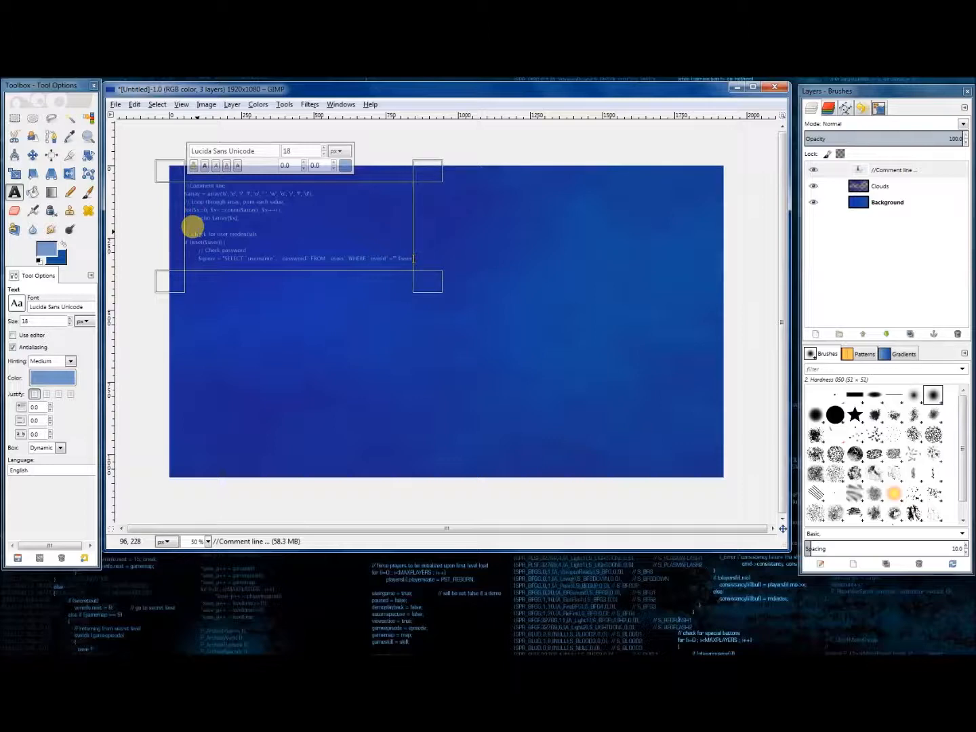
pyautogui.write(".'")
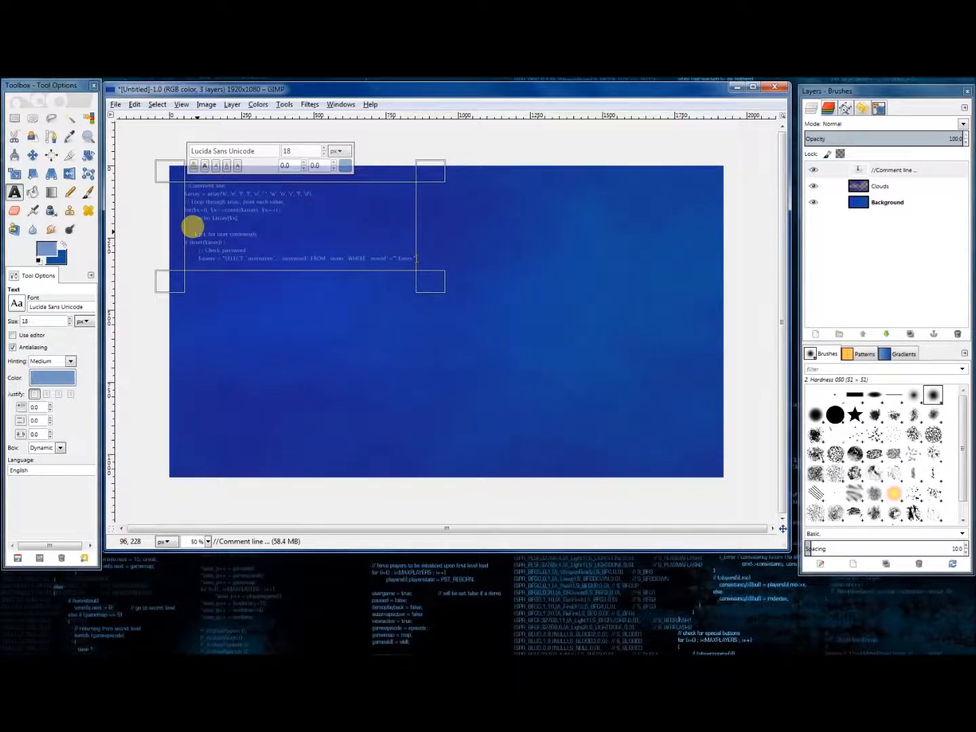
# Step: Add an AND condition comparing `passwd` with $password, close the query string with a semicolon, and begin a new line
pyautogui.write("' AND")
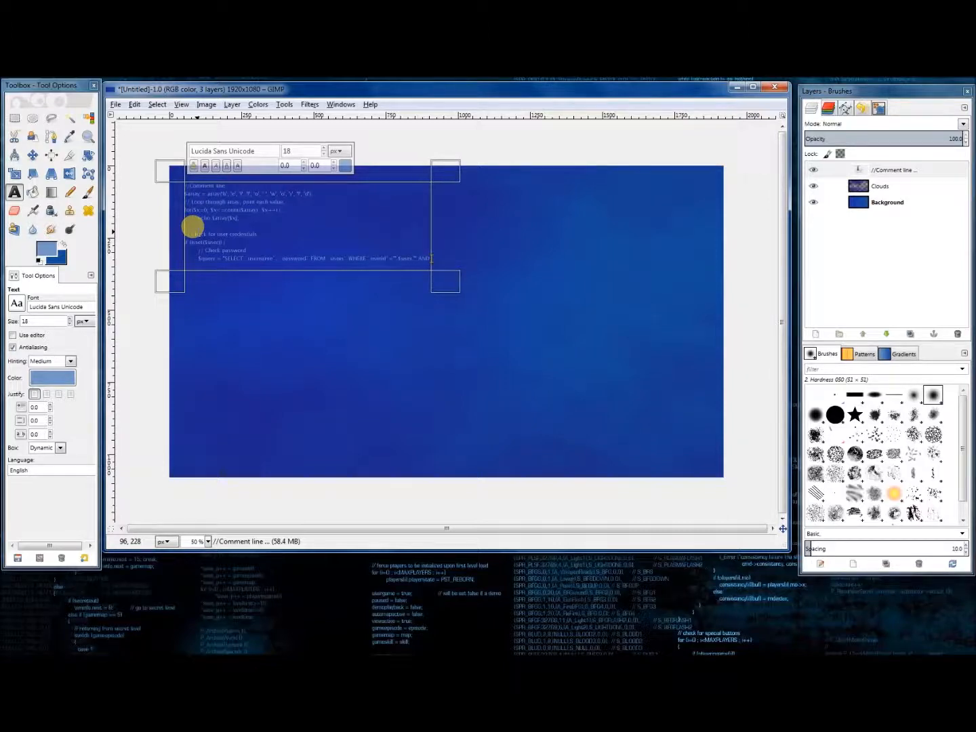
pyautogui.write(' `steamid')
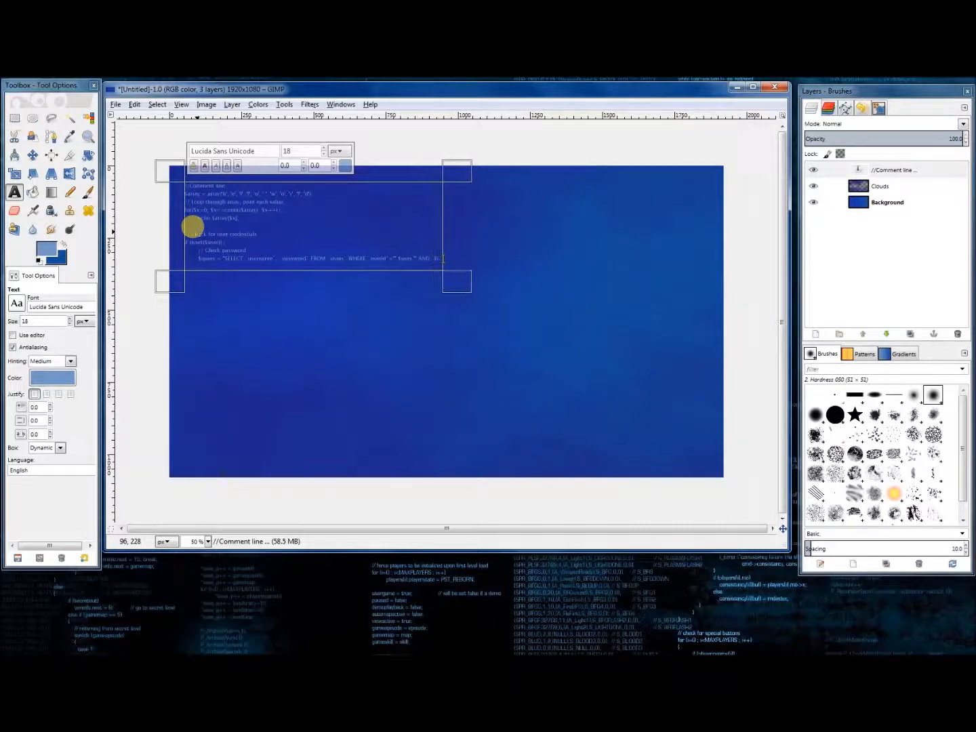
pyautogui.press('BackSpace')
pyautogui.press('BackSpace')
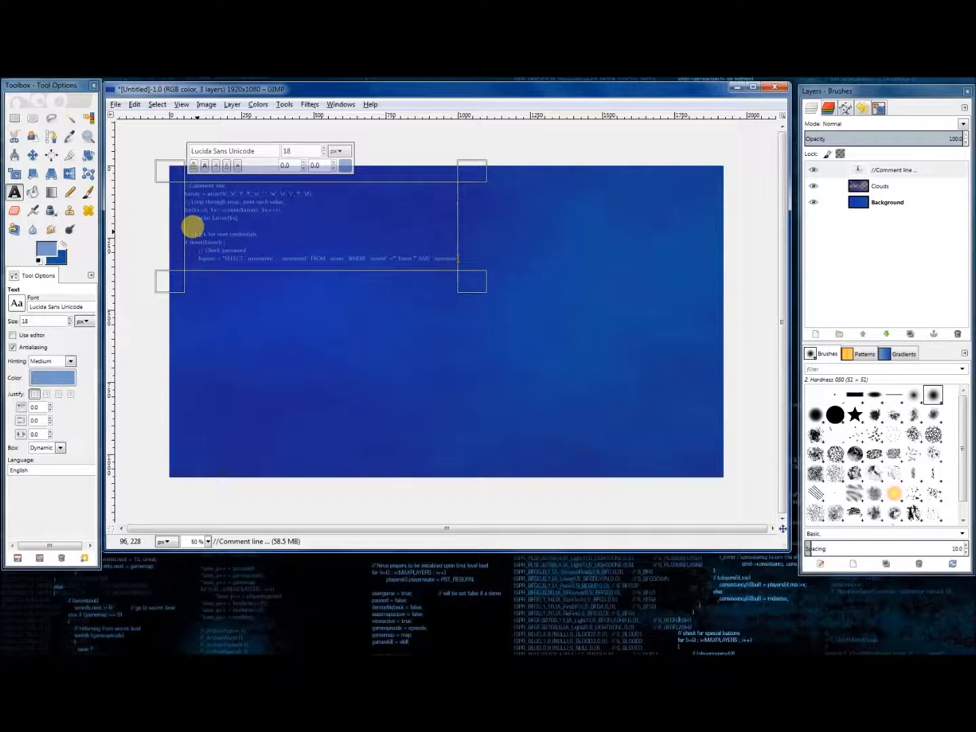
pyautogui.write('d`')
pyautogui.press('BackSpace')
pyautogui.write('=')
pyautogui.press('BackSpace')
pyautogui.write('` =')
pyautogui.write('\'" .')
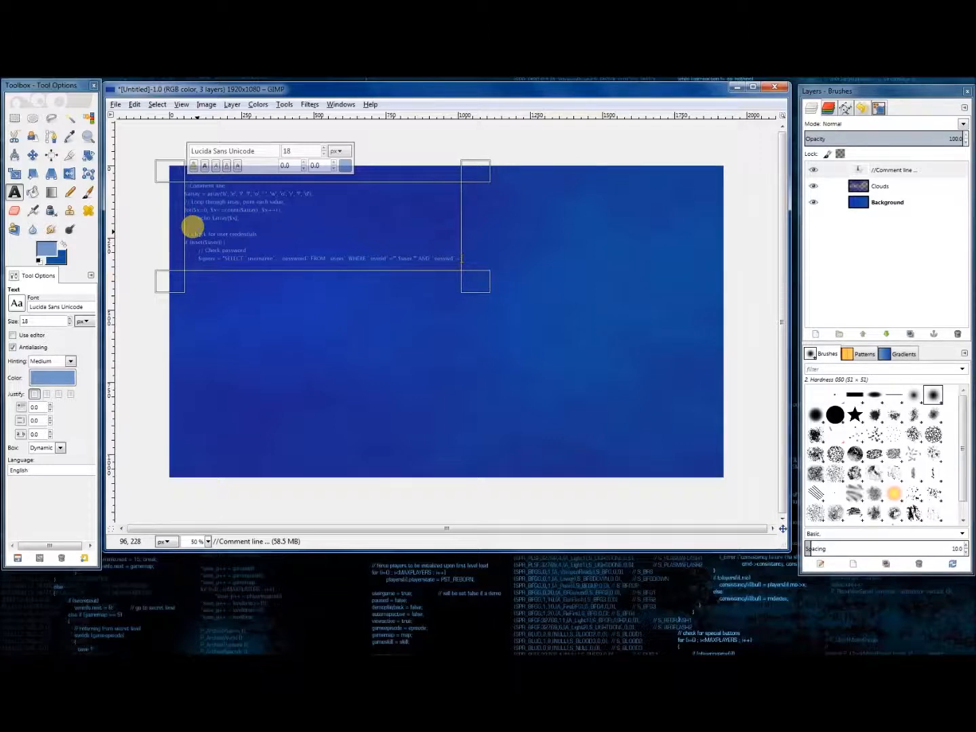
pyautogui.write('password')
pyautogui.write('."\'')
pyautogui.write('"')
pyautogui.write(':')
pyautogui.press('BackSpace')
pyautogui.write(';')
pyautogui.press('Return')
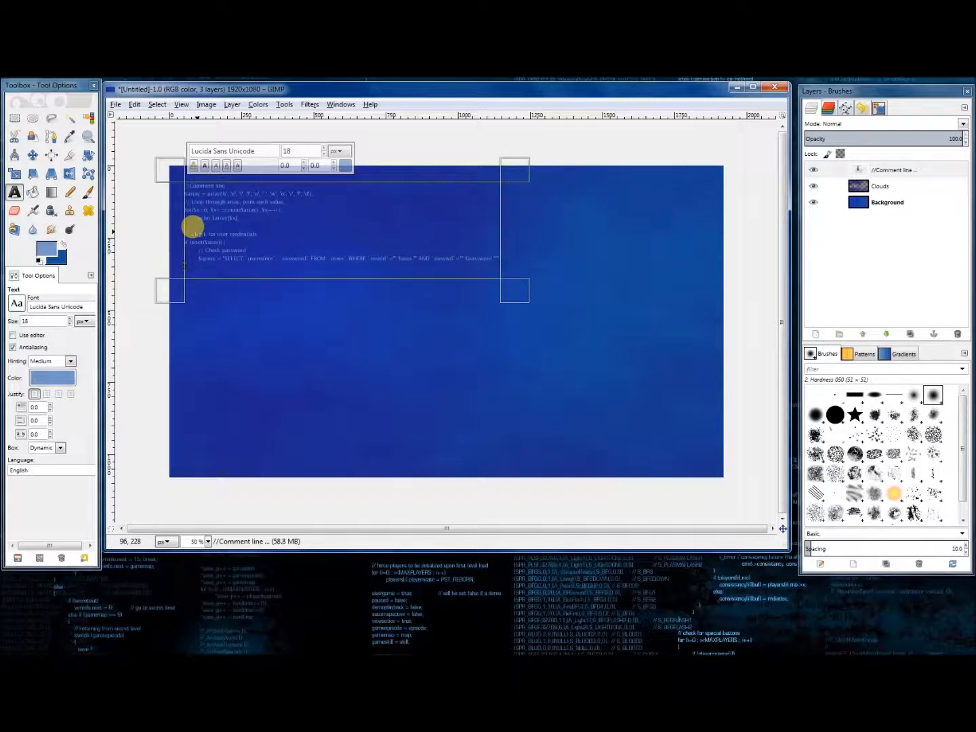
# Step: Add the indented line "$results = $conn->query($query)" beneath the query and begin a new line
pyautogui.write('}')
pyautogui.write('results')
pyautogui.write(' =')
pyautogui.write(' $conn')
pyautogui.write('->query(')
pyautogui.write('$query')
pyautogui.write(')')
pyautogui.press('Return')
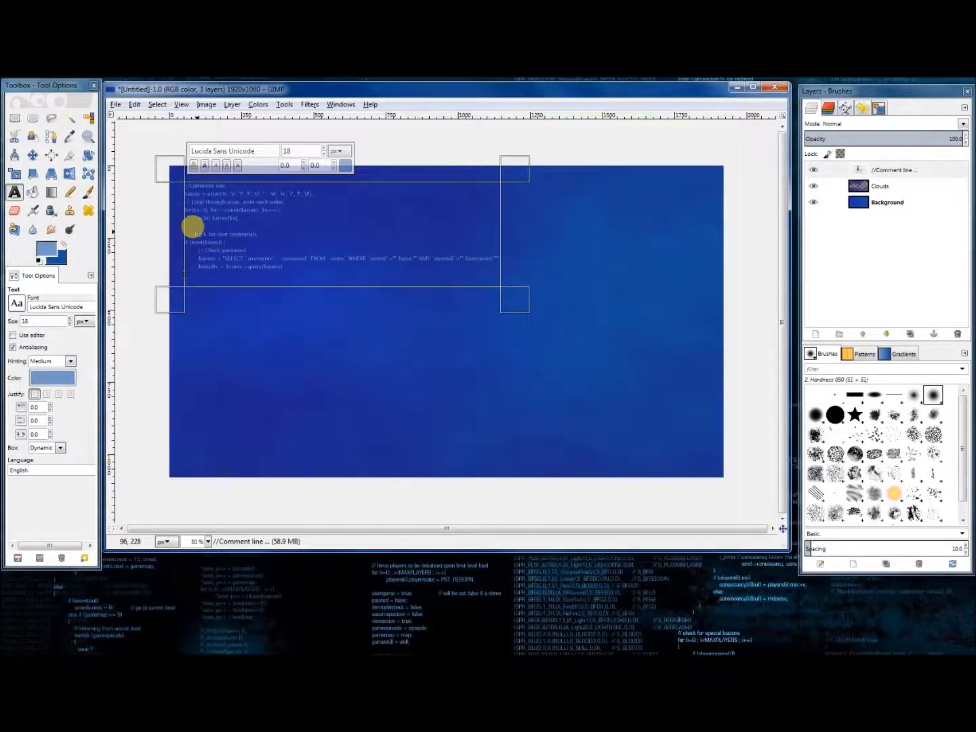
# Step: Add an "if ($results) {" block with its closing brace and an indented empty line inside
pyautogui.write('if')
pyautogui.write(' (iss')
pyautogui.write('sults')
pyautogui.write(')')
pyautogui.press('Return')
pyautogui.press('Return')
pyautogui.press('Tab')
pyautogui.write('}')
pyautogui.press('Up')
pyautogui.press('Tab')
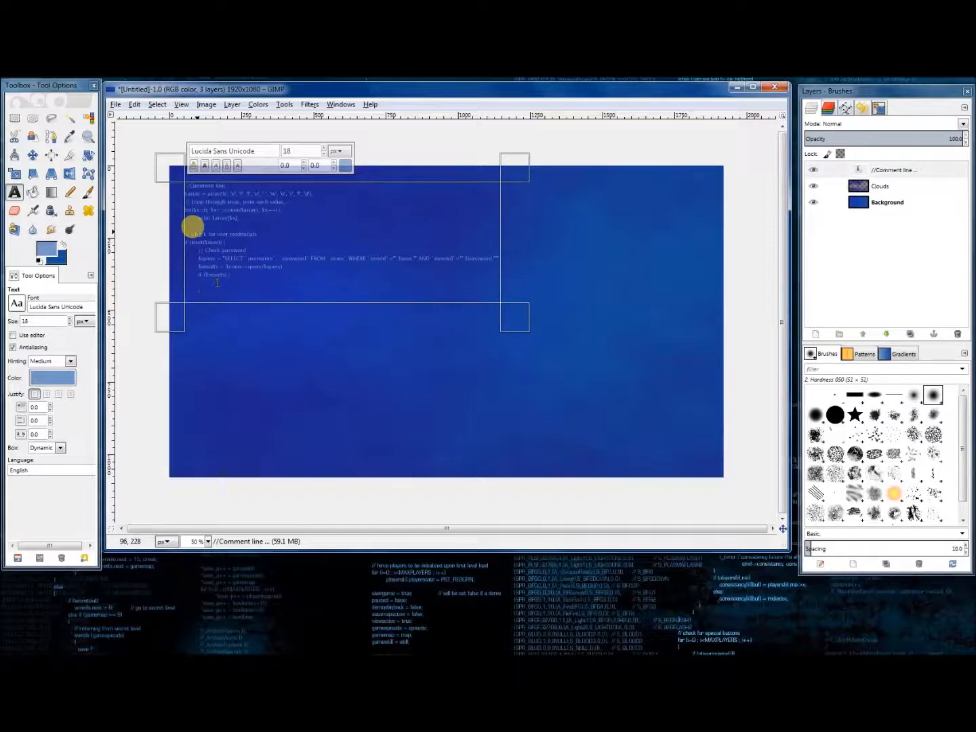
# Step: Fill the if block with "// Login the user, set session variable" and "$_SESSION['user'] = md5($user.$password)"
pyautogui.write('Login the user, set session variables')
pyautogui.press('Return')
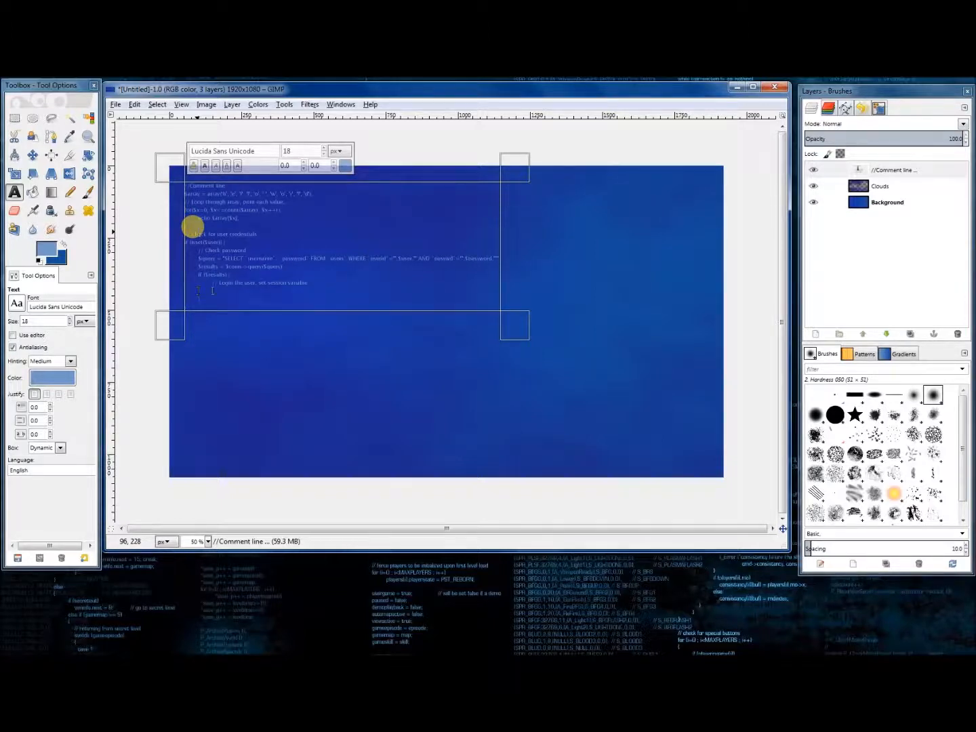
pyautogui.write("$_SESSION['user'] =$idd;$user)$passwo)")
# Step: Add an "} else {" branch to the results check with the indented comment "// Bad password"
pyautogui.write('} else {')
pyautogui.press('Return')
pyautogui.press('Return')
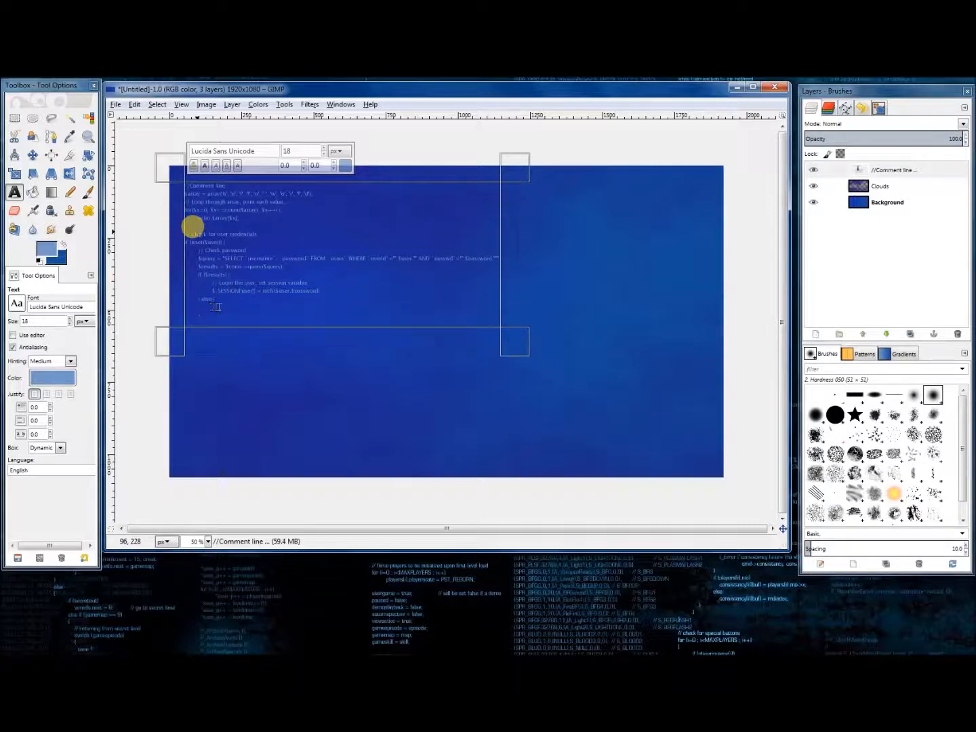
pyautogui.write('// bad password')
pyautogui.press('Return')
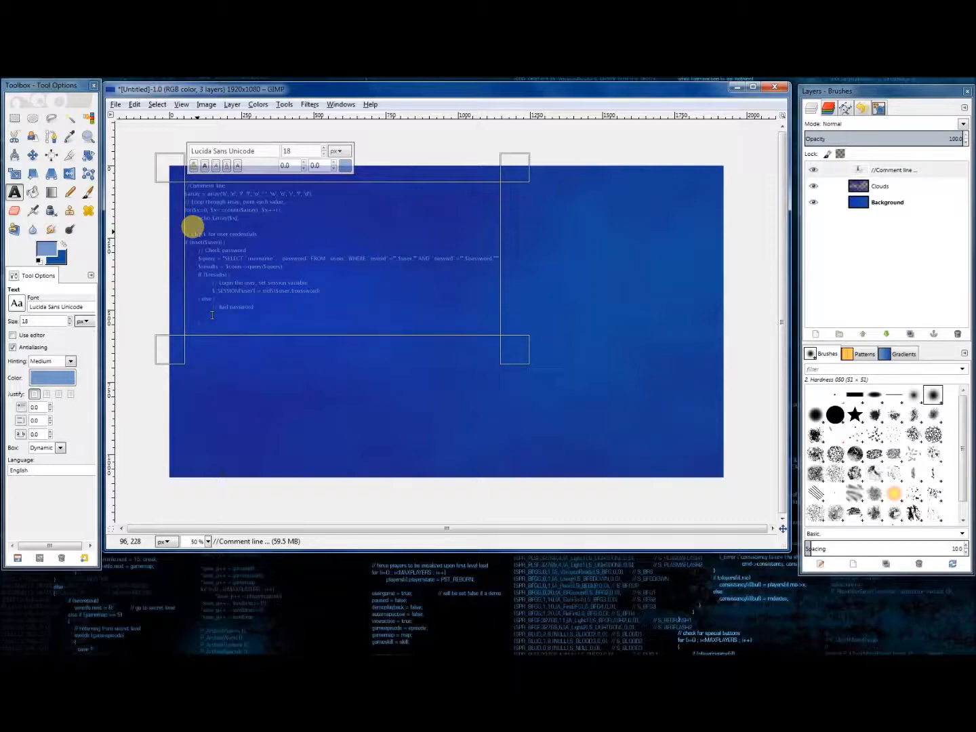
# Step: Add an echo statement printing "Wrong password" beneath the "// Bad password" comment
pyautogui.write('echo')
pyautogui.write(' "Passwo')
pyautogui.press('BackSpace')
pyautogui.press('BackSpace')
pyautogui.press('BackSpace')
pyautogui.press('BackSpace')
pyautogui.press('BackSpace')
pyautogui.press('BackSpace')
pyautogui.write('Wrong')
pyautogui.press('BackSpace')
pyautogui.press('BackSpace')
pyautogui.write('ng')
pyautogui.press('BackSpace')
pyautogui.write("password';")
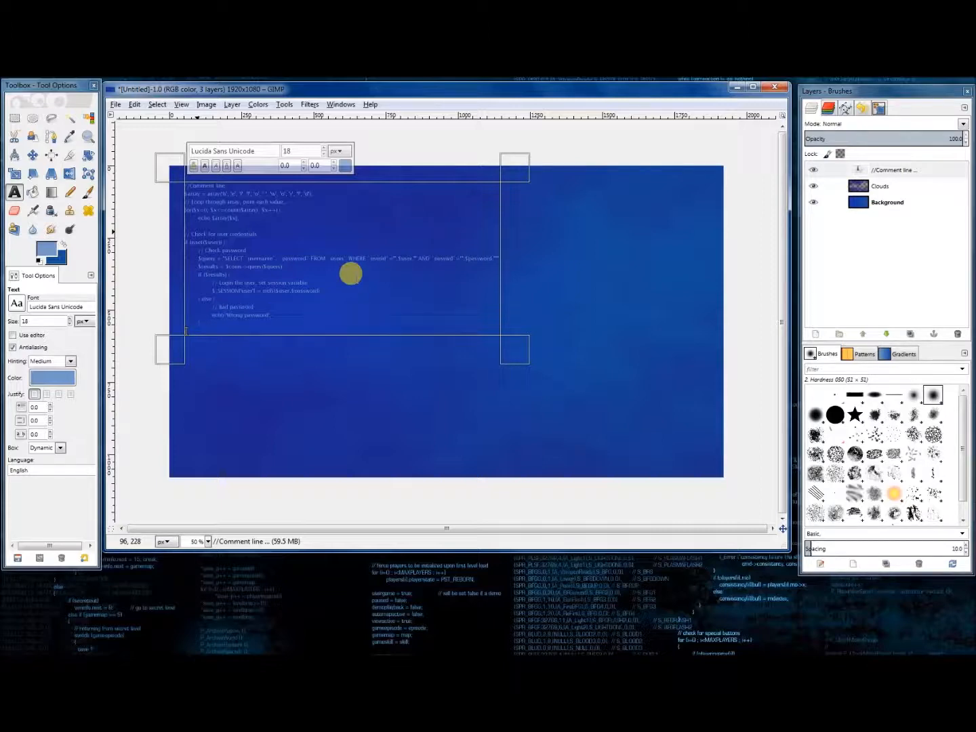
# Step: Add an outer else branch containing "// Set user to Guest" and "$_SESSION['user'] = 'GUEST'"
pyautogui.write('else {')
pyautogui.press('Return')
pyautogui.press('Return')
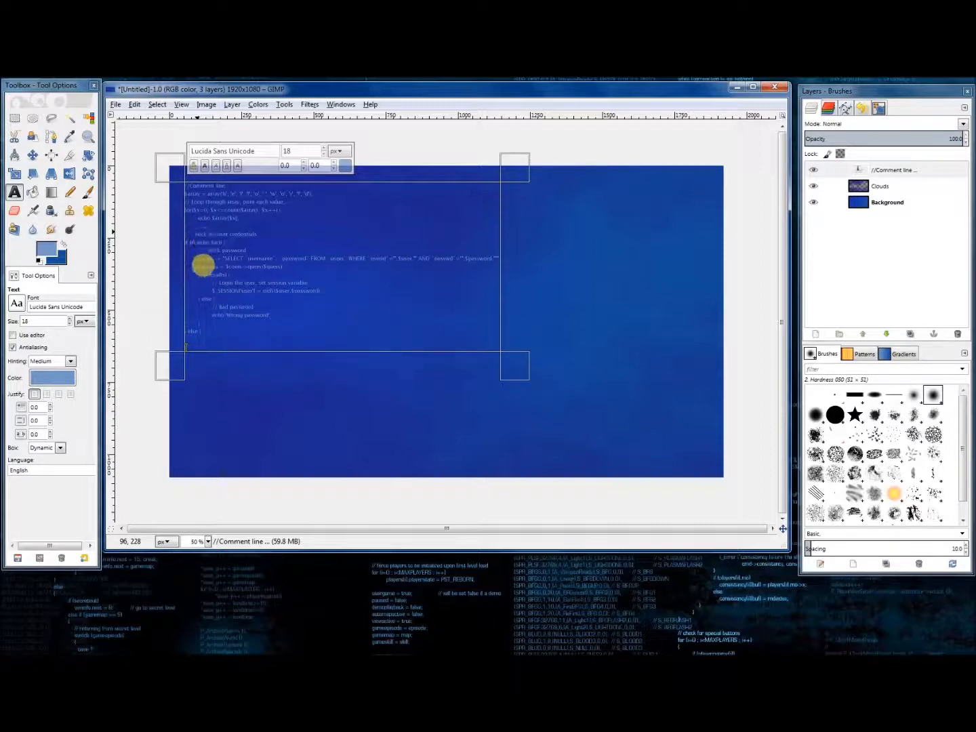
pyautogui.press('Up')
pyautogui.press('Tab')
pyautogui.write('//')
pyautogui.write('//')
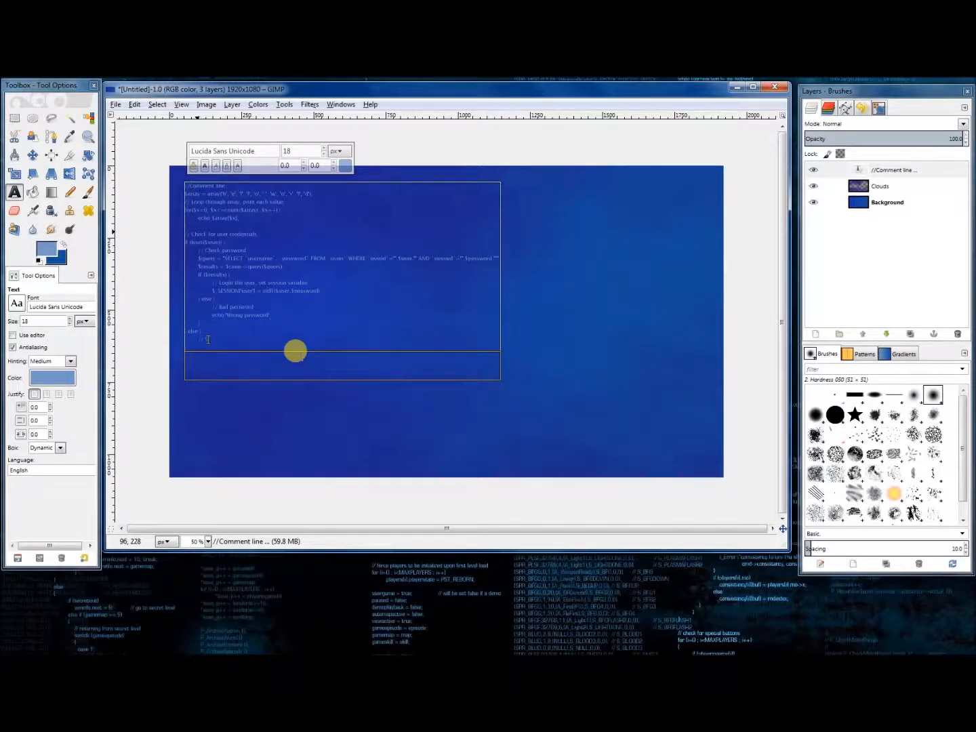
pyautogui.write(' Set user as Guest')
pyautogui.press('Return')
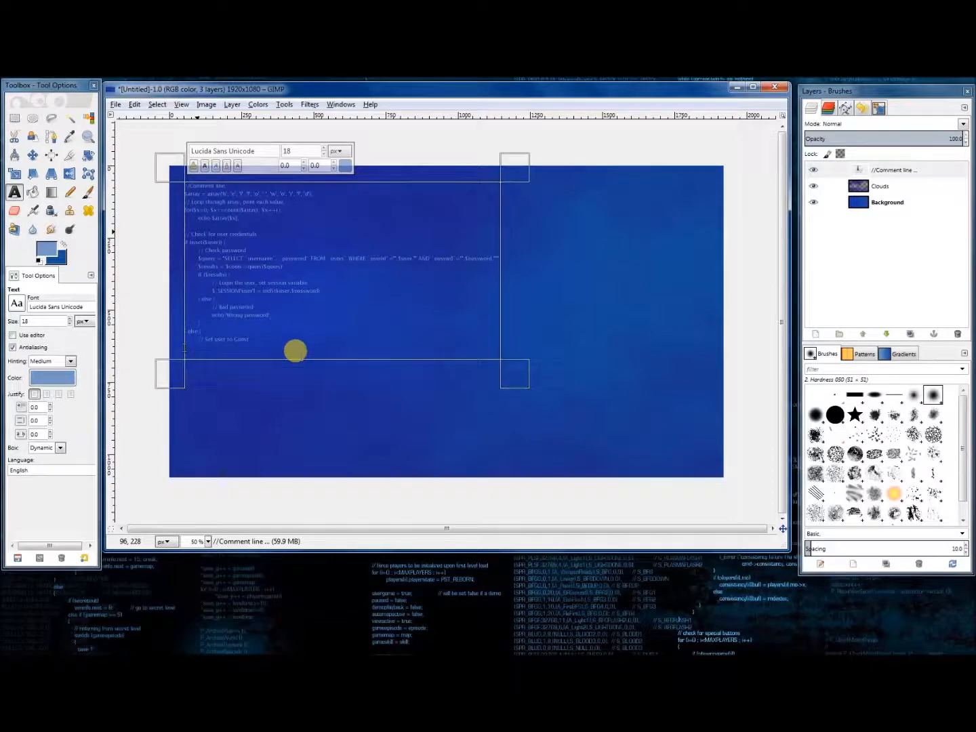
pyautogui.write("$_SESSION['user'] = 'GUEST'")
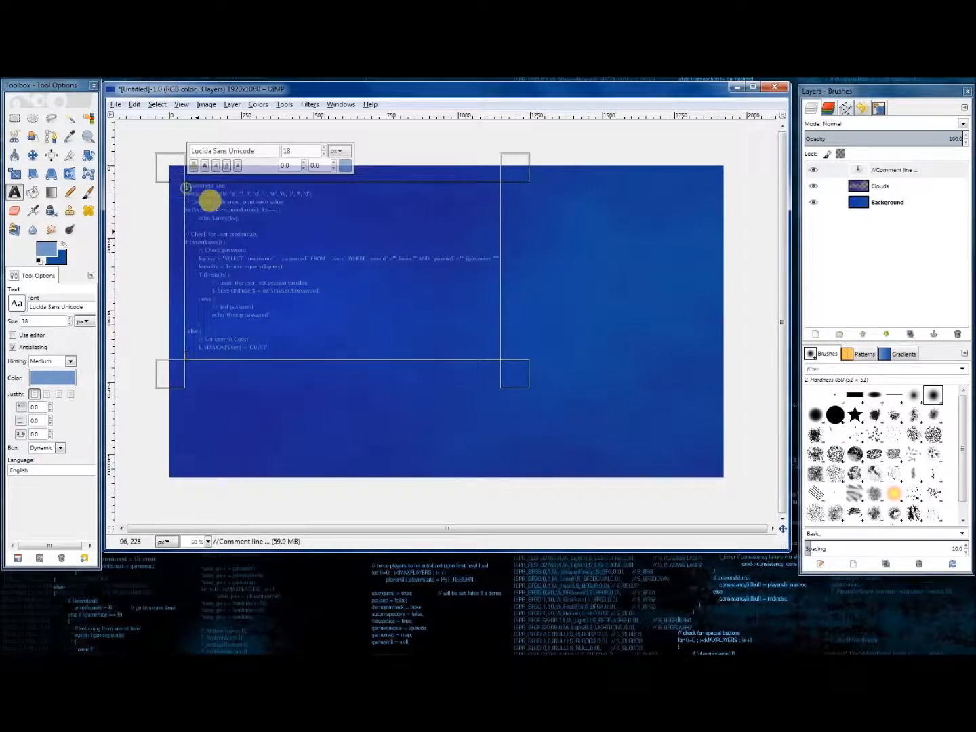
# Step: Insert the comment "// Start session" and a session_start() call above the first line of the code text
pyautogui.press('Return')
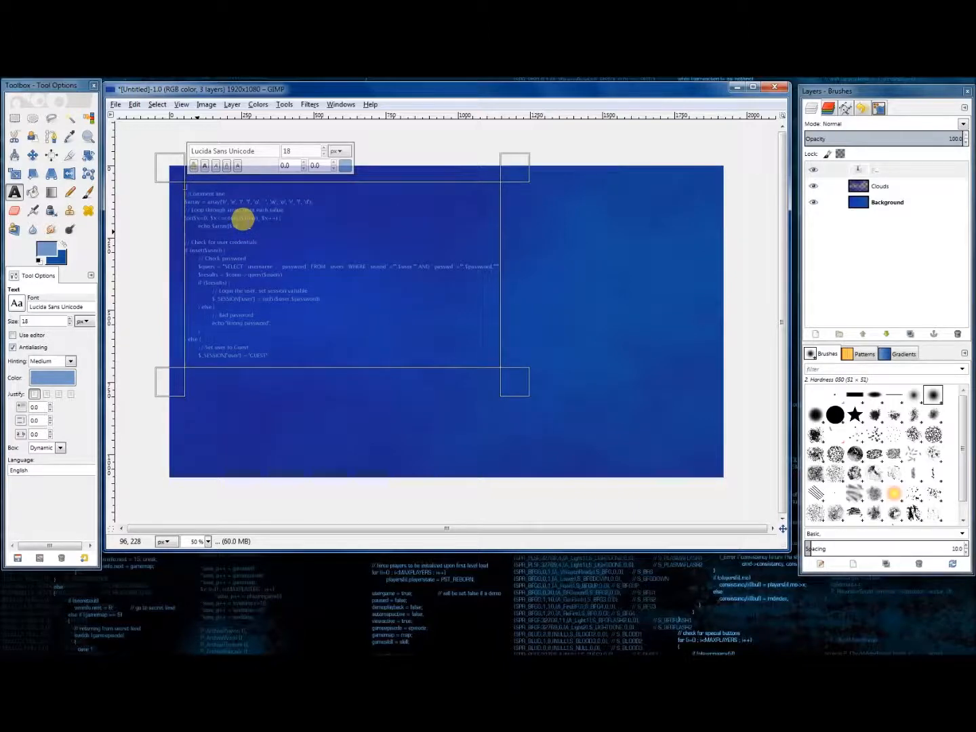
pyautogui.write('// Start session')
pyautogui.press('Return')
pyautogui.write('session_re')
pyautogui.press('BackSpace')
pyautogui.write('es')
pyautogui.press('BackSpace')
pyautogui.press('BackSpace')
pyautogui.press('BackSpace')
pyautogui.press('BackSpace')
pyautogui.write('_start()')
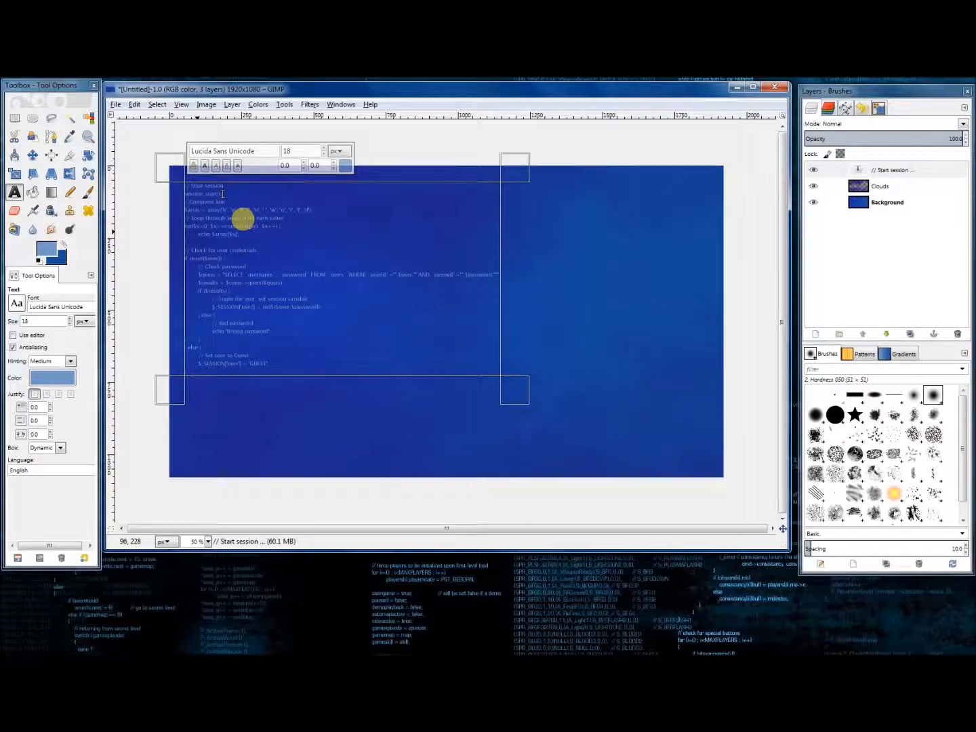
# Step: Insert a blank line after the session_start() call and another after the $array line
pyautogui.press('Return')
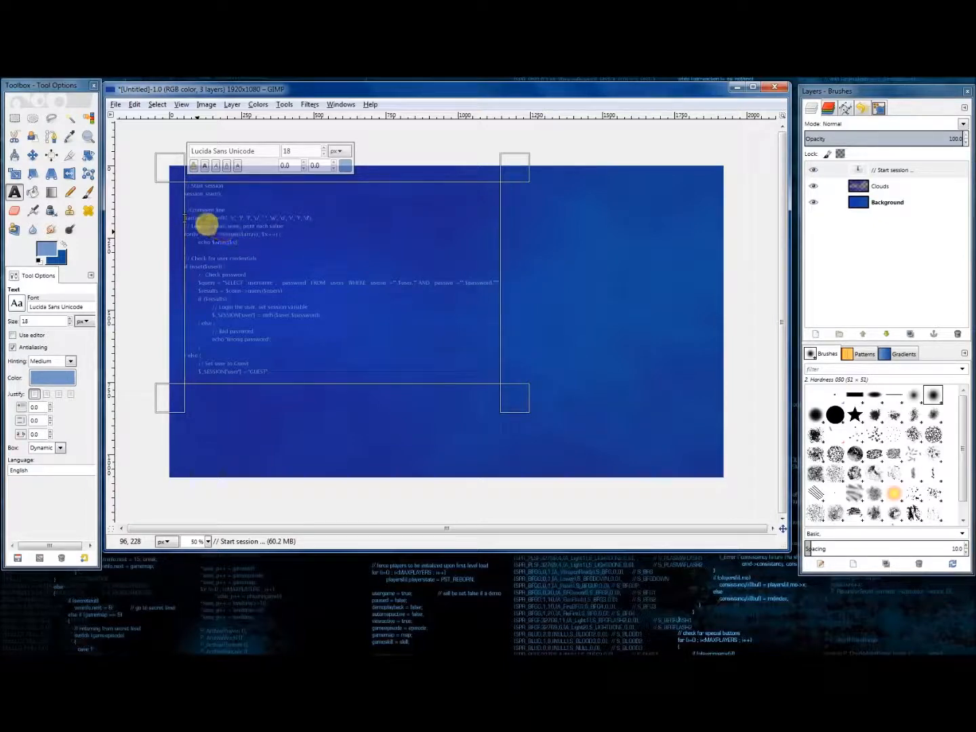
pyautogui.click(325, 217)
pyautogui.press('Return')
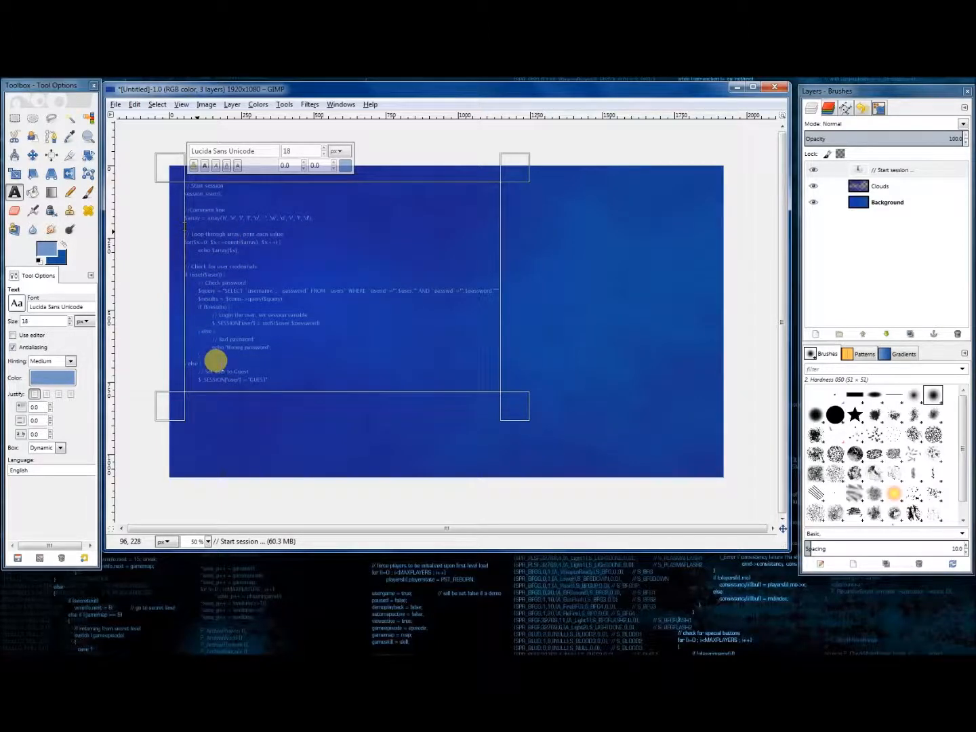
pyautogui.click(198, 385)
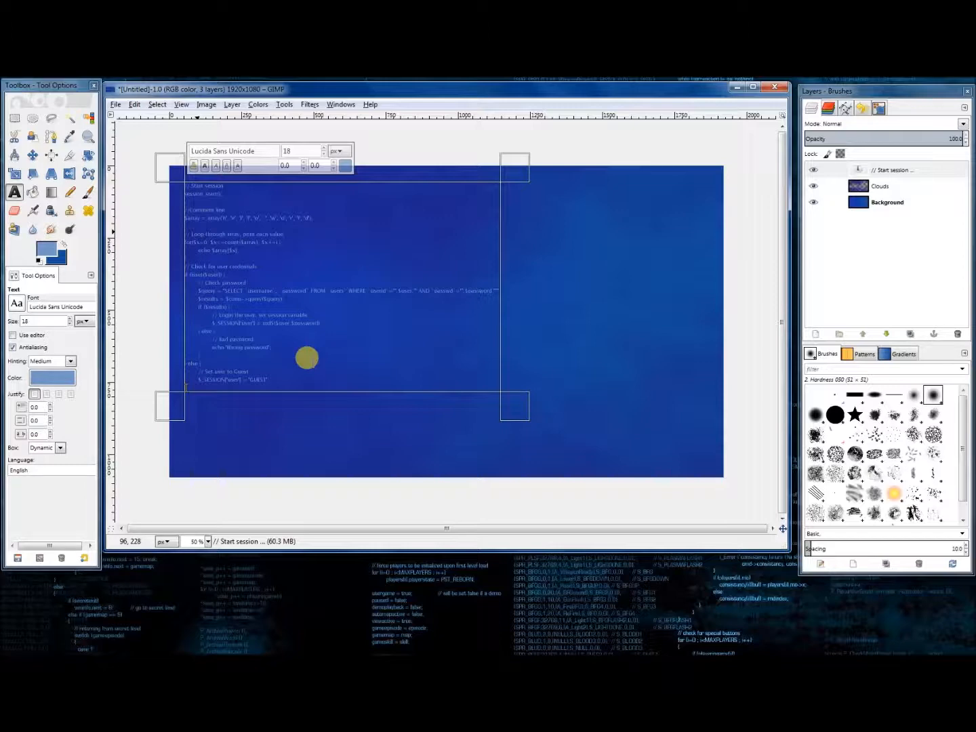
pyautogui.press('Return')
pyautogui.press('Return')
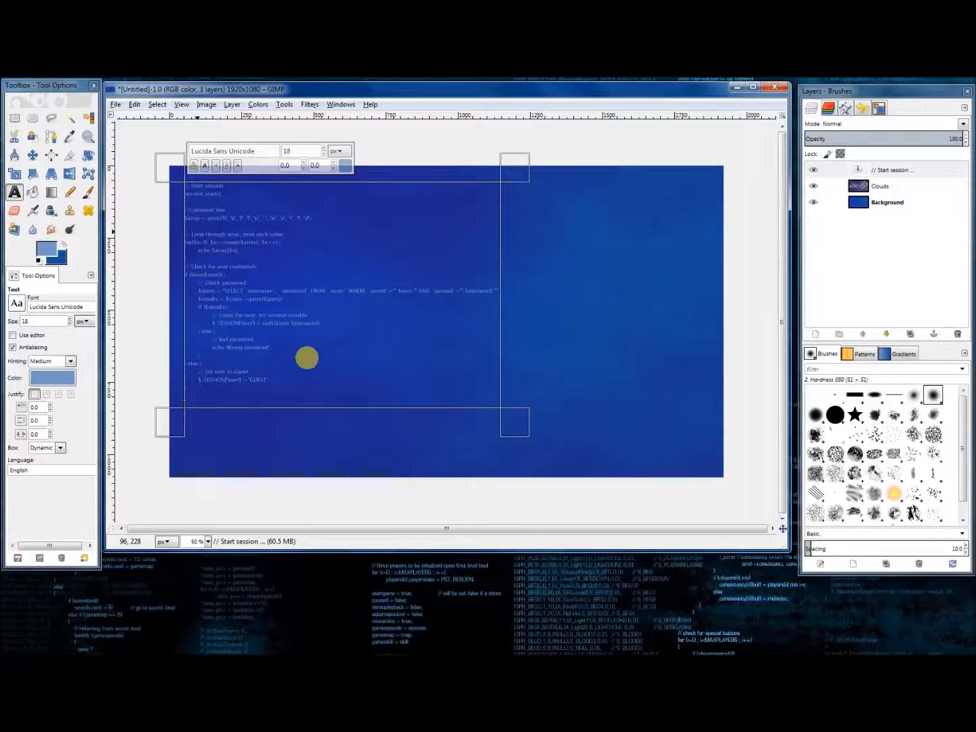
pyautogui.press('BackSpace')
pyautogui.press('BackSpace')
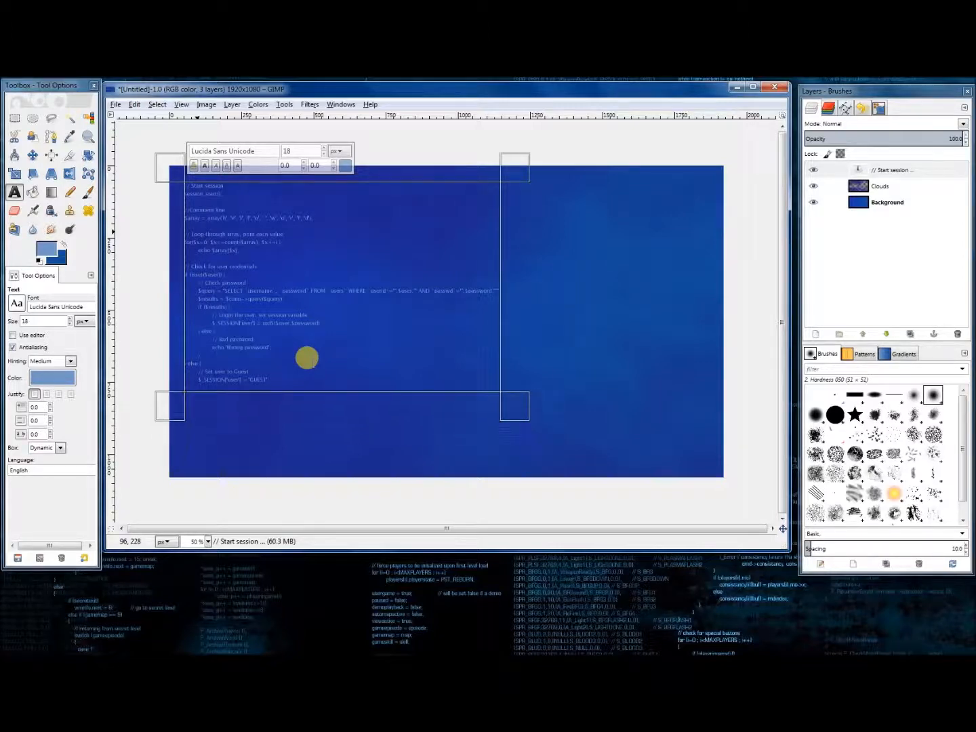
pyautogui.click(343, 281)
pyautogui.click(324, 154)
pyautogui.click(324, 154)
pyautogui.click(323, 154)
pyautogui.click(324, 154)
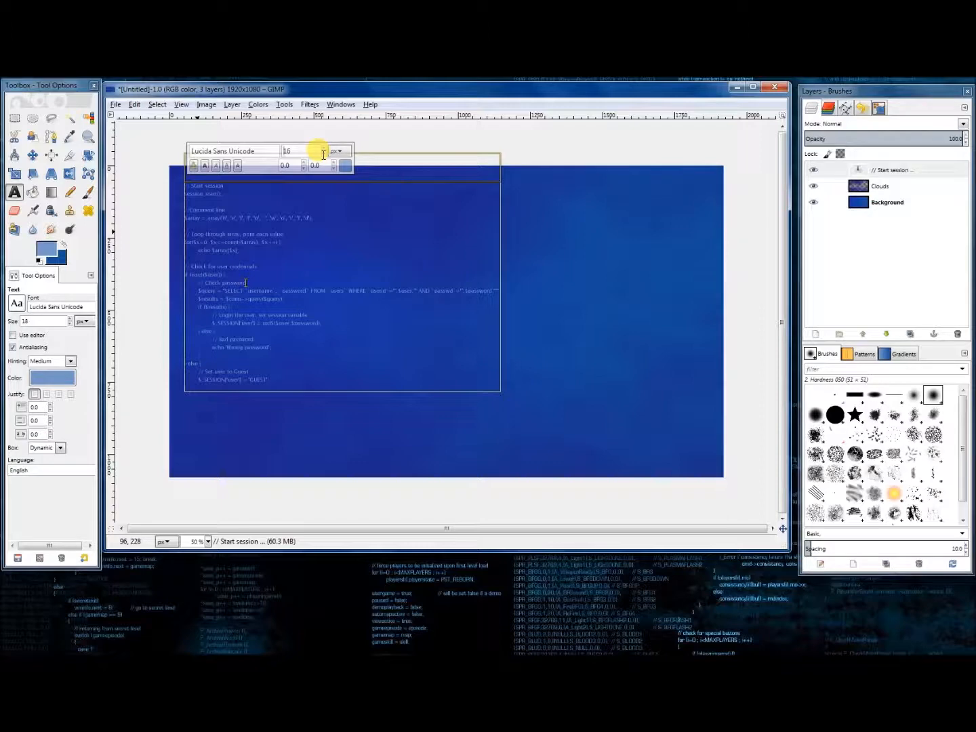
pyautogui.click(323, 152)
pyautogui.click(324, 152)
pyautogui.click(270, 240)
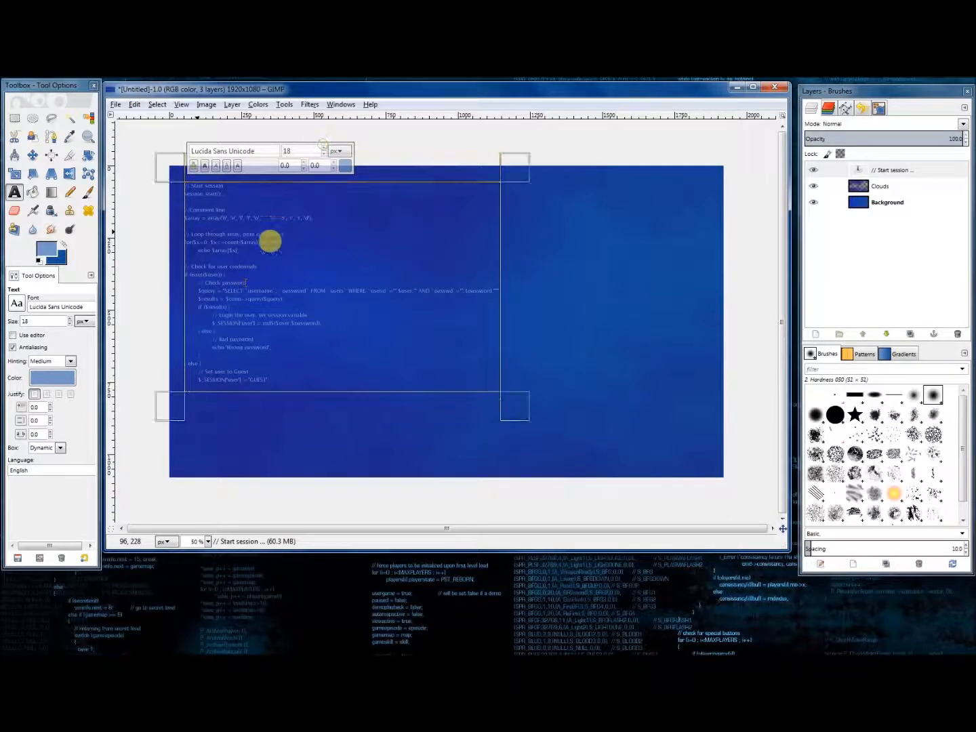
# Step: Reduce the font size of the entire code text to 14 px
pyautogui.hotkey('ctrl', 'a')
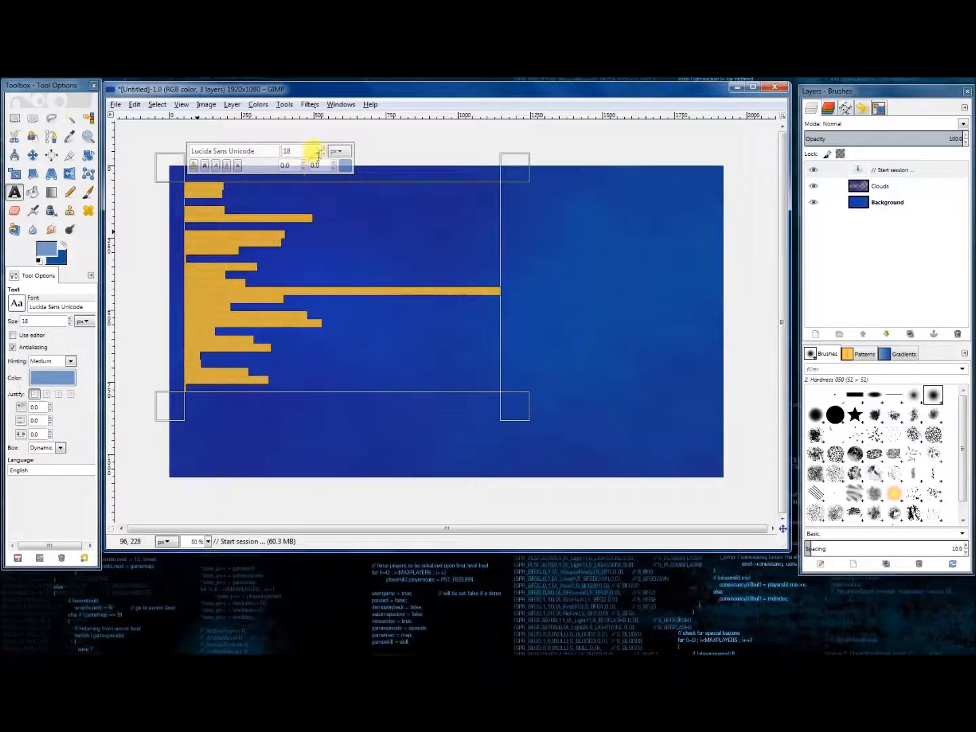
pyautogui.scroll(-3, 324, 151)
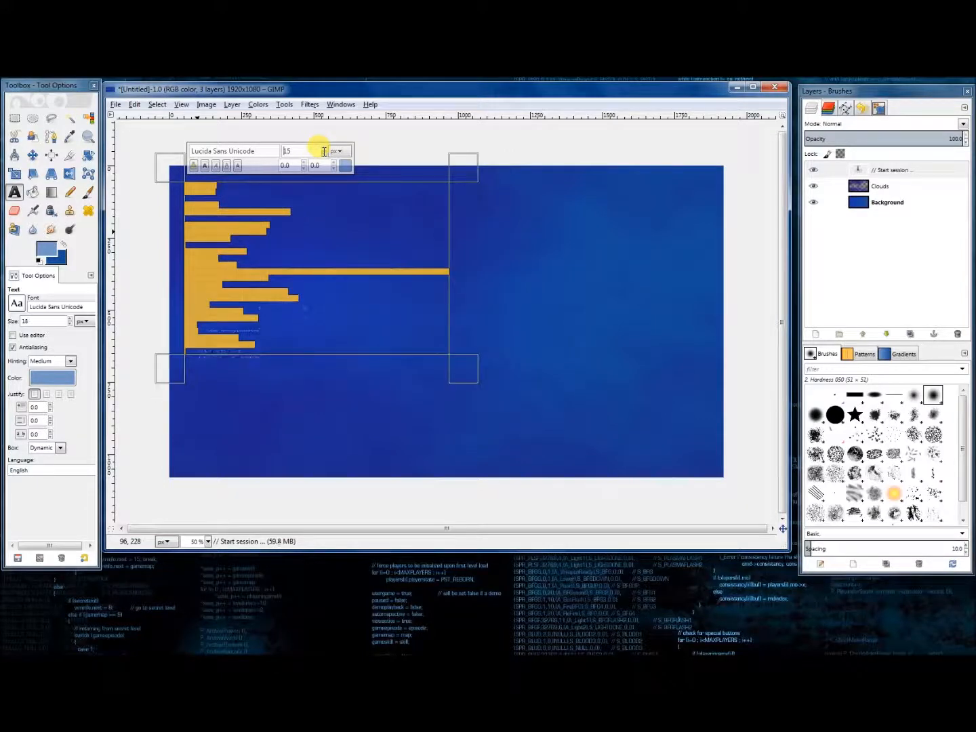
pyautogui.scroll(-1, 324, 151)
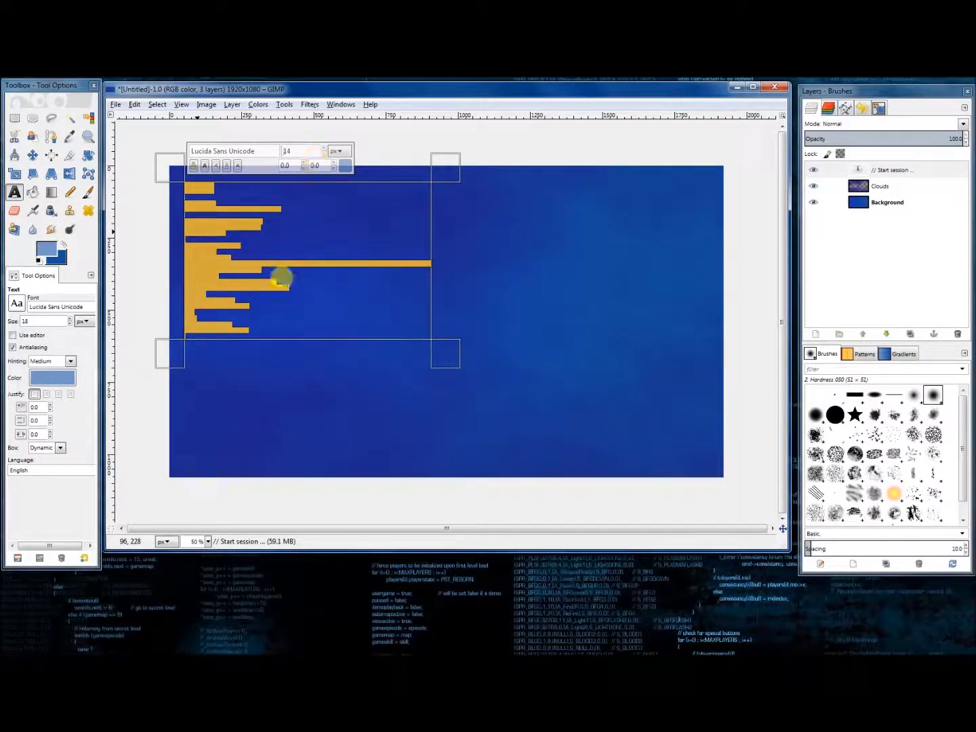
# Step: Start a second text layer near the centre of the image containing the comment "// Process formulas"
pyautogui.click(285, 284)
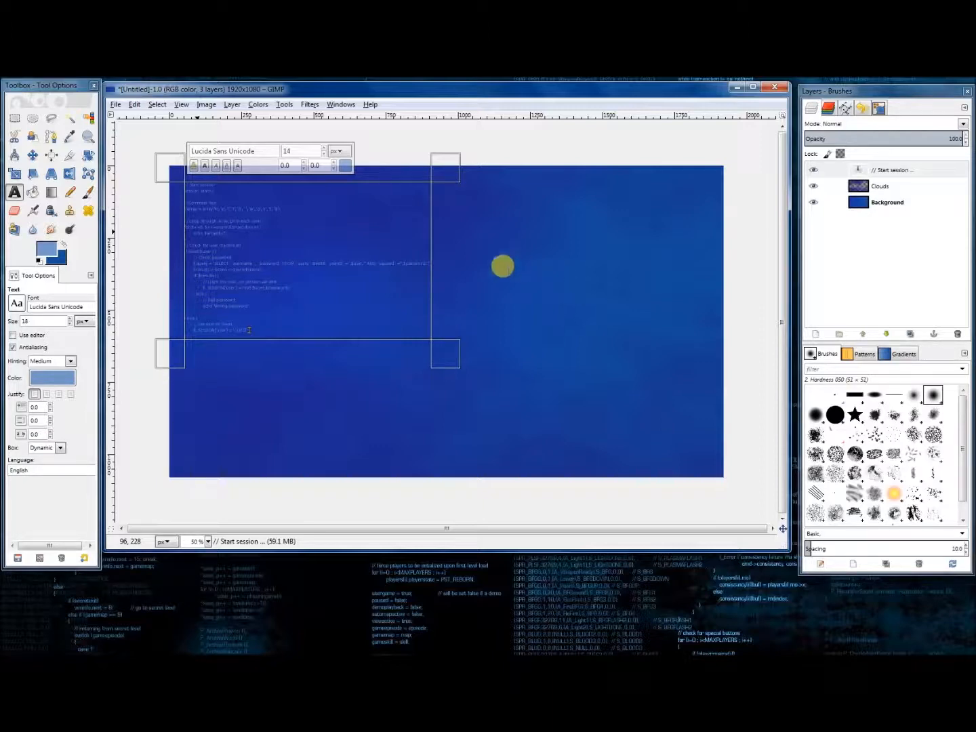
pyautogui.click(465, 307)
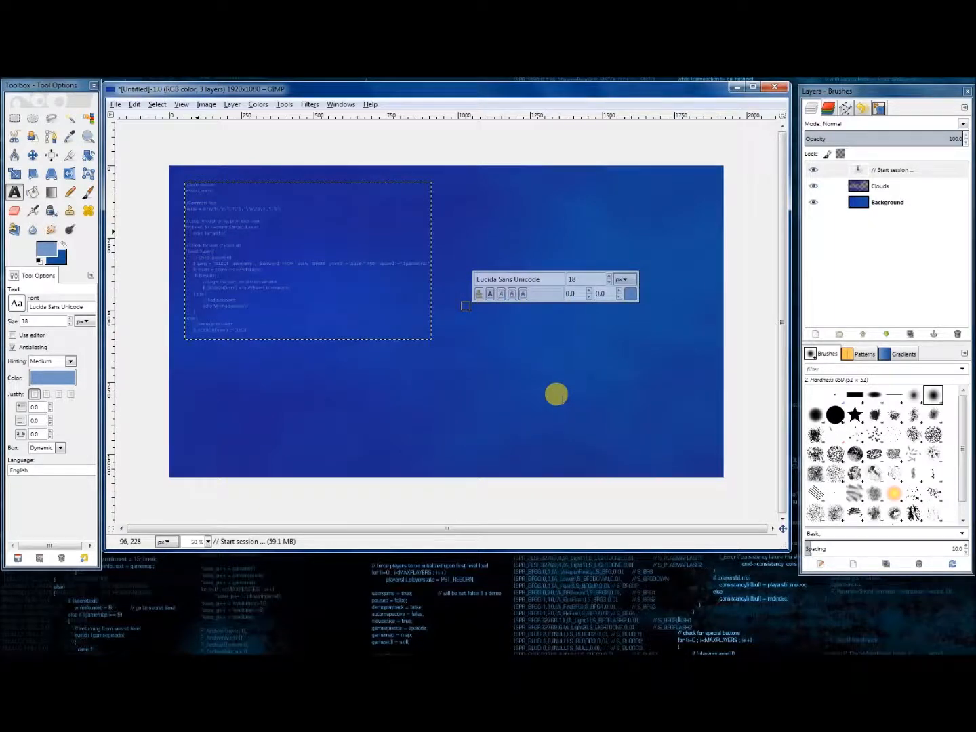
pyautogui.write('//')
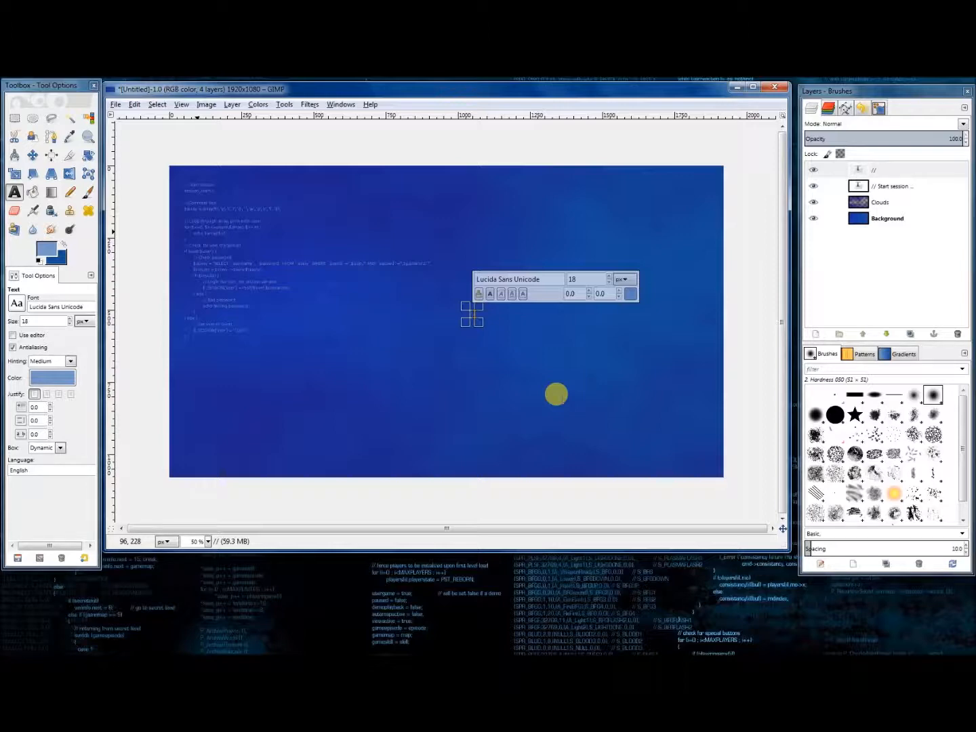
pyautogui.write('Process')
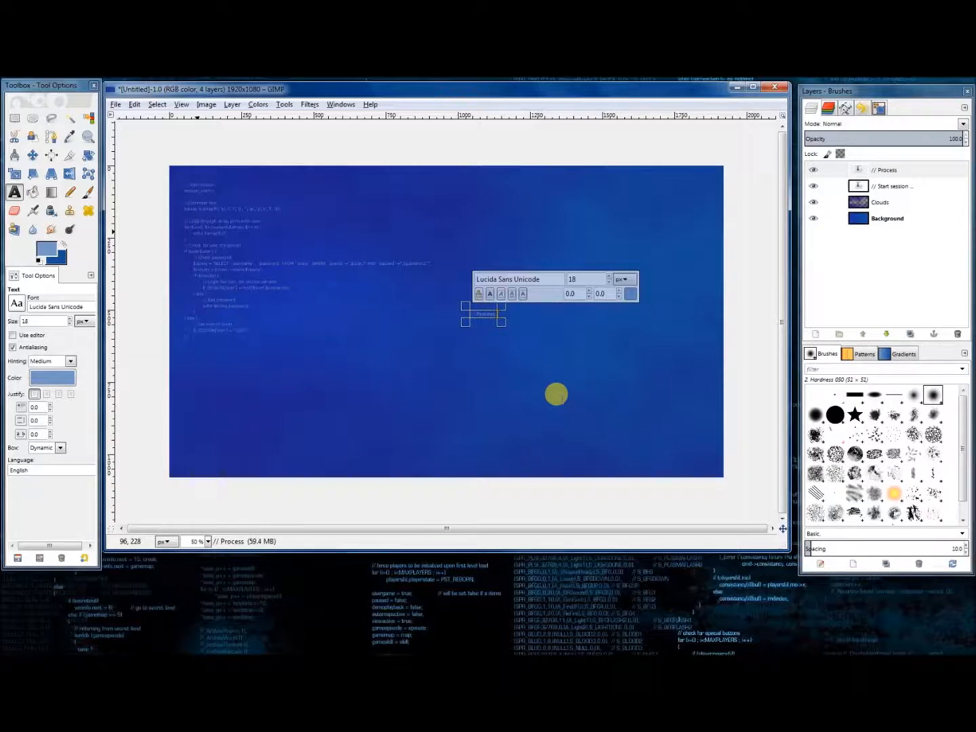
pyautogui.write(' formulas')
pyautogui.press('Return')
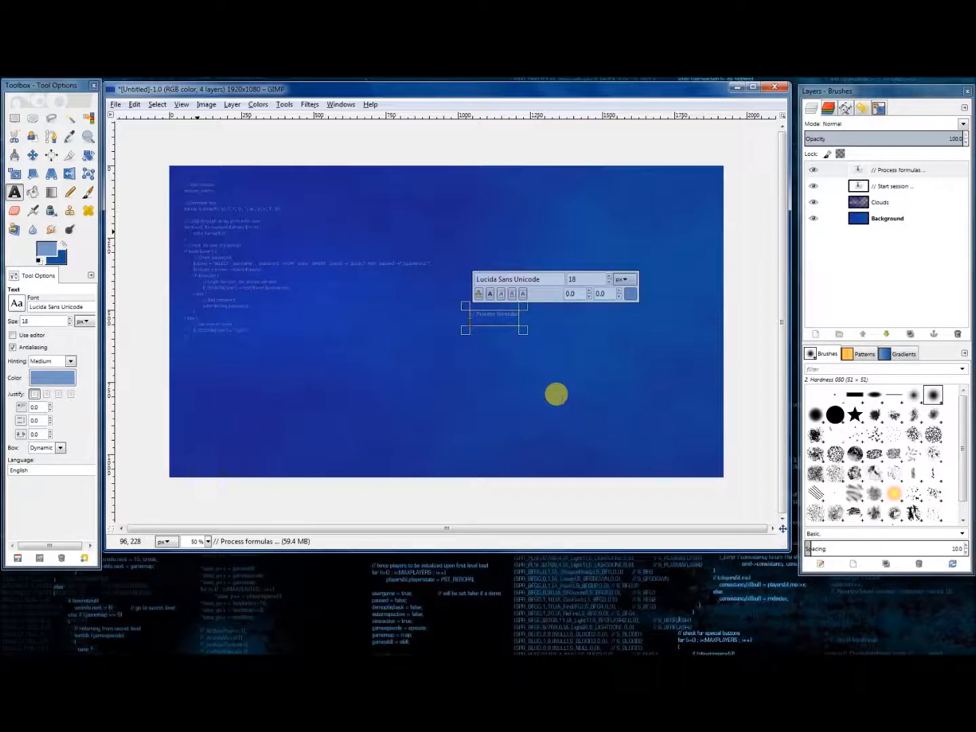
# Step: Insert the opening tag "<?php" on a new line above the "// Process formulas" comment
pyautogui.press('Up')
pyautogui.press('Return')
pyautogui.press('Up')
pyautogui.write('<?php')
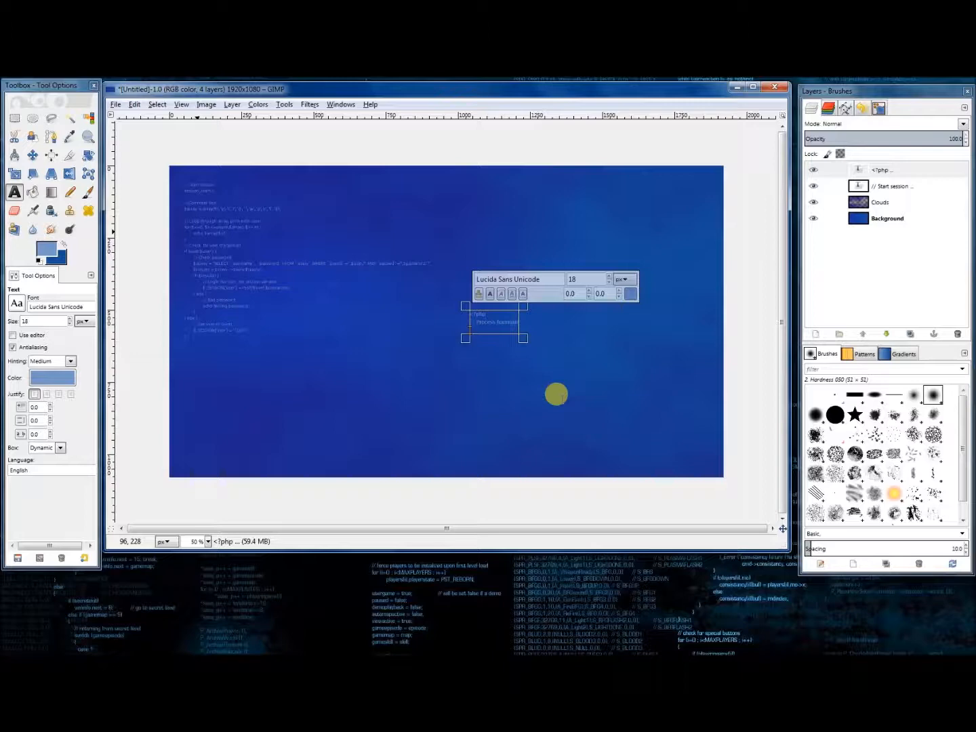
# Step: Add the line "$formulaA = a^2+b^2 = c^2;" below the comment
pyautogui.press('Return')
pyautogui.write('// ')
pyautogui.write('$')
pyautogui.write('formula')
pyautogui.write('  = $')
pyautogui.write('+')
pyautogui.write('b')
pyautogui.write('^')
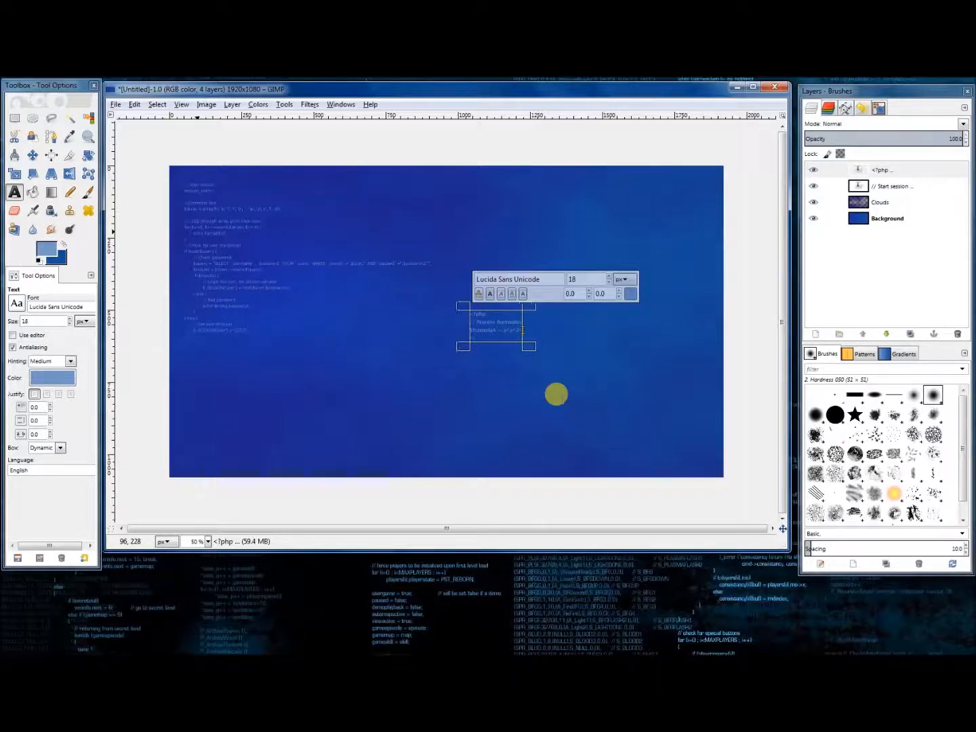
pyautogui.write('2 =')
pyautogui.write(' c^2;')
pyautogui.press('Return')
# Step: Add a $formulaB line with a logarithm expression starting with "9(log", followed by a blank line
pyautogui.write('$formula')
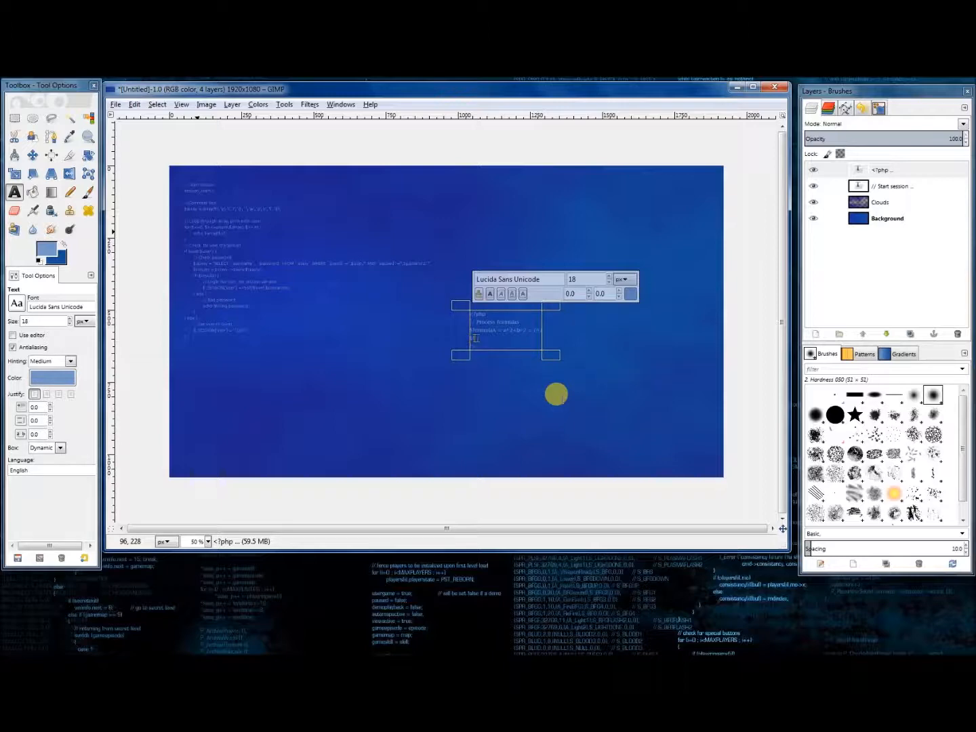
pyautogui.write('B = 5x')
pyautogui.press('BackSpace')
pyautogui.press('BackSpace')
pyautogui.press('BackSpace')
pyautogui.press('BackSpace')
pyautogui.write('9(log16')
pyautogui.write('(05$')
pyautogui.write('a')
pyautogui.write(')')
pyautogui.write(')')
pyautogui.write(')')
pyautogui.write(')')
pyautogui.write('+c')
pyautogui.press('Return')
pyautogui.press('Return')
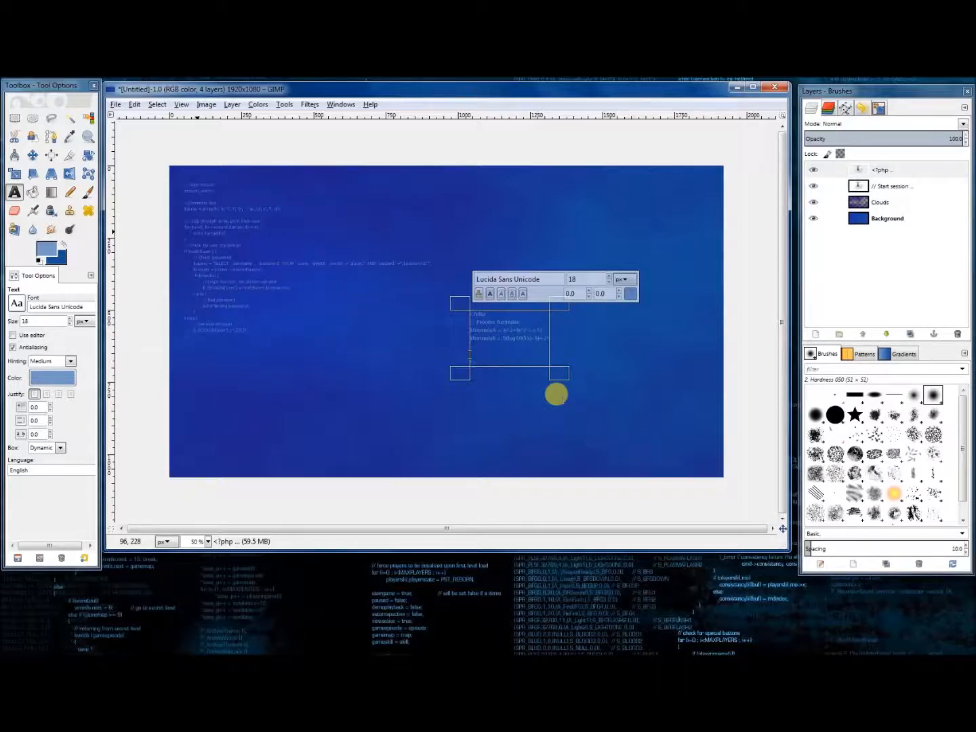
pyautogui.write('// conver')
pyautogui.press('BackSpace')
pyautogui.press('BackSpace')
pyautogui.press('BackSpace')
pyautogui.press('BackSpace')
pyautogui.press('BackSpace')
pyautogui.press('BackSpace')
# Step: Prefix the variables a, b and c in the $formulaA equation with dollar signs
pyautogui.write('$')
pyautogui.press('BackSpace')
pyautogui.write('!$')
pyautogui.write('$')
pyautogui.press('Right')
pyautogui.press('Right')
pyautogui.press('Right')
pyautogui.press('Right')
pyautogui.press('Right')
pyautogui.press('Right')
pyautogui.write('$')
pyautogui.press('BackSpace')
pyautogui.press('BackSpace')
# Step: Add an if statement below the formulas that checks is_numeric for both $a and $b
pyautogui.write('is_nan(eric($')
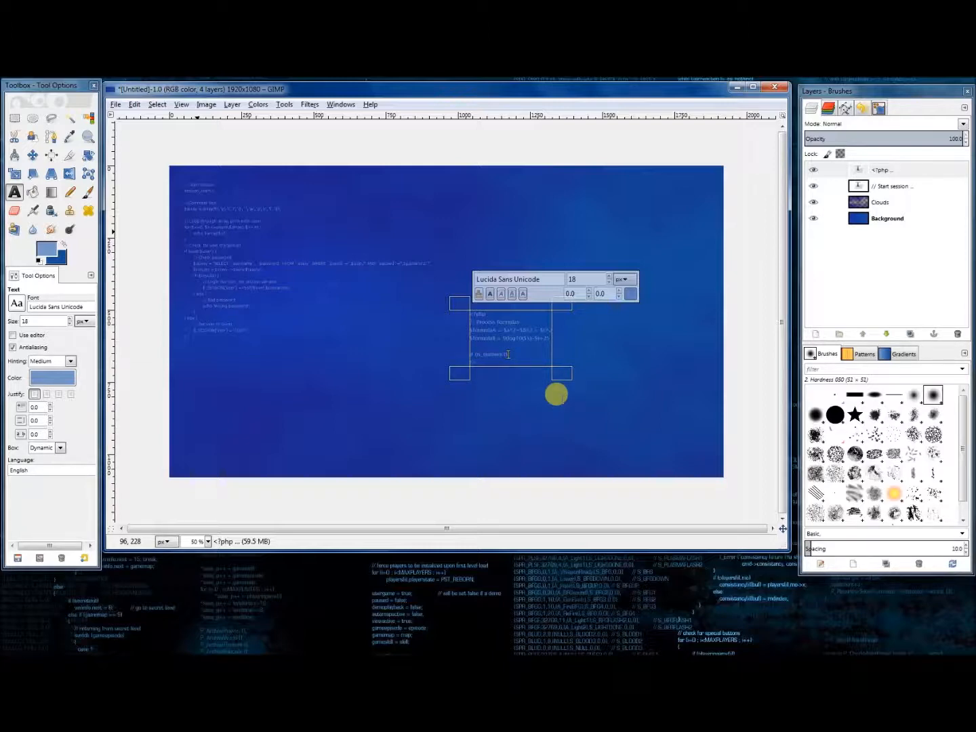
pyautogui.write('f')
pyautogui.write(') && is_numeric($b)')
pyautogui.press('Return')
pyautogui.write('{')
pyautogui.press('Return')
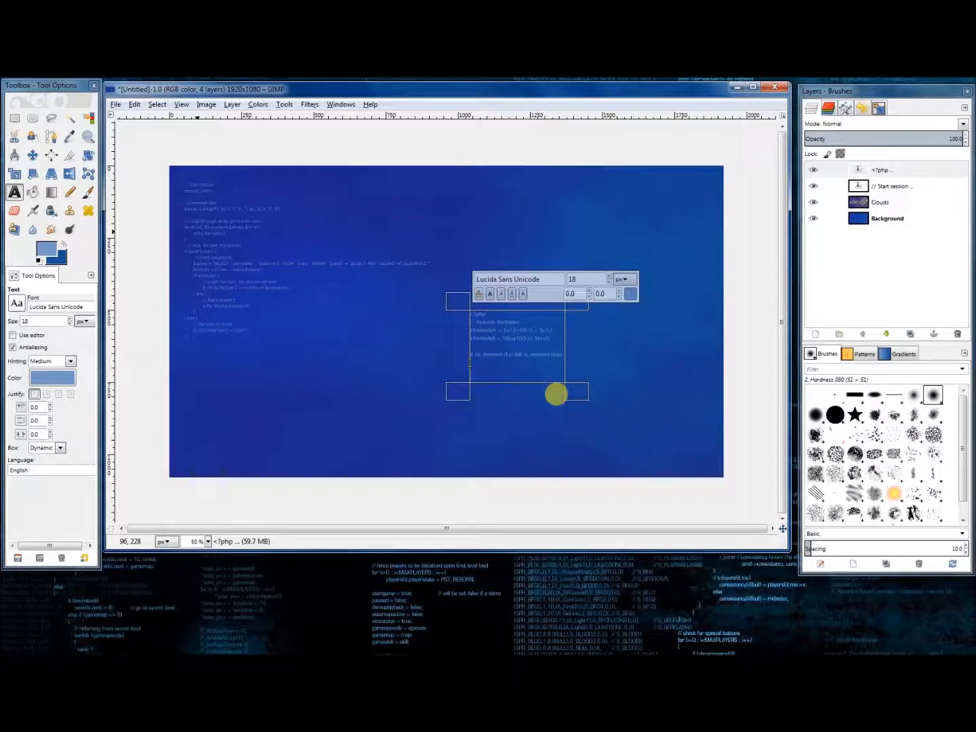
# Step: Add the indented comment "// Pythagorean Formula" inside the if block and start another indented line
pyautogui.write('// tw')
pyautogui.write('i')
pyautogui.write('hago')
pyautogui.write('ra')
pyautogui.write('ean Formu')
pyautogui.write('la')
pyautogui.press('Return')
pyautogui.press('Tab')
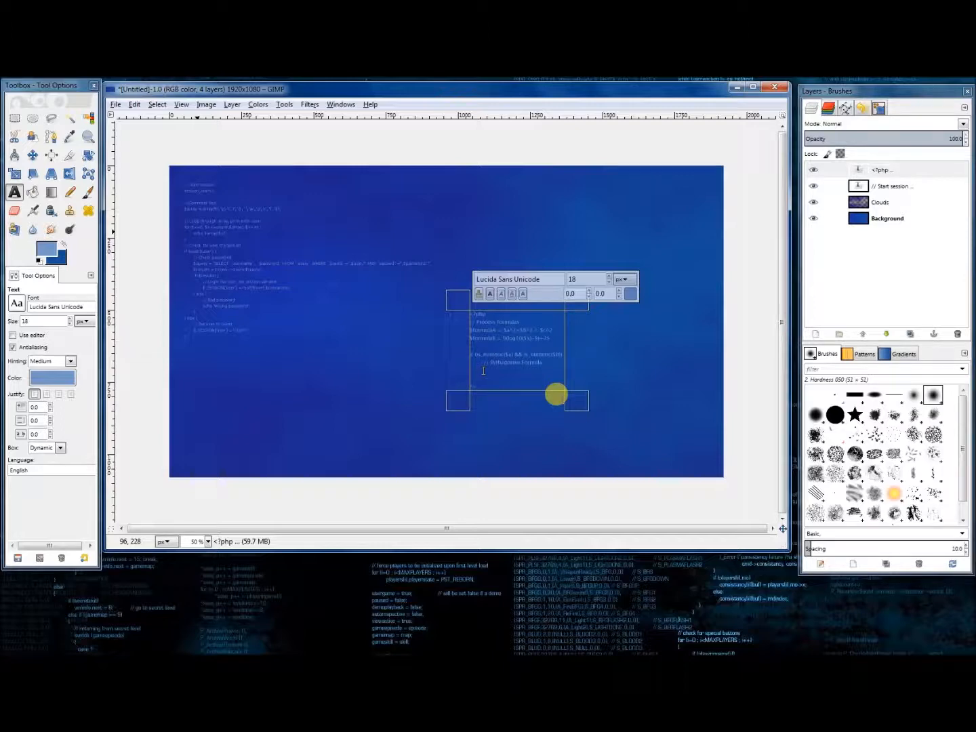
# Step: Assign $result a call to $formulaA with $a as its first argument inside the if block
pyautogui.write('$form')
pyautogui.press('BackSpace')
pyautogui.press('BackSpace')
pyautogui.press('BackSpace')
pyautogui.write('c')
pyautogui.write('esult = ')
pyautogui.write('$formu')
pyautogui.write('la')
pyautogui.write('($a')
pyautogui.write(',')
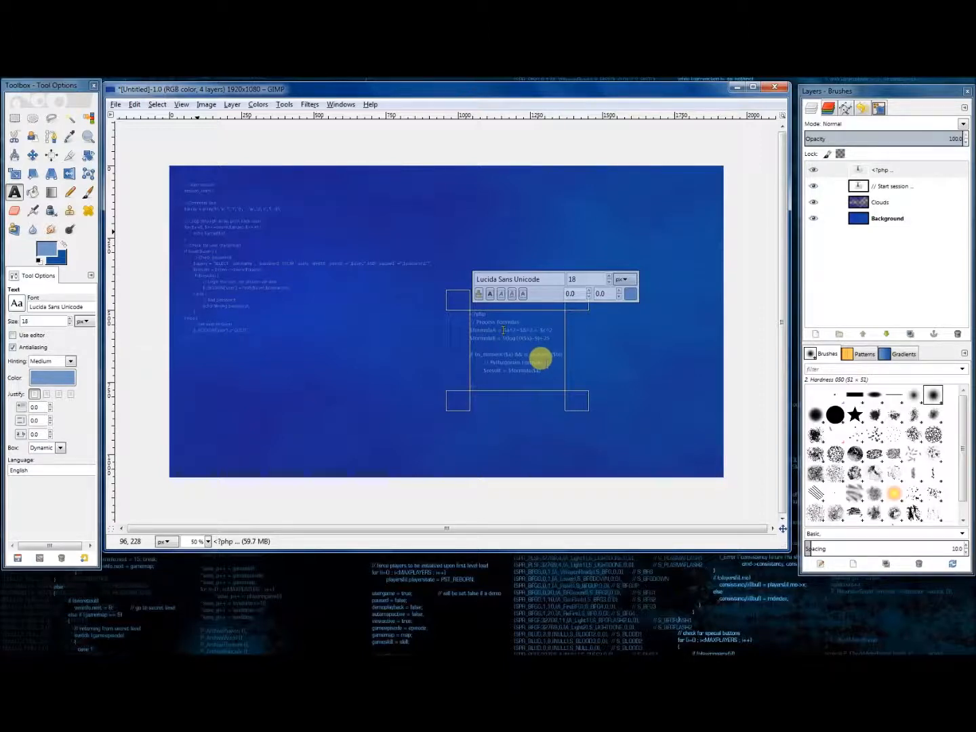
# Step: Turn the $formulaA line into a function declaration by replacing its dollar sign with "function" and opening a parameter list
pyautogui.press('Left')
pyautogui.press('Left')
pyautogui.press('Left')
pyautogui.press('Left')
pyautogui.press('Left')
pyautogui.press('Left')
pyautogui.press('Left')
pyautogui.press('Left')
pyautogui.press('Left')
pyautogui.press('Left')
pyautogui.press('Left')
pyautogui.press('Left')
pyautogui.press('Delete')
pyautogui.write('function (')
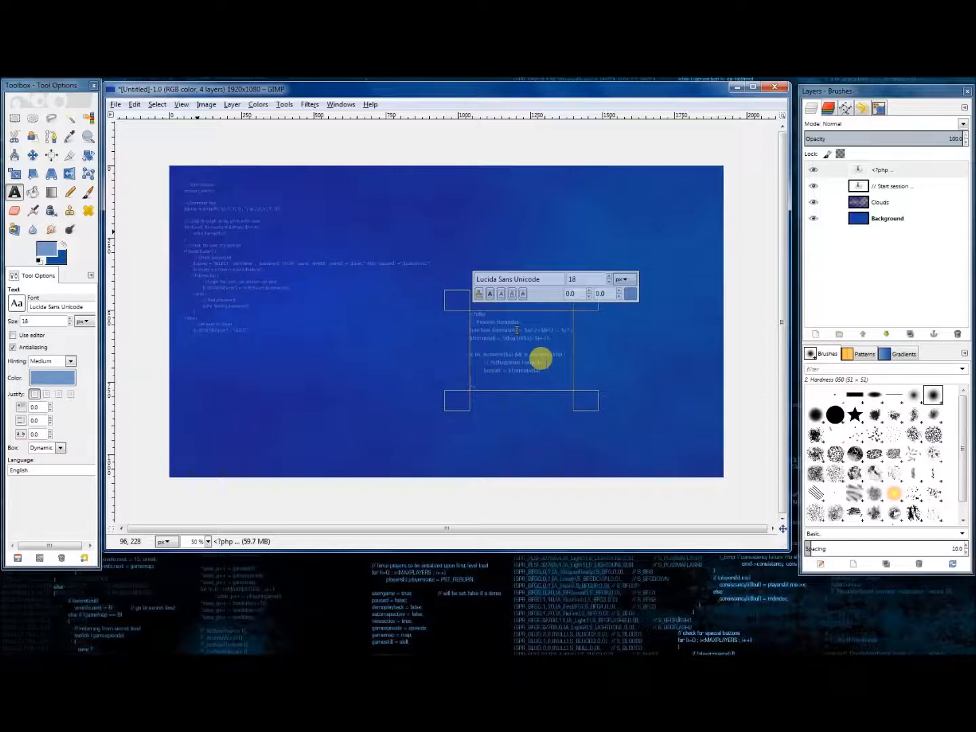
# Step: Give the formulaA function the parameters "$a, $b" and close the parenthesis
pyautogui.write('$a')
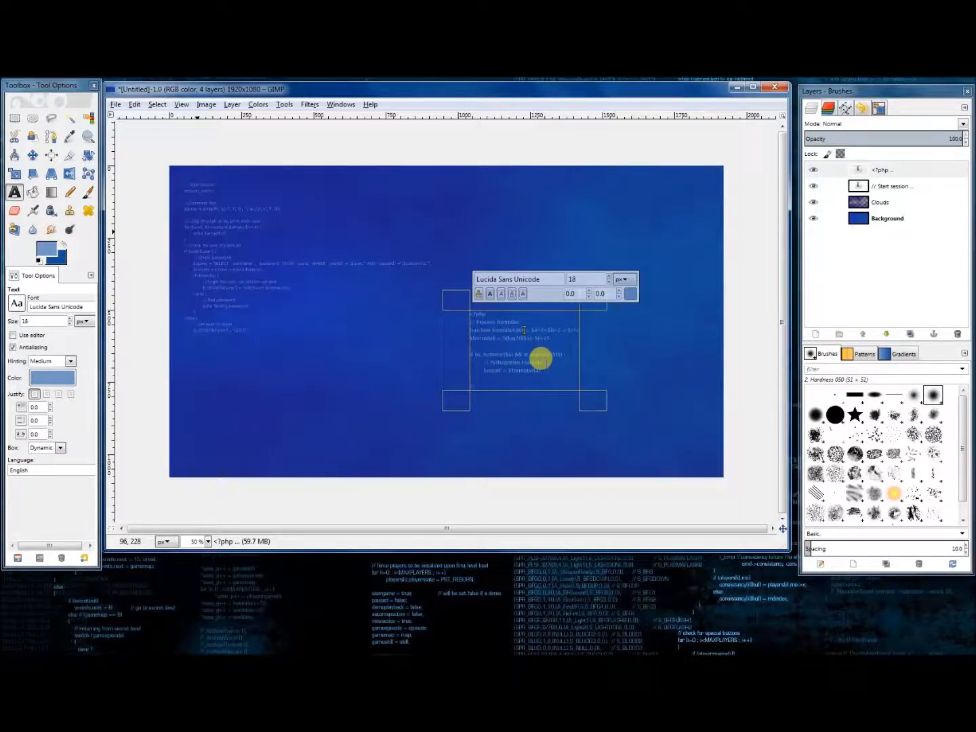
pyautogui.write(',')
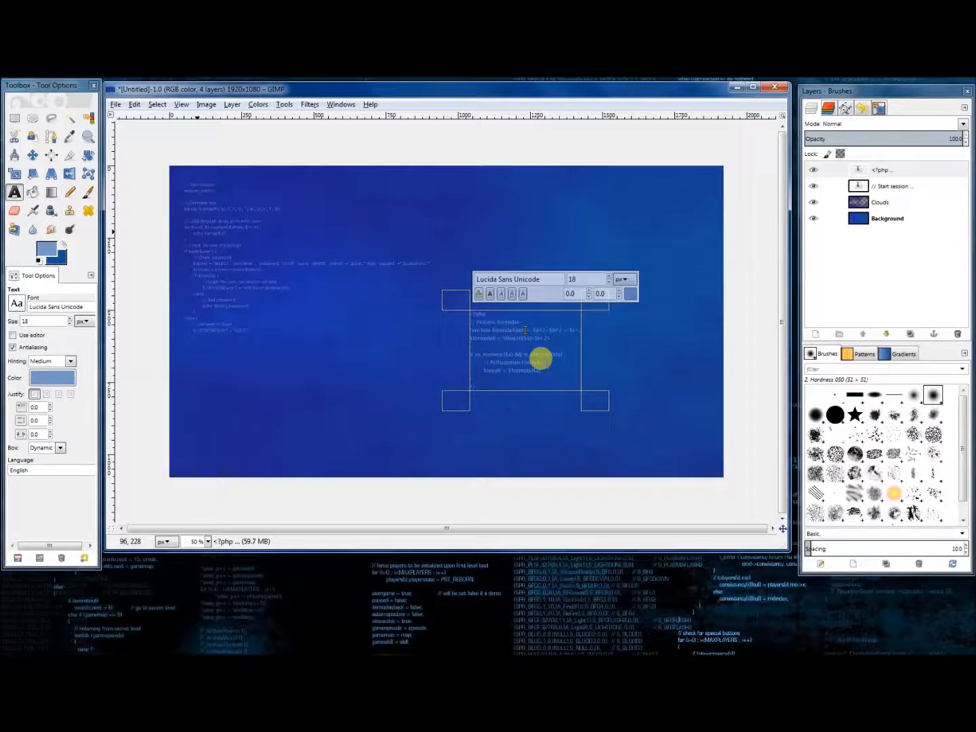
pyautogui.press('BackSpace')
pyautogui.press('BackSpace')
pyautogui.write('$')
pyautogui.press('BackSpace')
pyautogui.press('BackSpace')
pyautogui.write('$')
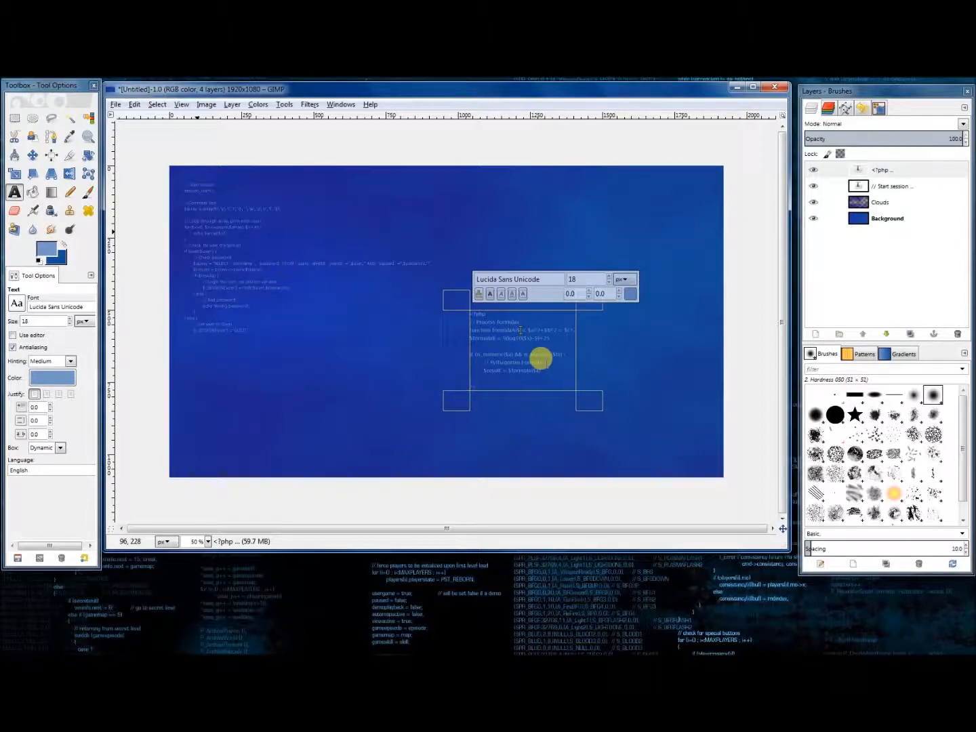
pyautogui.write('a, $b)')
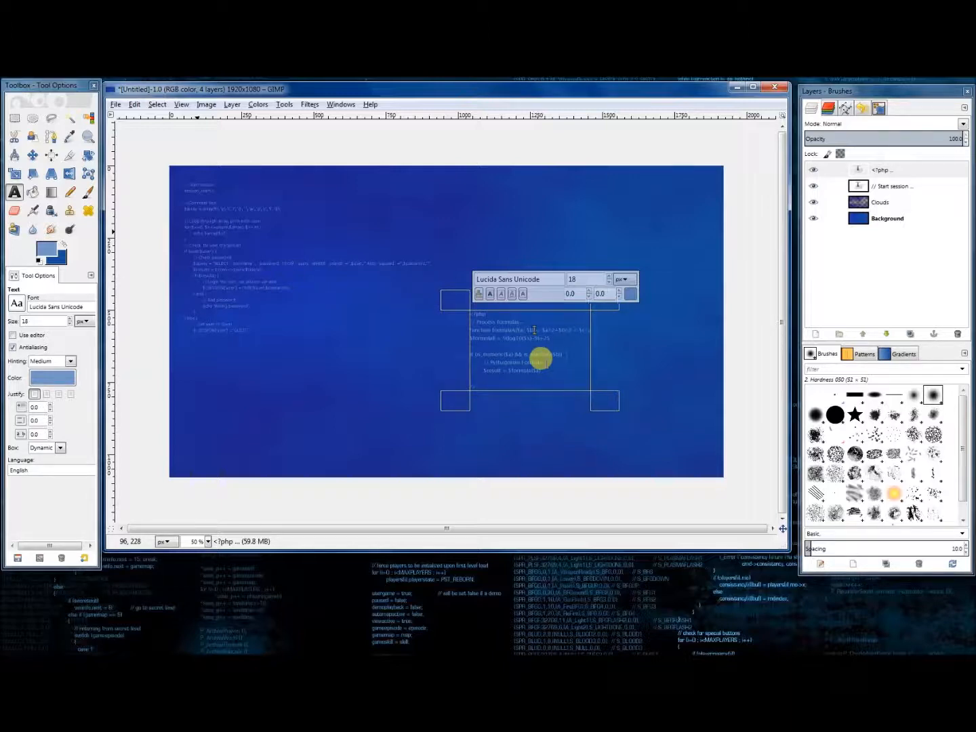
# Step: Replace the equals sign after the formulaA parameters with an opening brace and push the equation onto a lower line
pyautogui.press('Delete')
pyautogui.press('Delete')
pyautogui.write('{')
pyautogui.press('Return')
pyautogui.press('Return')
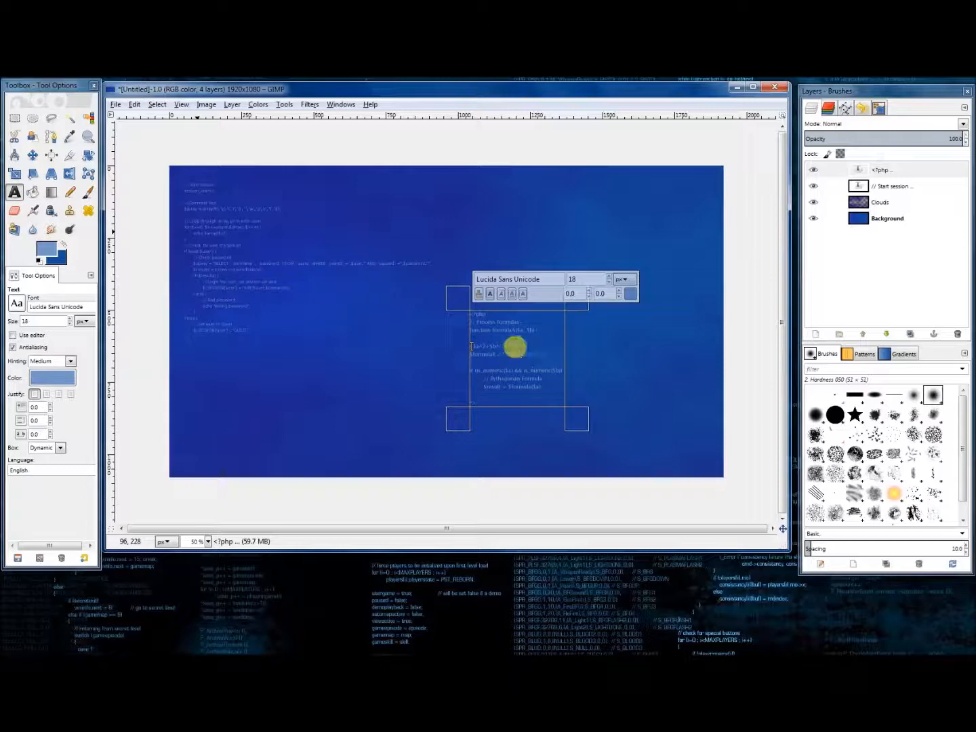
# Step: Move the equation onto an indented line inside formulaA and reorder it as "$c^2 = $a^2+$b^2"
pyautogui.moveTo(524, 347); pyautogui.dragTo(469, 344)
pyautogui.press('Delete')
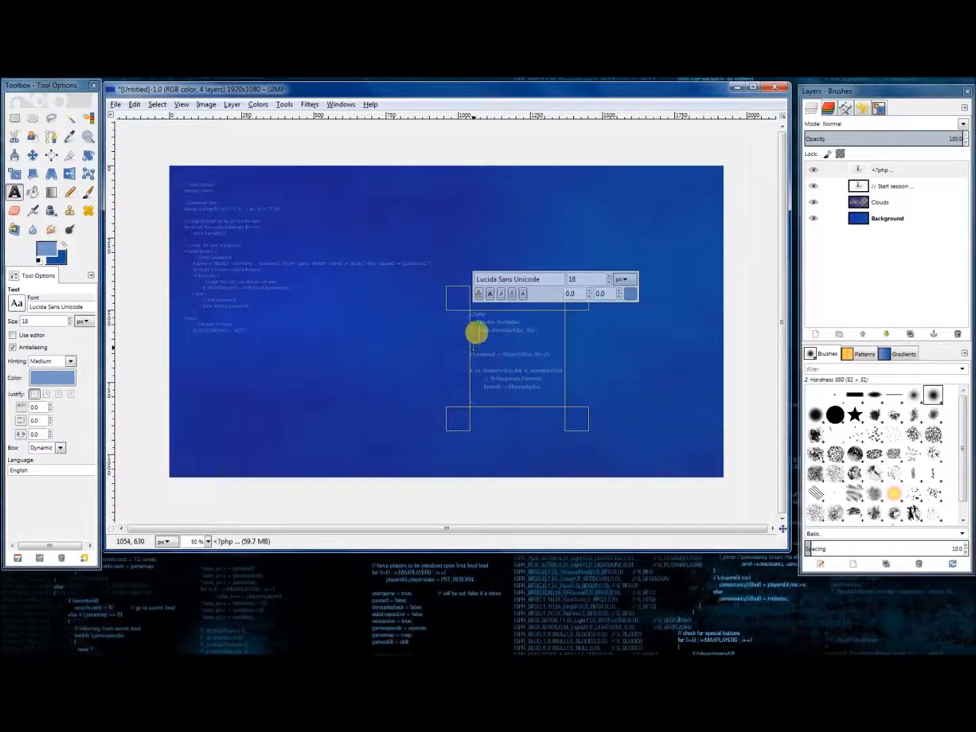
pyautogui.write('$a^2+$b^2 = $c^2')
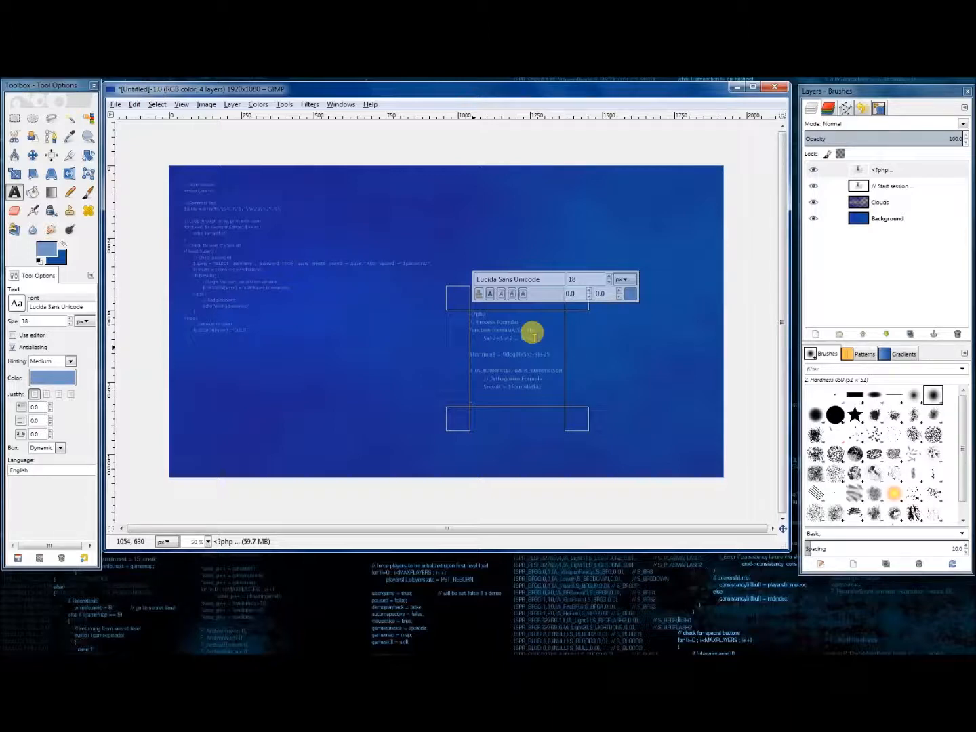
pyautogui.press('BackSpace')
pyautogui.press('BackSpace')
pyautogui.press('BackSpace')
pyautogui.press('BackSpace')
pyautogui.press('BackSpace')
pyautogui.press('Return')
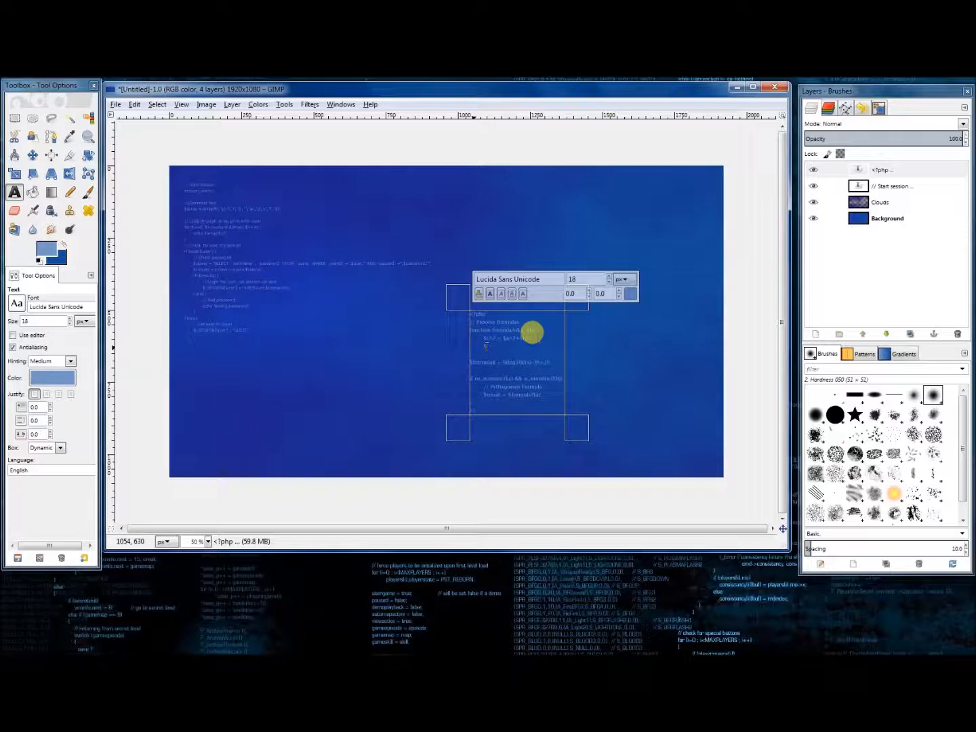
# Step: Add a line computing $c and a "return $c" line to the formulaA function
pyautogui.write('c =sqrt($a')
pyautogui.press('Return')
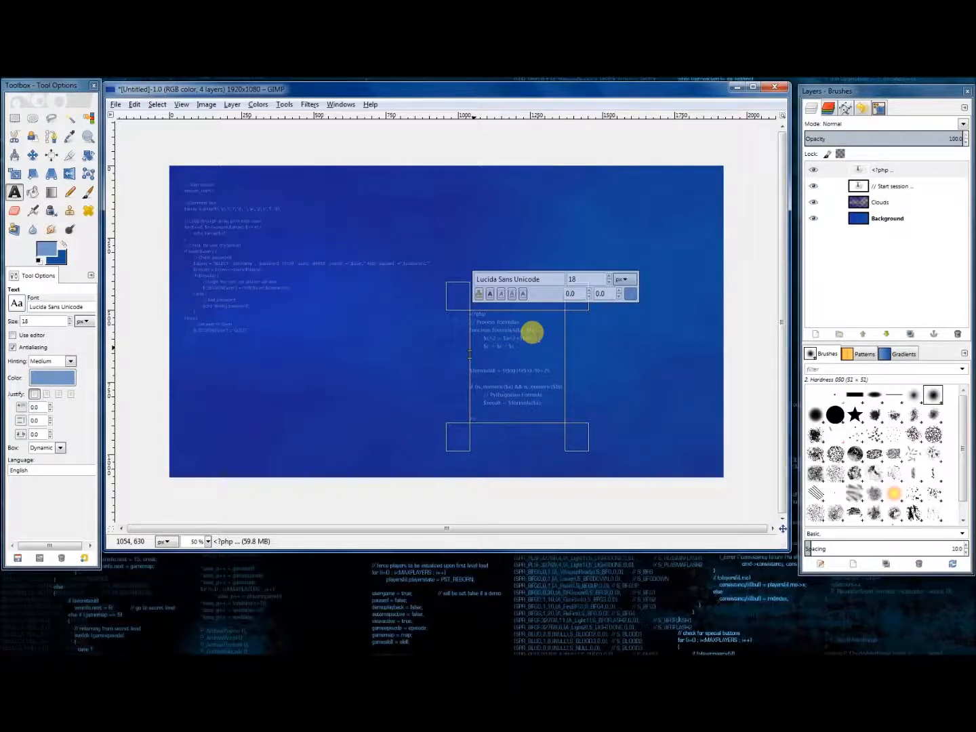
pyautogui.write('return $c')
pyautogui.press('Down')
# Step: Turn the $formulaB line into a one-parameter function formulaB with an opening brace, pushing its expression onto a lower line
pyautogui.click(468, 370)
pyautogui.write('function')
pyautogui.press('Right')
pyautogui.press('Right')
pyautogui.press('Right')
pyautogui.press('Right')
pyautogui.press('Right')
pyautogui.write('B')
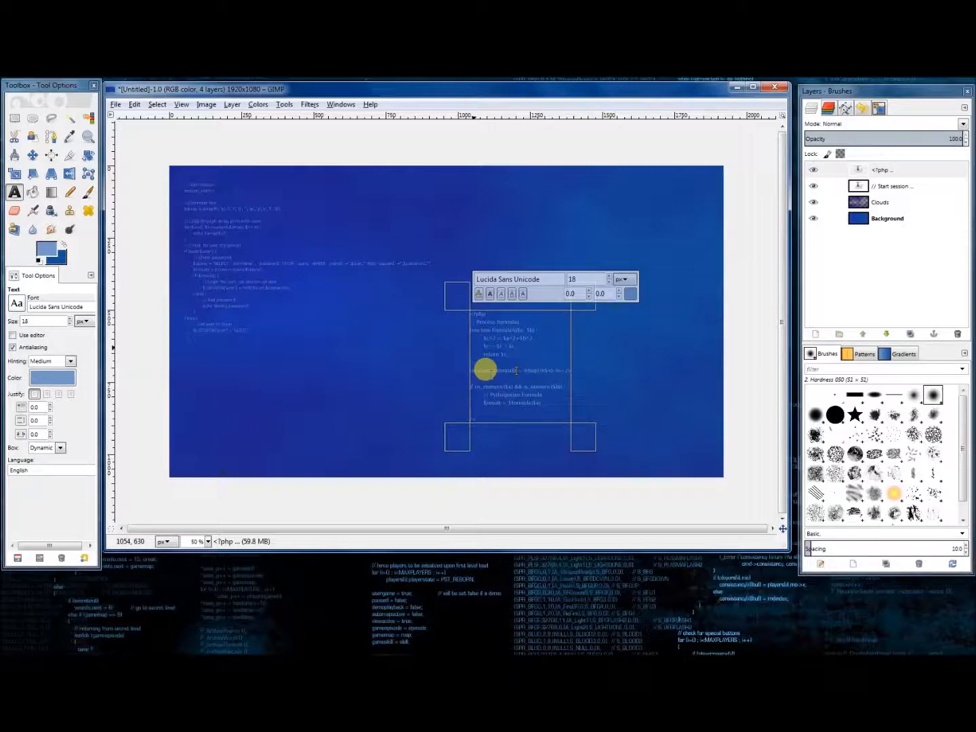
pyautogui.write('($s)')
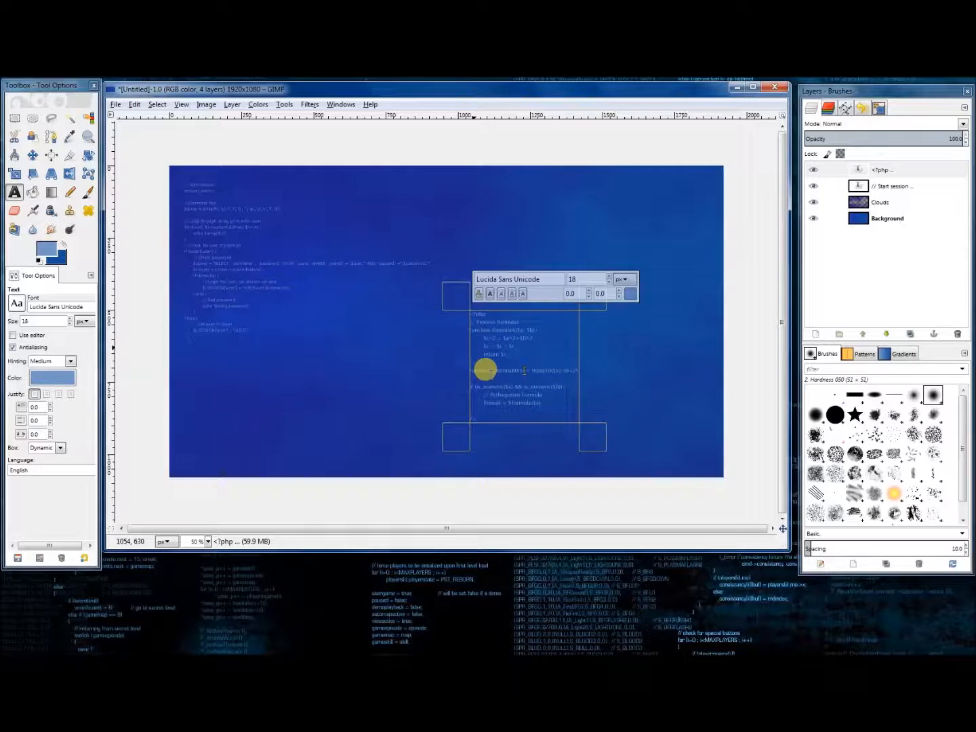
pyautogui.write(' {')
pyautogui.press('Return')
pyautogui.press('Return')
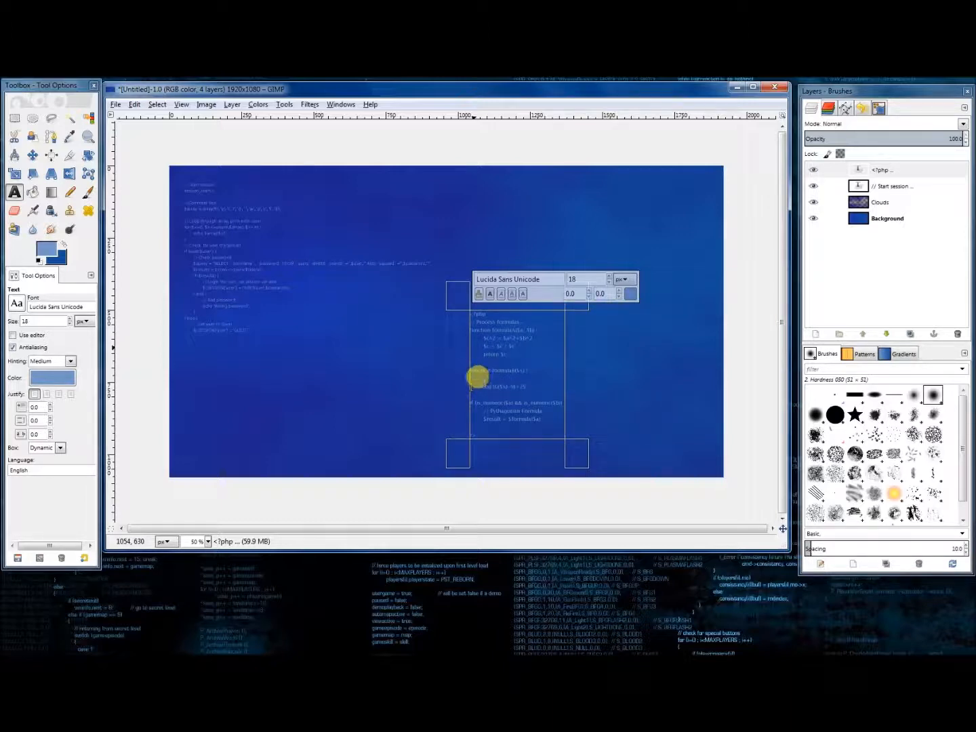
# Step: Move the logarithm expression onto an indented line inside formulaB and assign it to $y
pyautogui.moveTo(466, 383); pyautogui.dragTo(524, 381)
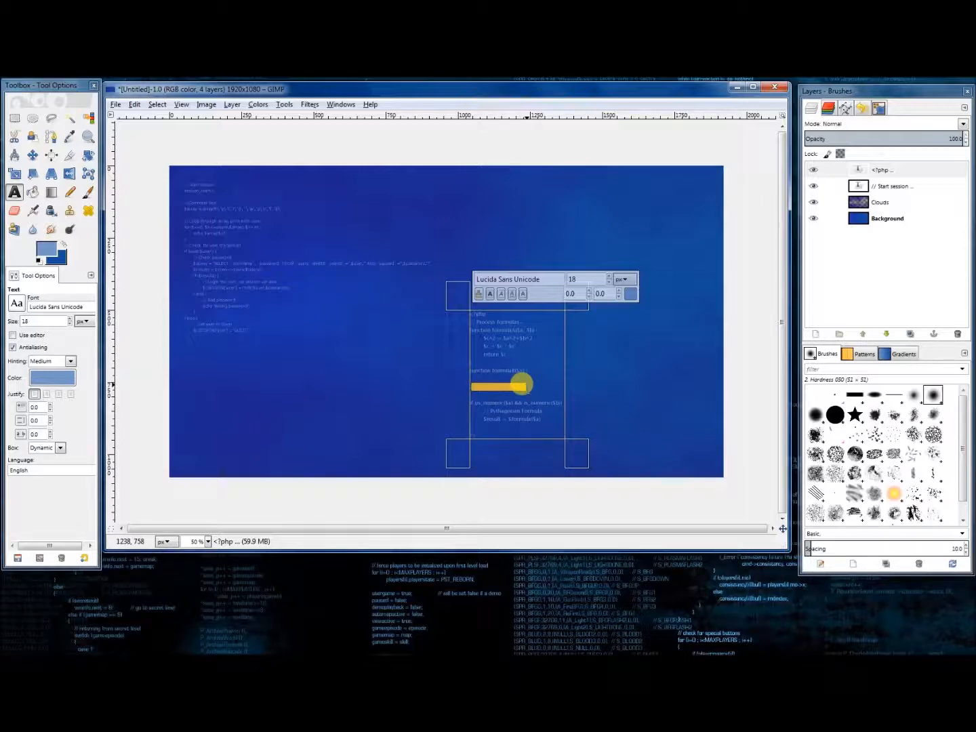
pyautogui.press('BackSpace')
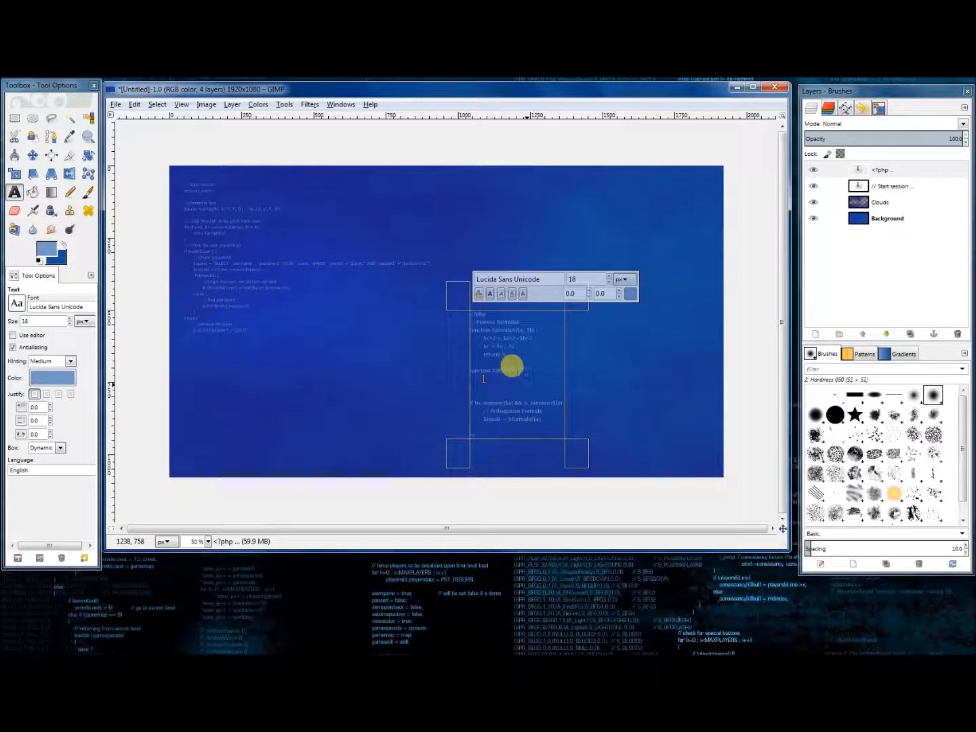
pyautogui.write('$c = $($a+$b)^2;')
pyautogui.click(480, 376)
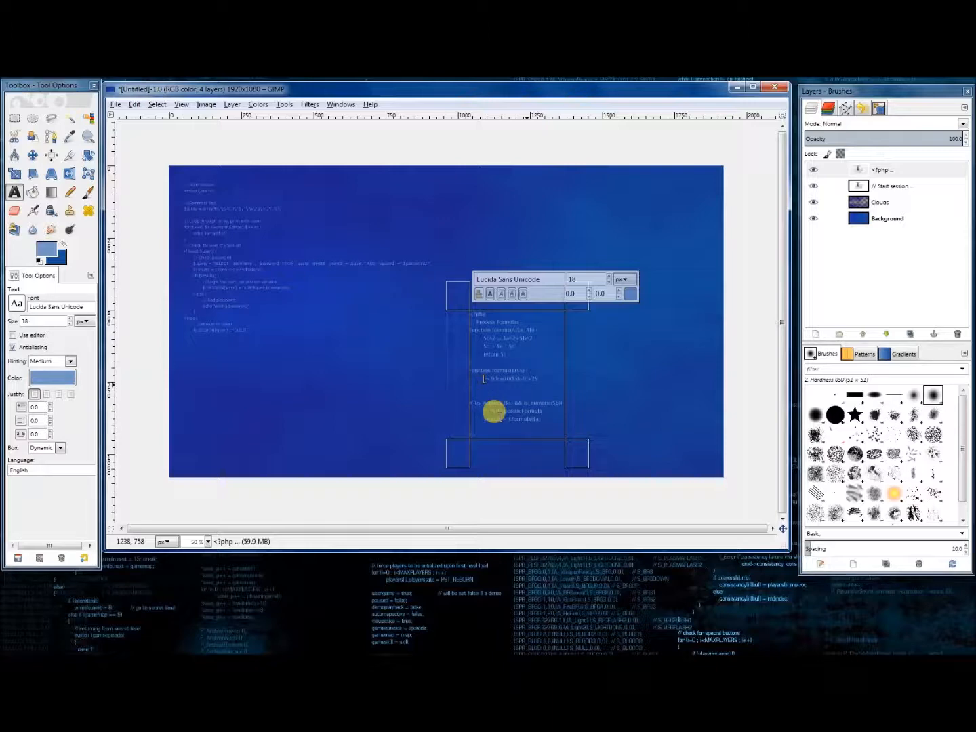
pyautogui.press('Right')
pyautogui.write('$i')
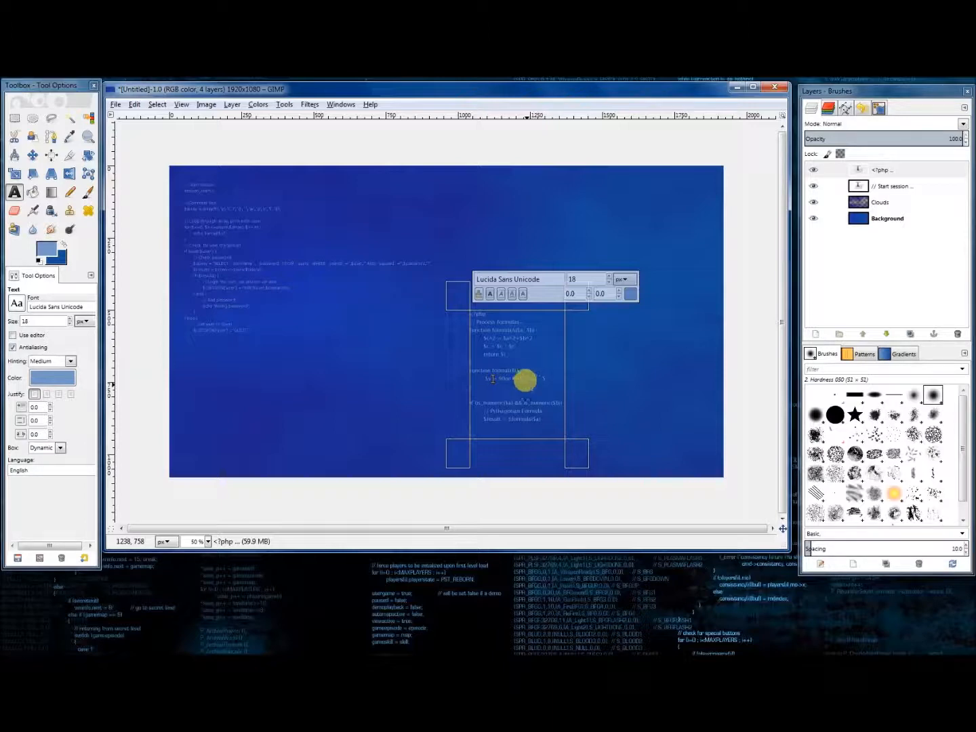
# Step: Add the line "return $y;" below the logarithm expression in formulaB
pyautogui.click(546, 377)
pyautogui.press('Return')
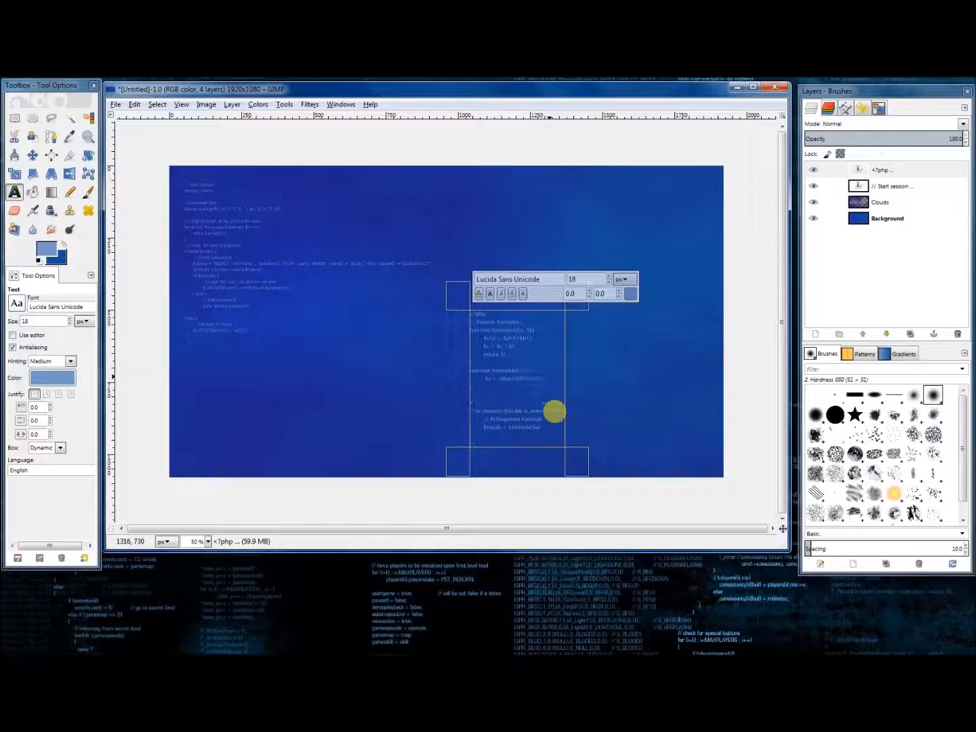
pyautogui.write('return $y;')
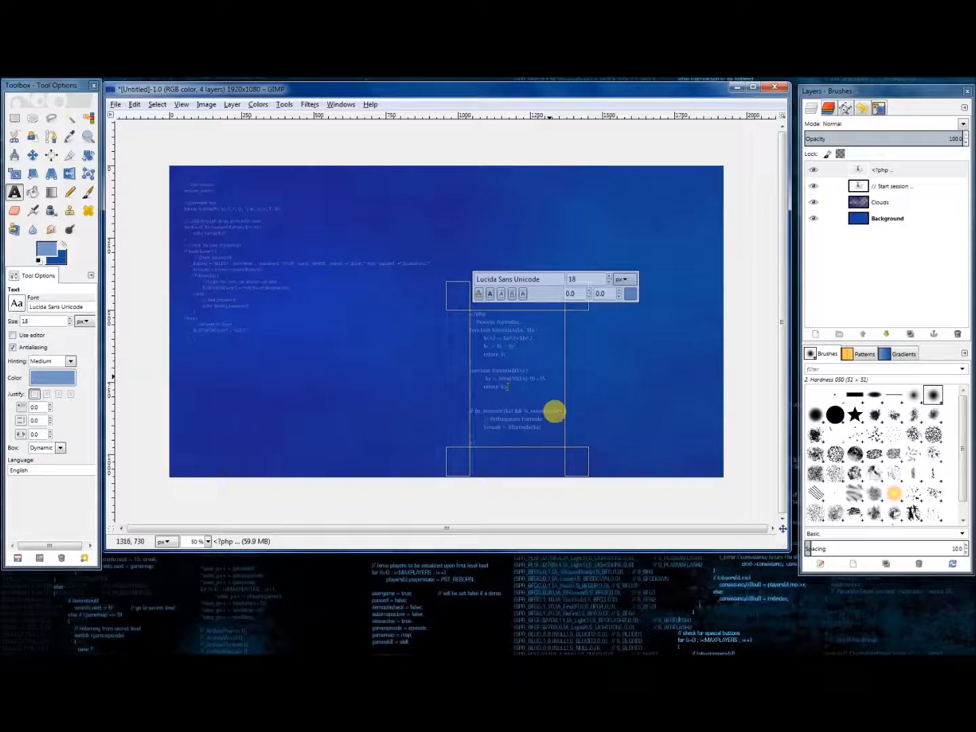
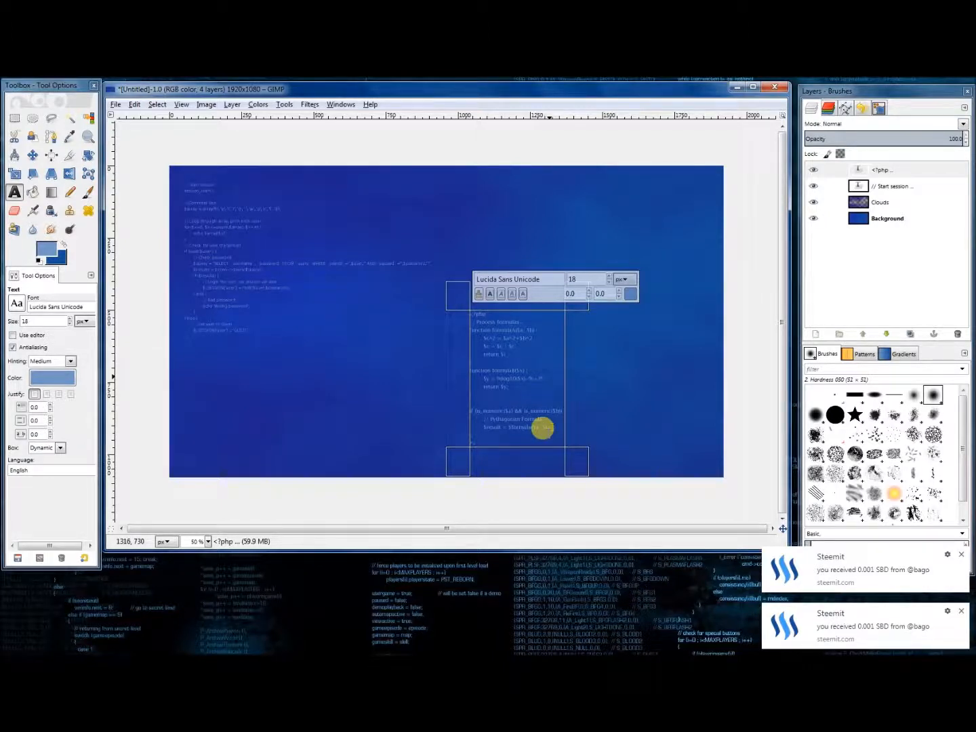
# Step: Remove the dollar sign before formulaA in the $result line
pyautogui.press('Return')
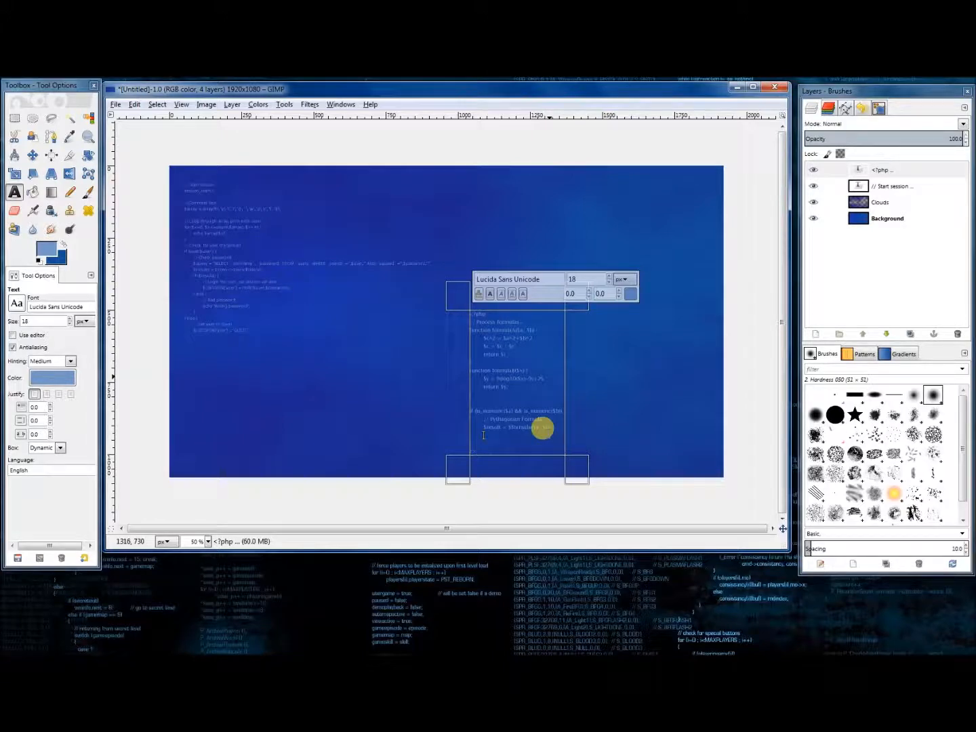
pyautogui.press('BackSpace')
pyautogui.press('BackSpace')
pyautogui.press('BackSpace')
pyautogui.press('BackSpace')
pyautogui.press('BackSpace')
pyautogui.press('BackSpace')
pyautogui.press('BackSpace')
pyautogui.press('BackSpace')
pyautogui.press('BackSpace')
pyautogui.press('BackSpace')
pyautogui.press('BackSpace')
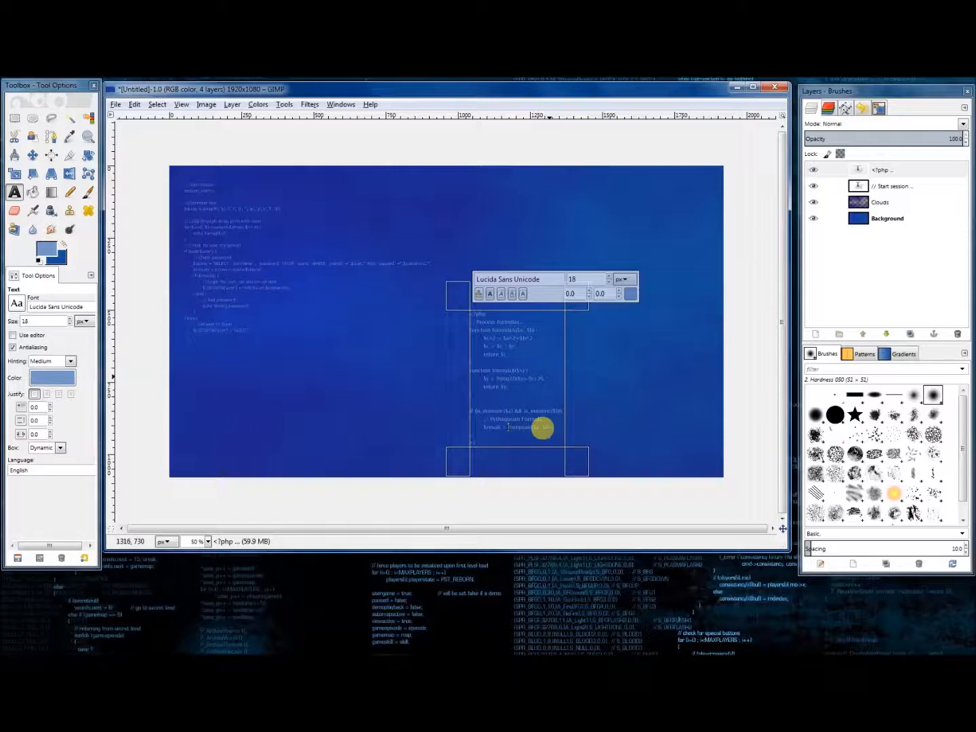
# Step: Strip the $result assignment from the formulaA call and add an indented is_numeric condition below it with a comment and a formulaB($x) call
pyautogui.press('BackSpace')
pyautogui.press('Return')
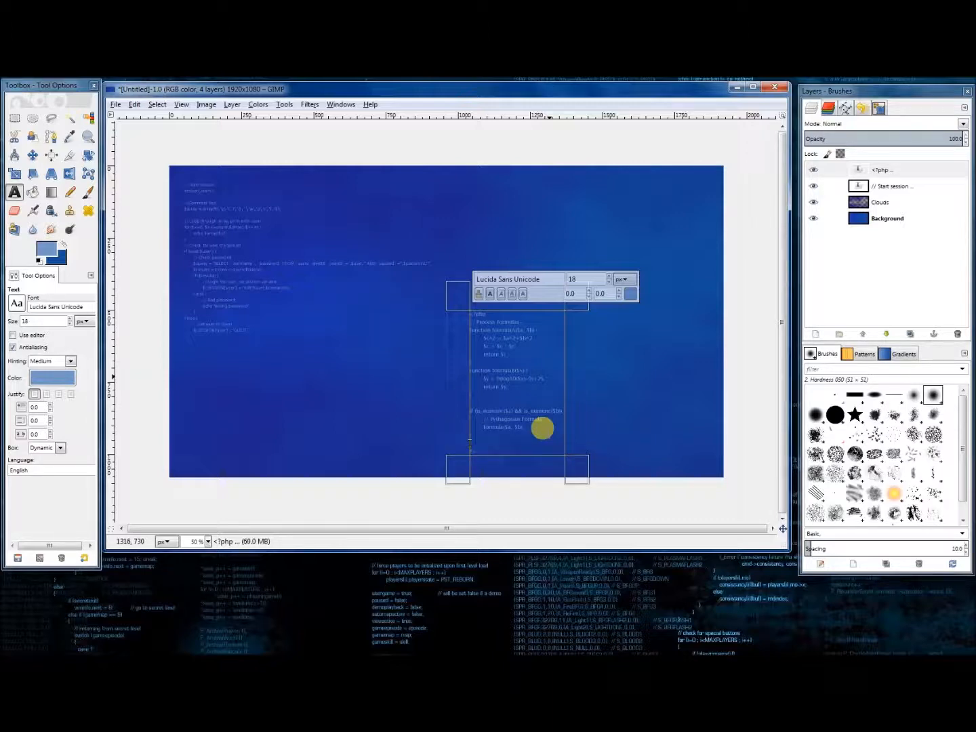
pyautogui.write('// ou')
pyautogui.write('_n')
pyautogui.write('umeric ')
pyautogui.write('($')
pyautogui.write('c)')
pyautogui.press('Return')
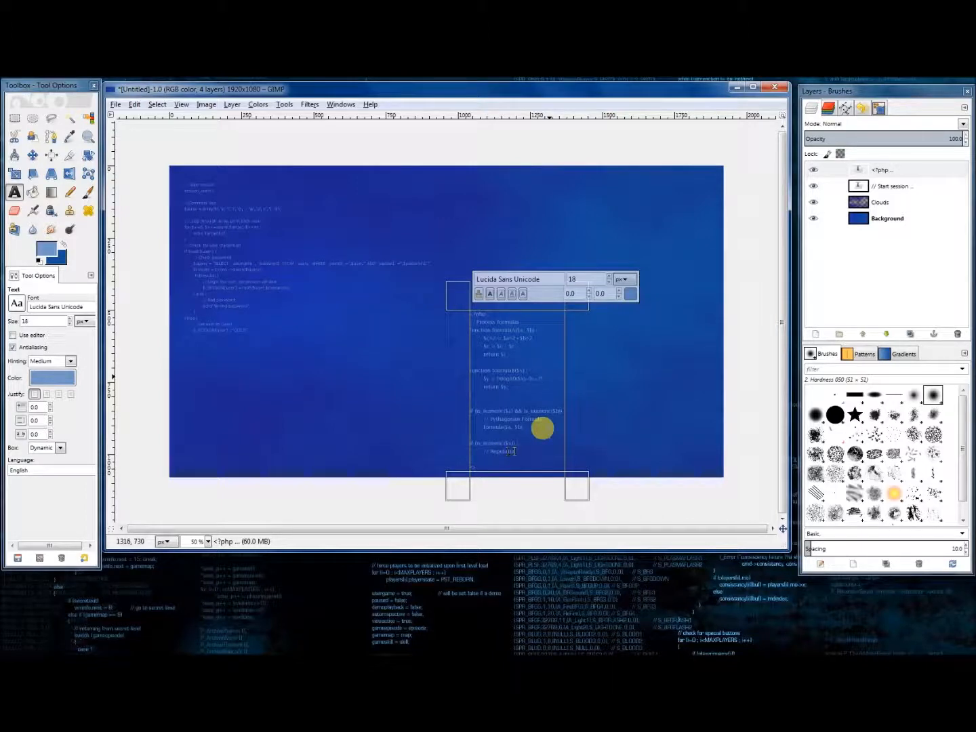
pyautogui.press('Return')
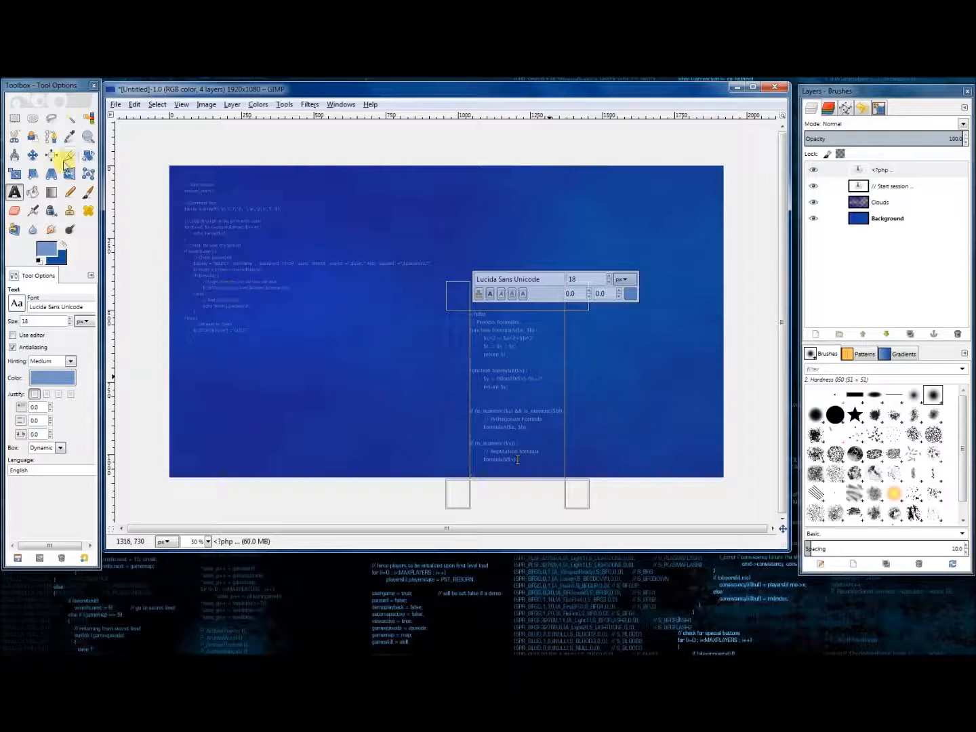
# Step: Move the <?php text block up and to the right, and the // Start session block down and to the right
pyautogui.click(32, 156)
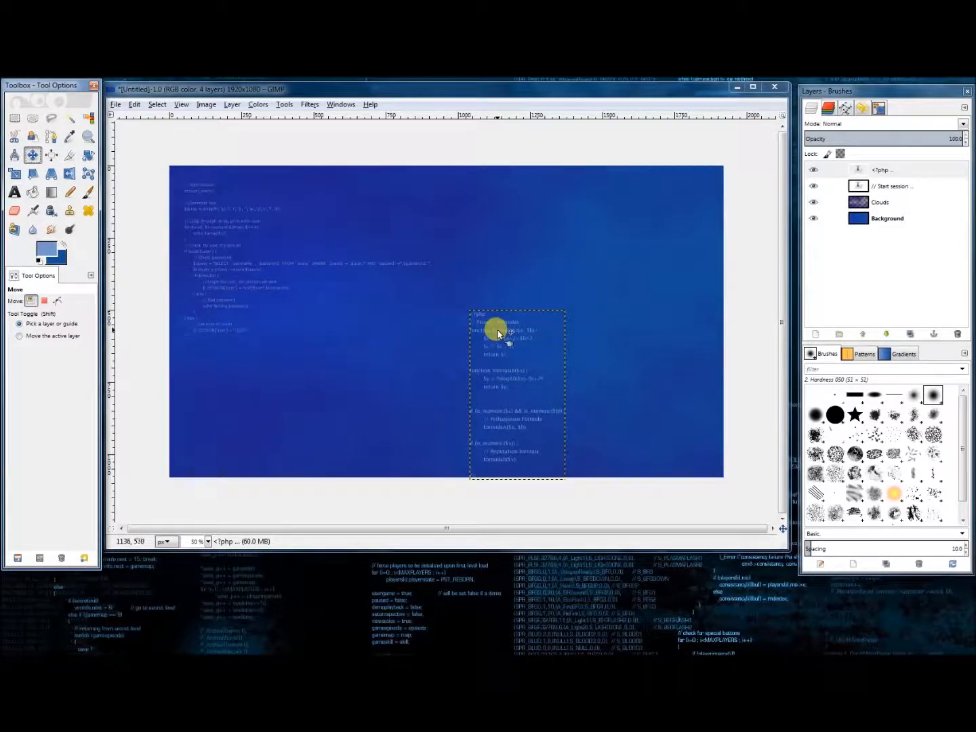
pyautogui.moveTo(497, 332); pyautogui.dragTo(541, 302)
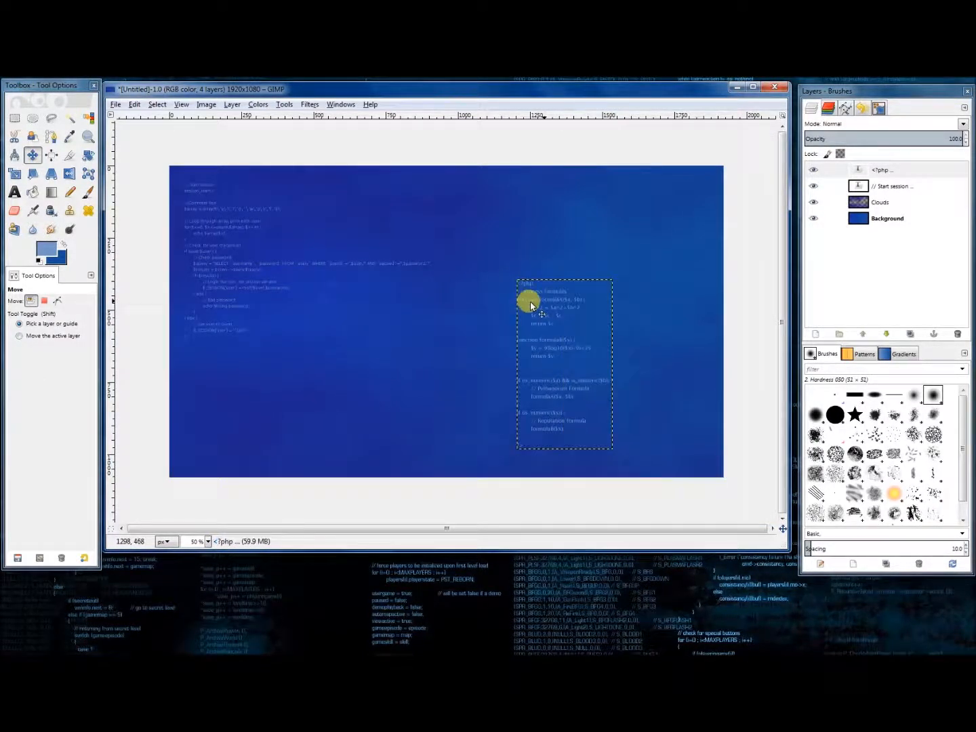
pyautogui.click(844, 186)
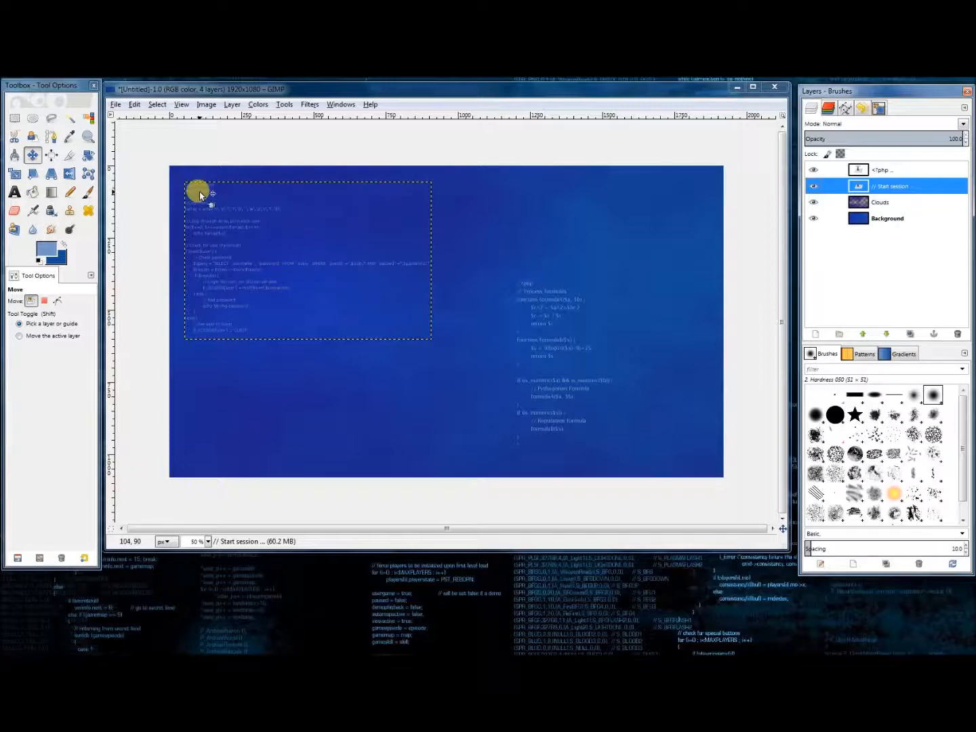
pyautogui.moveTo(196, 193); pyautogui.dragTo(221, 239)
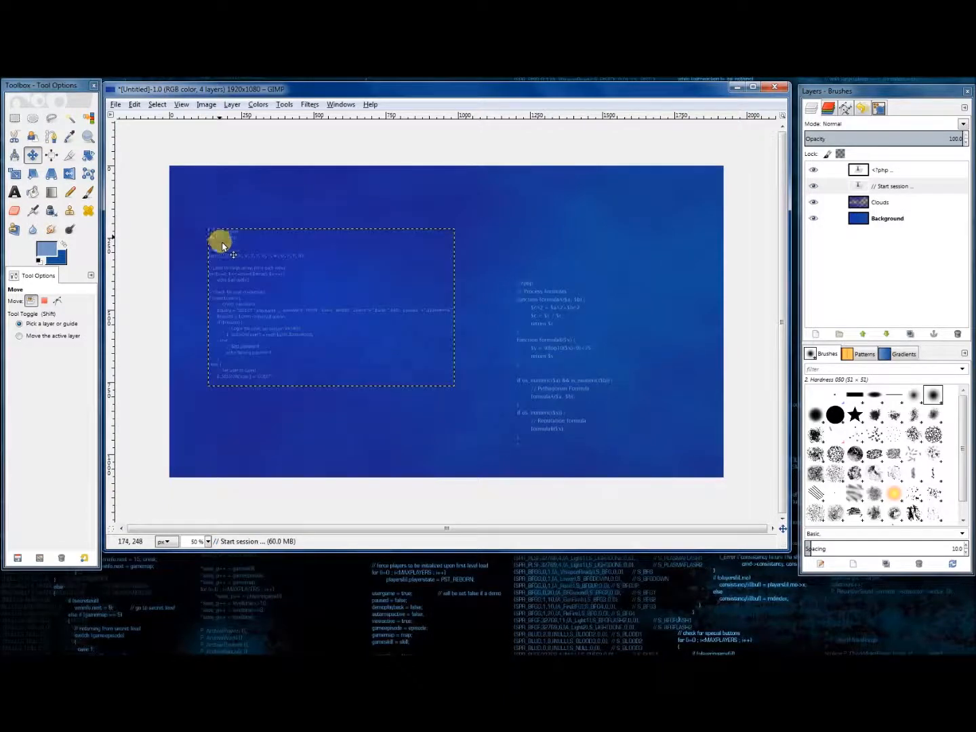
# Step: Duplicate the // Start session text layer
pyautogui.click(867, 222)
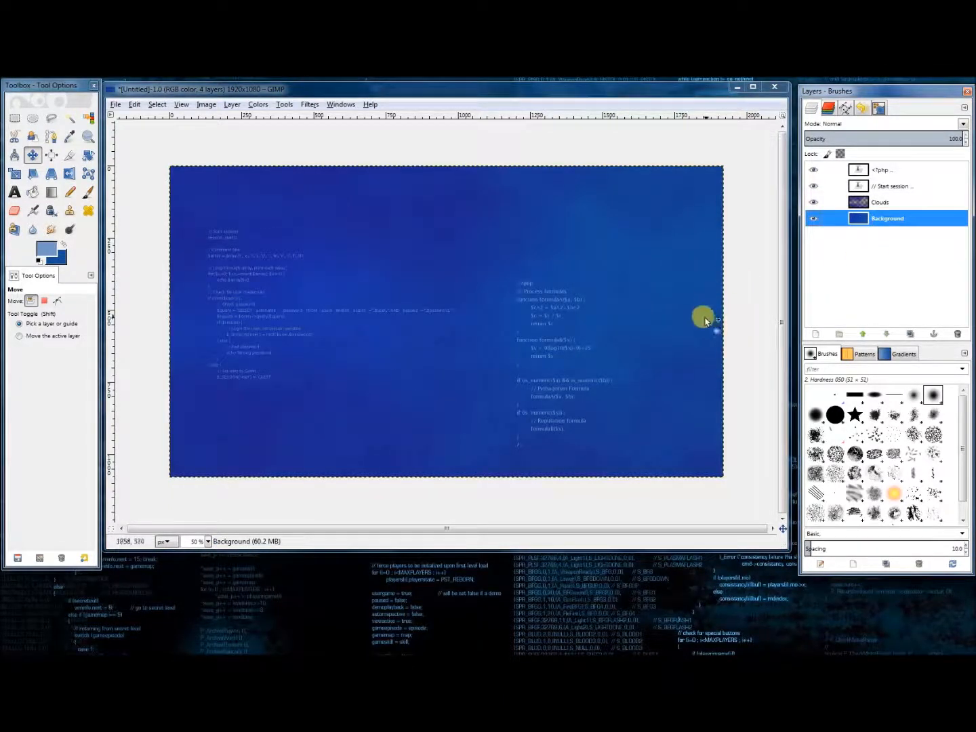
pyautogui.click(878, 185)
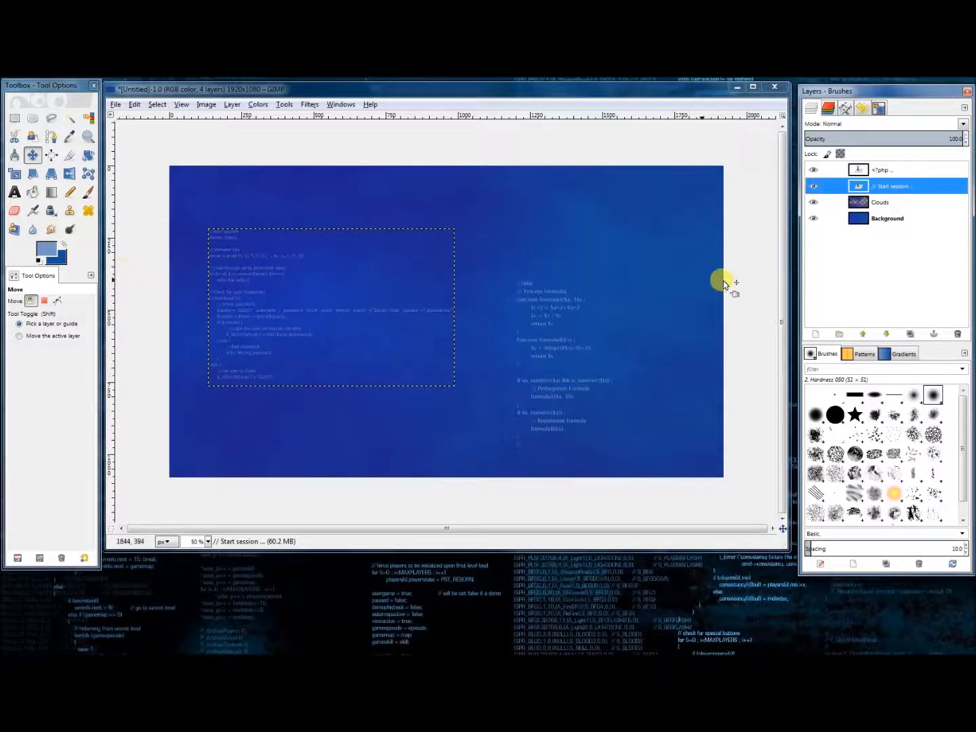
pyautogui.rightClick(888, 191)
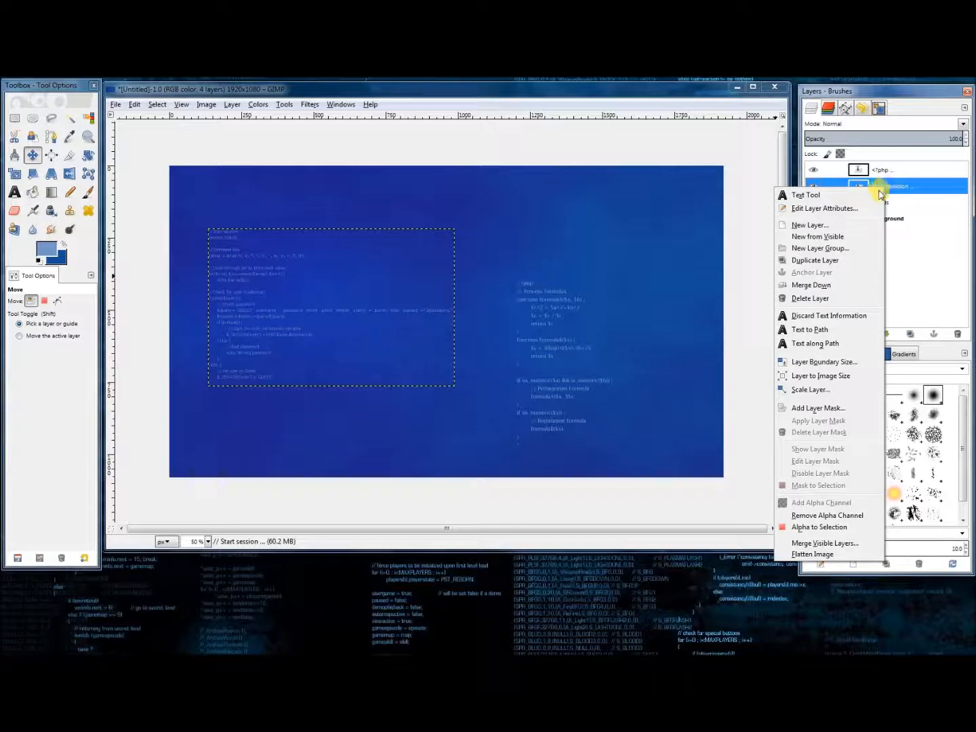
pyautogui.click(815, 260)
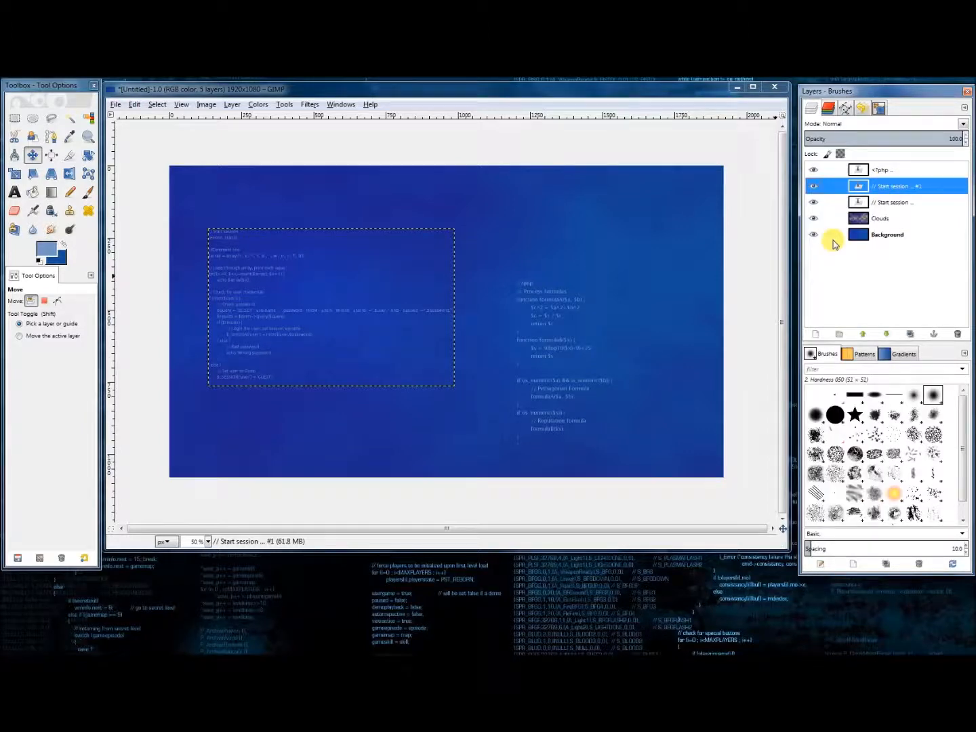
# Step: Try to move the duplicated // Start session layer below the original in the layer stack
pyautogui.moveTo(860, 184); pyautogui.dragTo(874, 216)
pyautogui.click(876, 207)
pyautogui.moveTo(860, 186); pyautogui.dragTo(859, 219)
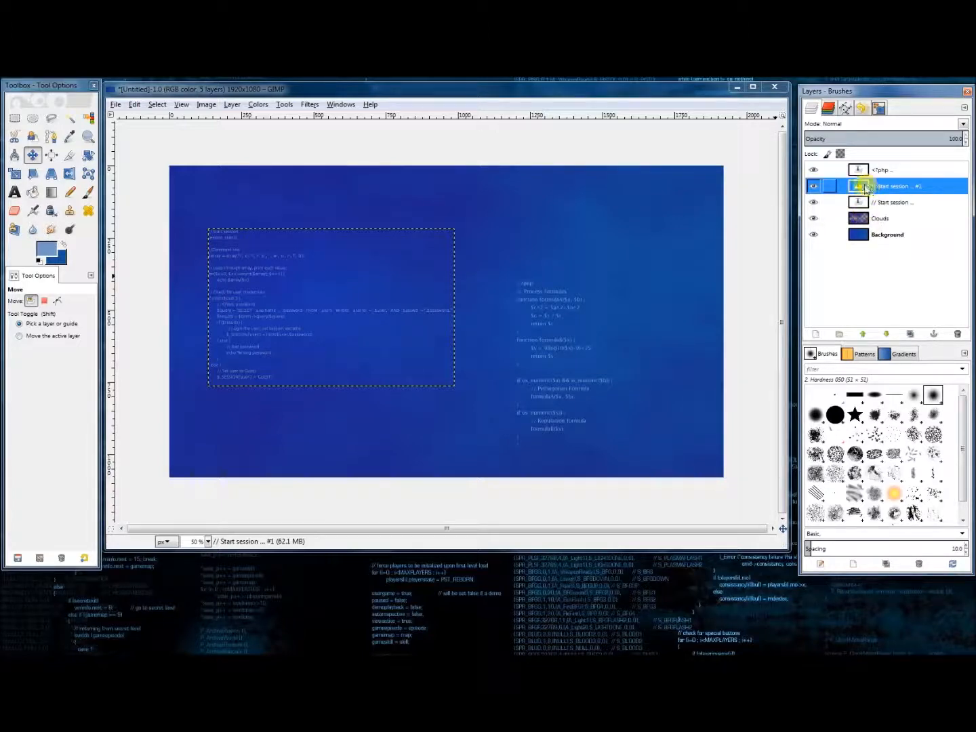
pyautogui.moveTo(865, 187); pyautogui.dragTo(864, 217)
pyautogui.press('Down')
# Step: Offset the two // Start session blocks by moving the duplicate up and right and the original slightly down
pyautogui.click(867, 187)
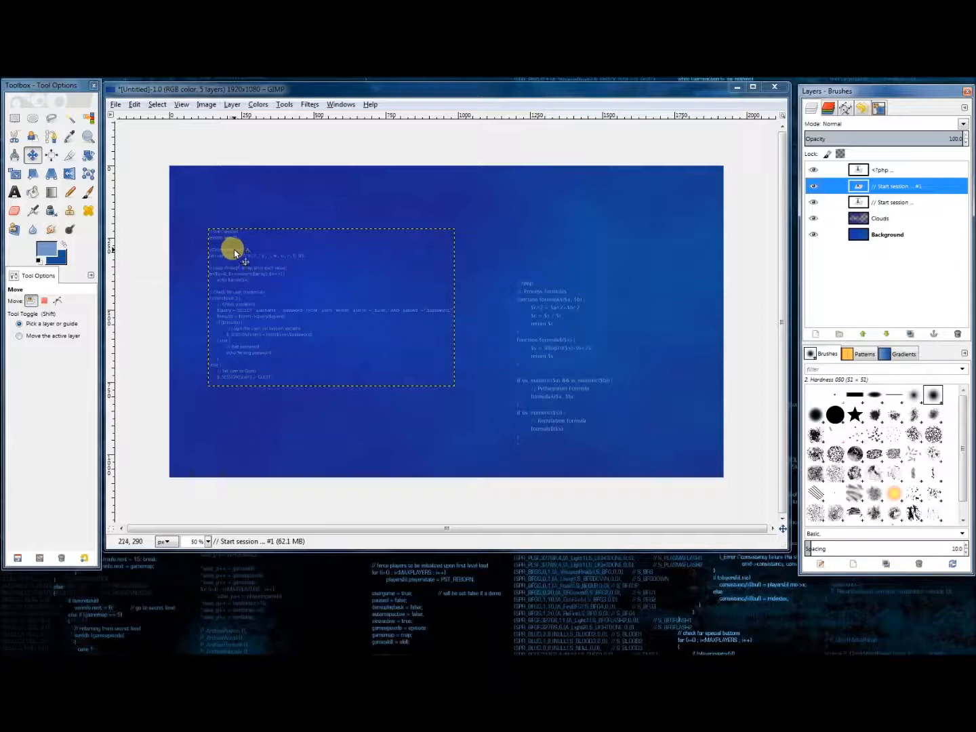
pyautogui.moveTo(234, 252); pyautogui.dragTo(298, 212)
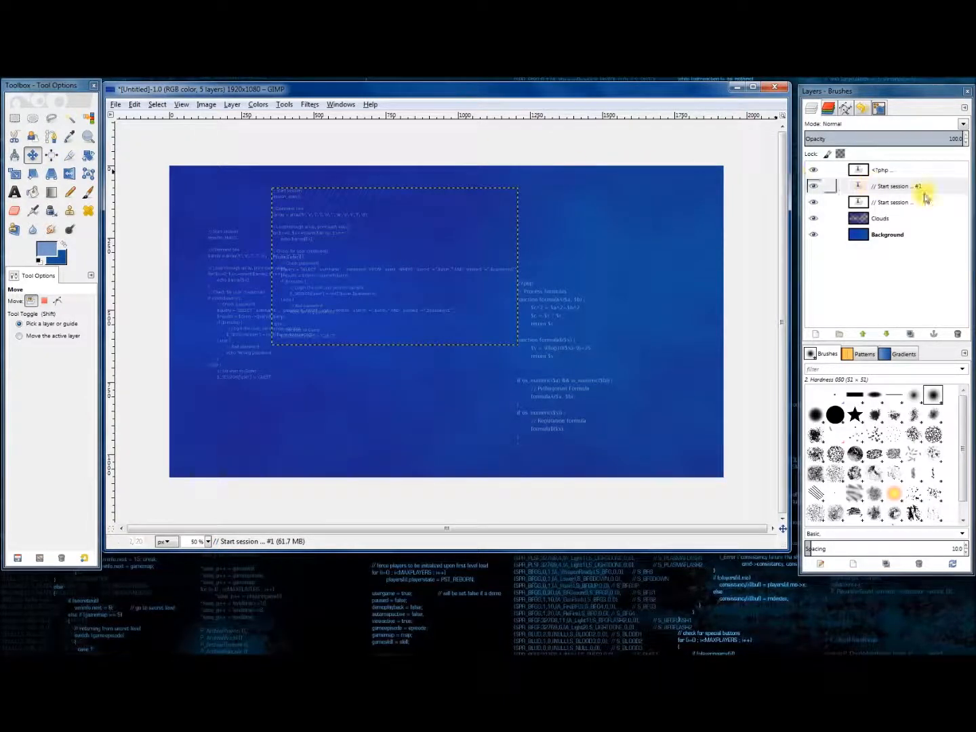
pyautogui.click(898, 203)
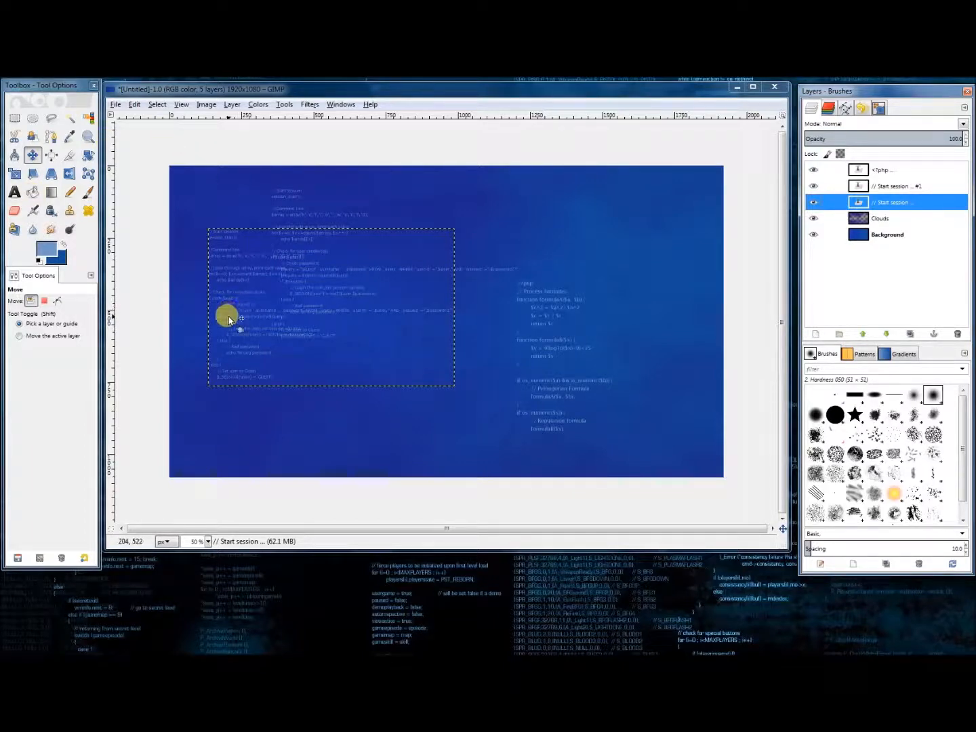
pyautogui.moveTo(226, 318); pyautogui.dragTo(224, 345)
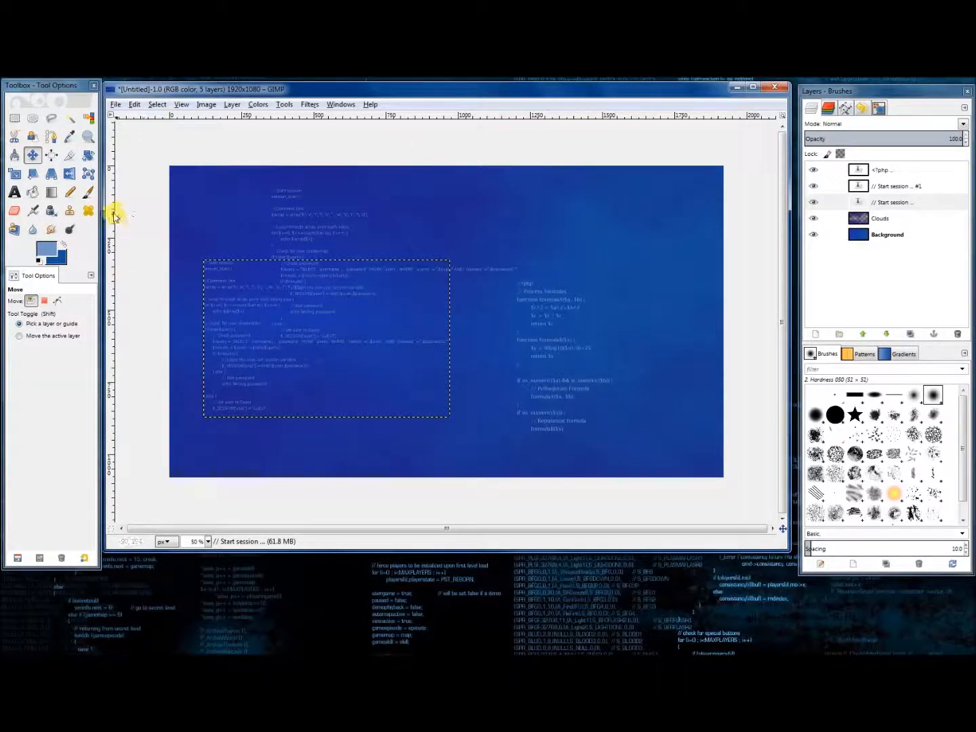
# Step: Recolor all text in the original // Start session block to the more saturated blue 4c7ec4 (saturation 61)
pyautogui.click(15, 192)
pyautogui.click(250, 350)
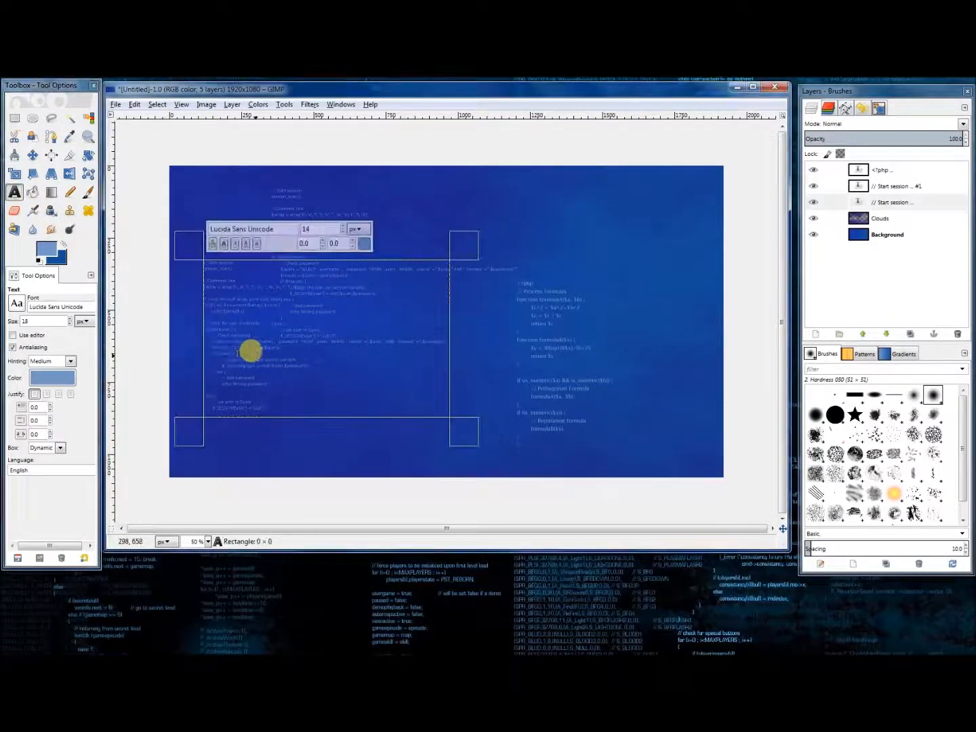
pyautogui.hotkey('ctrl', 'a')
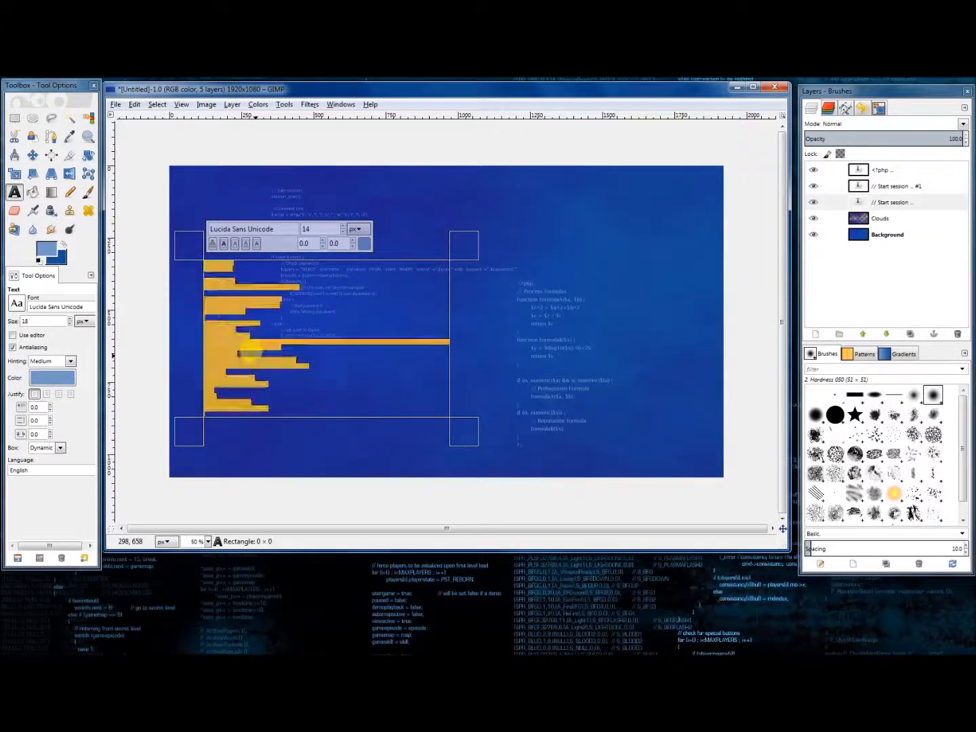
pyautogui.click(54, 377)
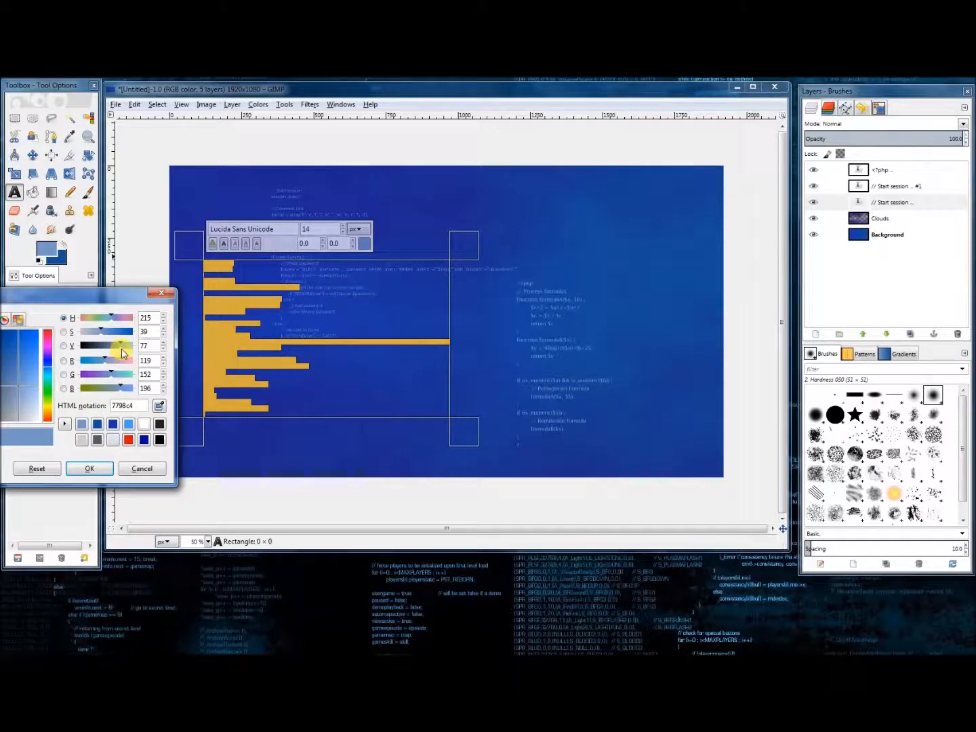
pyautogui.moveTo(101, 337); pyautogui.dragTo(113, 342)
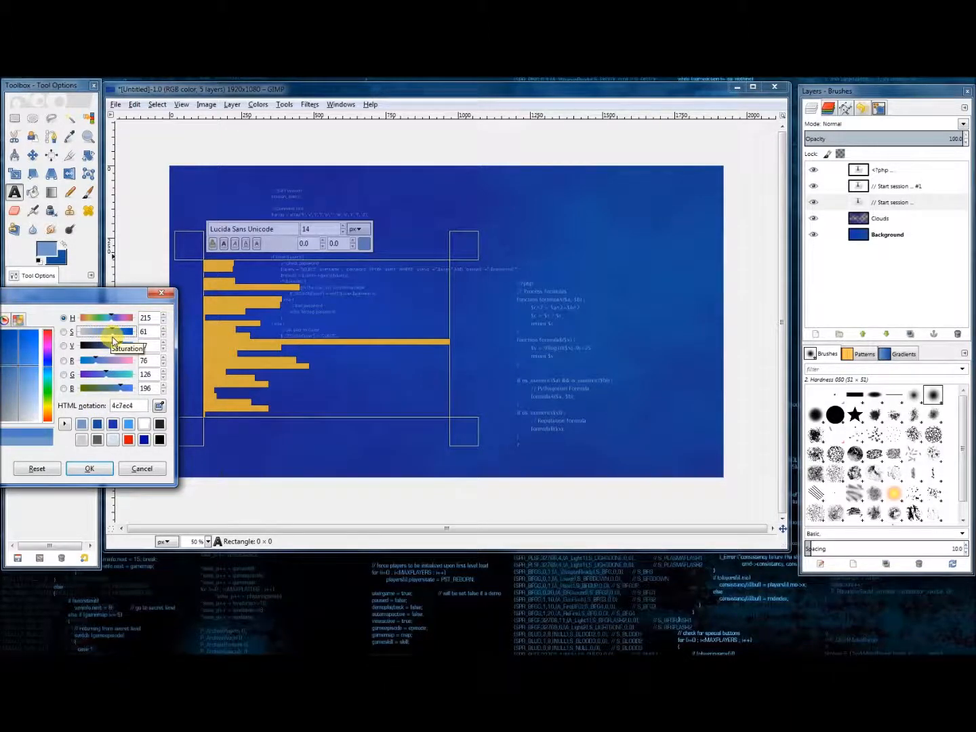
pyautogui.click(88, 468)
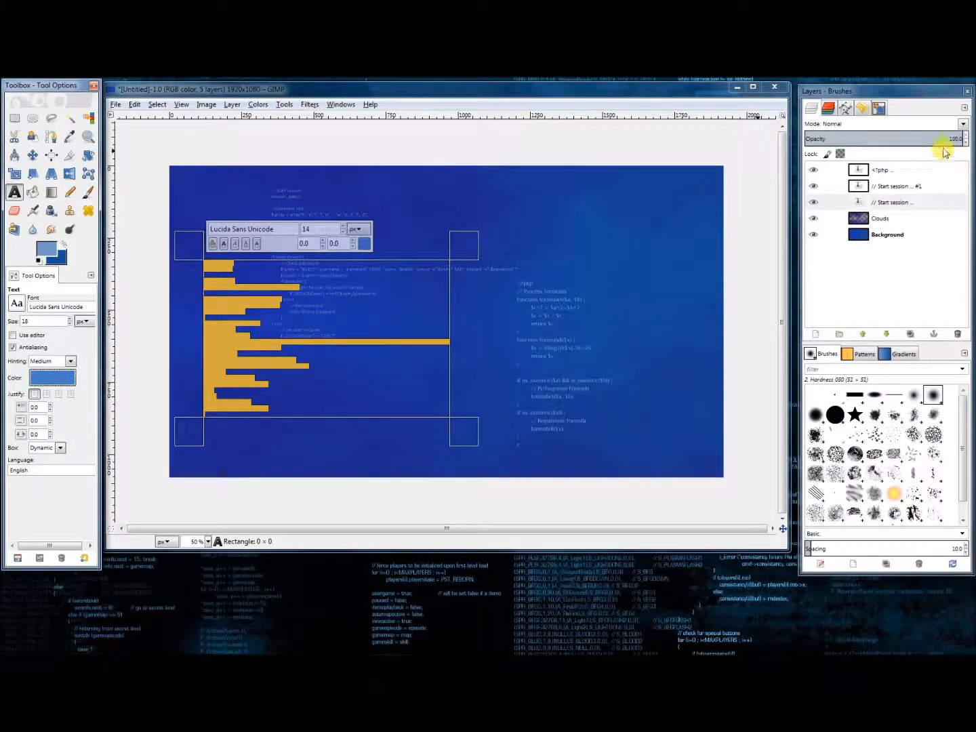
# Step: Lower the original // Start session layer's opacity to 64.7 and apply the basic Blur filter to it
pyautogui.moveTo(945, 138); pyautogui.dragTo(907, 138)
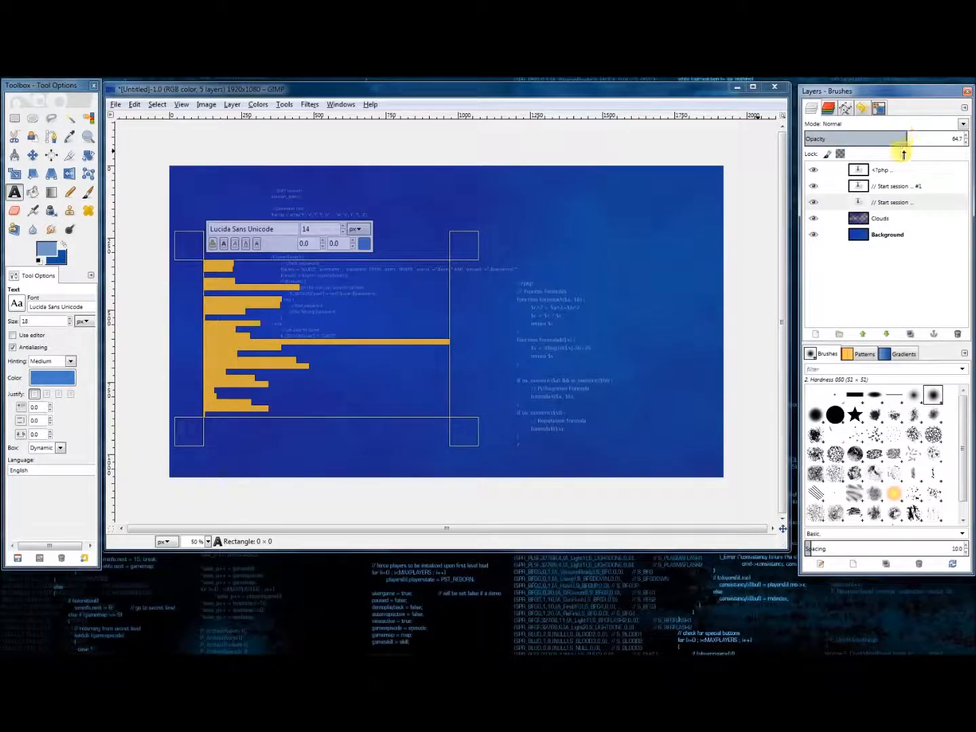
pyautogui.click(229, 299)
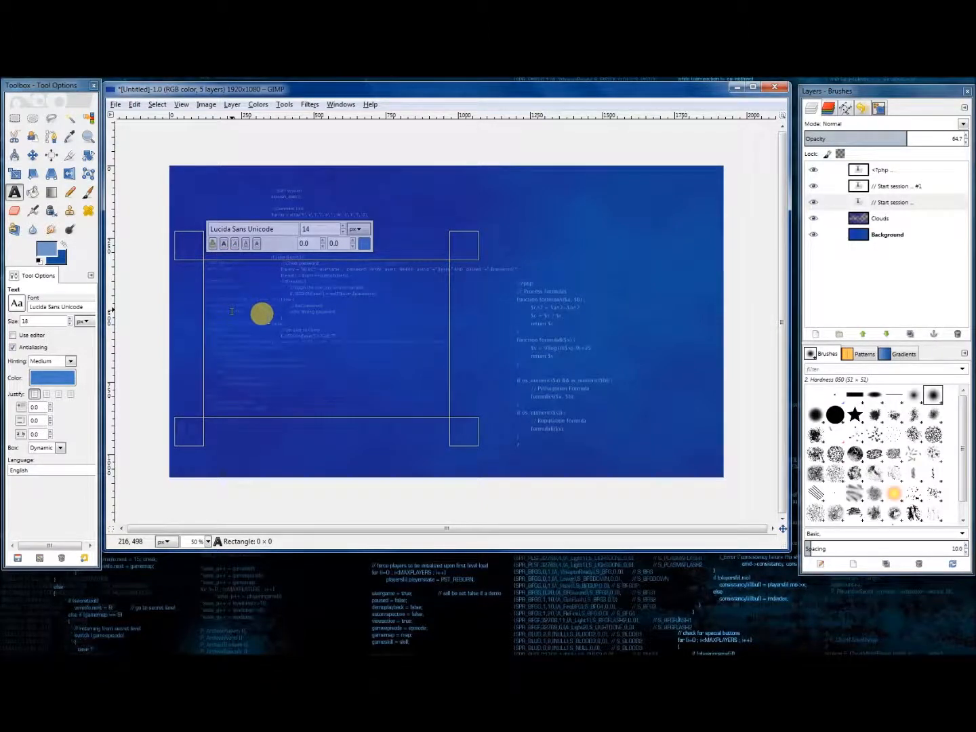
pyautogui.click(311, 104)
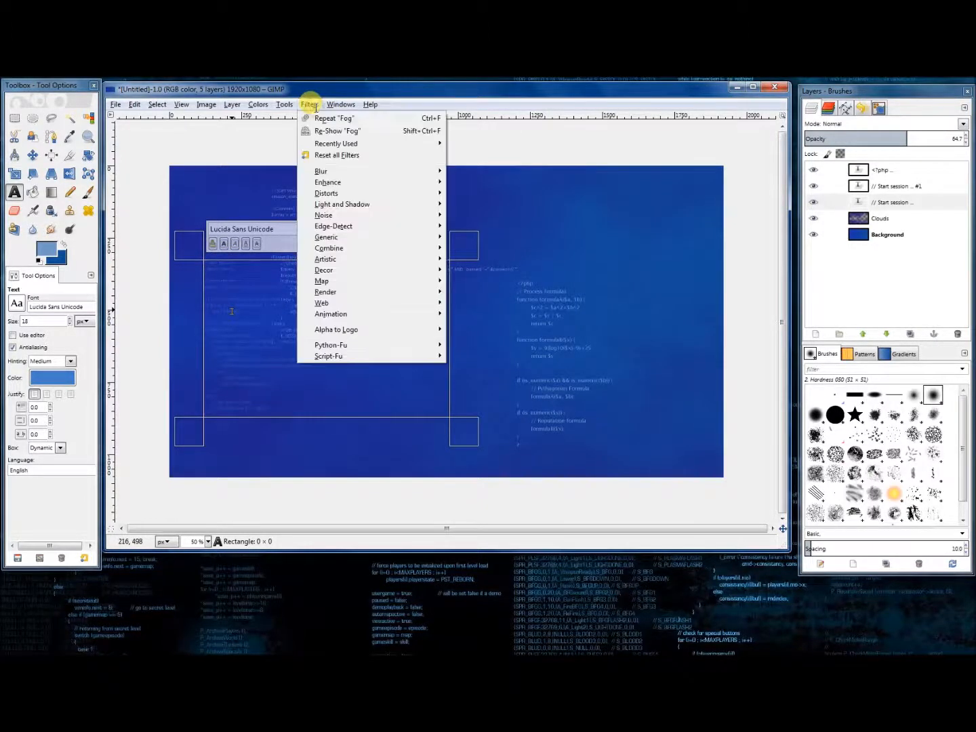
pyautogui.moveTo(326, 171)
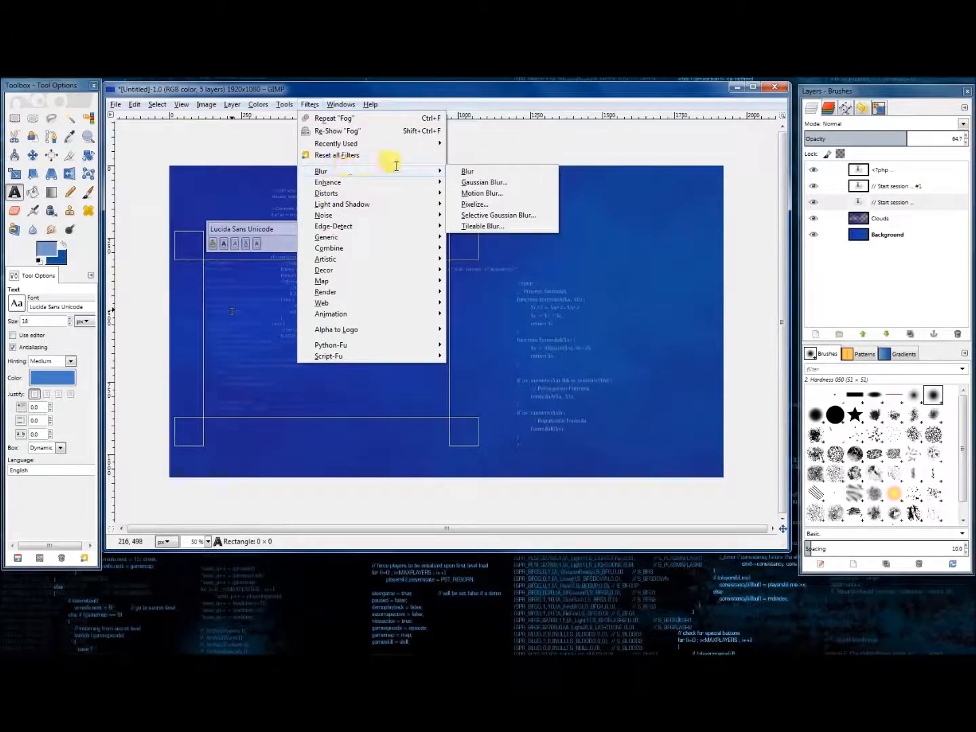
pyautogui.click(467, 171)
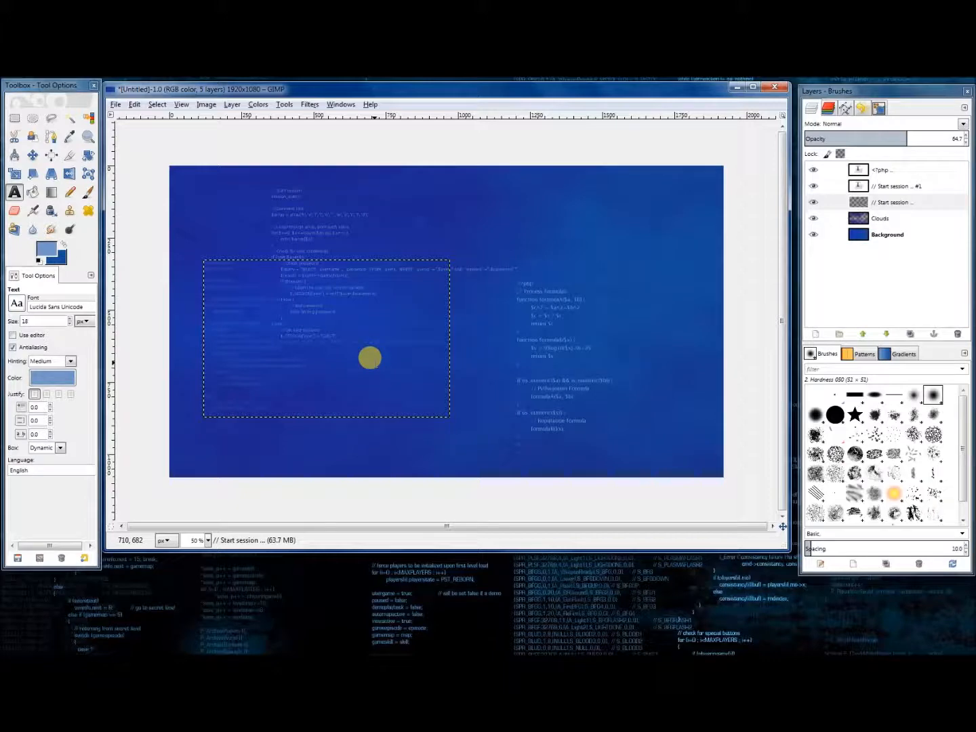
# Step: Duplicate the <?php text layer
pyautogui.click(884, 172)
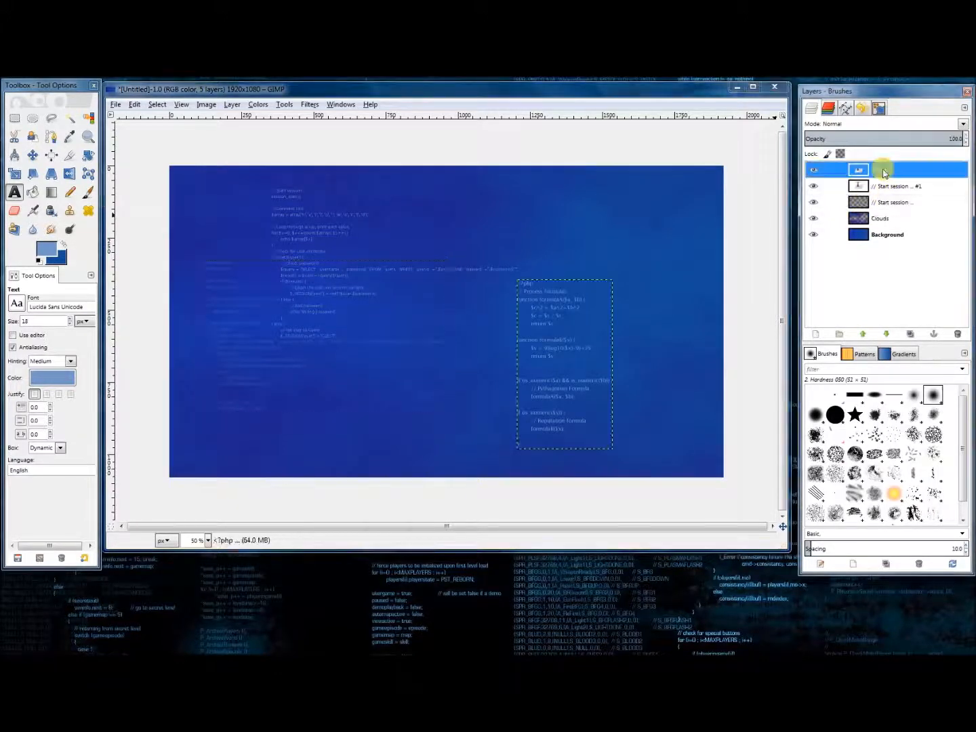
pyautogui.rightClick(884, 173)
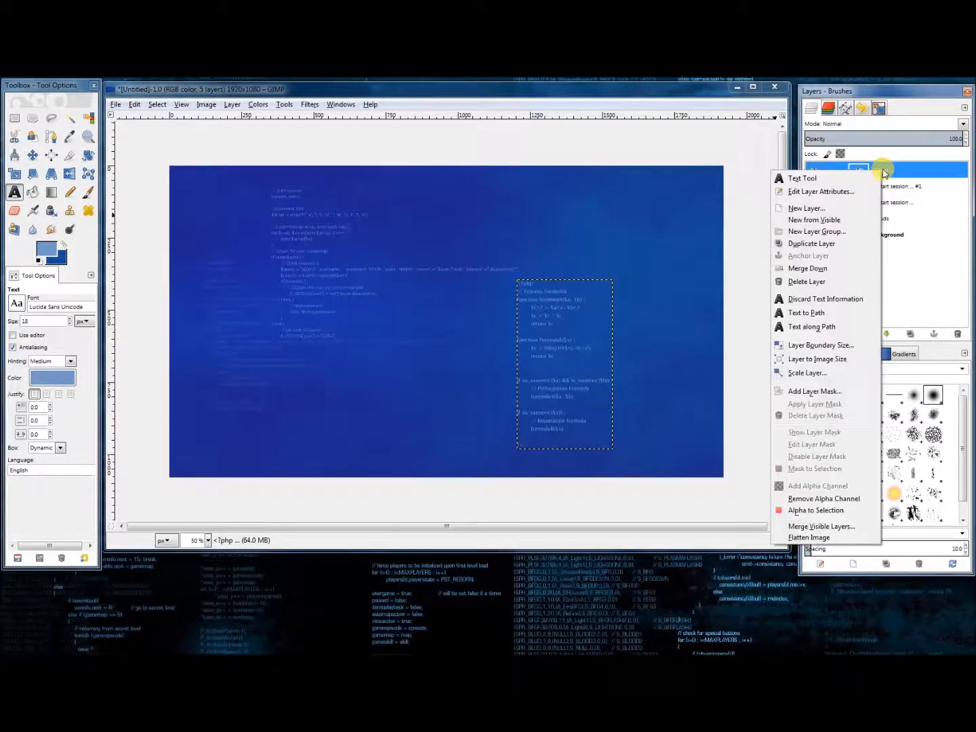
pyautogui.click(814, 245)
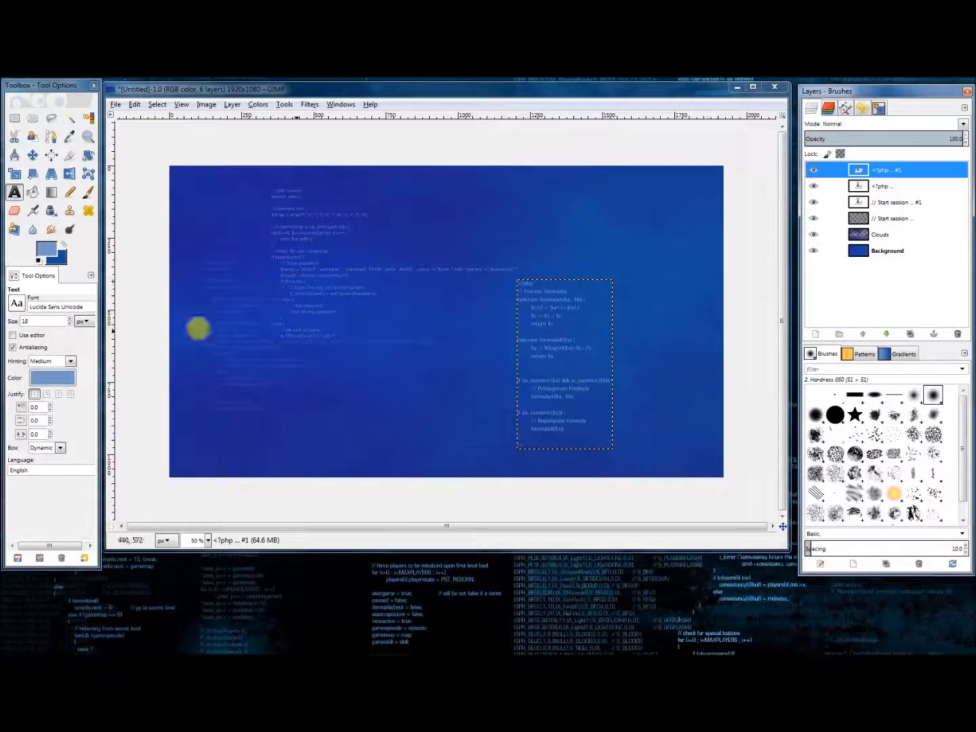
# Step: Offset the two <?php blocks by moving the duplicate up and right and the original slightly down and left
pyautogui.click(32, 155)
pyautogui.click(528, 288)
pyautogui.moveTo(527, 288); pyautogui.dragTo(595, 241)
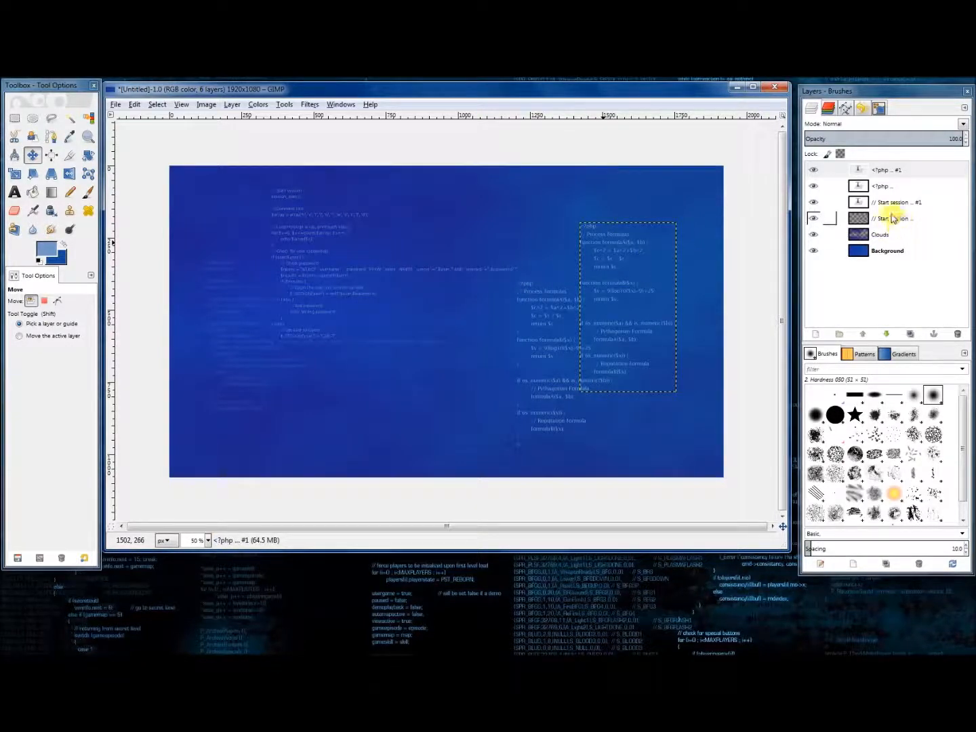
pyautogui.click(858, 187)
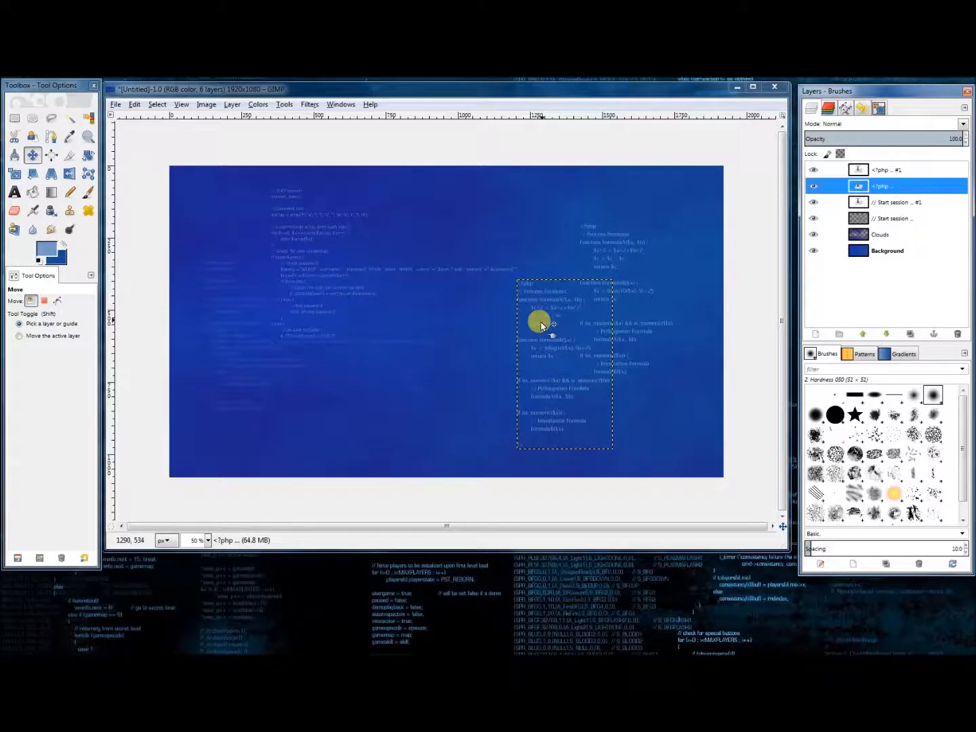
pyautogui.moveTo(540, 327); pyautogui.dragTo(503, 326)
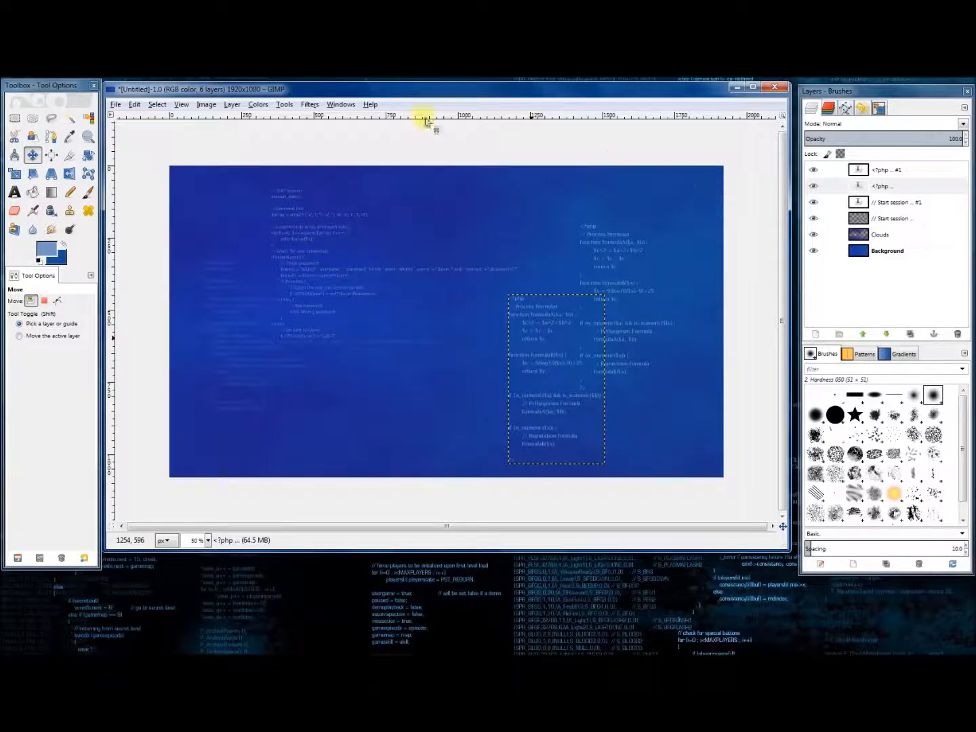
# Step: Recolor all text in the original <?php block to the more saturated blue 4a7dc4
pyautogui.click(14, 192)
pyautogui.click(562, 371)
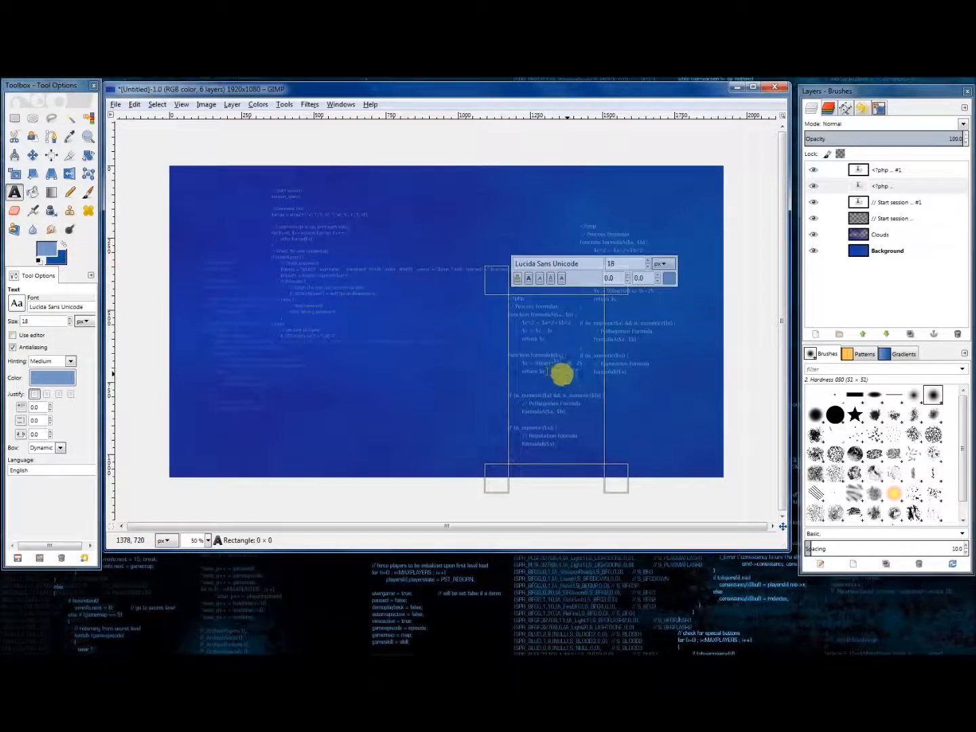
pyautogui.hotkey('ctrl', 'a')
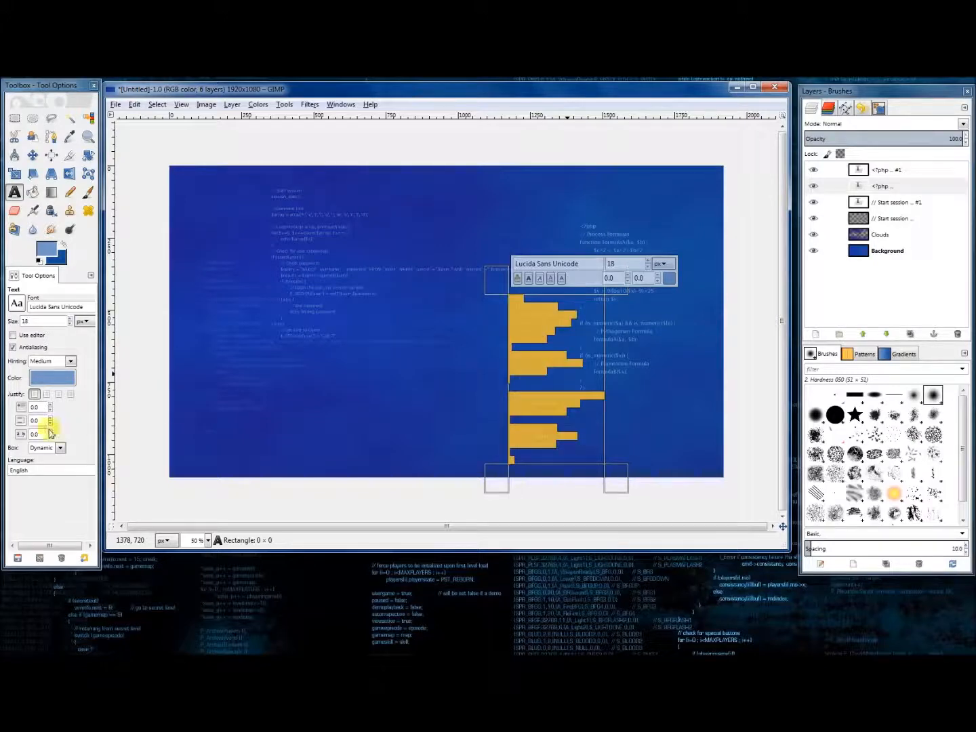
pyautogui.click(50, 379)
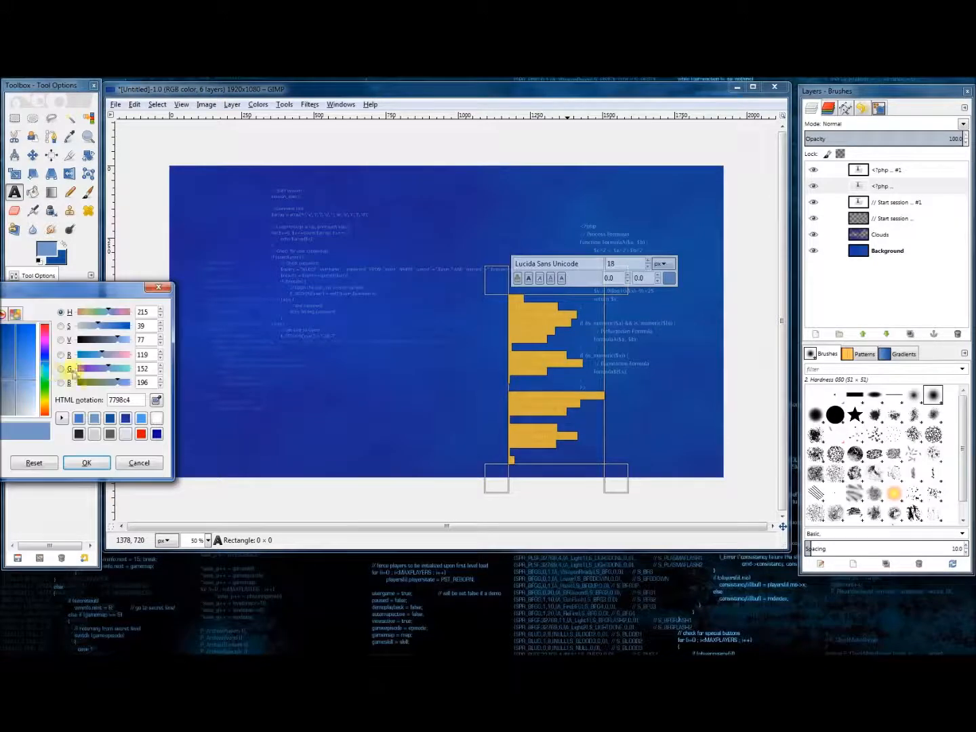
pyautogui.click(79, 418)
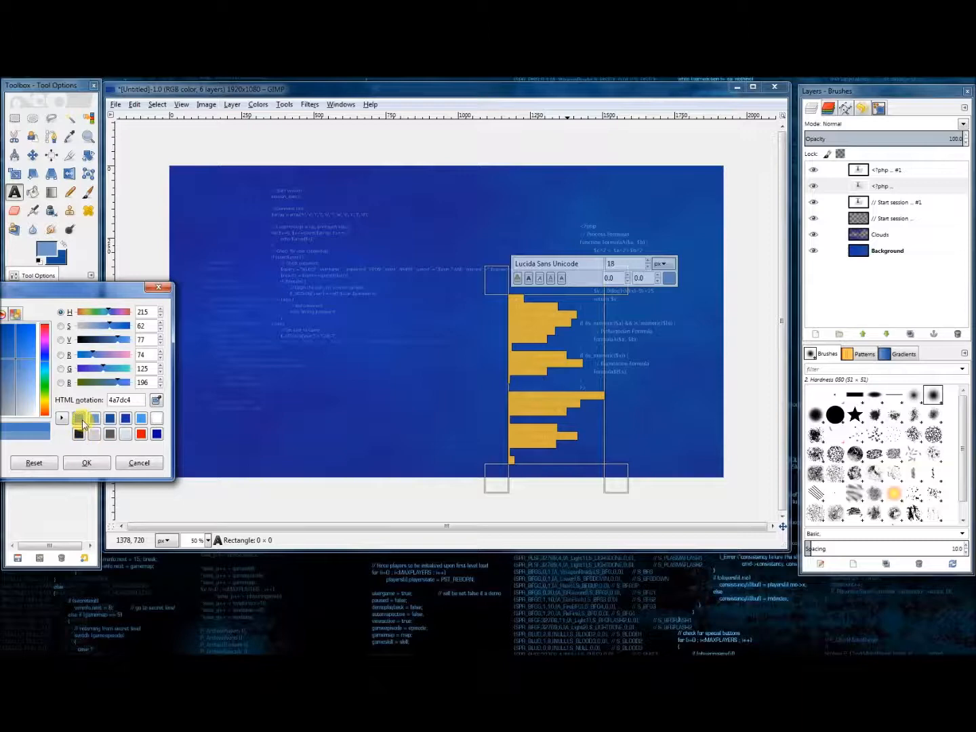
pyautogui.click(85, 465)
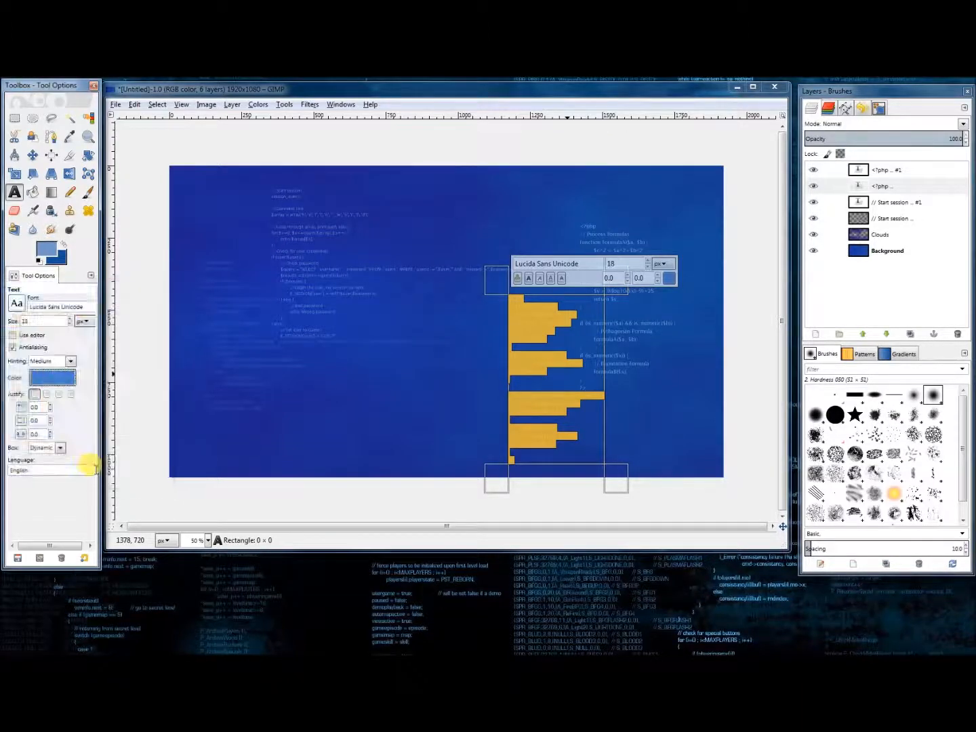
pyautogui.click(573, 381)
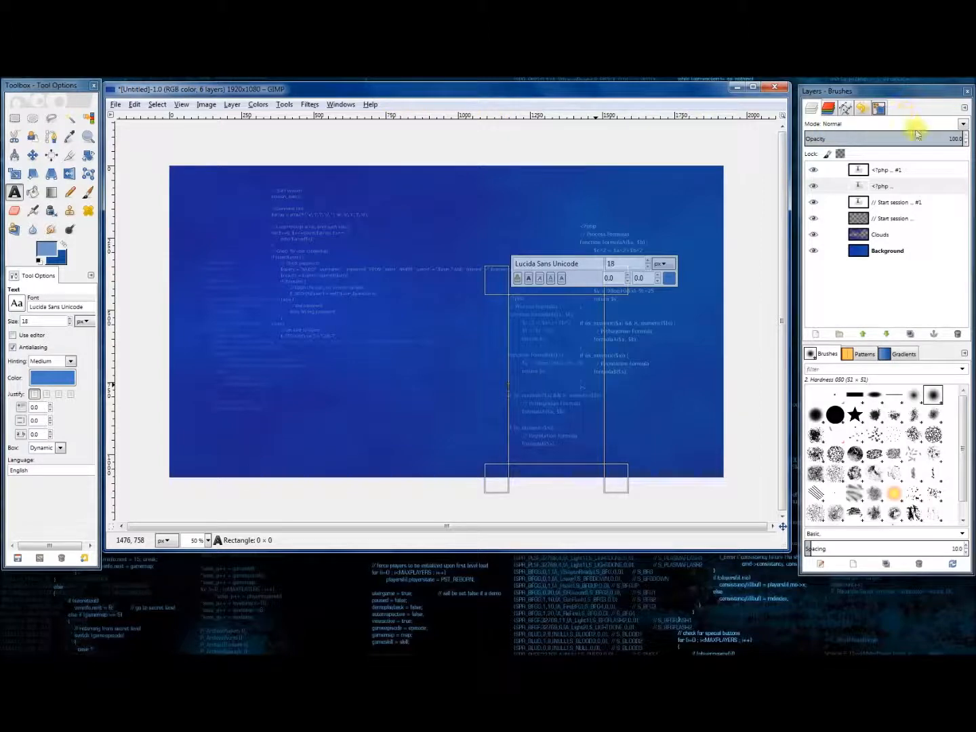
# Step: Lower the original <?php layer's opacity to 64.7 and repeat the Blur filter on it
pyautogui.moveTo(917, 137); pyautogui.dragTo(915, 139)
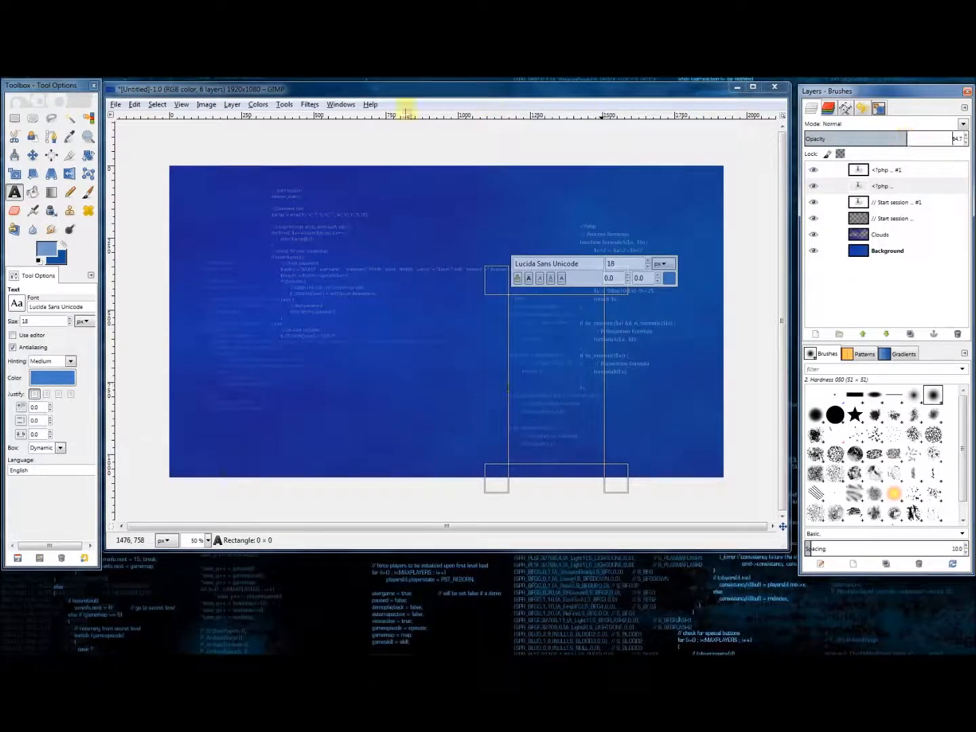
pyautogui.click(311, 105)
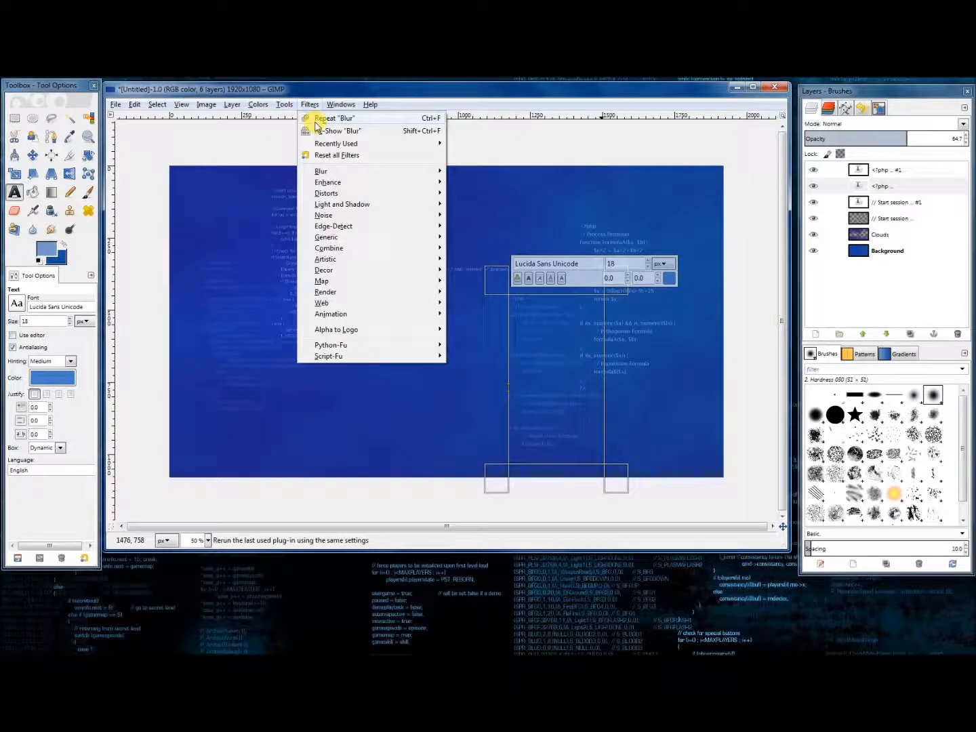
pyautogui.click(317, 121)
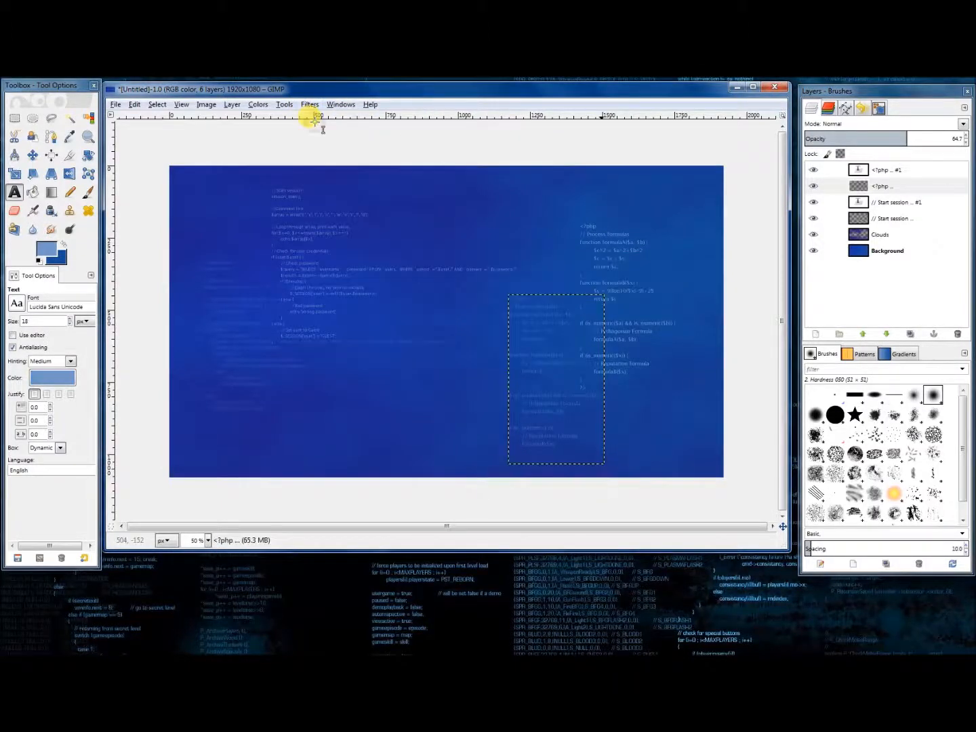
pyautogui.click(889, 254)
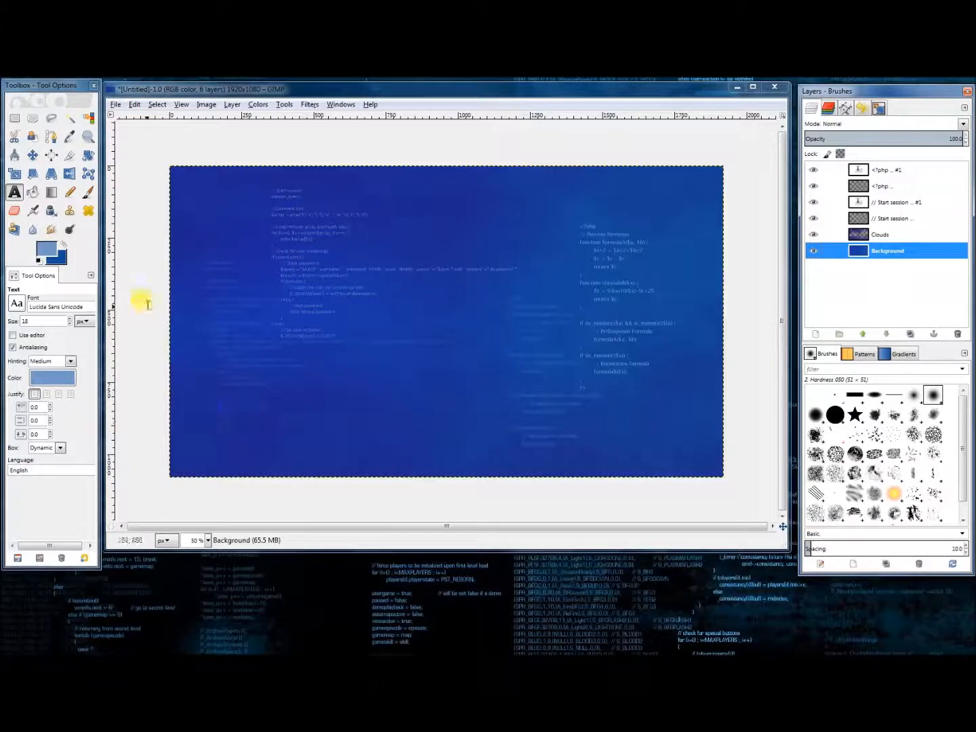
pyautogui.click(862, 170)
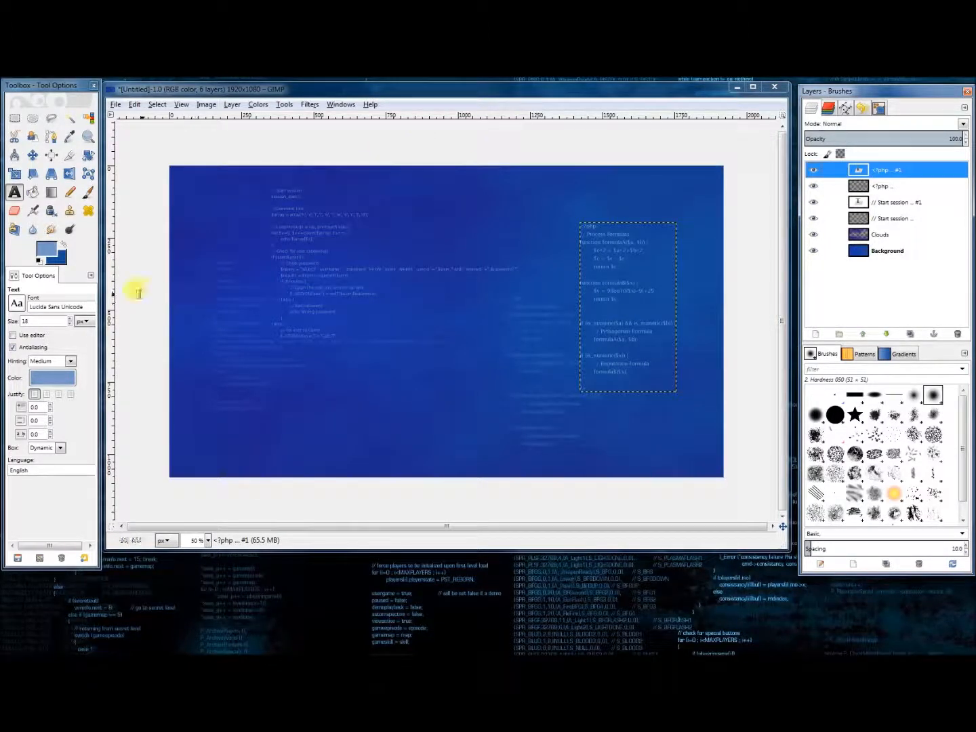
pyautogui.click(880, 250)
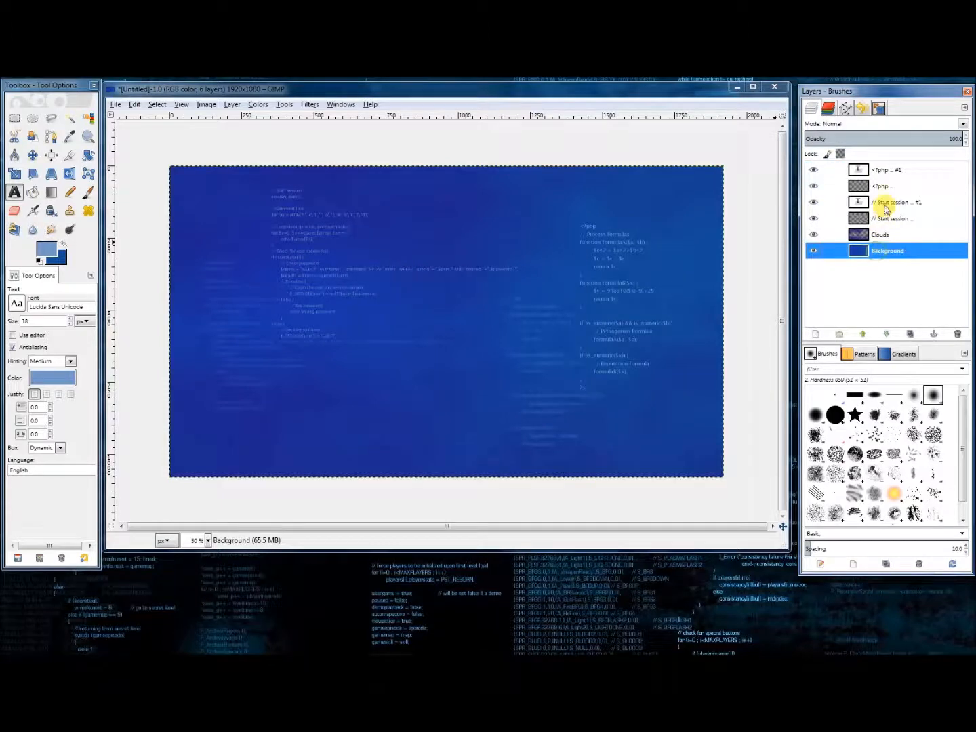
# Step: With the duplicate <?php layer active, keep 7798c4 as the foreground color and set the Text tool to KaiTi at 20 px
pyautogui.click(875, 172)
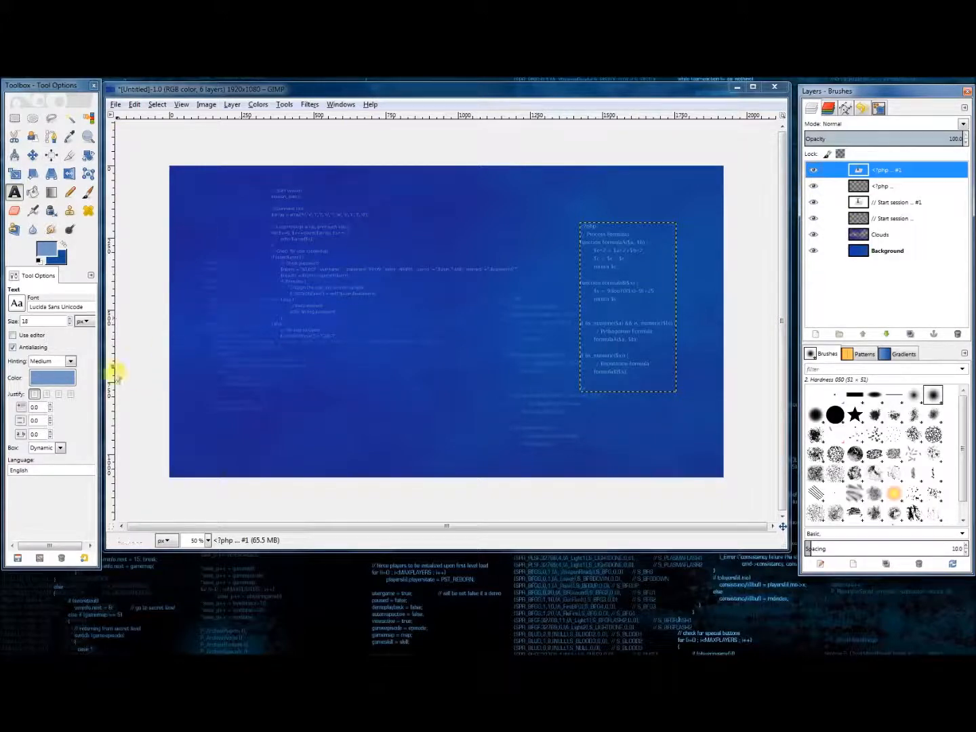
pyautogui.click(45, 250)
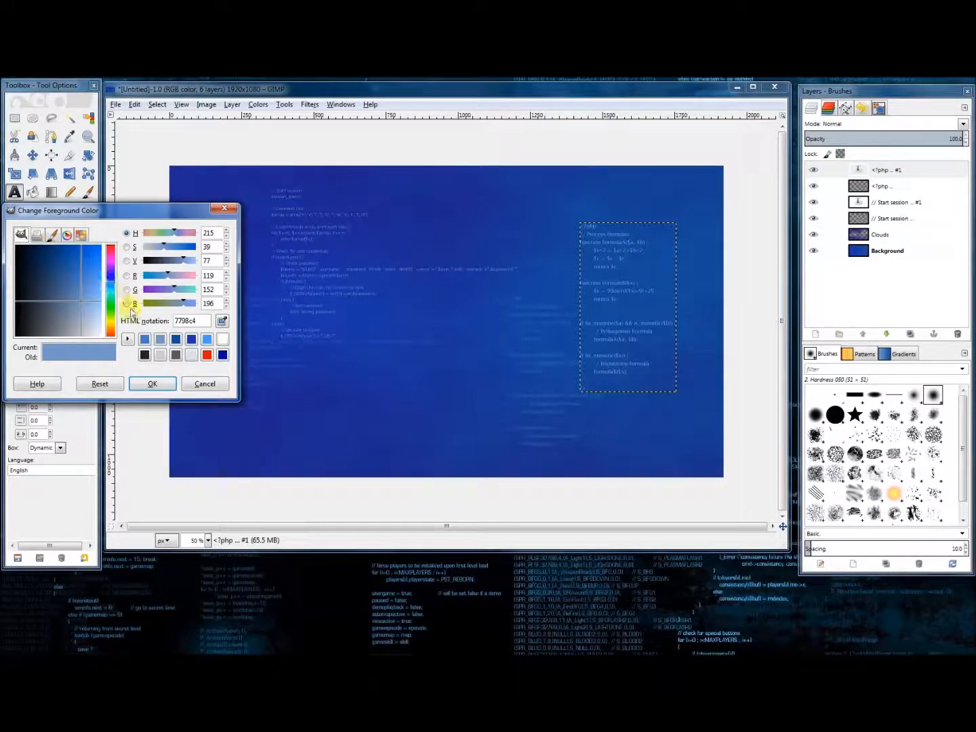
pyautogui.click(153, 383)
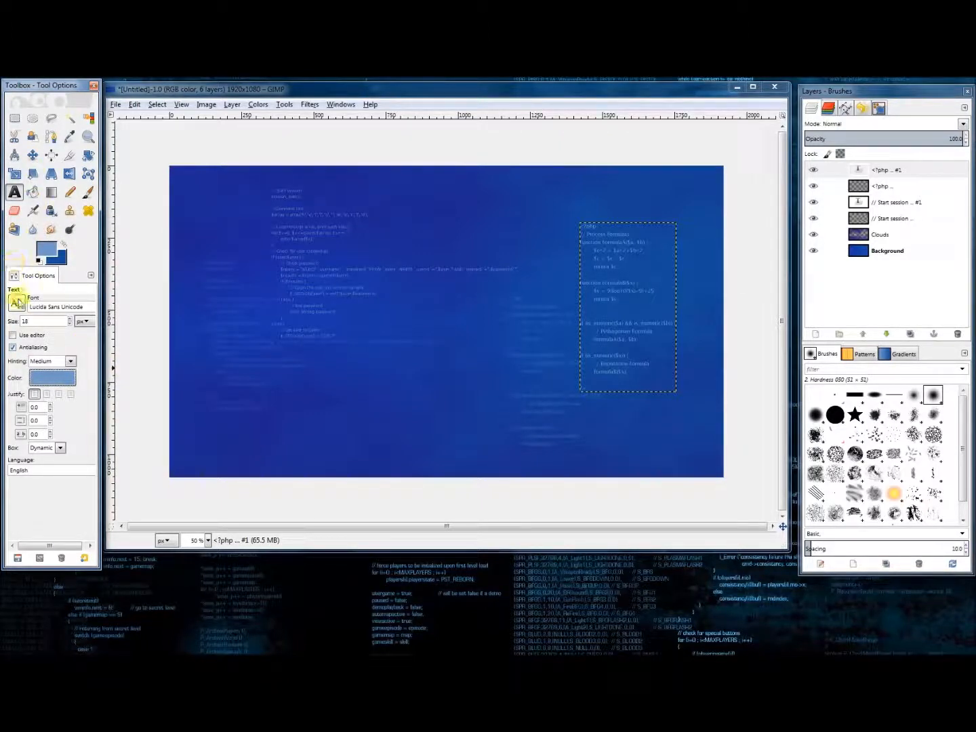
pyautogui.click(17, 302)
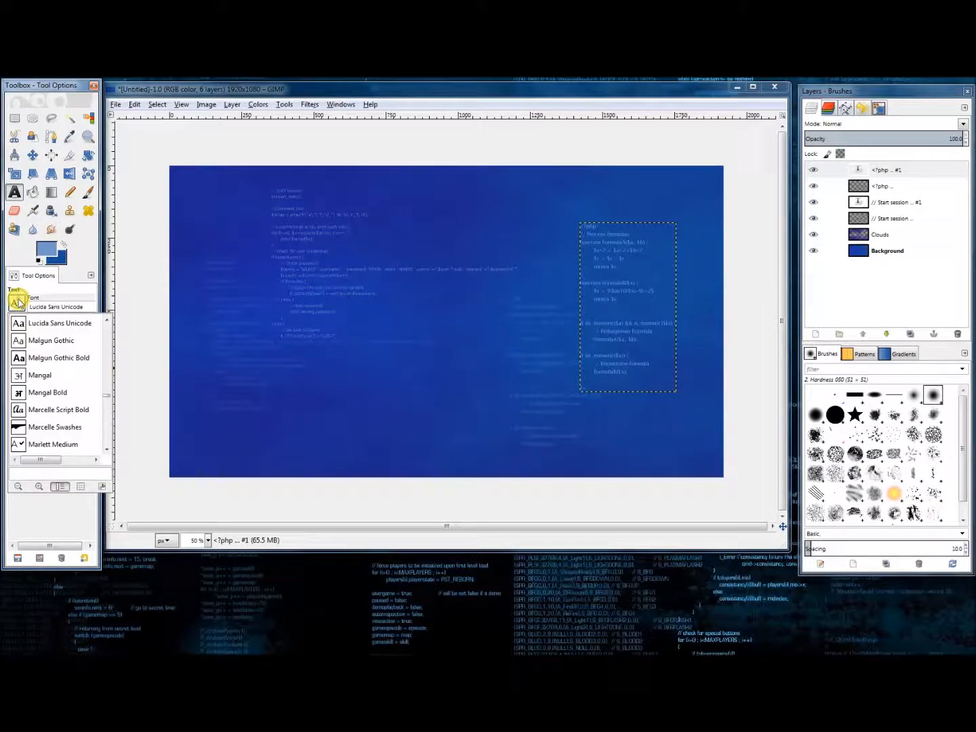
pyautogui.scroll(8, 36, 359)
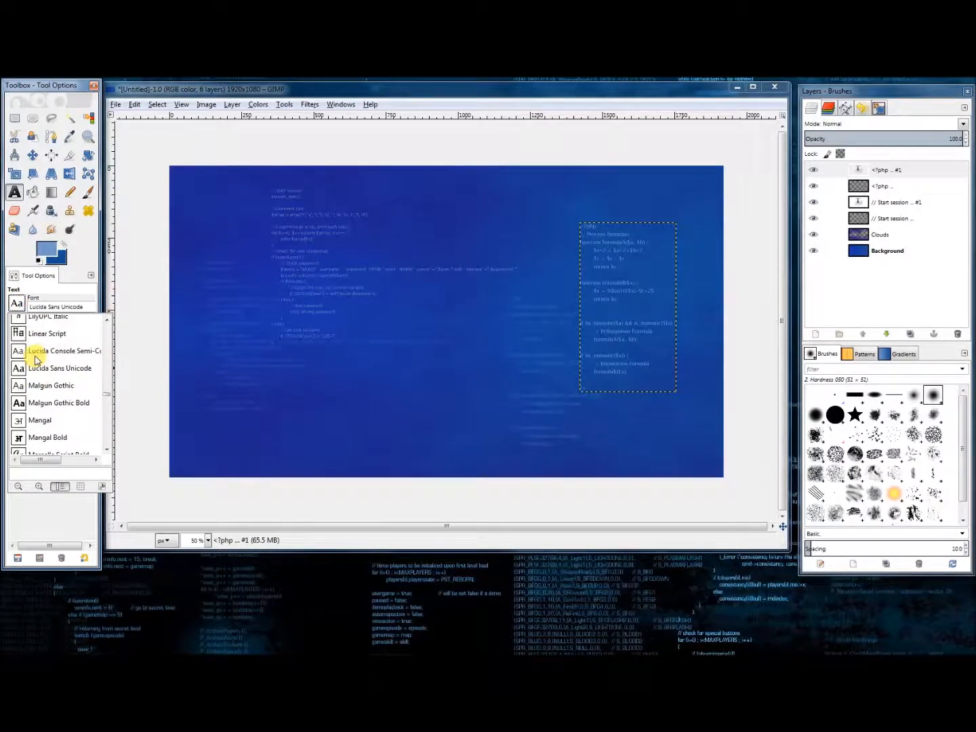
pyautogui.scroll(6, 35, 359)
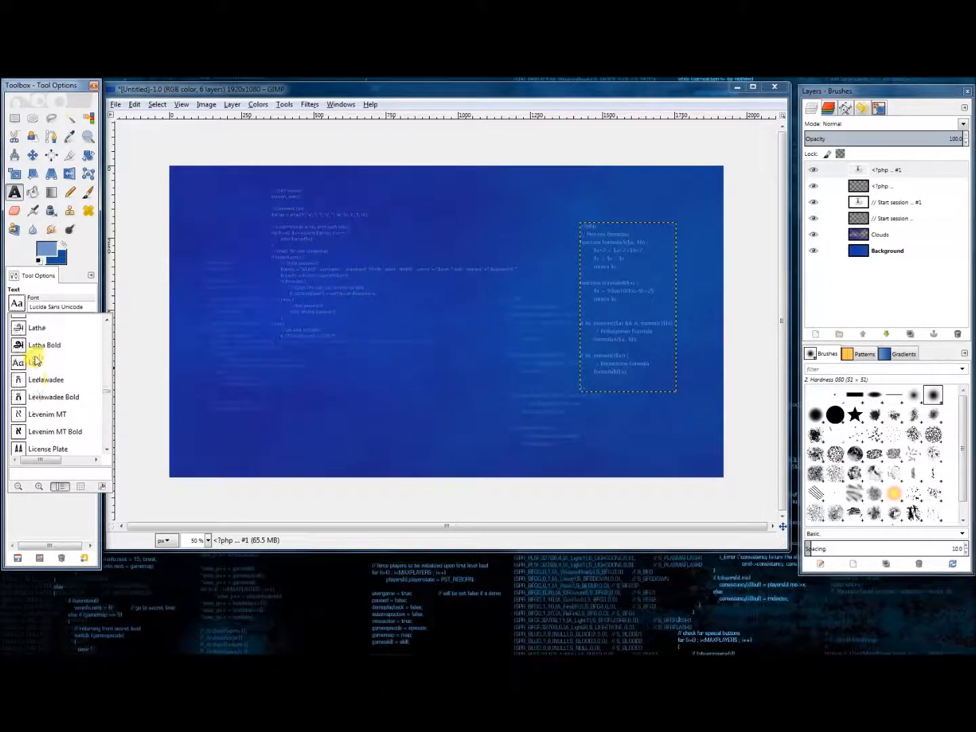
pyautogui.scroll(4, 35, 359)
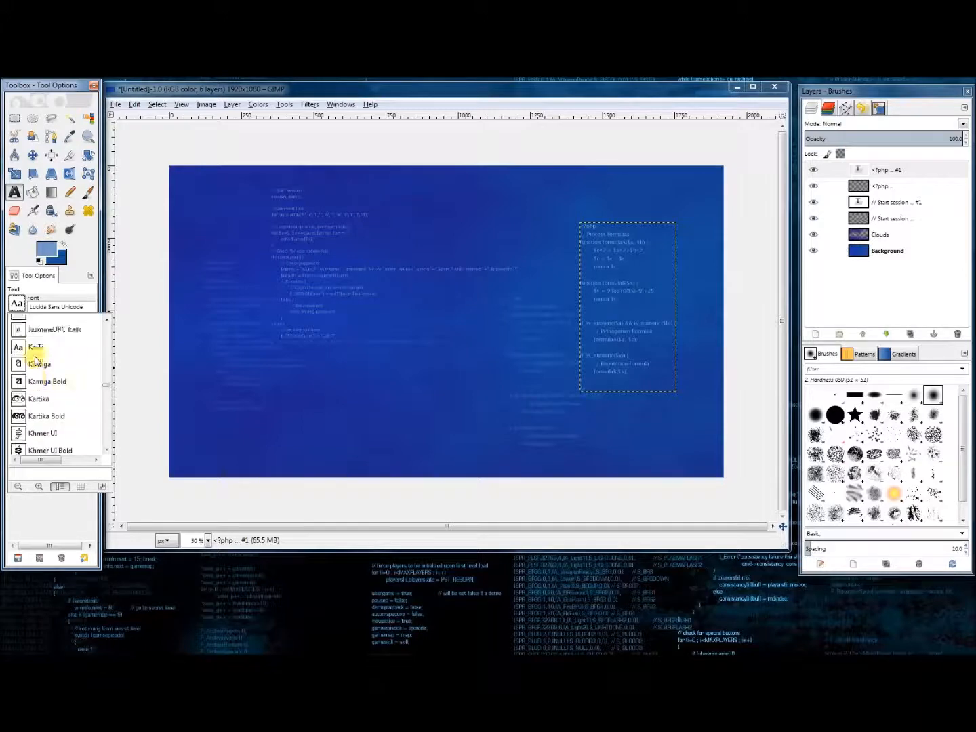
pyautogui.click(35, 349)
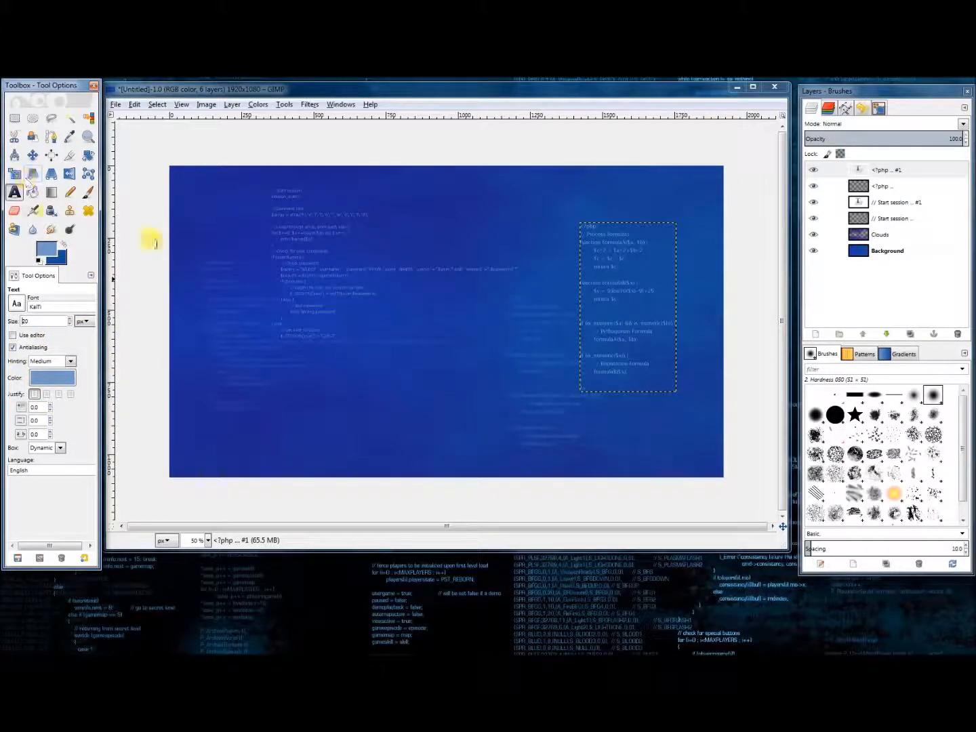
pyautogui.click(333, 446)
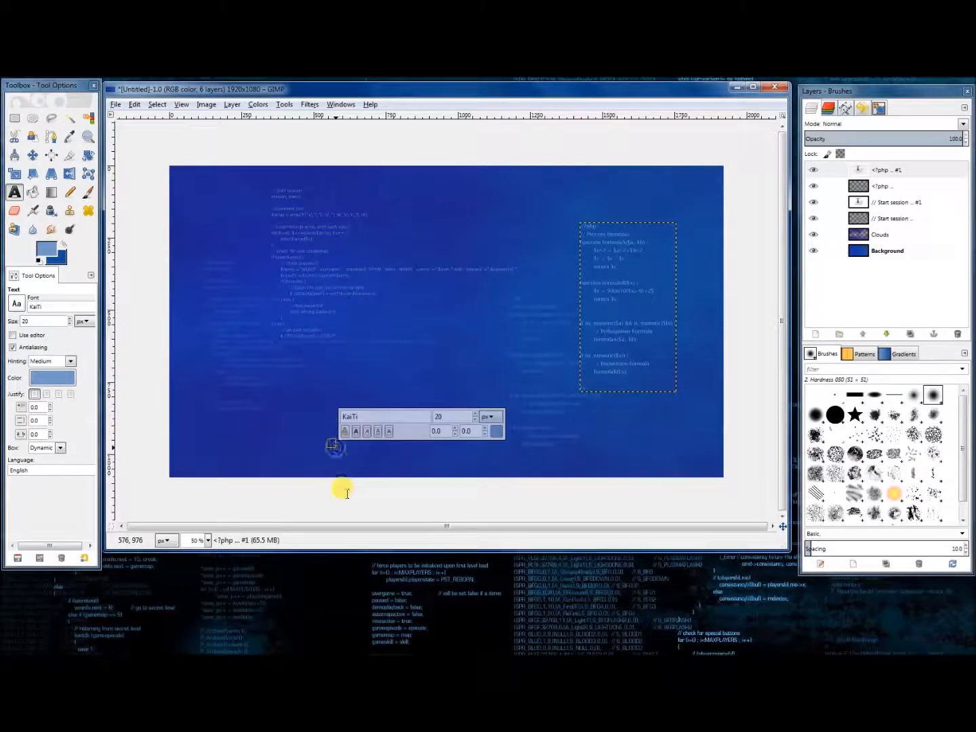
pyautogui.write('@')
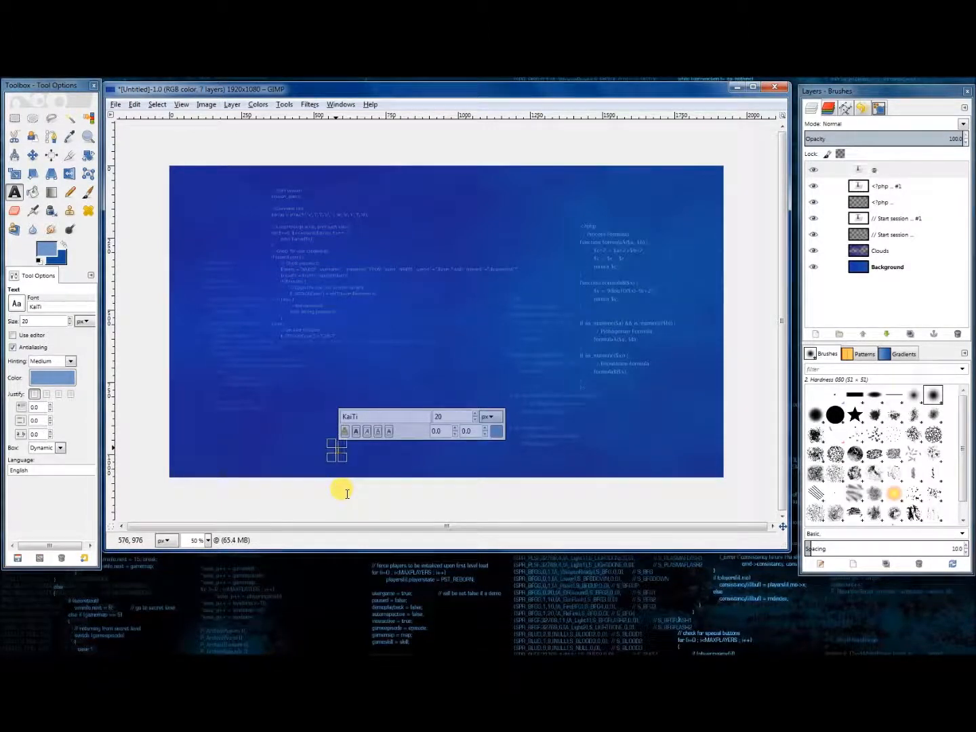
pyautogui.write('tunnelrat')
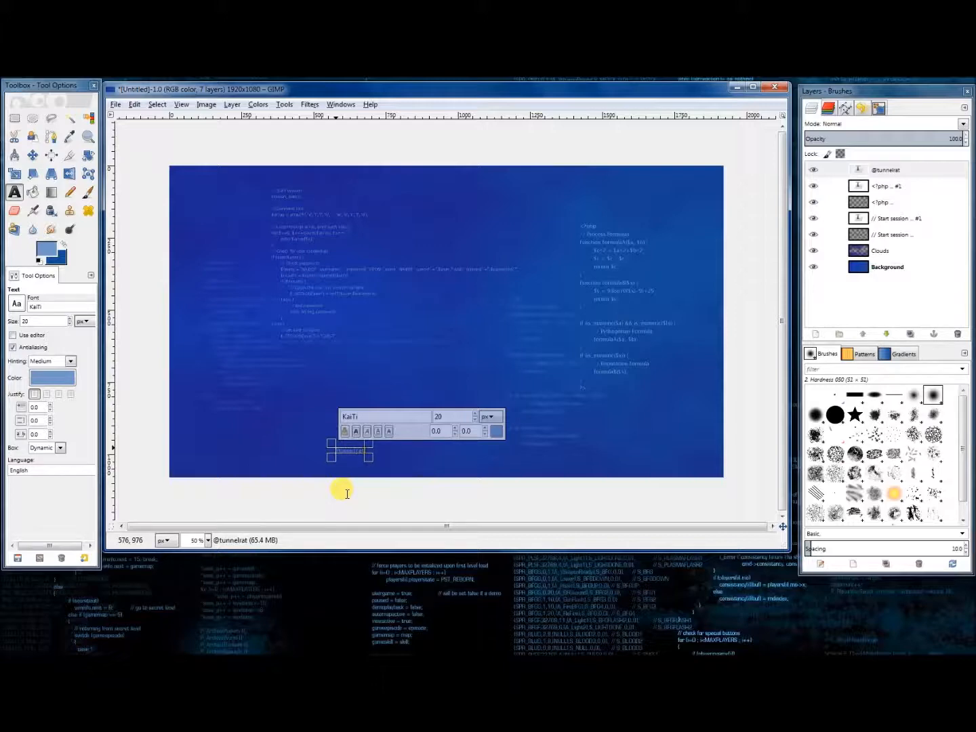
pyautogui.click(70, 318)
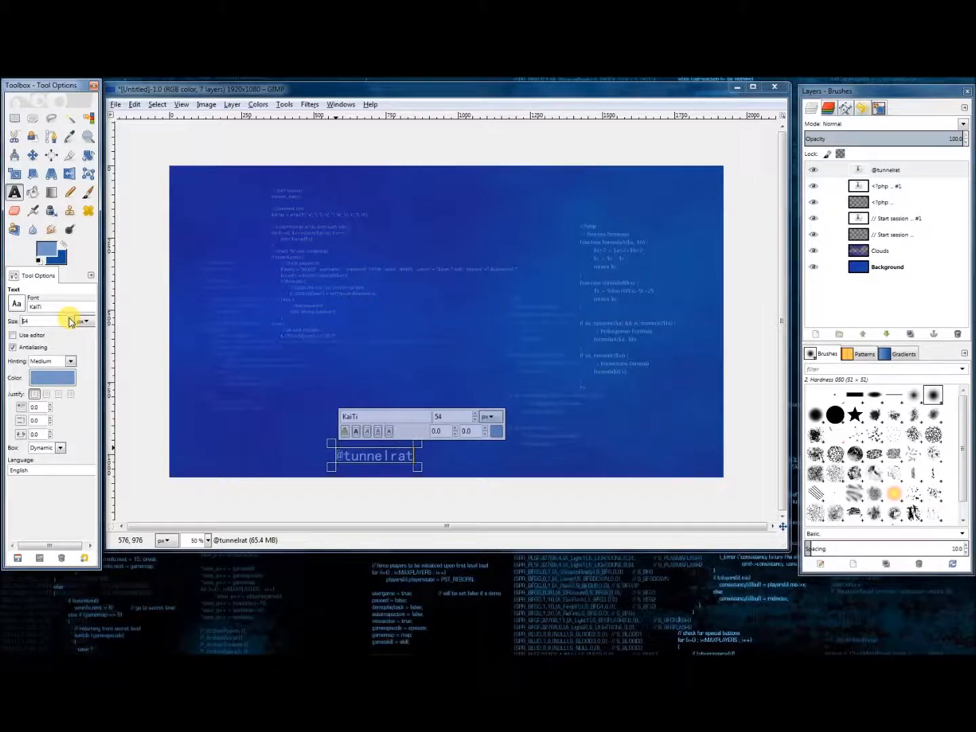
pyautogui.click(70, 325)
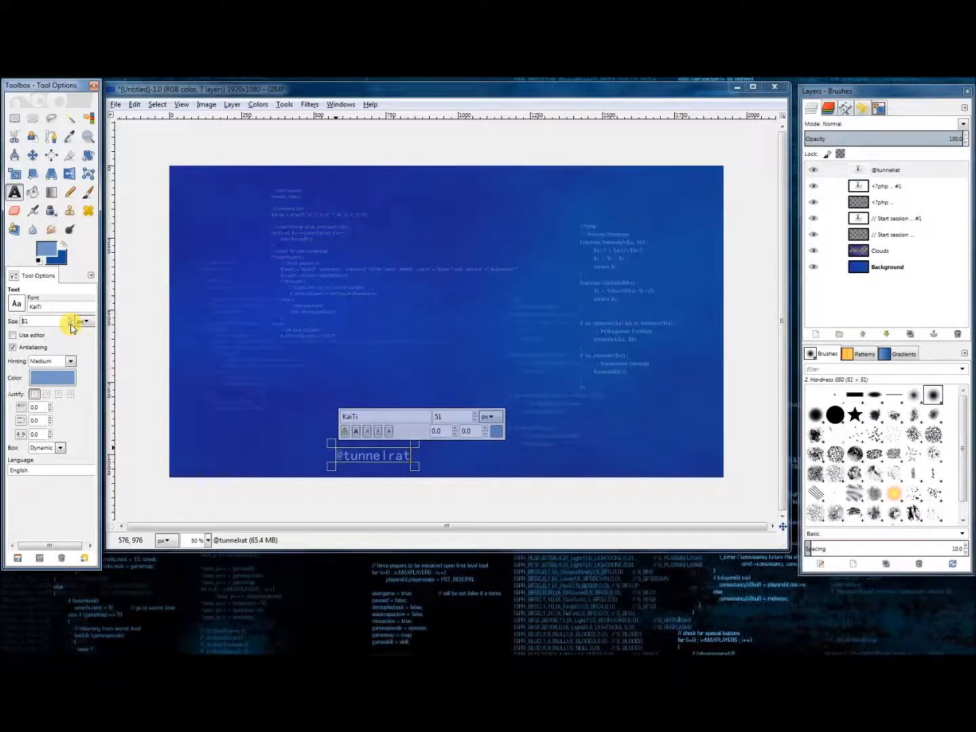
pyautogui.scroll(1, 71, 324)
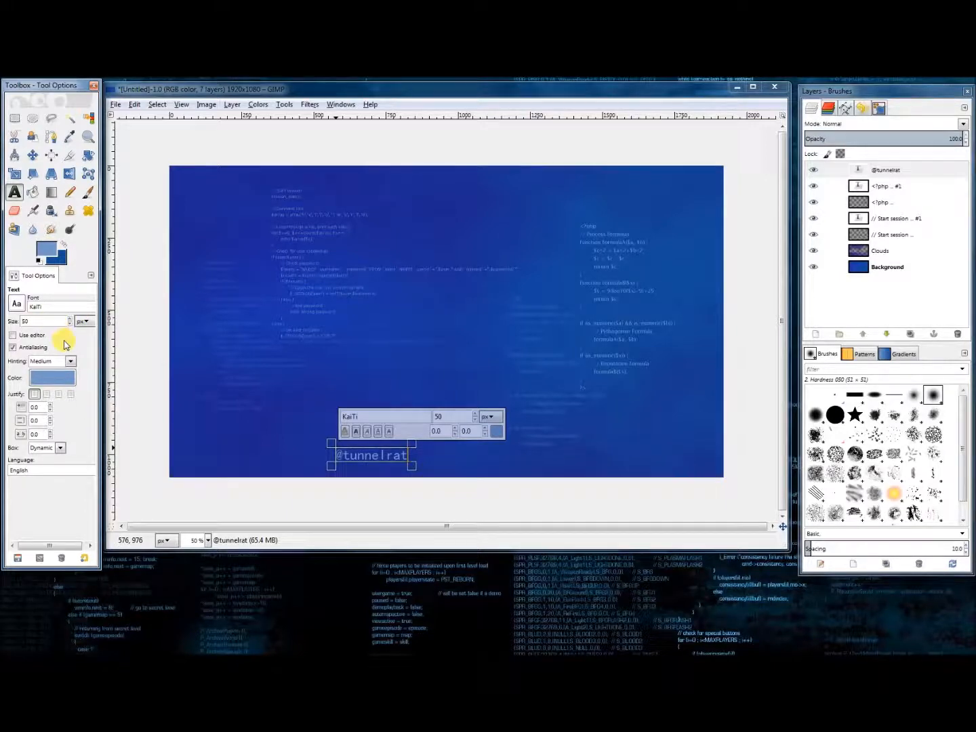
pyautogui.moveTo(337, 452); pyautogui.dragTo(376, 452)
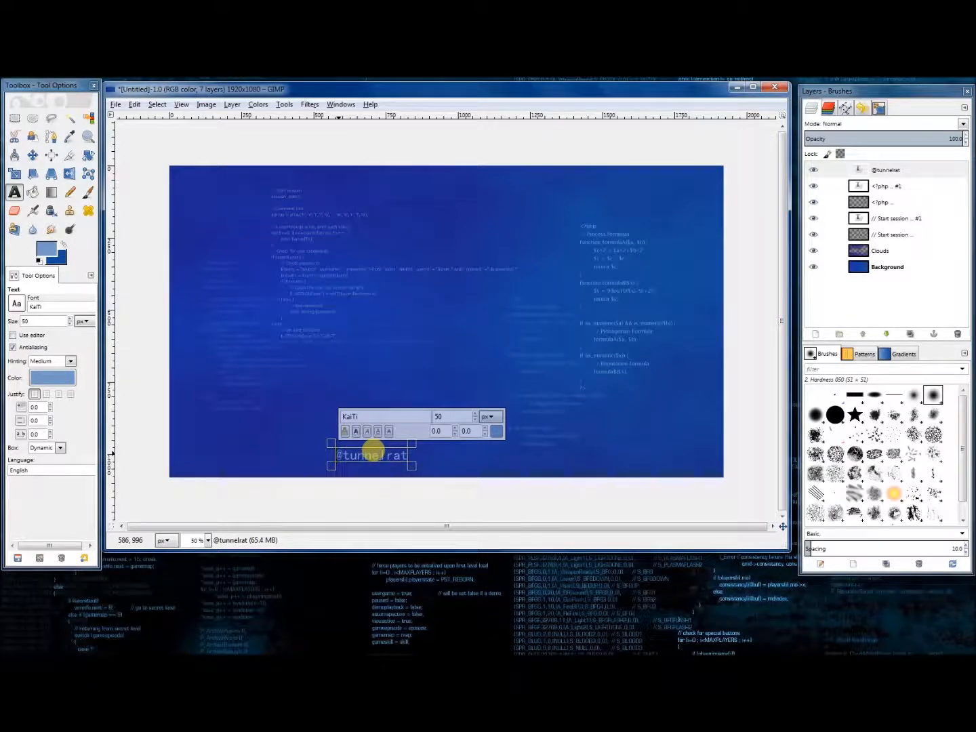
pyautogui.write('steemi')
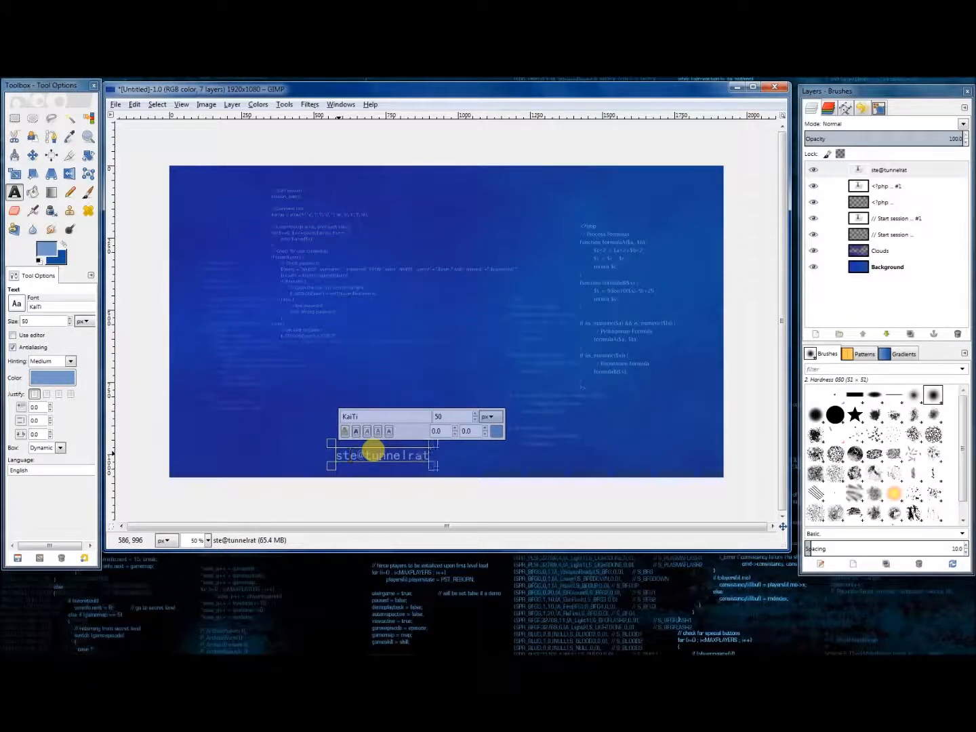
pyautogui.write('t.com/')
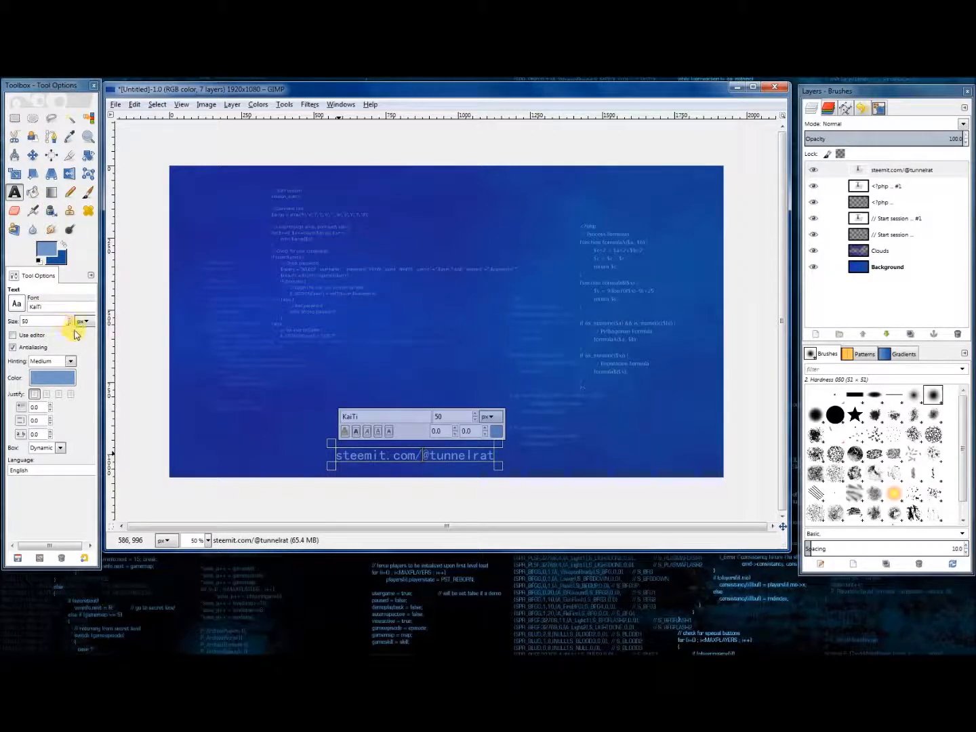
pyautogui.click(70, 324)
pyautogui.click(69, 324)
pyautogui.click(69, 324)
pyautogui.click(69, 324)
pyautogui.click(69, 324)
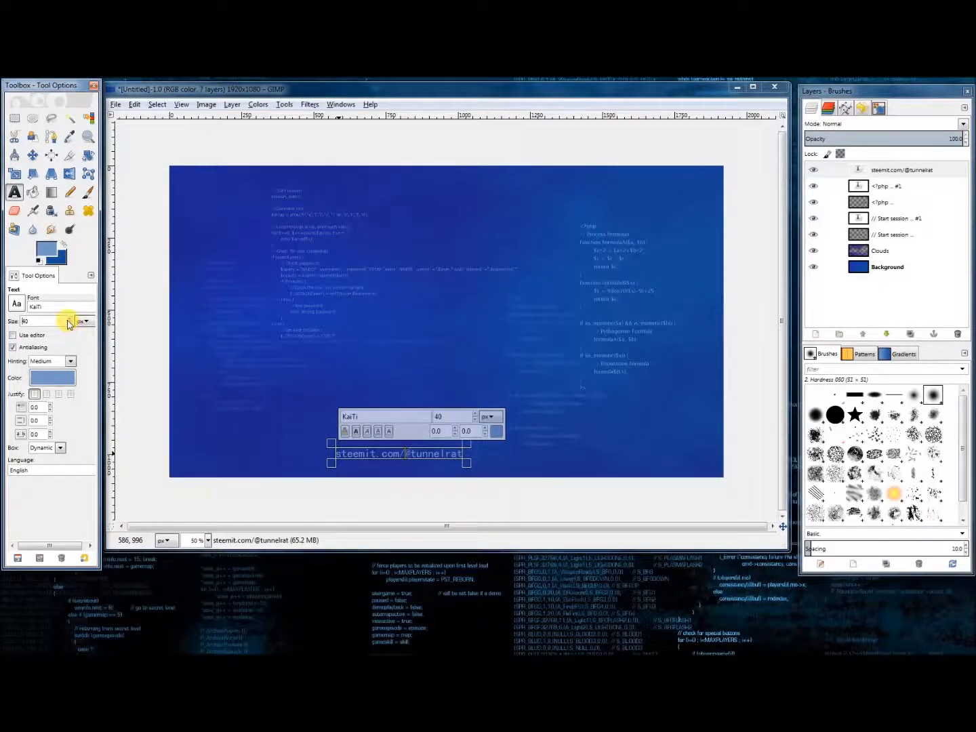
pyautogui.click(33, 155)
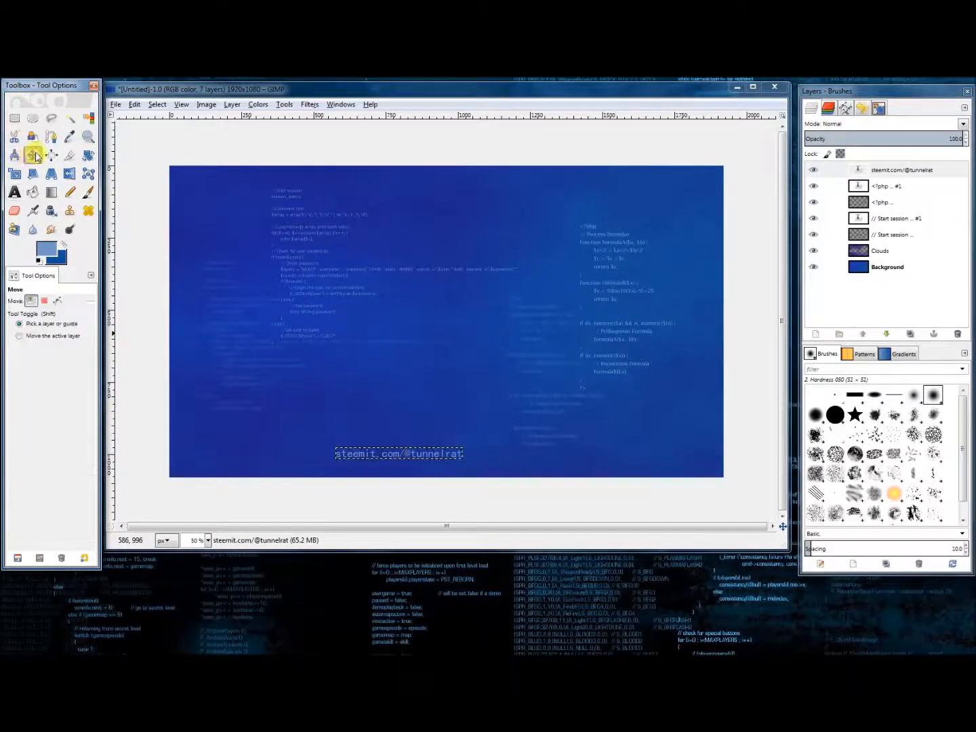
pyautogui.moveTo(372, 457); pyautogui.dragTo(391, 430)
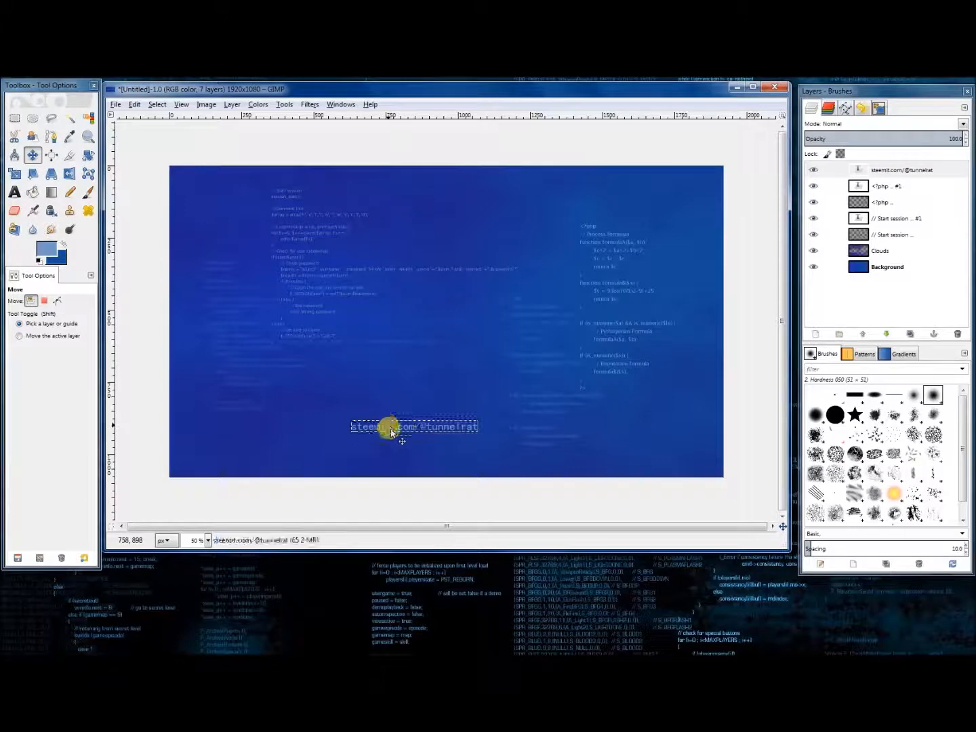
pyautogui.rightClick(867, 173)
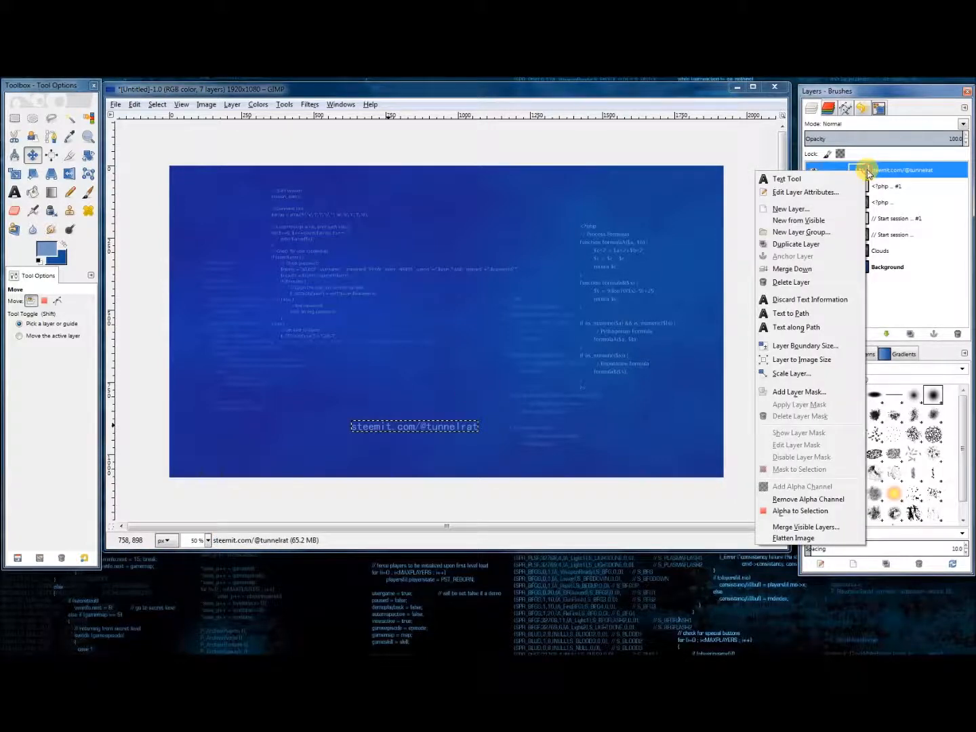
pyautogui.click(797, 244)
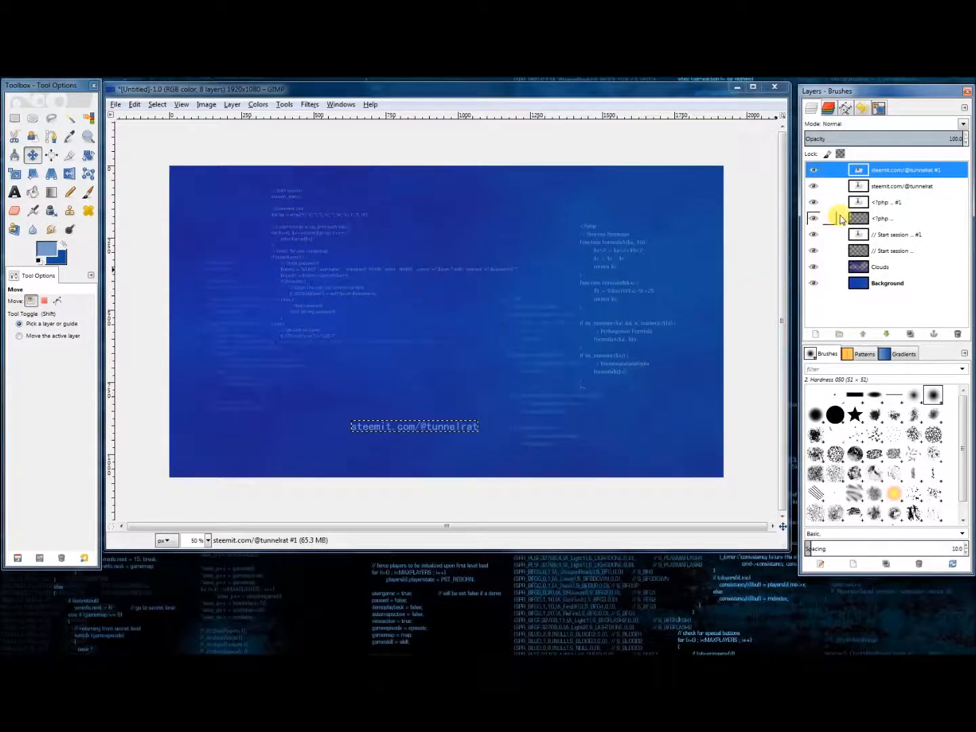
pyautogui.click(857, 186)
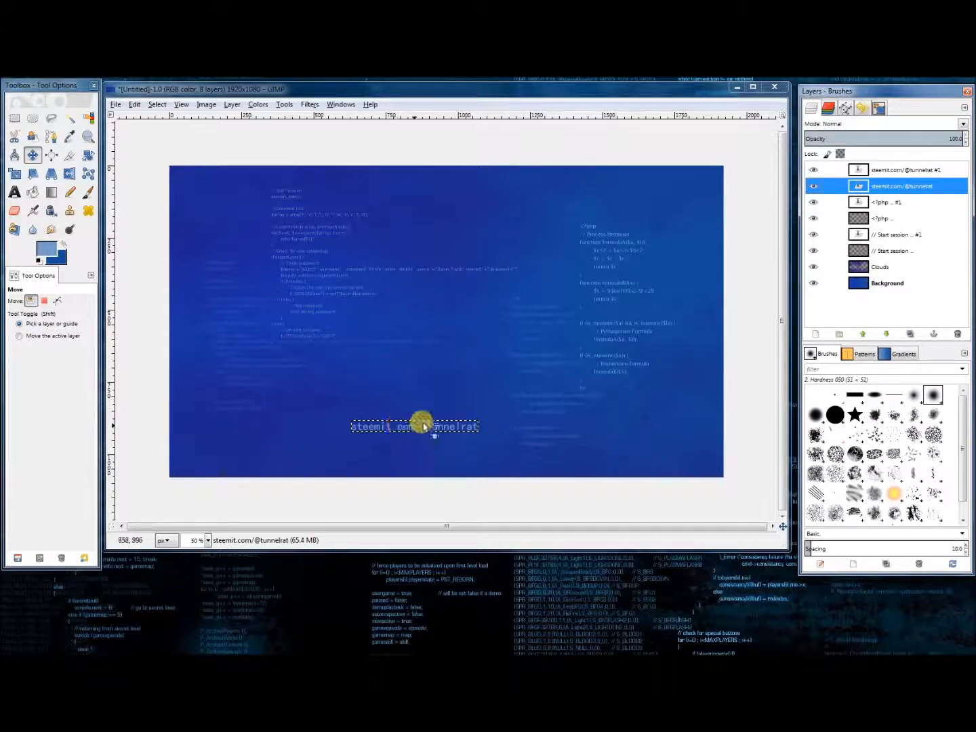
pyautogui.click(883, 170)
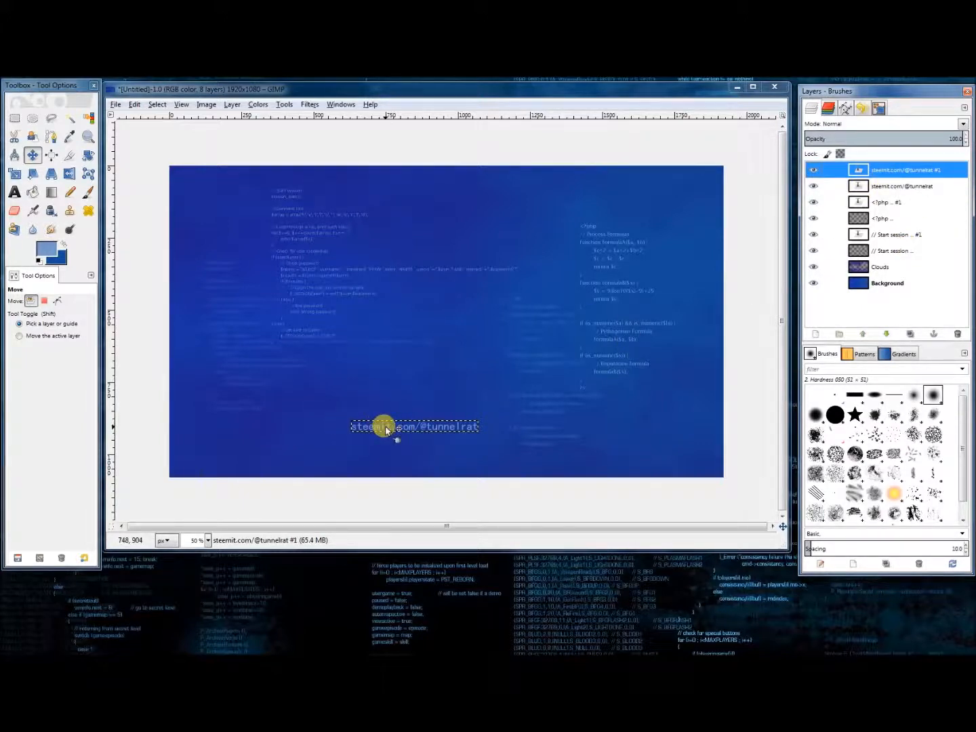
pyautogui.moveTo(384, 426); pyautogui.dragTo(384, 430)
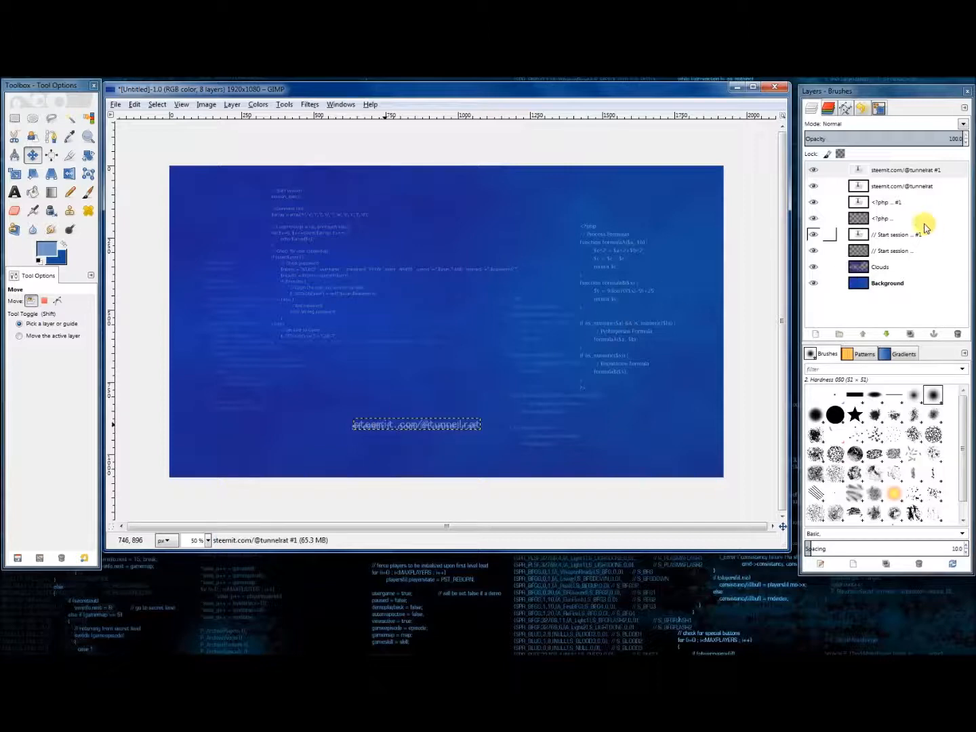
pyautogui.click(858, 186)
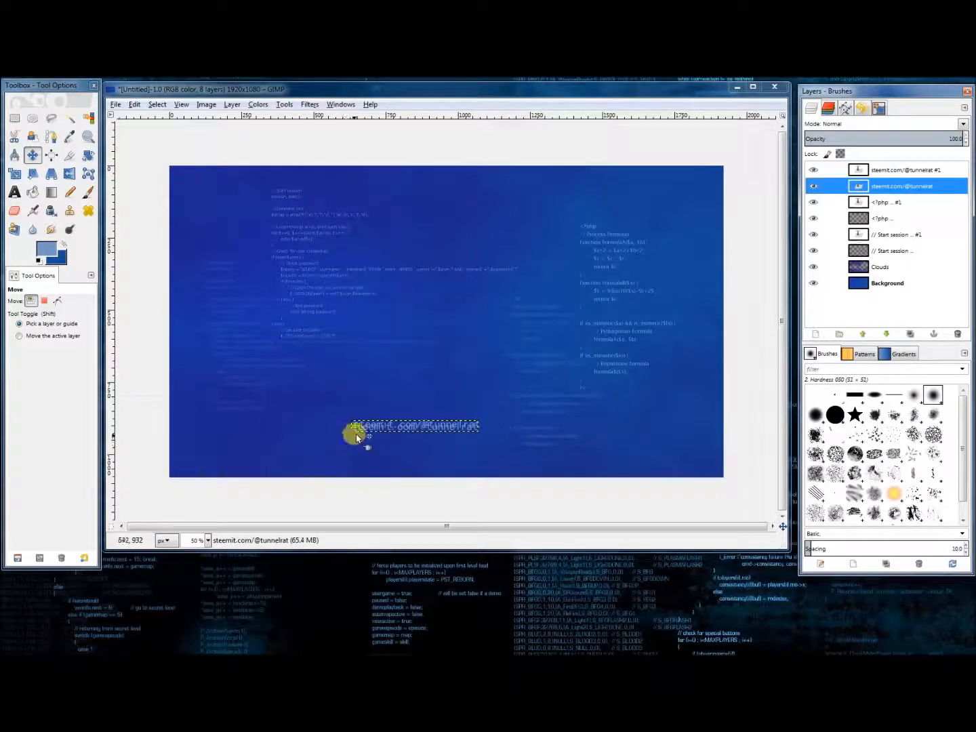
pyautogui.moveTo(361, 434); pyautogui.dragTo(326, 452)
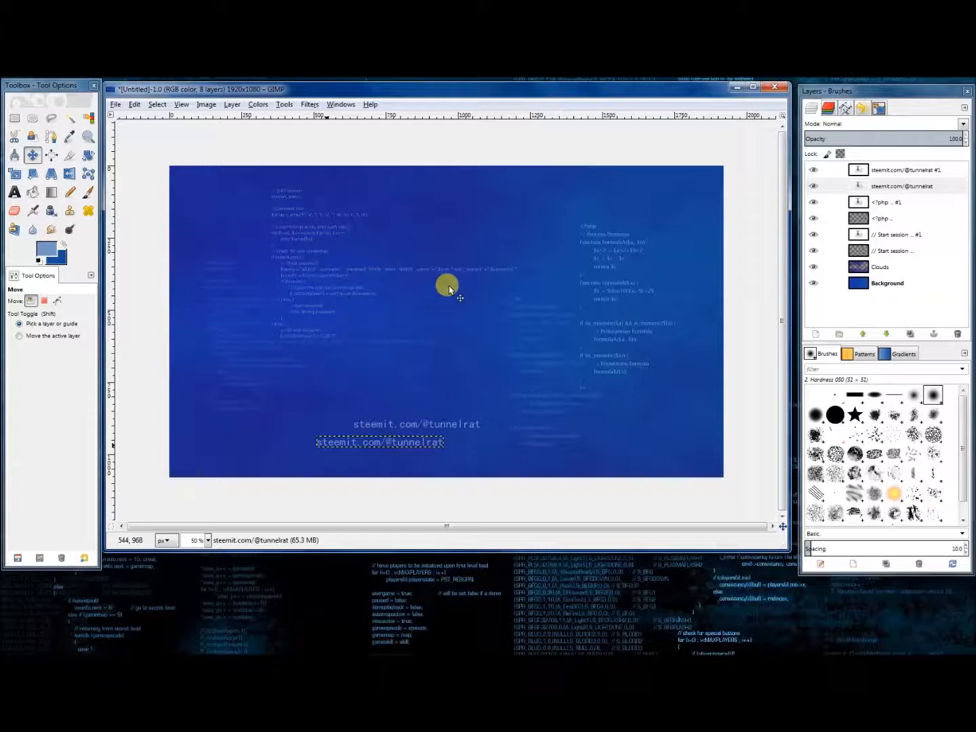
pyautogui.rightClick(886, 189)
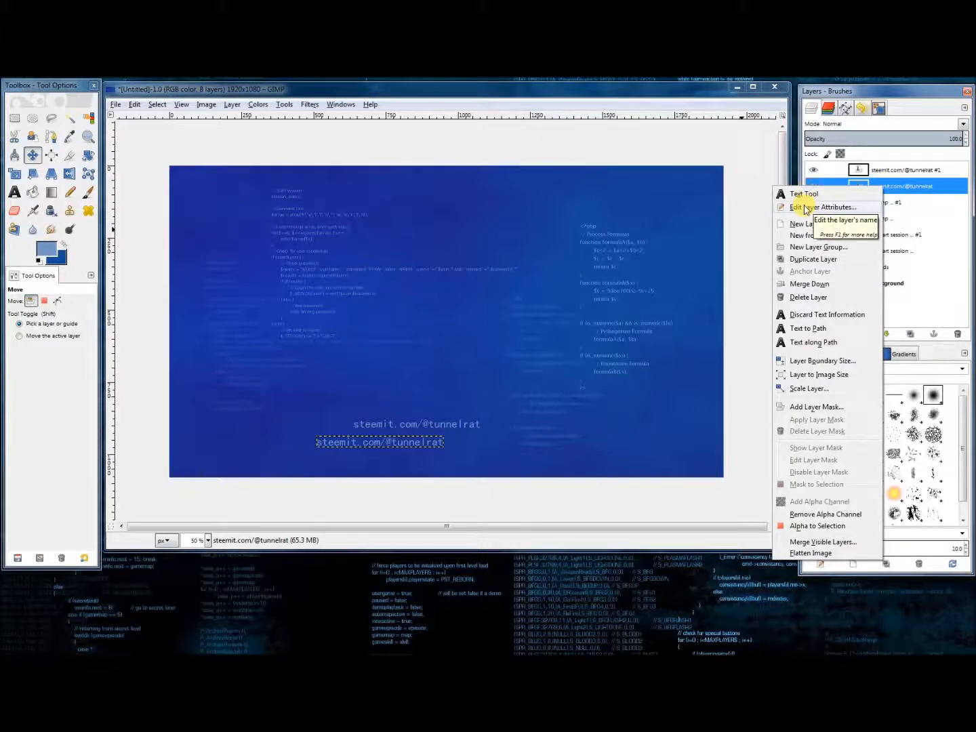
pyautogui.click(463, 379)
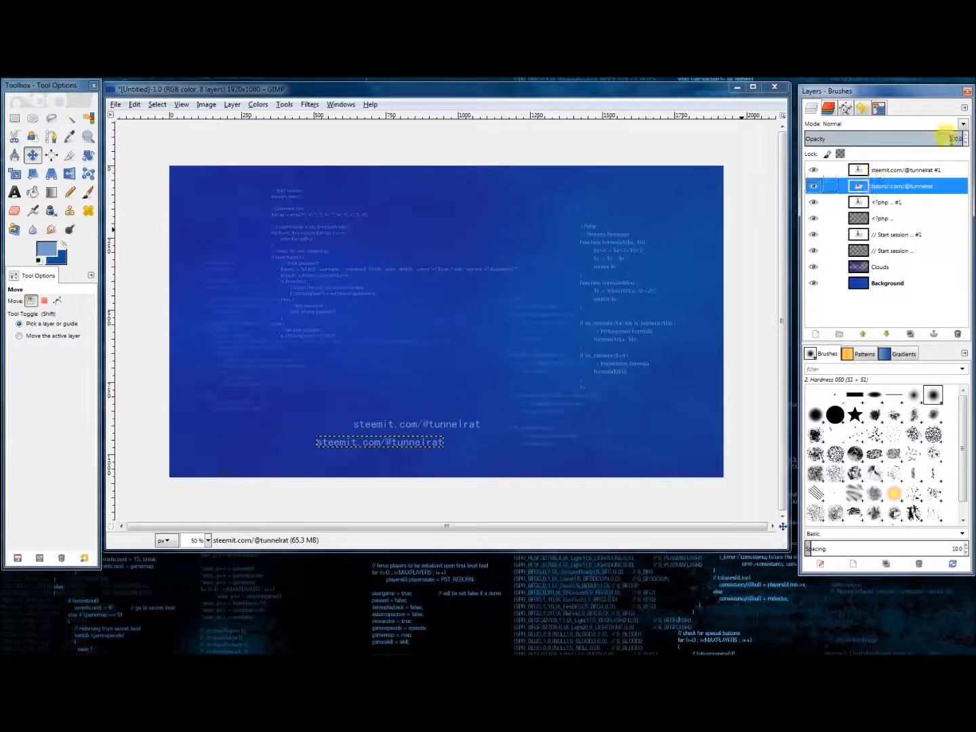
pyautogui.moveTo(938, 139); pyautogui.dragTo(914, 138)
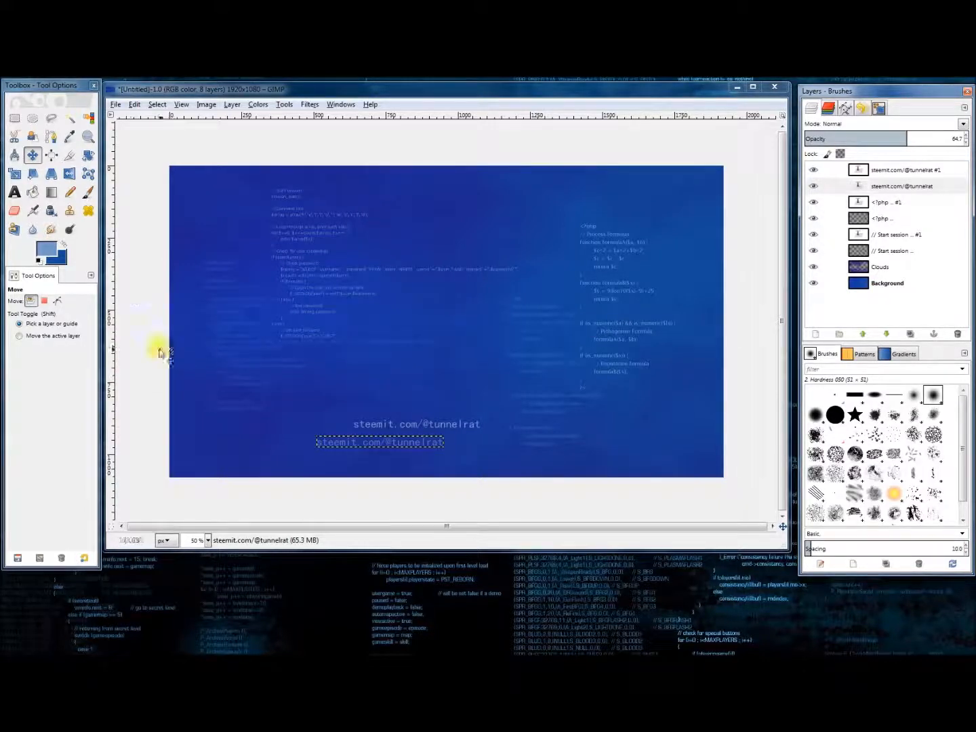
pyautogui.click(14, 192)
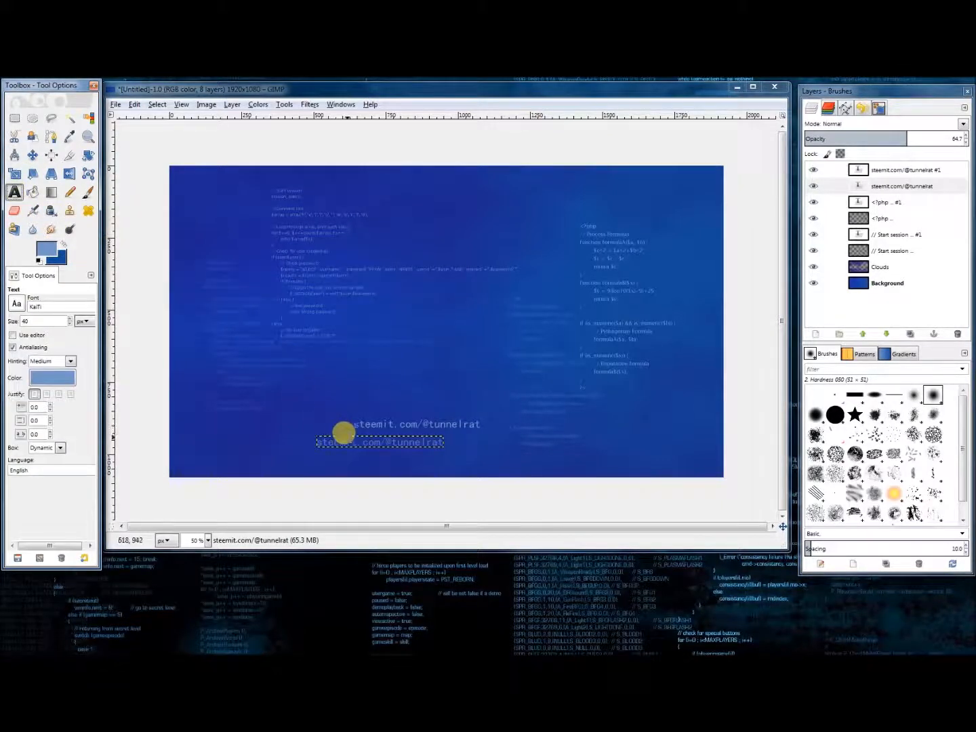
pyautogui.click(344, 433)
pyautogui.hotkey('ctrl', 'a')
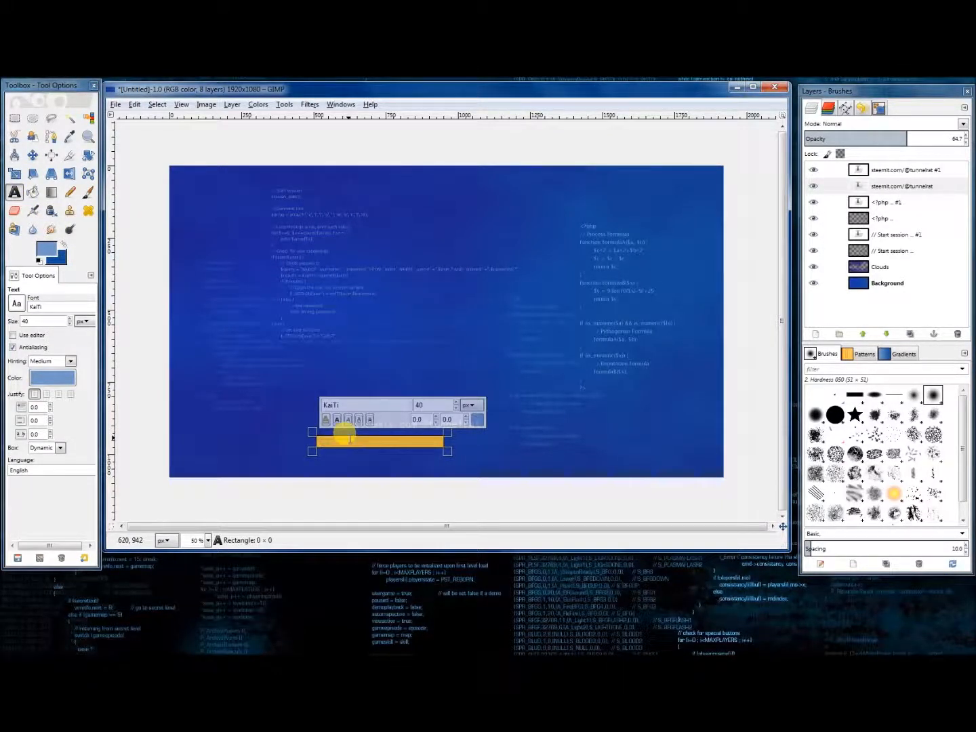
pyautogui.click(52, 380)
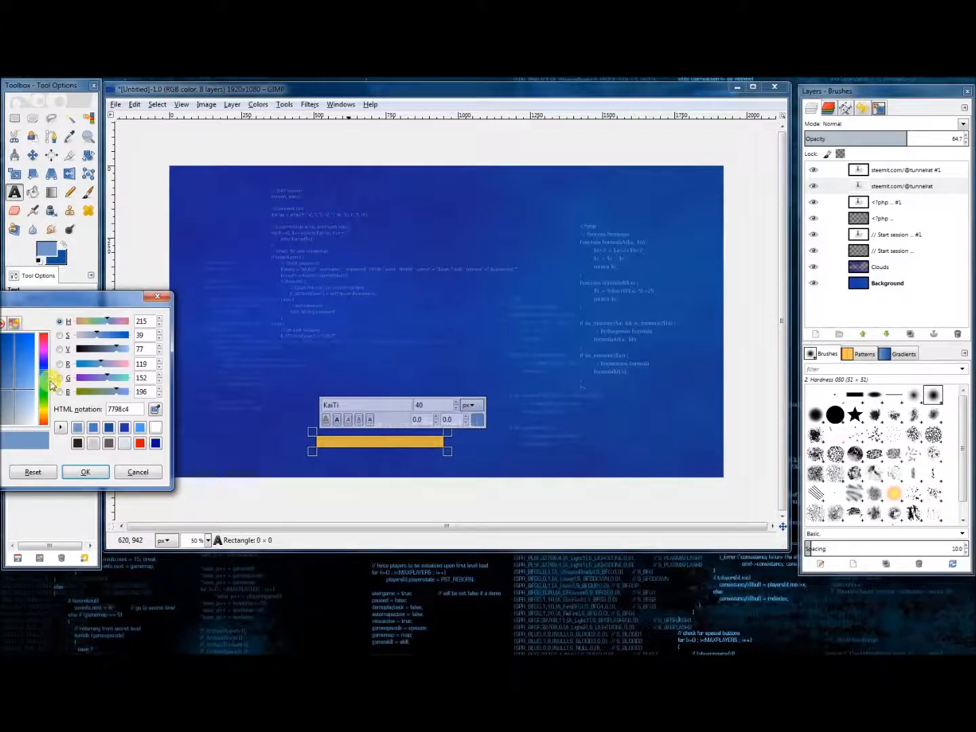
pyautogui.click(80, 428)
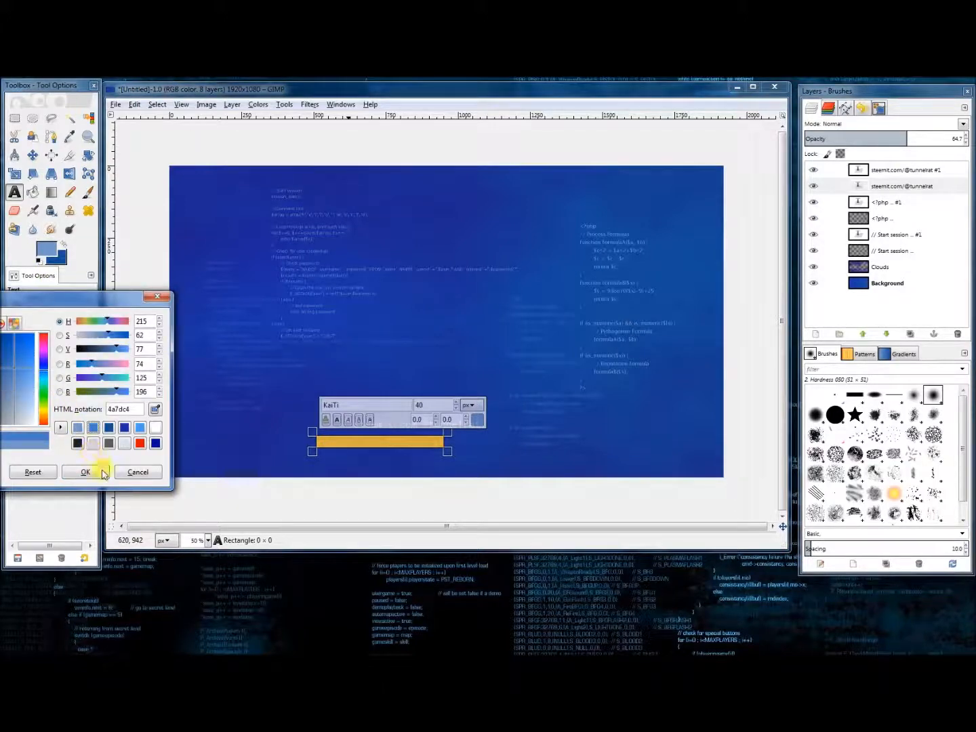
pyautogui.click(88, 471)
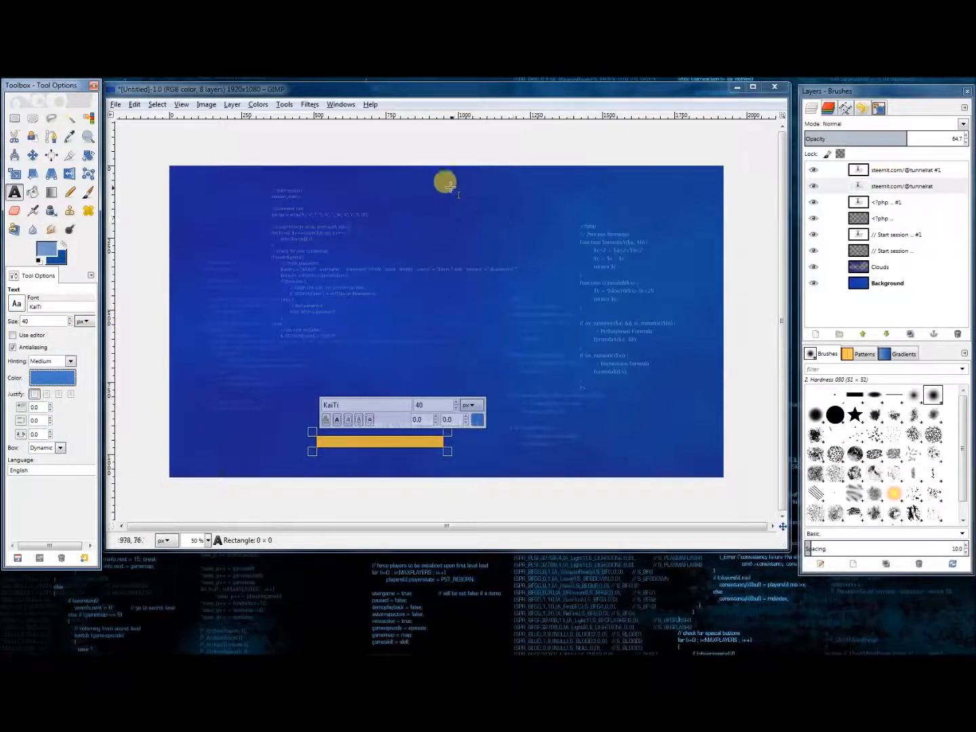
pyautogui.click(344, 442)
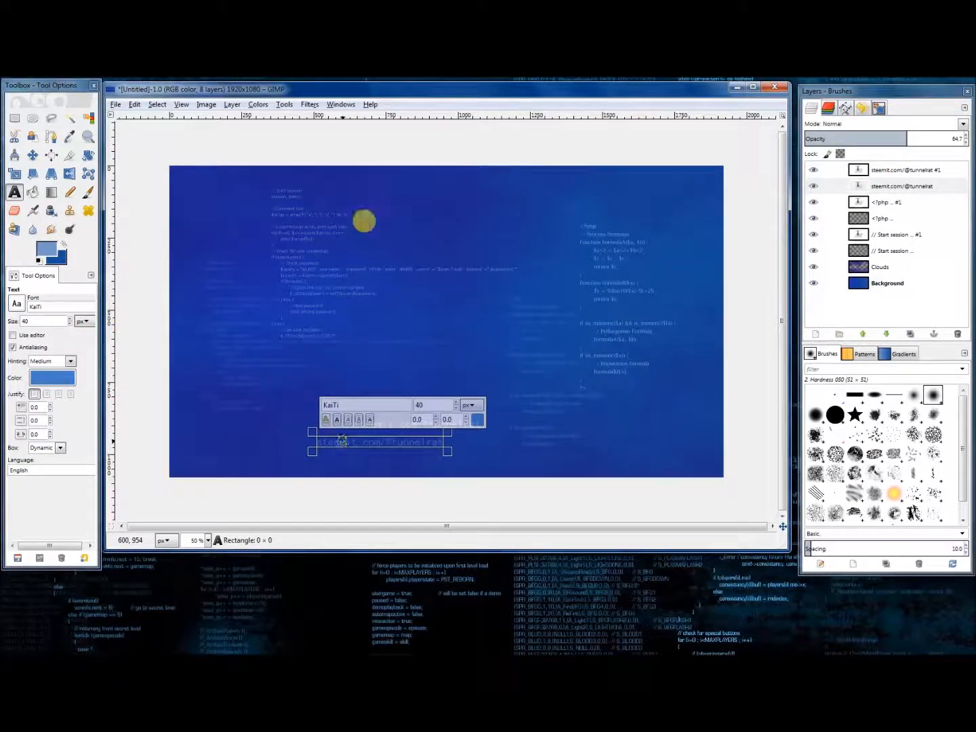
pyautogui.click(308, 104)
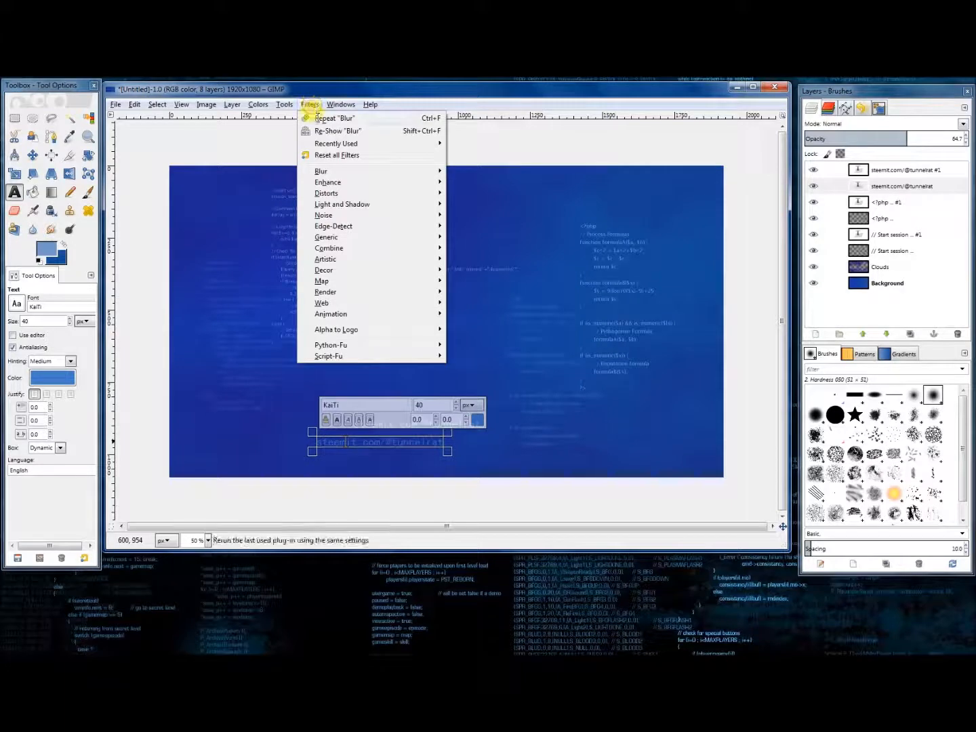
pyautogui.click(320, 119)
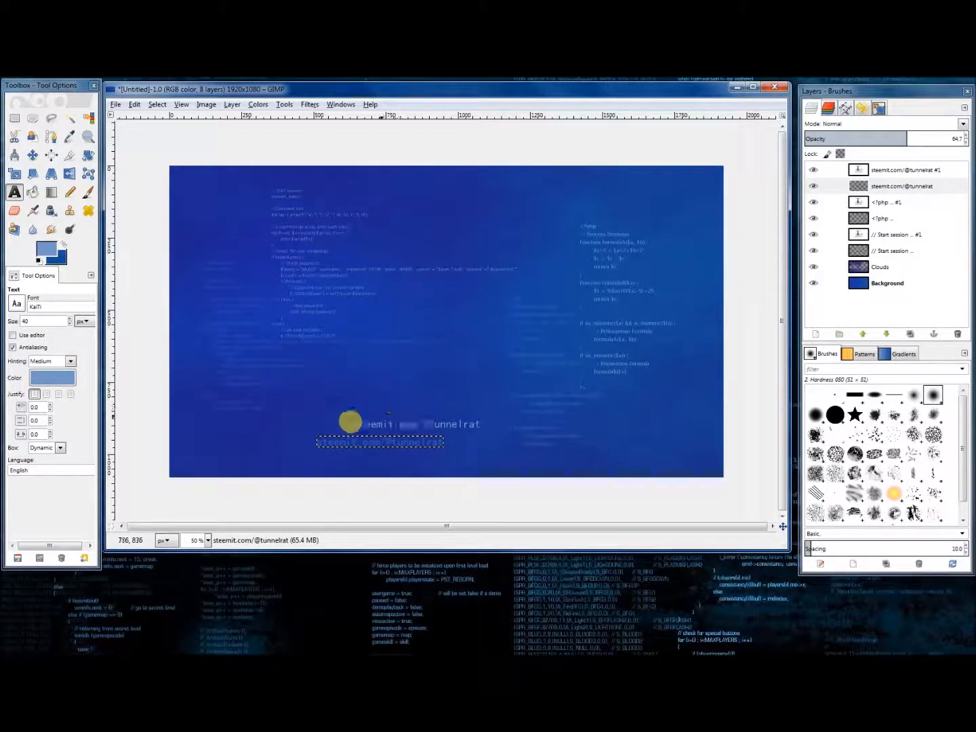
pyautogui.click(32, 155)
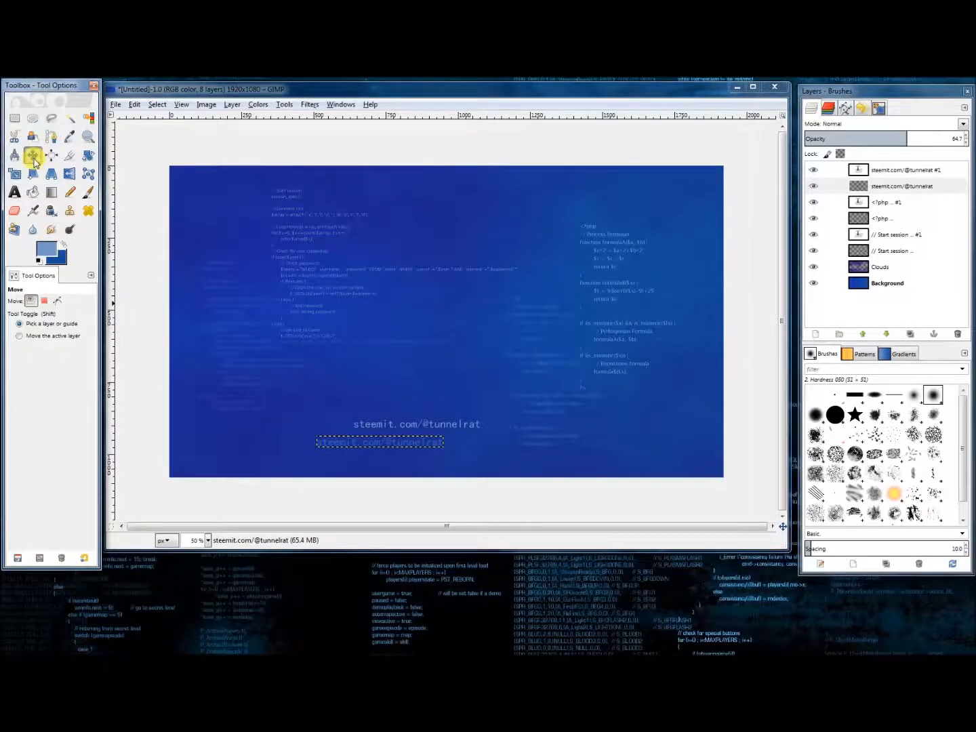
pyautogui.moveTo(346, 444); pyautogui.dragTo(356, 427)
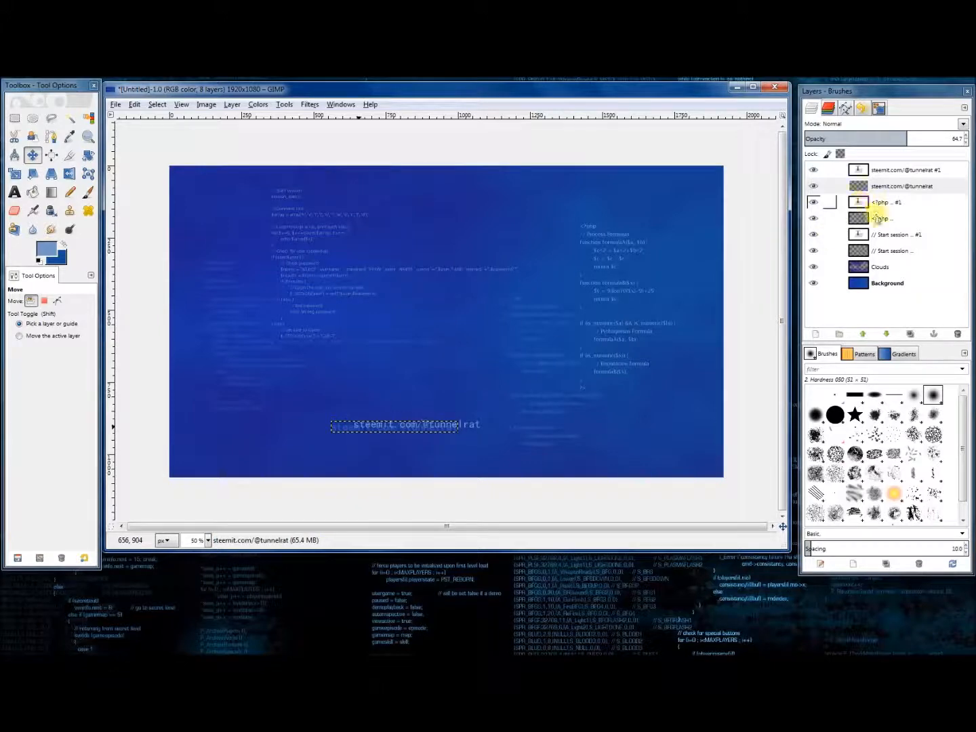
# Step: Make the Background layer active and inspect the text and its blurred copies at 100% zoom
pyautogui.click(885, 283)
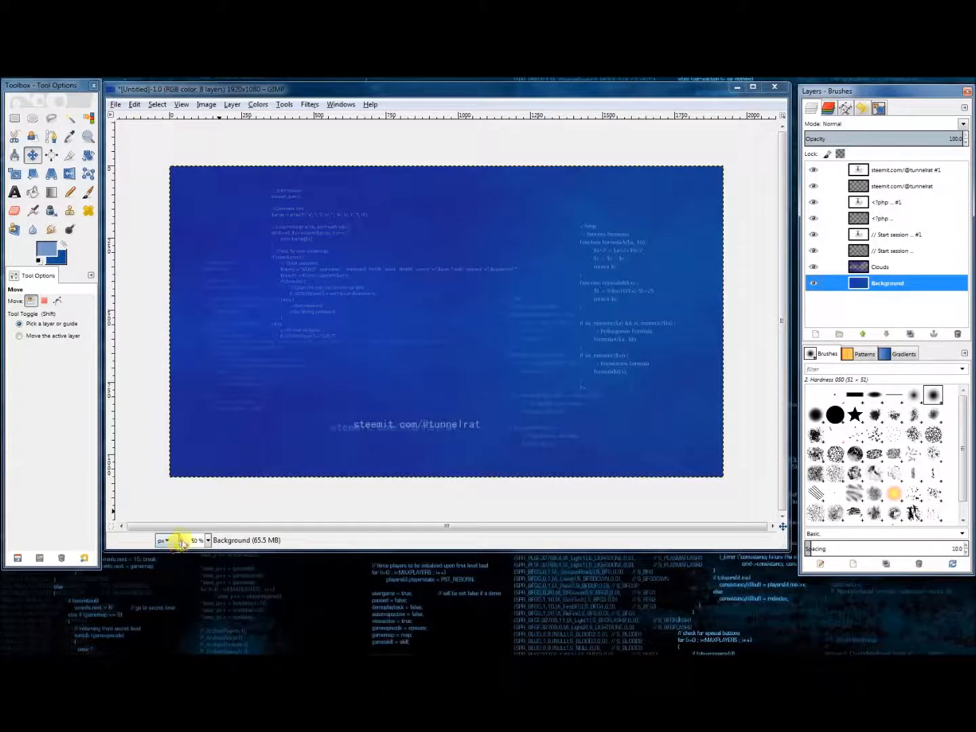
pyautogui.click(208, 540)
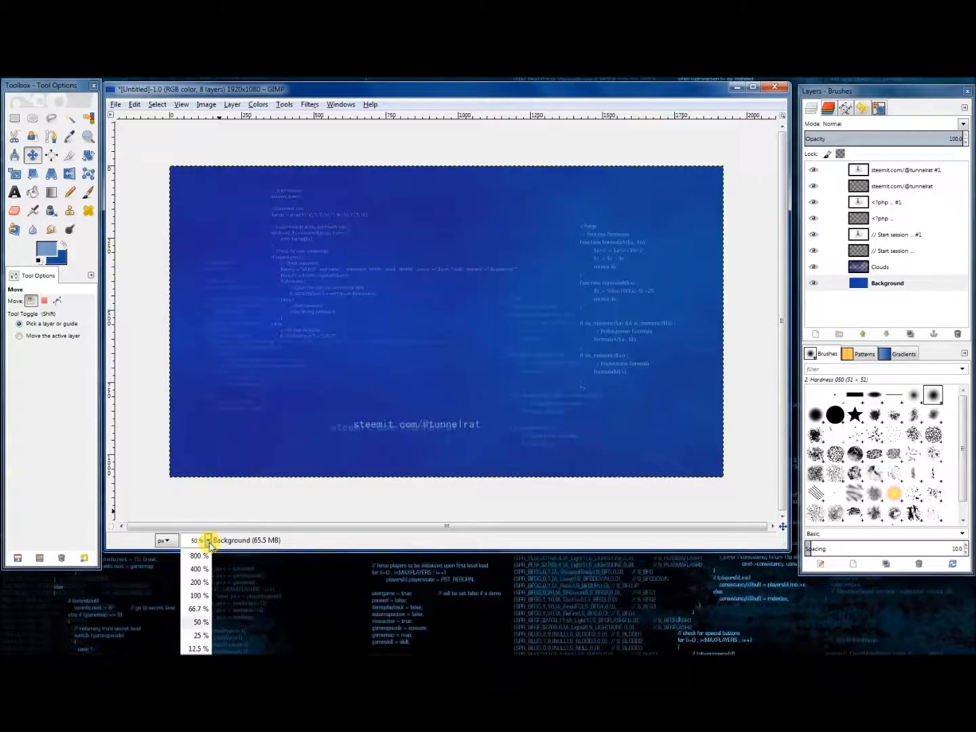
pyautogui.click(200, 595)
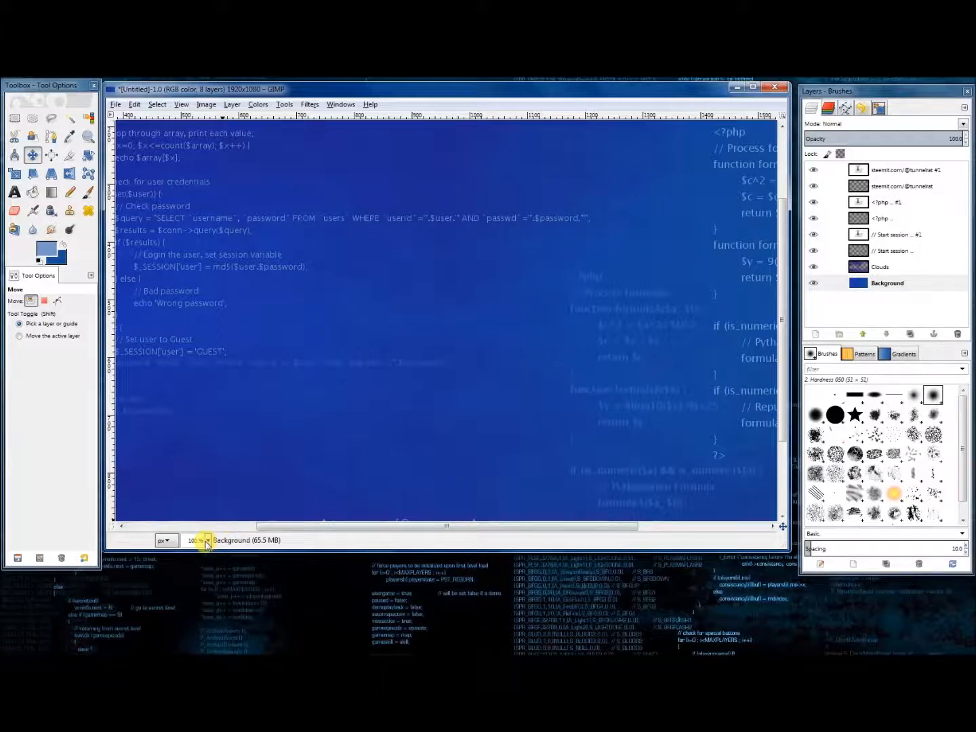
pyautogui.scroll(-3, 344, 488)
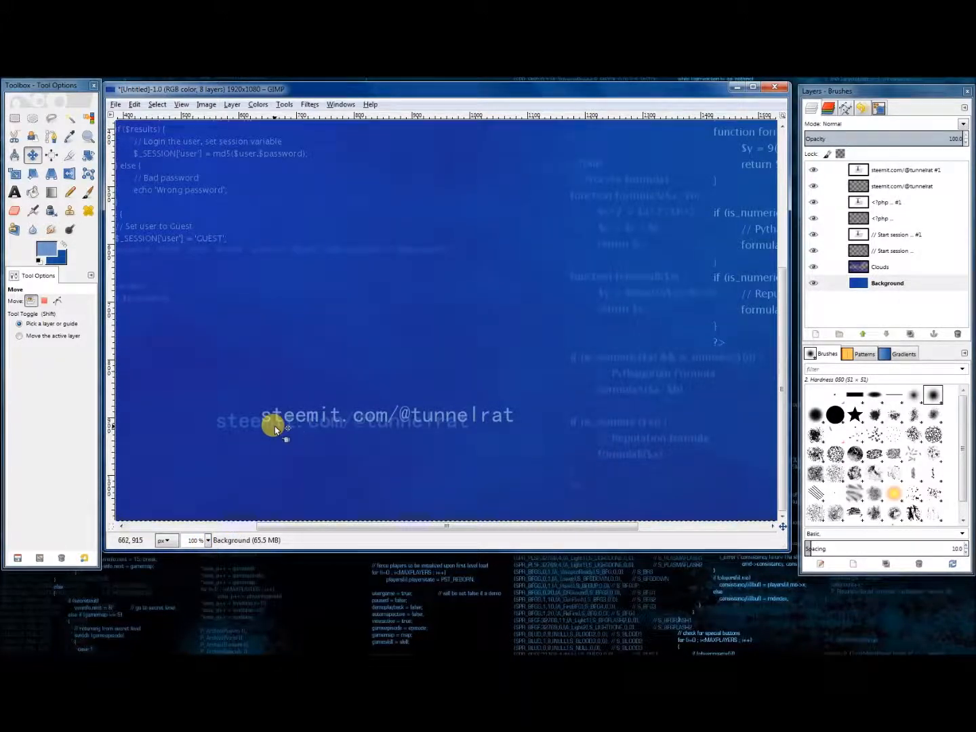
pyautogui.scroll(3, 271, 431)
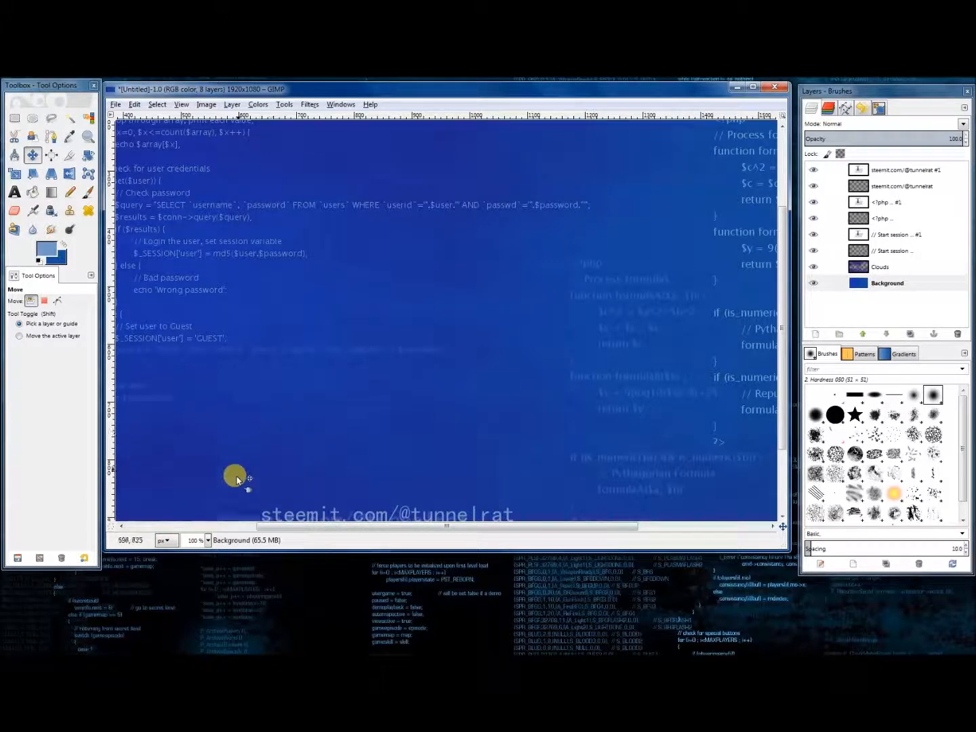
pyautogui.click(208, 541)
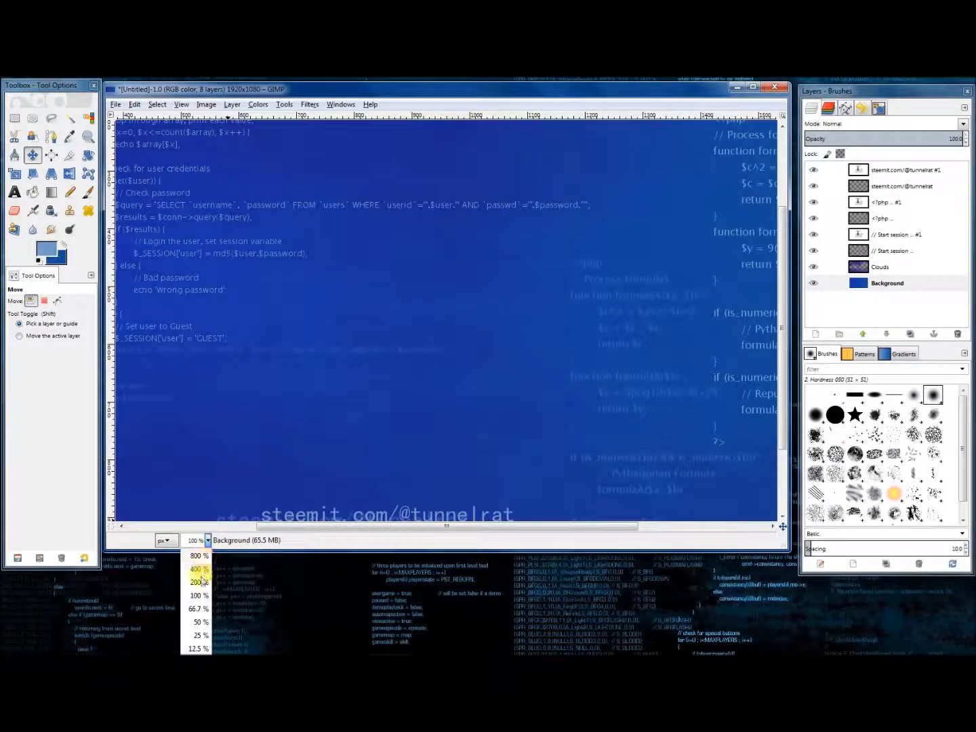
pyautogui.click(199, 622)
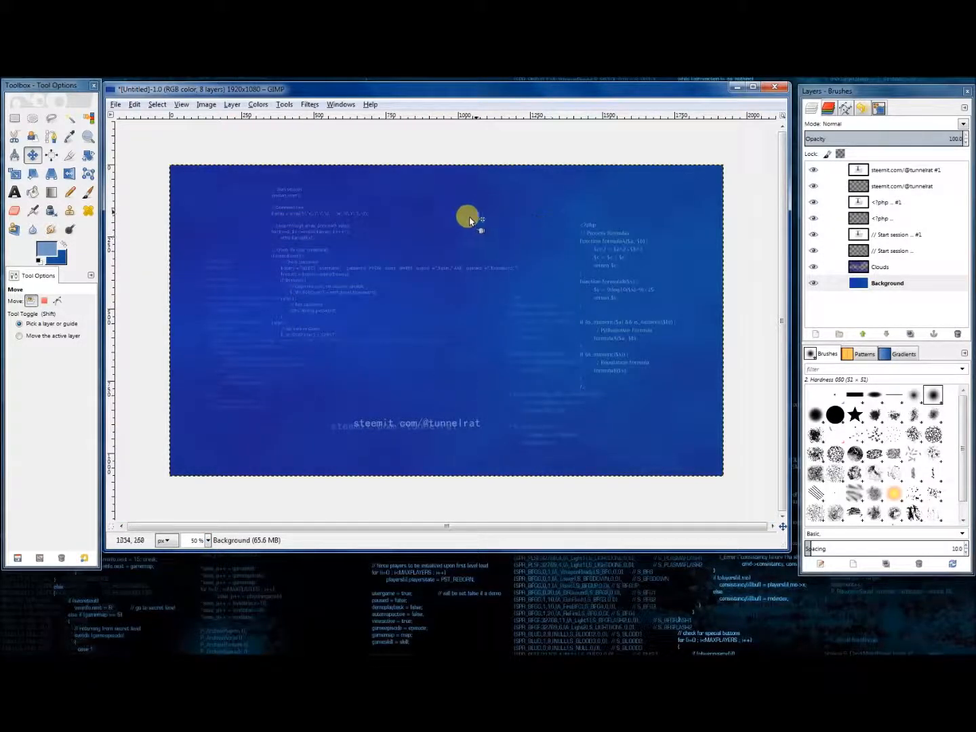
# Step: Reduce the text size of the sharp <?php code block to 16 px
pyautogui.click(18, 193)
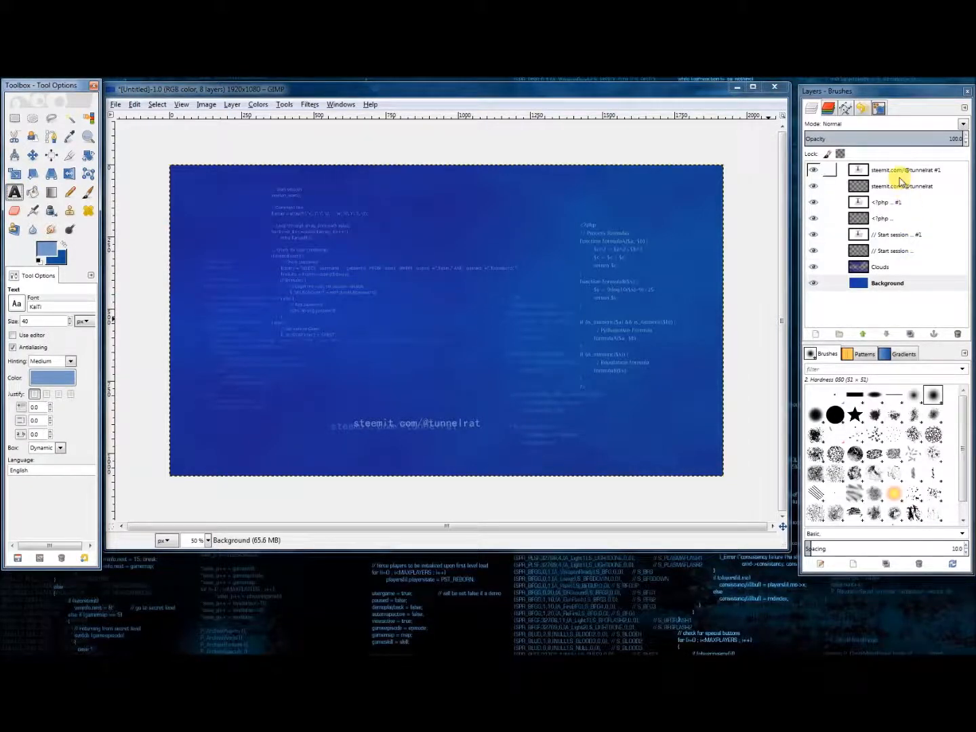
pyautogui.click(884, 202)
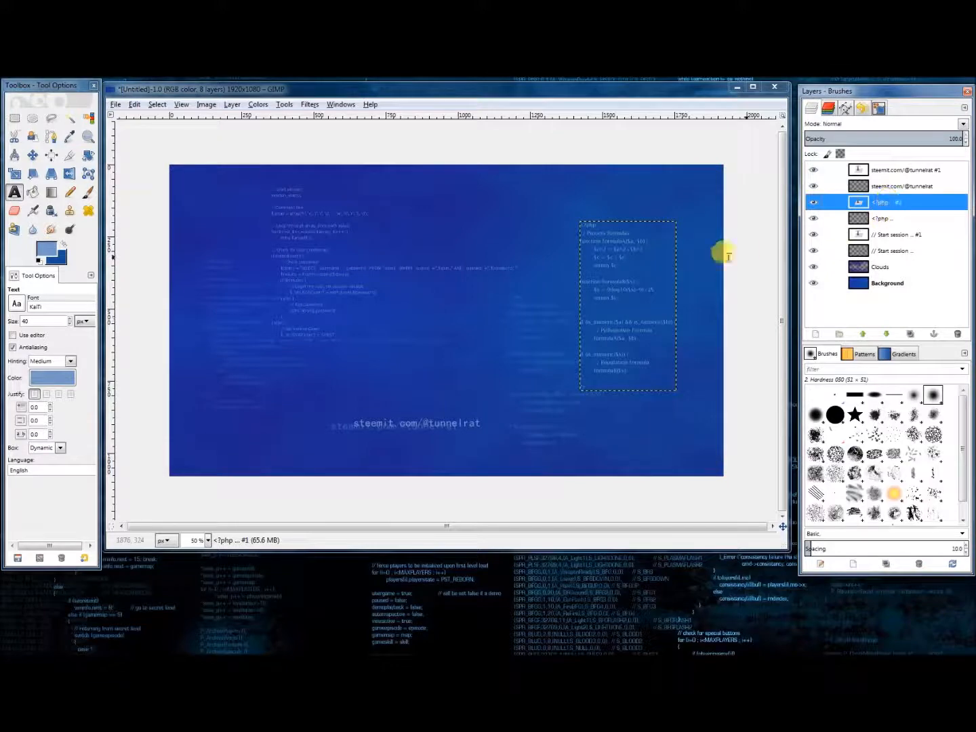
pyautogui.click(629, 268)
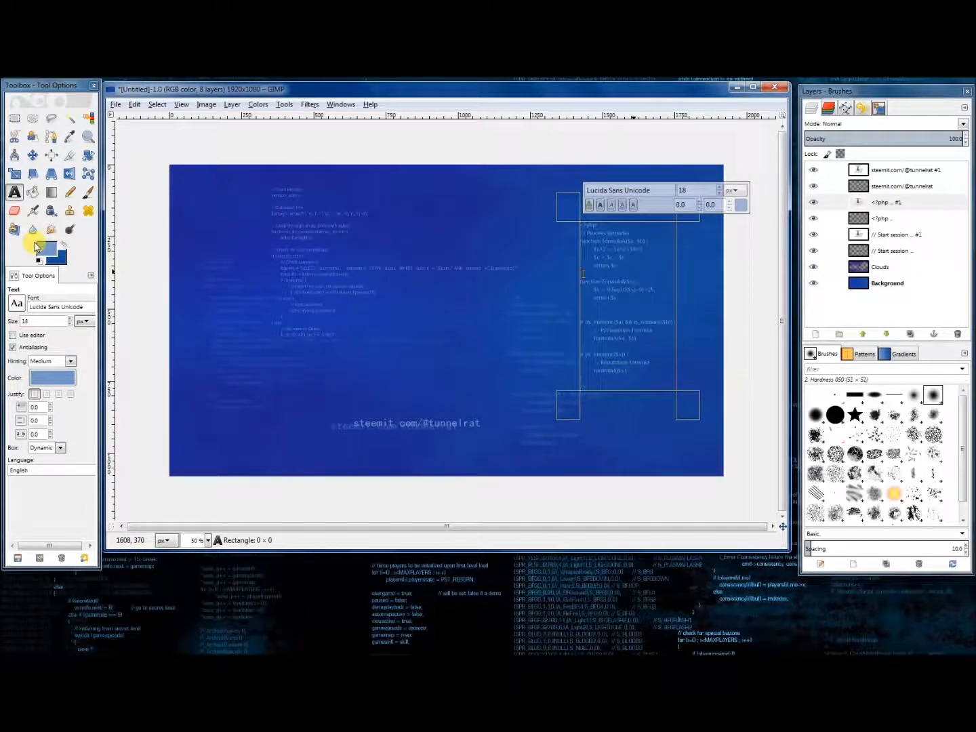
pyautogui.hotkey('ctrl', 'a')
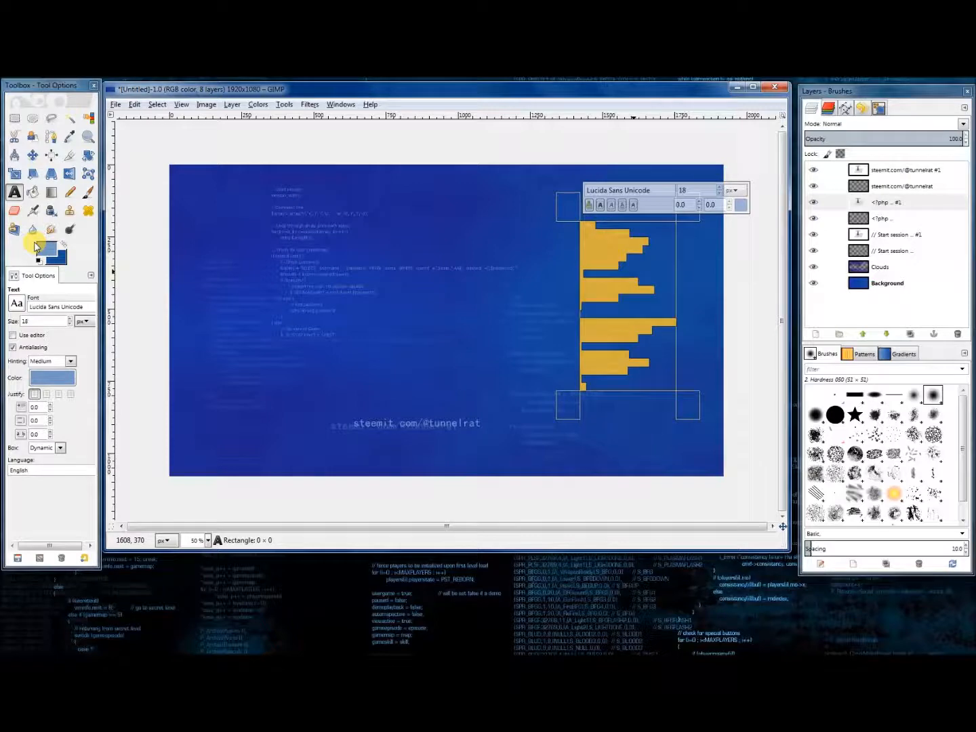
pyautogui.click(69, 325)
pyautogui.click(70, 324)
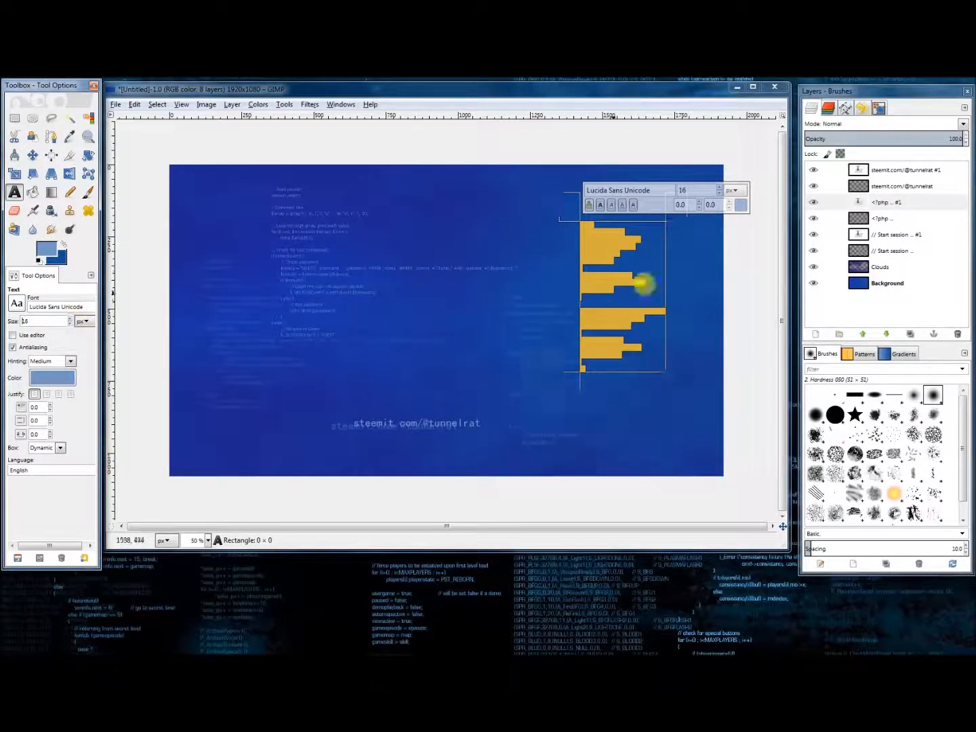
# Step: Reduce the text size of the sharp "// Start session" code block to 12 px
pyautogui.click(875, 235)
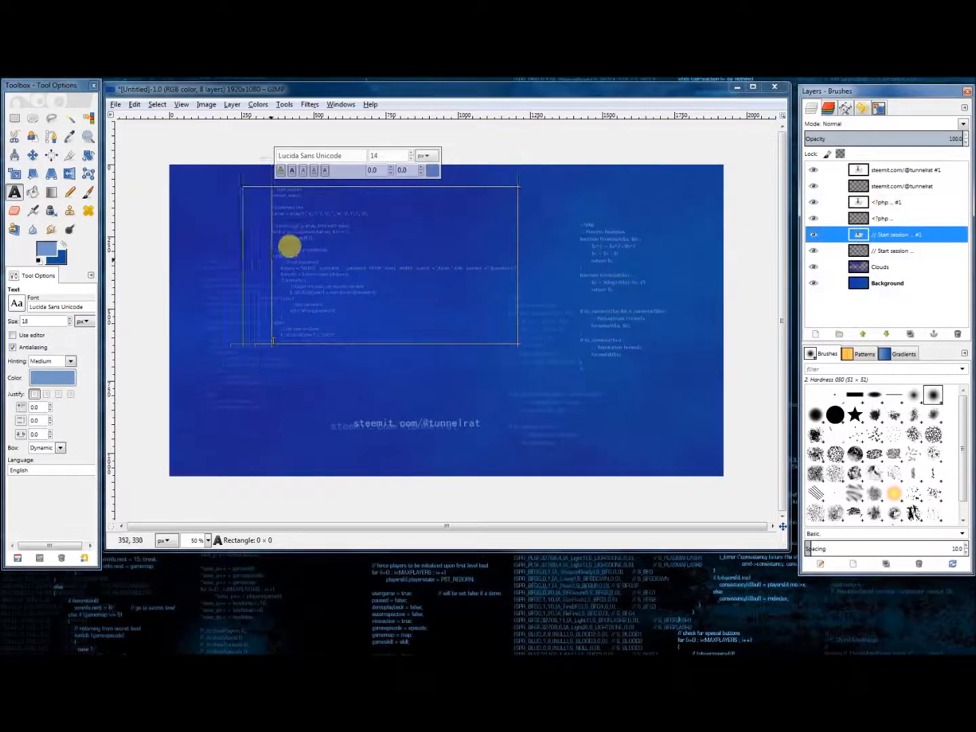
pyautogui.hotkey('ctrl', 'a')
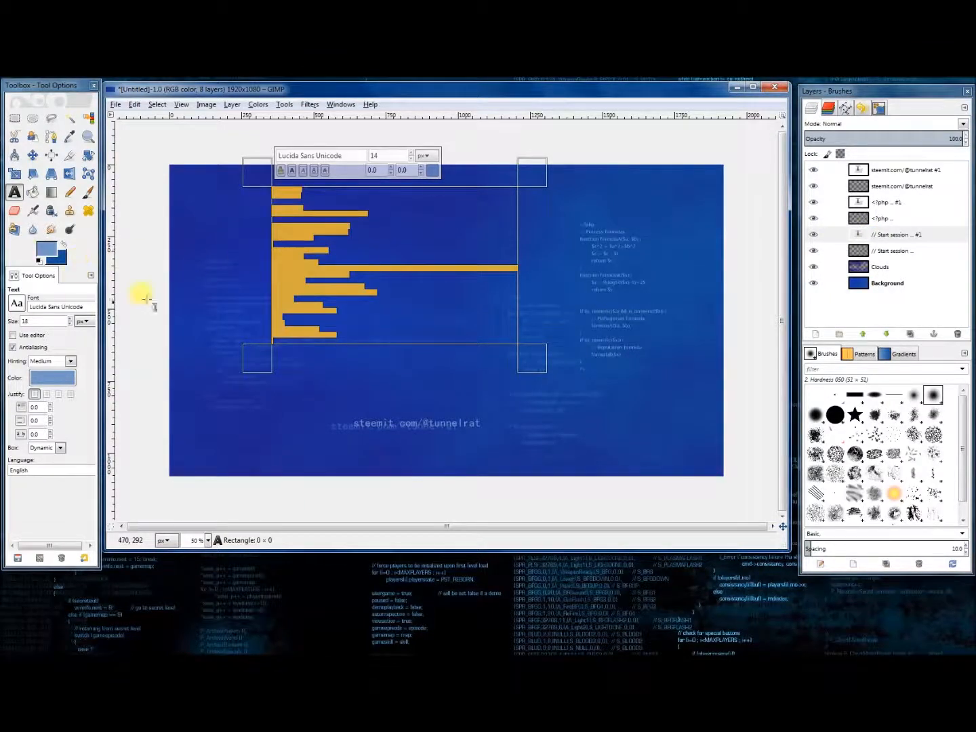
pyautogui.click(70, 324)
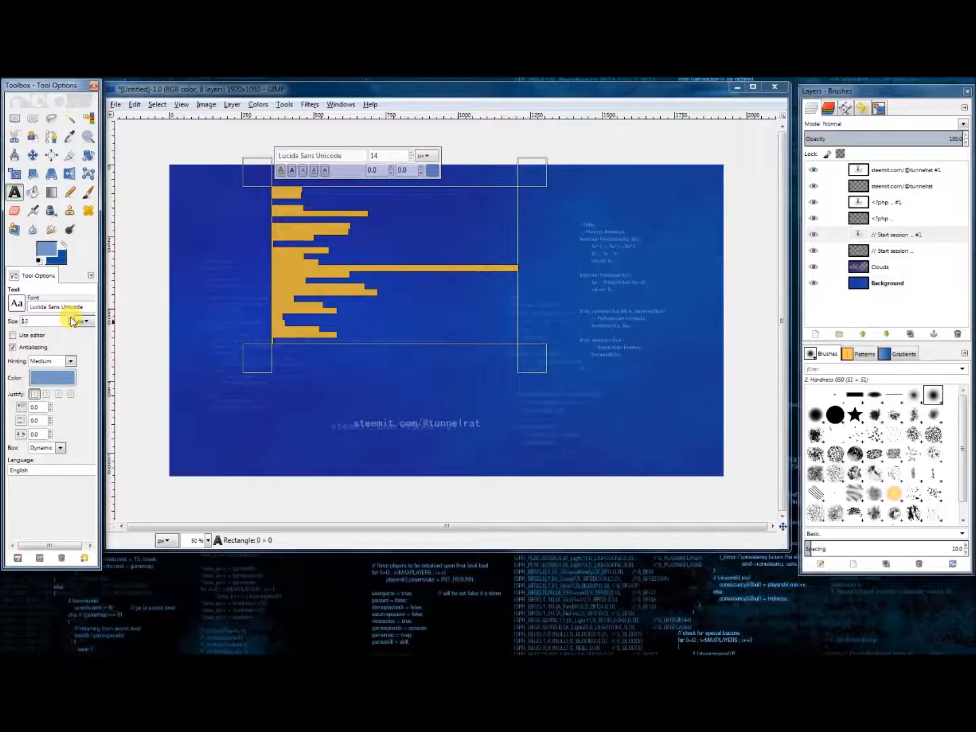
pyautogui.click(70, 317)
pyautogui.click(391, 174)
pyautogui.click(393, 167)
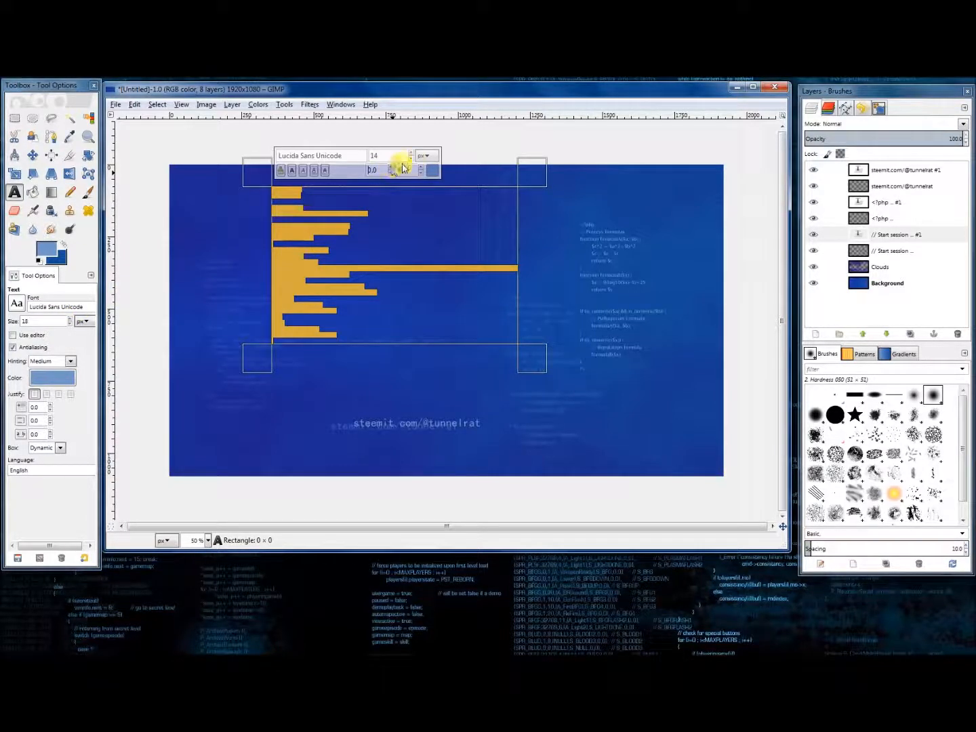
pyautogui.click(410, 158)
pyautogui.click(410, 159)
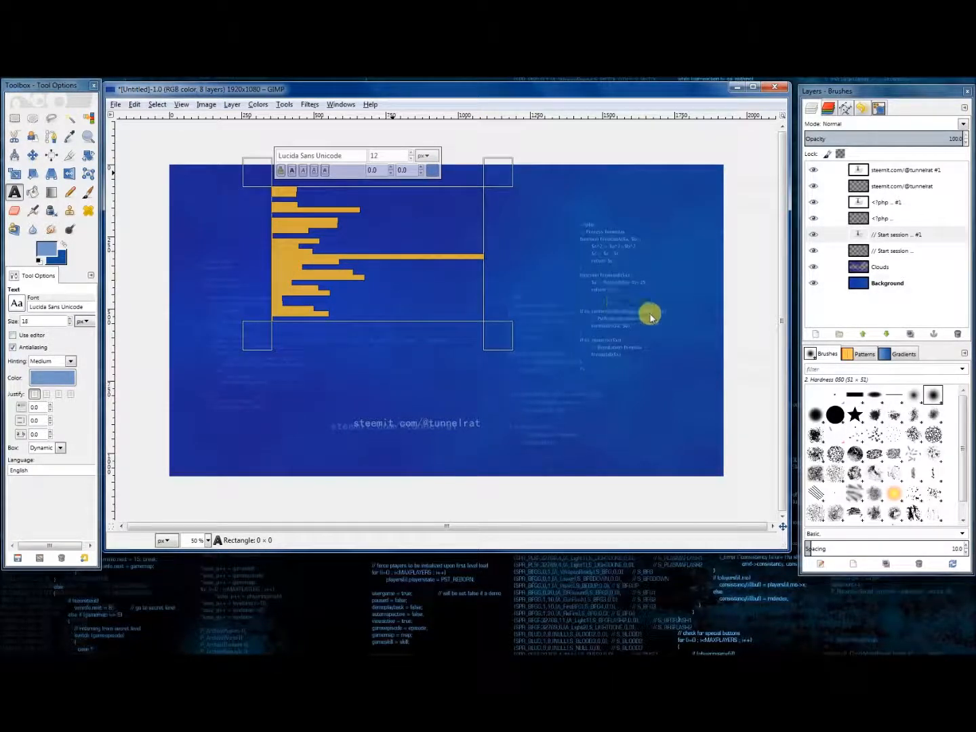
# Step: Reduce the text size of the sharp <?php code block further, below 16 px
pyautogui.click(874, 202)
pyautogui.click(636, 248)
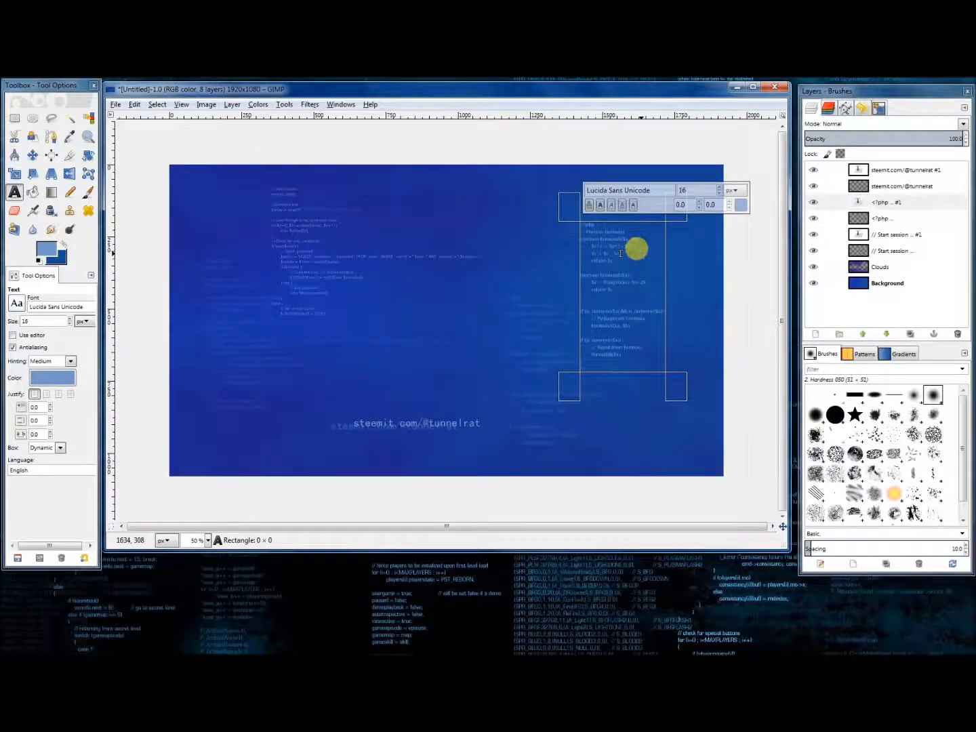
pyautogui.hotkey('ctrl', 'a')
pyautogui.click(721, 194)
pyautogui.click(720, 193)
pyautogui.click(721, 193)
pyautogui.click(720, 193)
# Step: Make the Background layer active and look at the desktop wallpaper as a layout reference before returning to the image
pyautogui.click(864, 237)
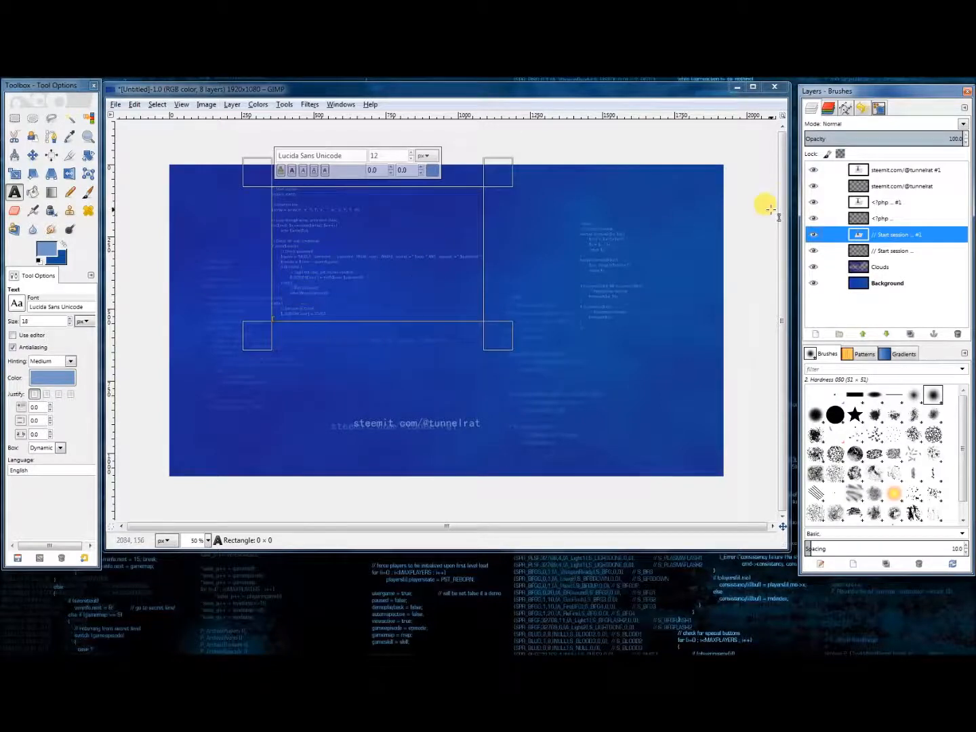
pyautogui.click(864, 285)
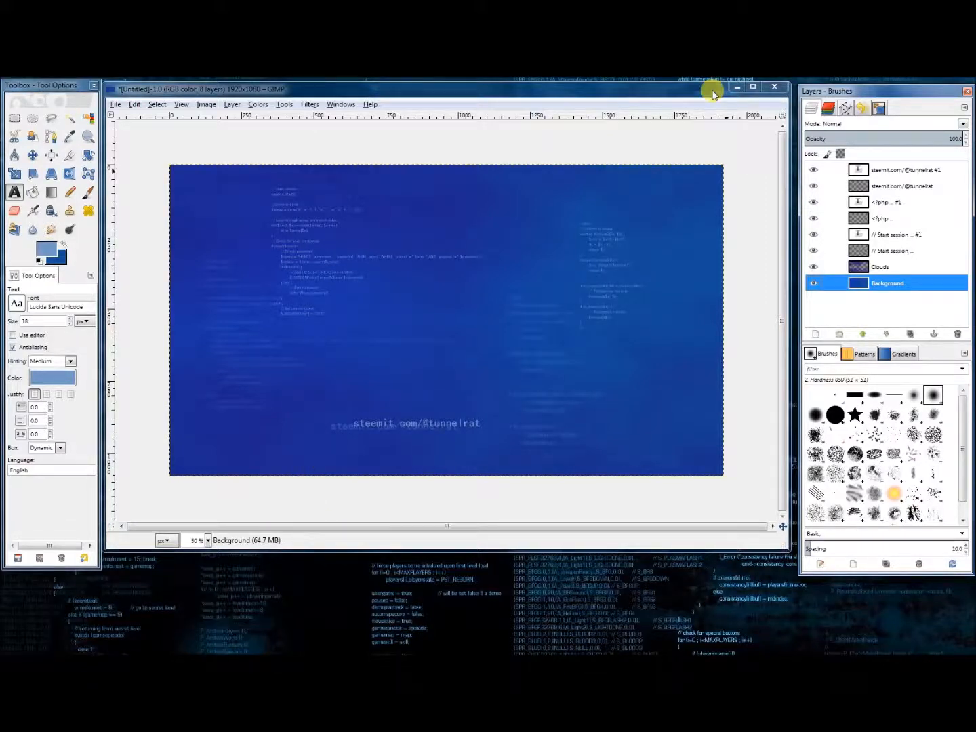
pyautogui.click(736, 87)
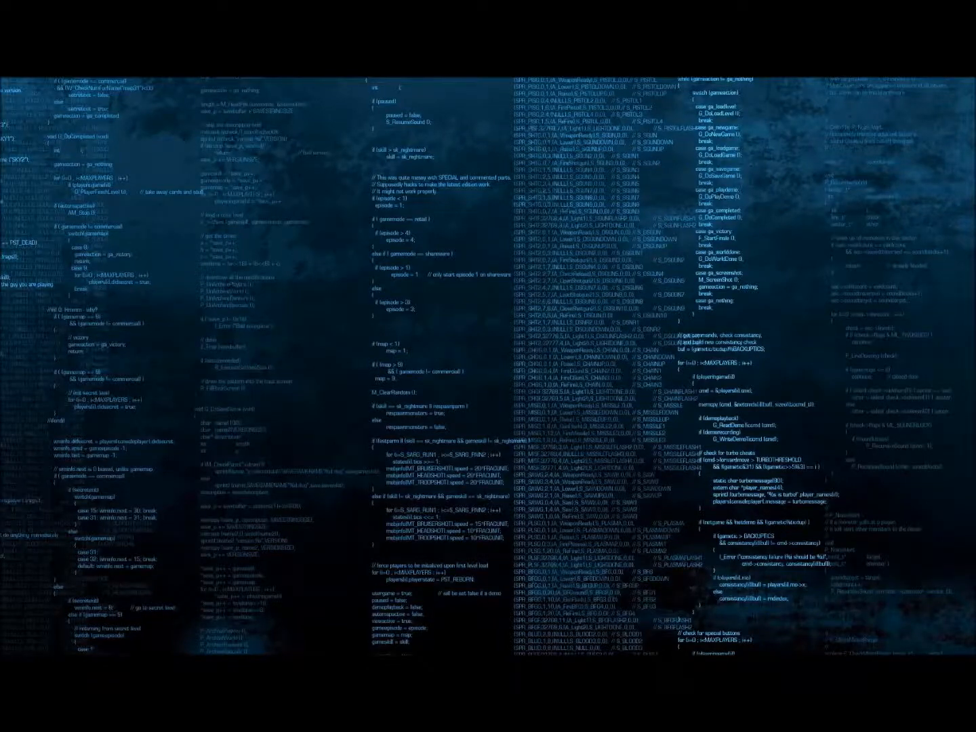
pyautogui.press('super+d')
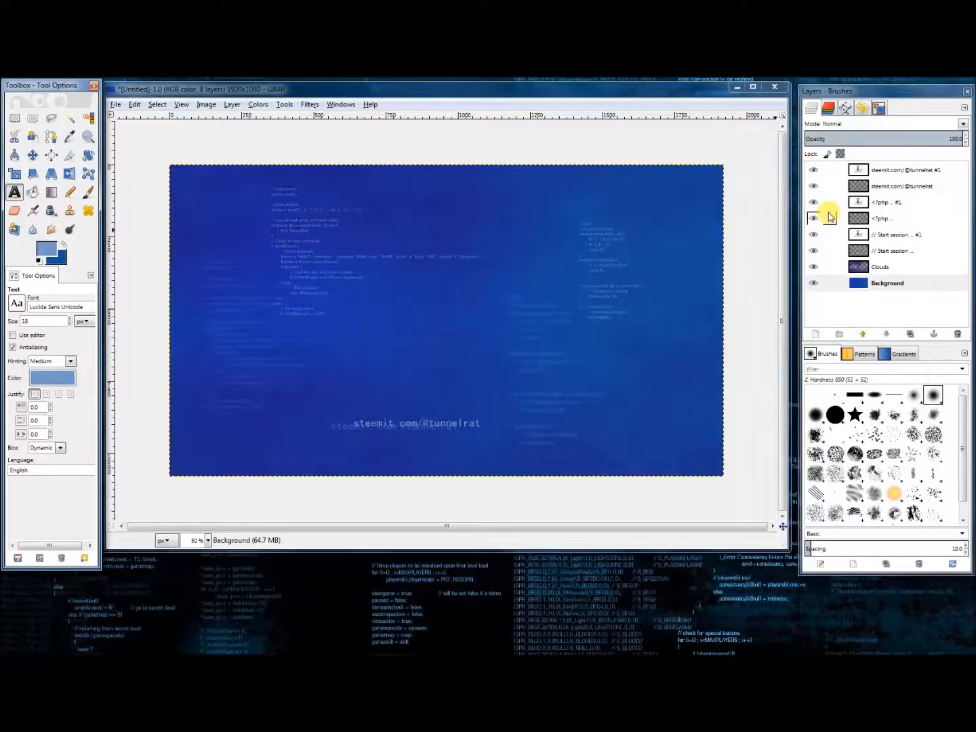
# Step: Move the sharp <?php block to the canvas's upper right corner and its blurred copy into the left half, beneath the "// Start session" block
pyautogui.click(861, 201)
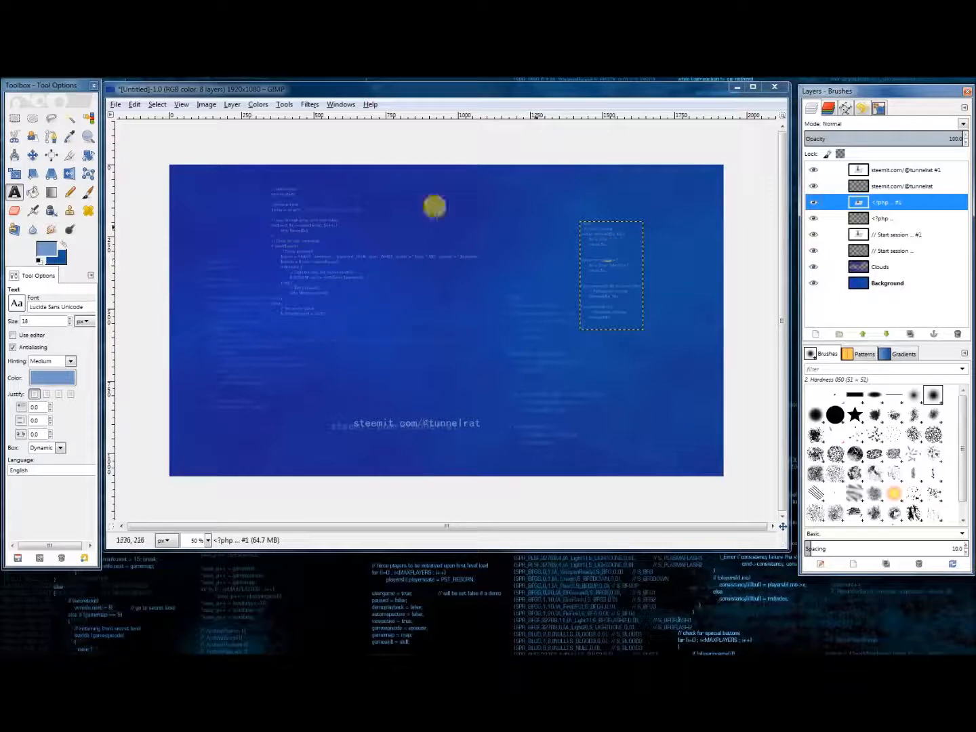
pyautogui.click(31, 155)
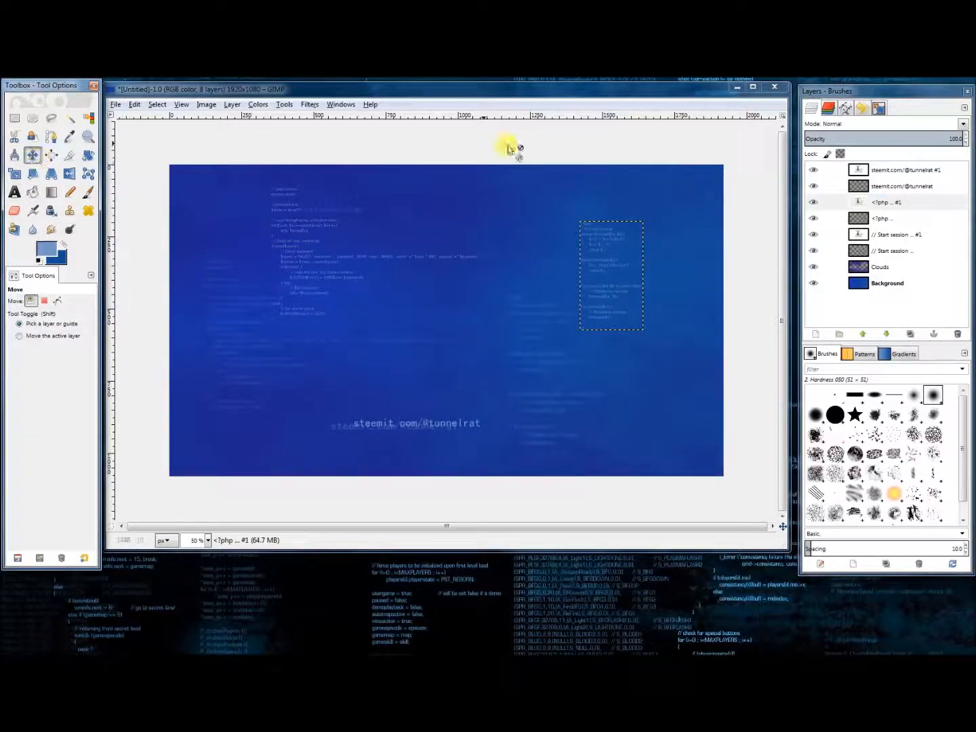
pyautogui.moveTo(591, 230); pyautogui.dragTo(638, 196)
pyautogui.moveTo(653, 214); pyautogui.dragTo(658, 210)
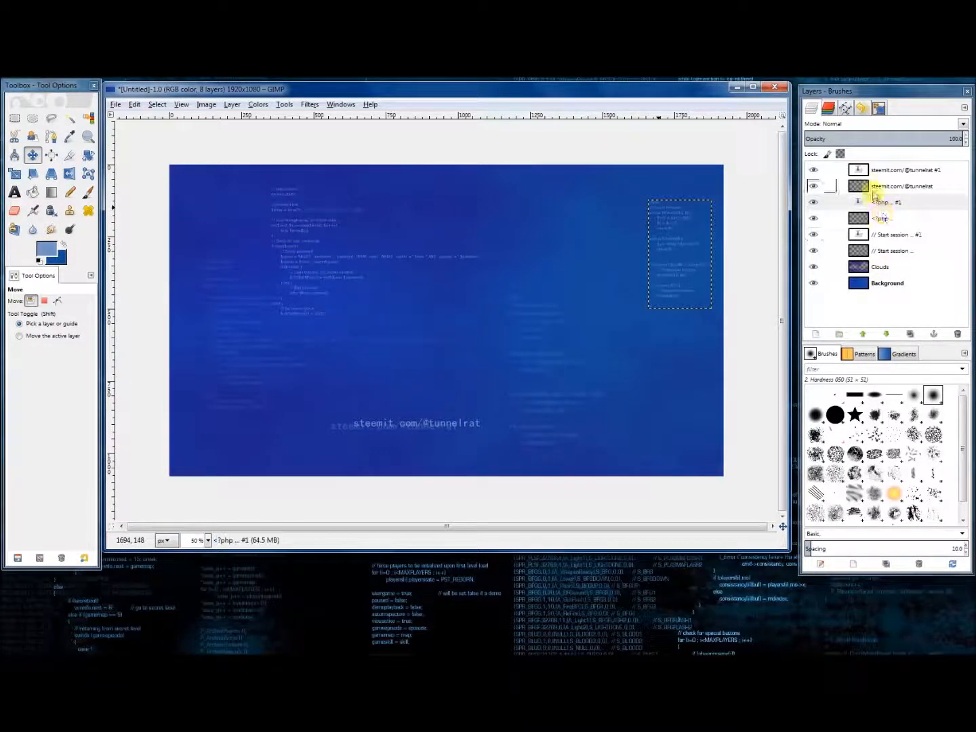
pyautogui.click(863, 220)
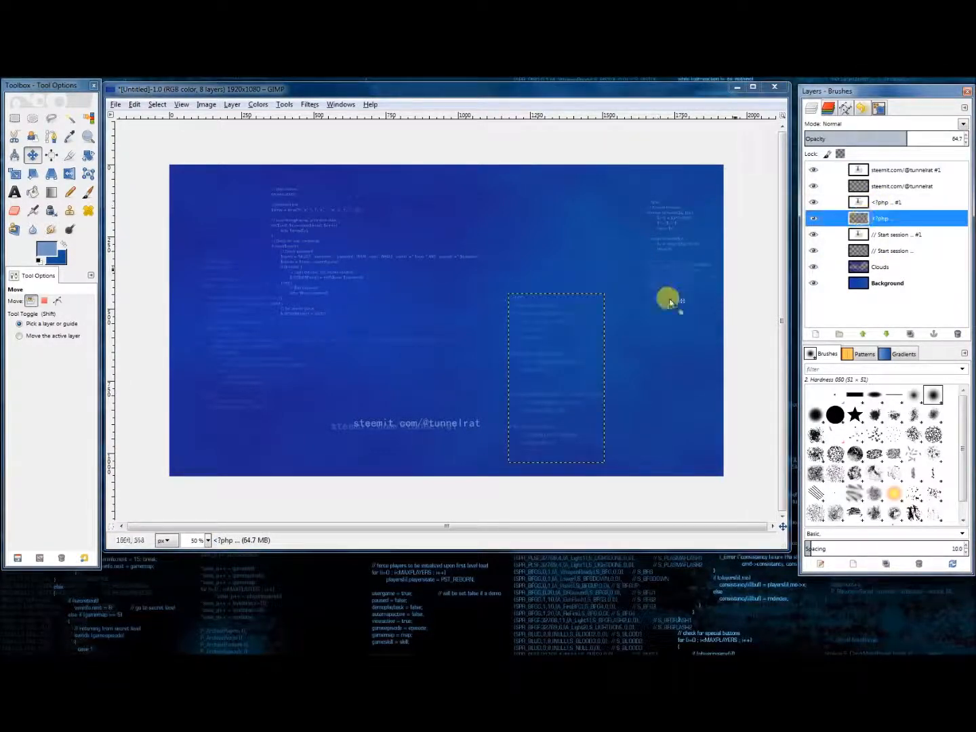
pyautogui.moveTo(550, 358); pyautogui.dragTo(326, 339)
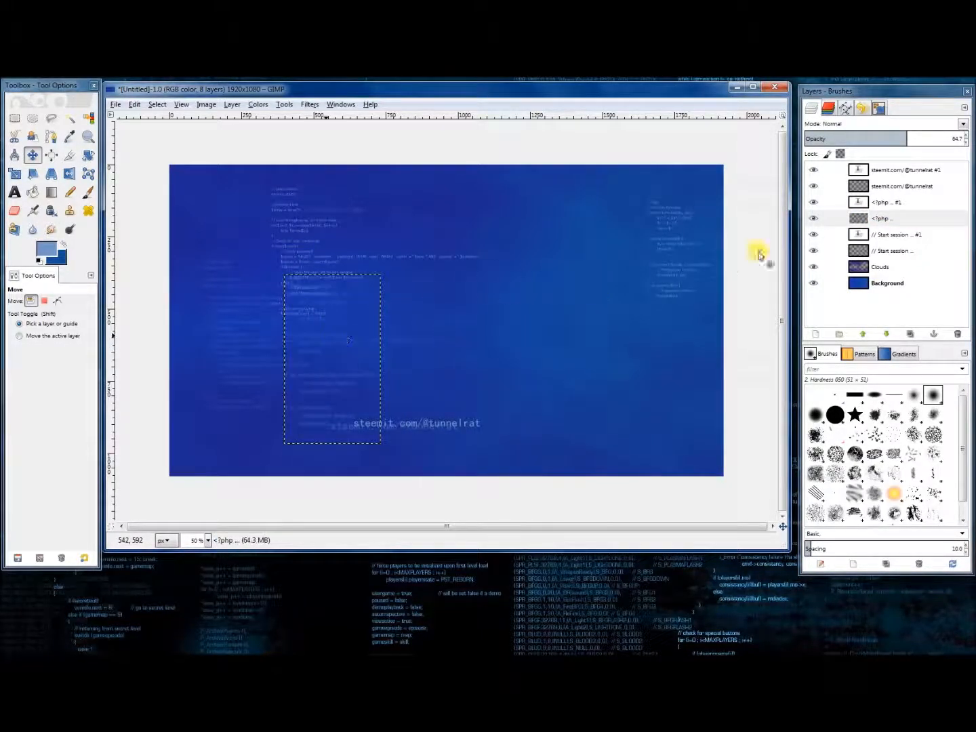
# Step: Move the sharp "// Start session" block slightly right and down, and its blurred copy into the right half of the canvas
pyautogui.click(861, 203)
pyautogui.click(860, 234)
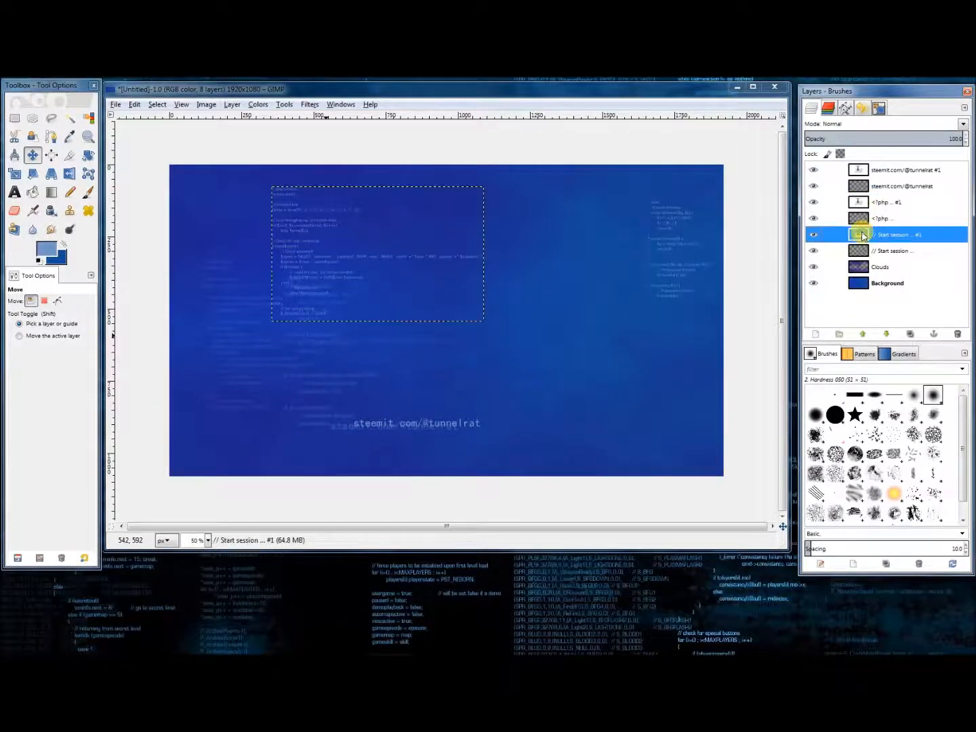
pyautogui.moveTo(307, 228); pyautogui.dragTo(358, 239)
pyautogui.click(873, 187)
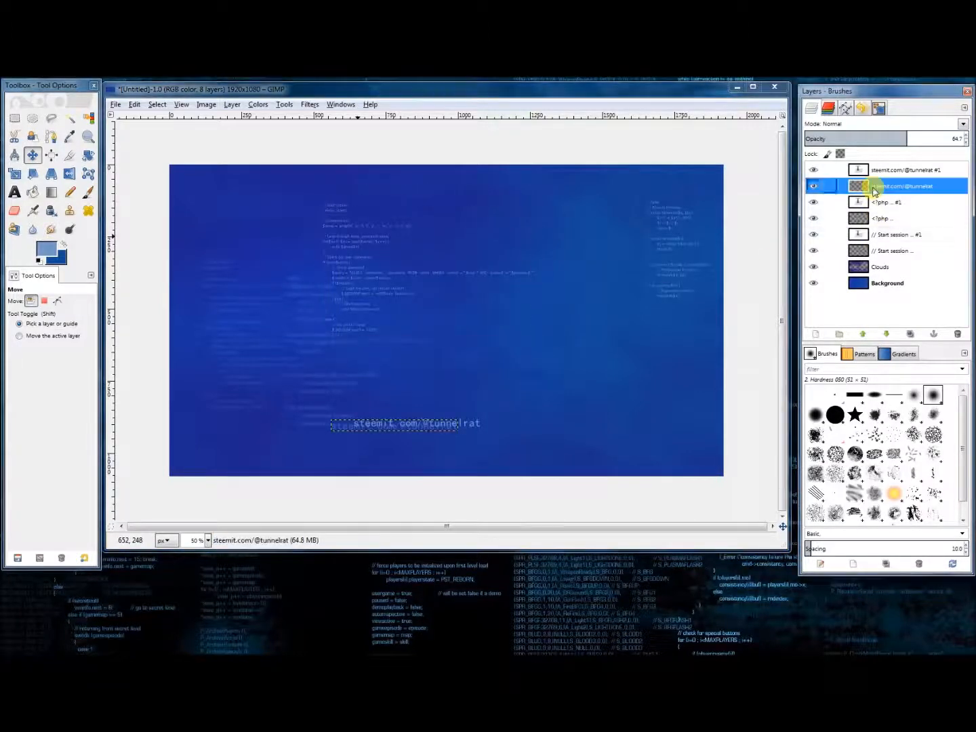
pyautogui.click(874, 250)
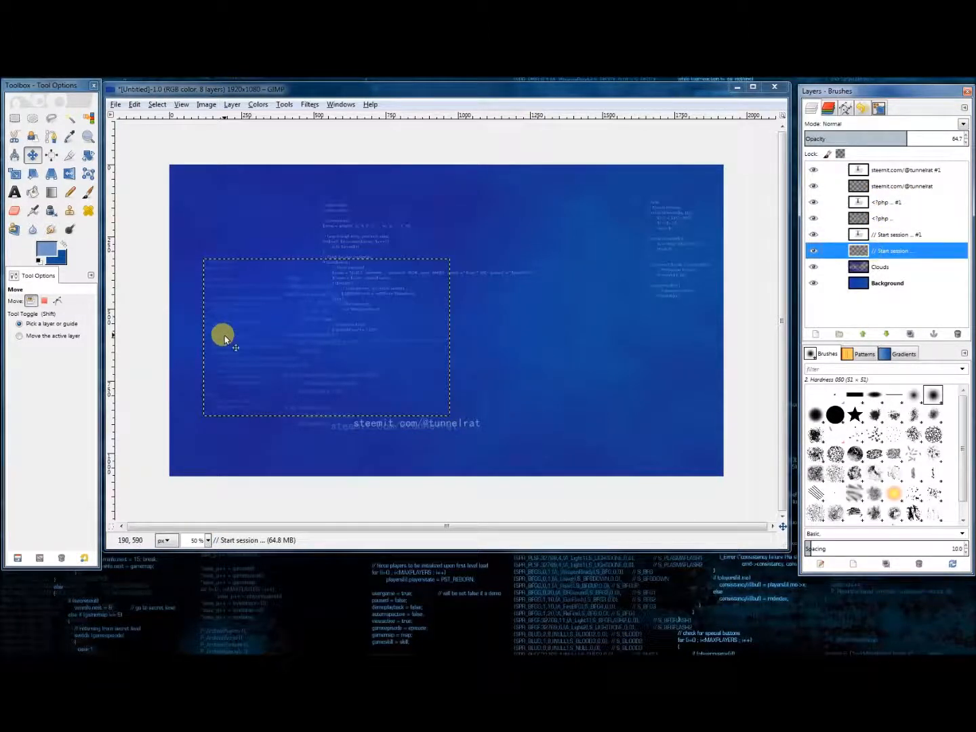
pyautogui.moveTo(229, 338); pyautogui.dragTo(484, 344)
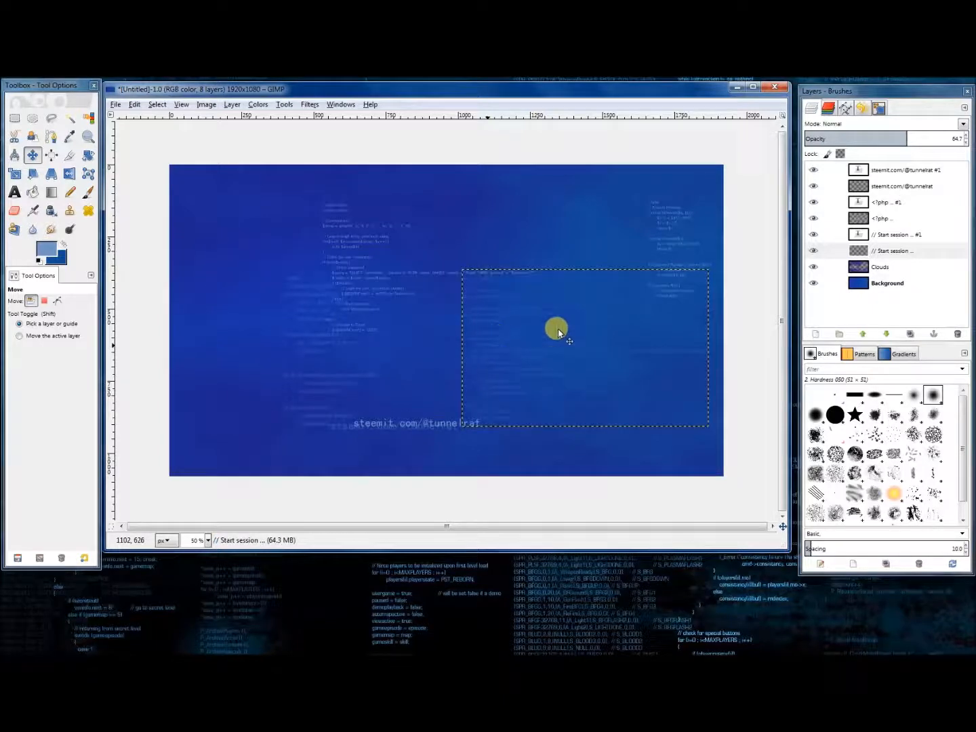
pyautogui.click(873, 202)
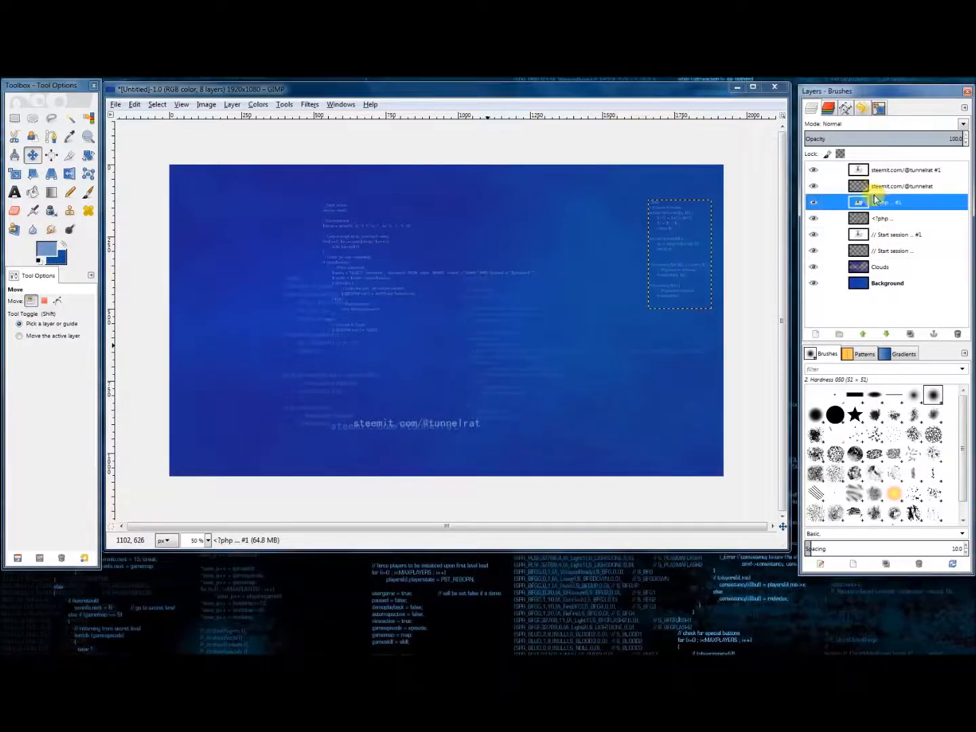
pyautogui.click(874, 171)
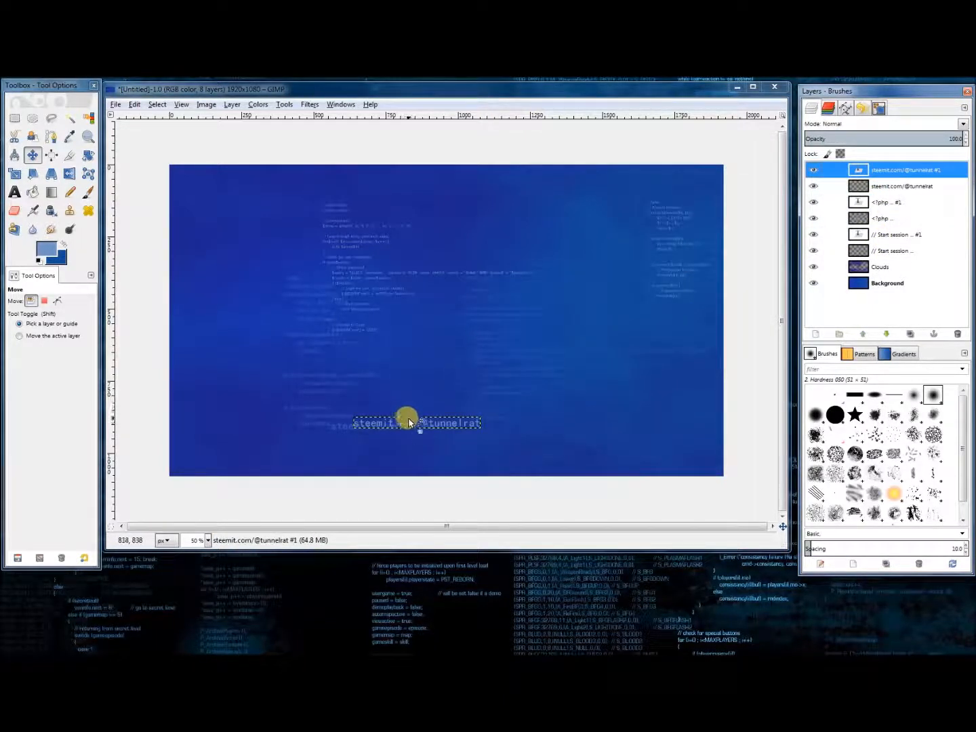
pyautogui.moveTo(411, 427); pyautogui.dragTo(508, 180)
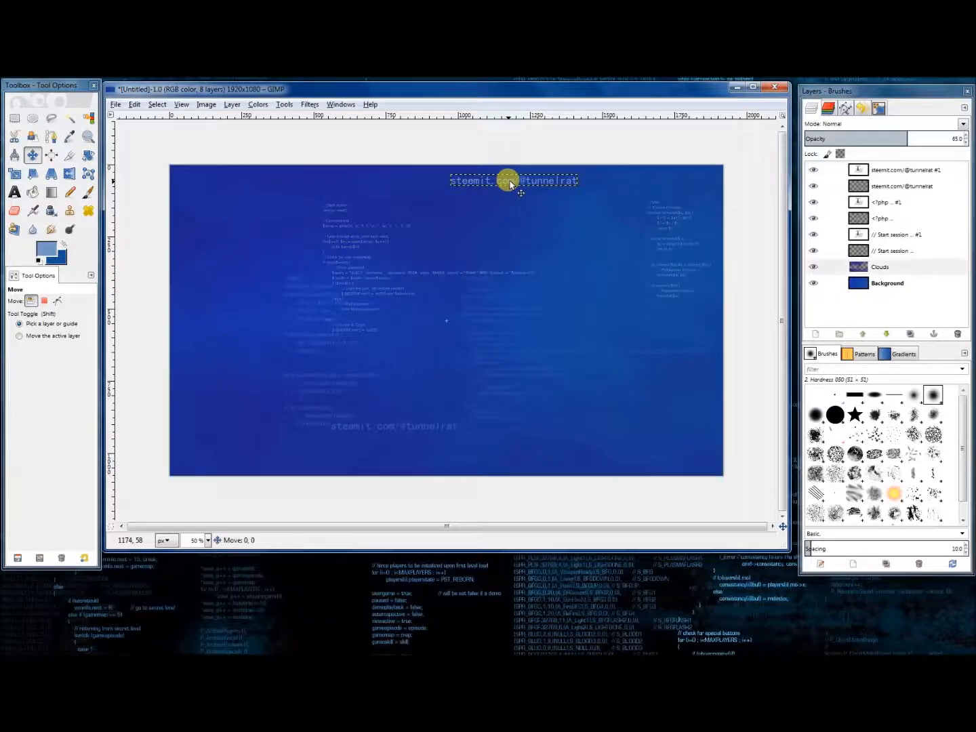
pyautogui.click(131, 108)
pyautogui.click(147, 119)
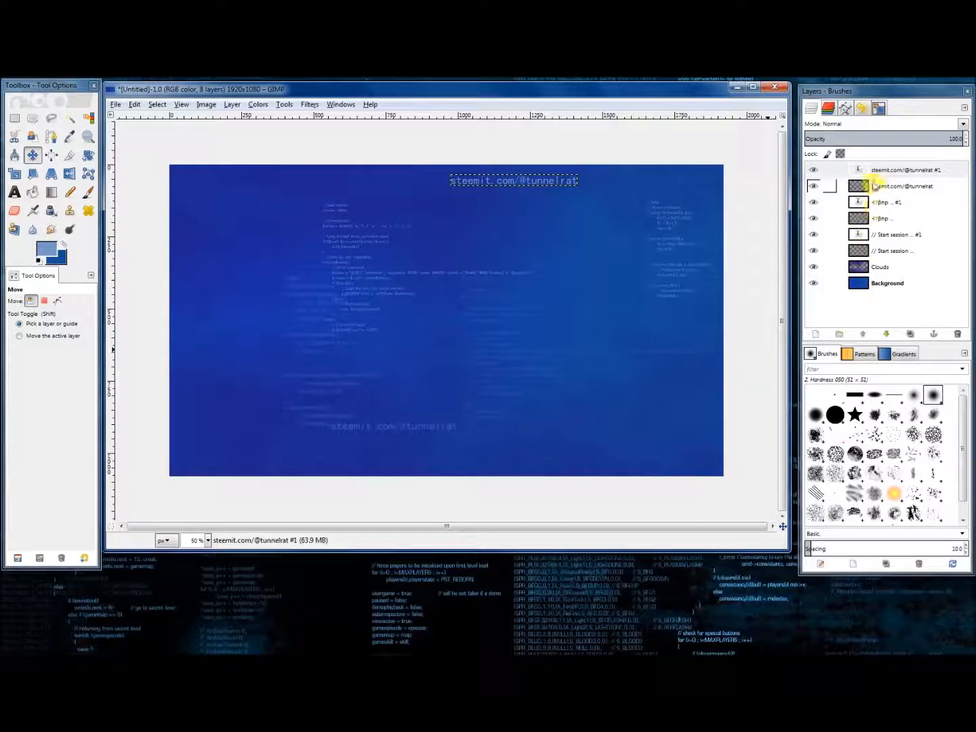
pyautogui.click(875, 186)
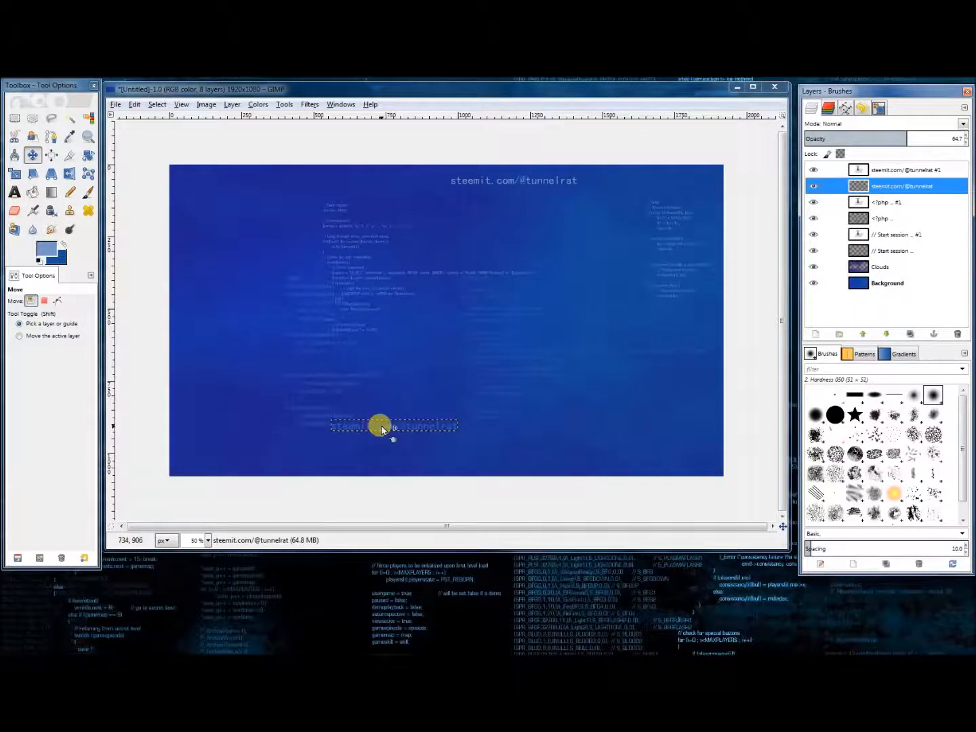
pyautogui.moveTo(377, 426); pyautogui.dragTo(529, 349)
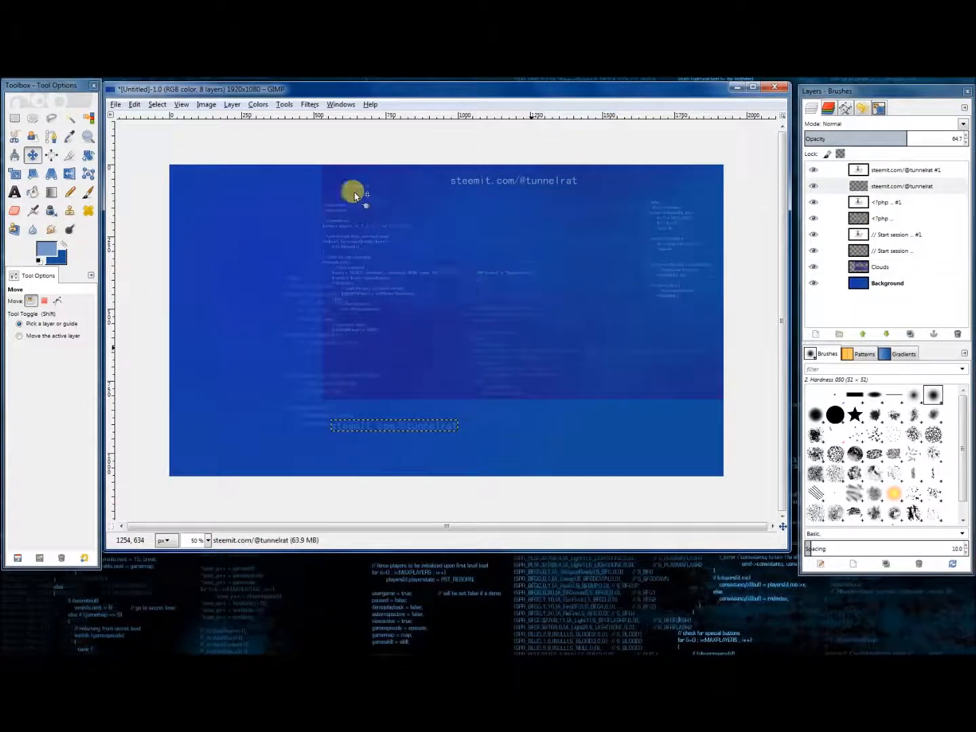
pyautogui.hotkey('ctrl', 'z')
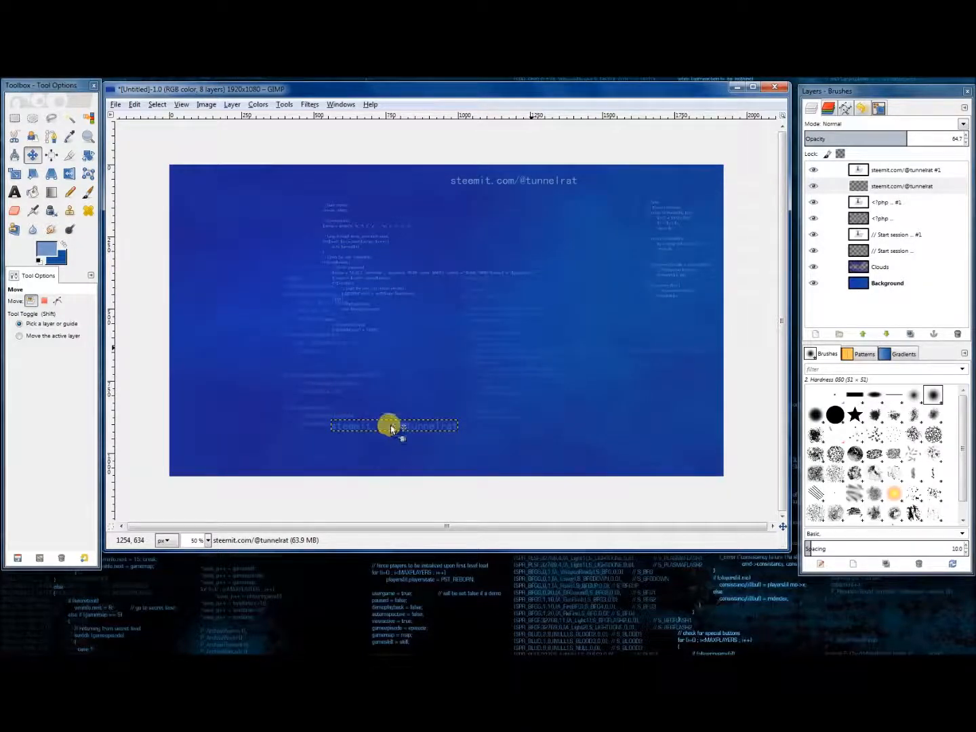
pyautogui.moveTo(394, 431)
pyautogui.mouseDown()
pyautogui.moveTo(452, 427)
pyautogui.moveTo(426, 431)
pyautogui.mouseUp()
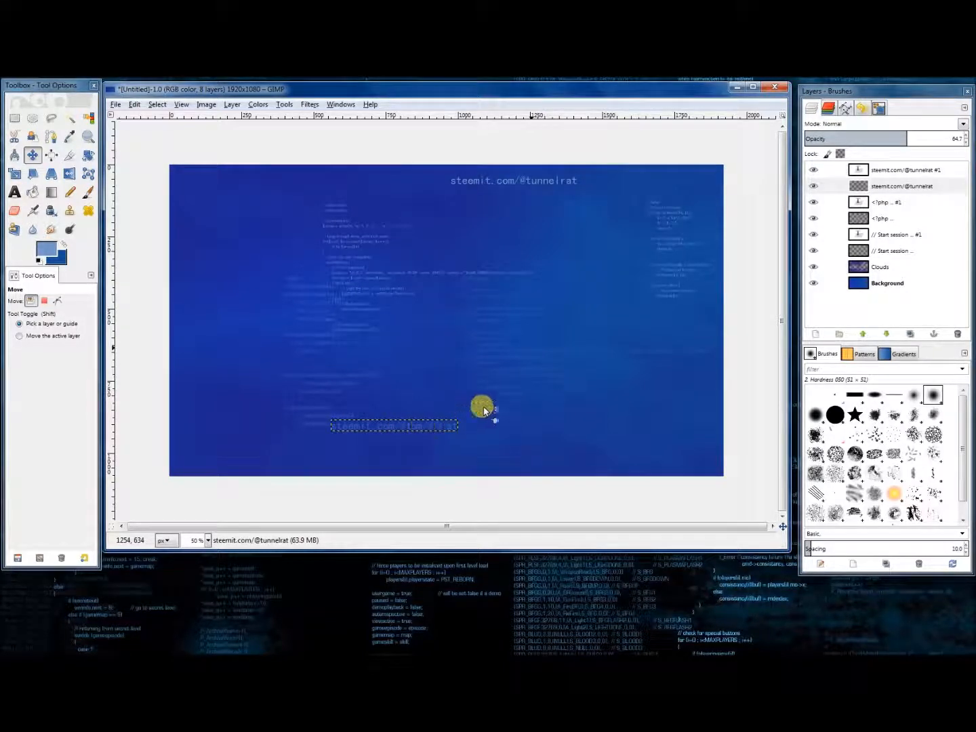
pyautogui.click(895, 187)
pyautogui.moveTo(412, 427)
pyautogui.mouseDown()
pyautogui.moveTo(431, 424)
pyautogui.moveTo(492, 288)
pyautogui.moveTo(501, 191)
pyautogui.moveTo(493, 201)
pyautogui.moveTo(265, 218)
pyautogui.moveTo(298, 221)
pyautogui.moveTo(280, 224)
pyautogui.moveTo(274, 213)
pyautogui.mouseUp()
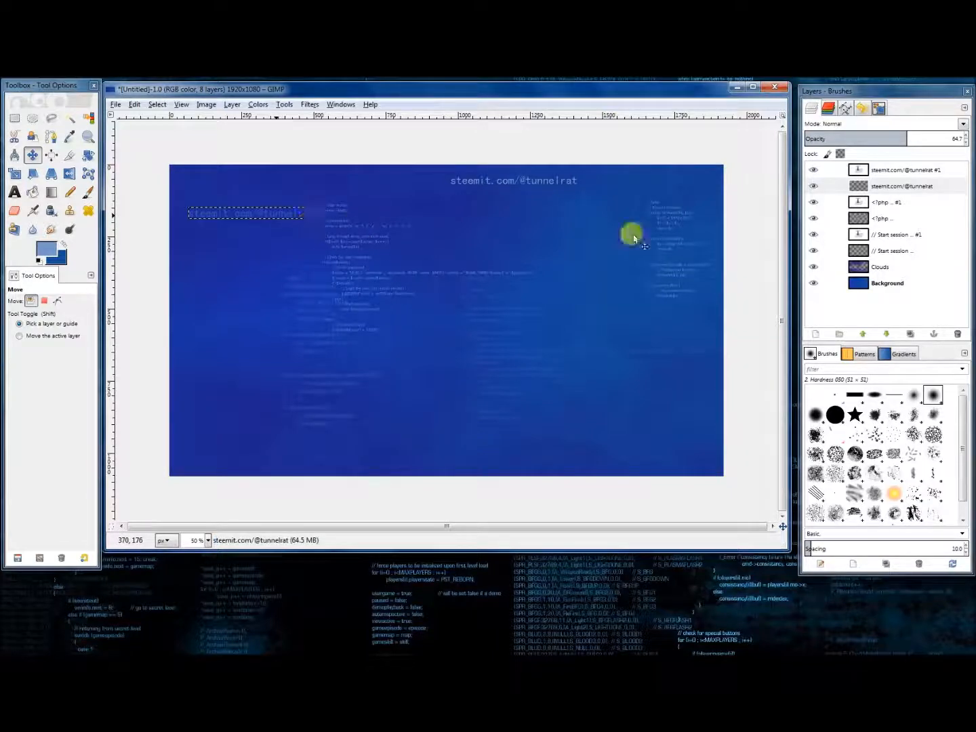
pyautogui.click(885, 282)
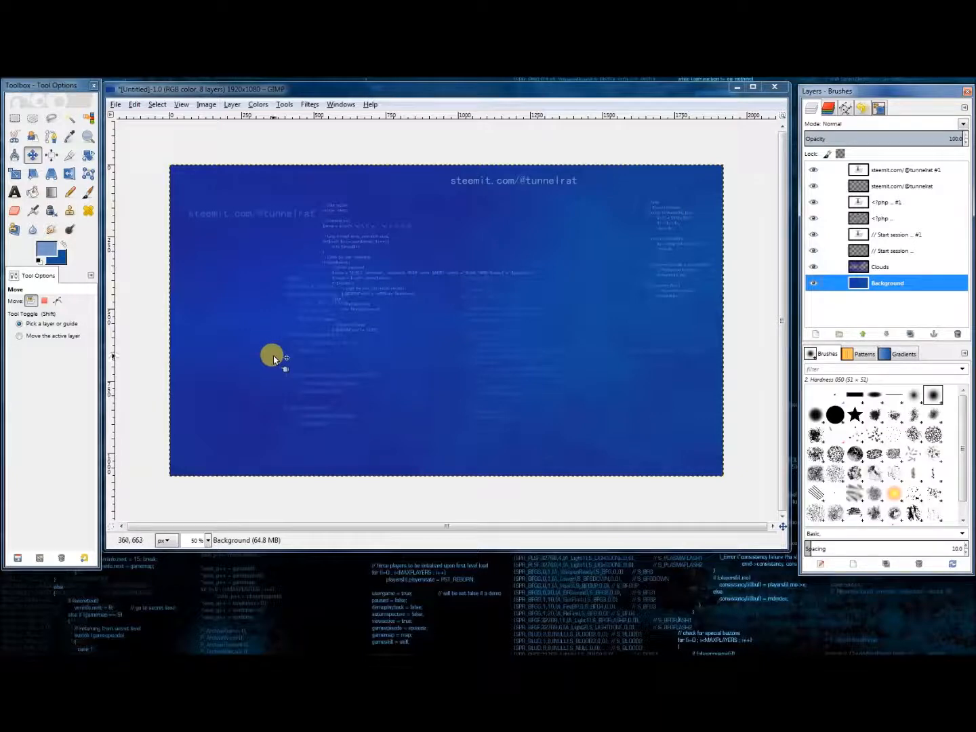
# Step: Inspect the rearranged sharp and blurred code blocks at 100% zoom and return the view to 50%
pyautogui.click(208, 540)
pyautogui.click(209, 541)
pyautogui.click(208, 543)
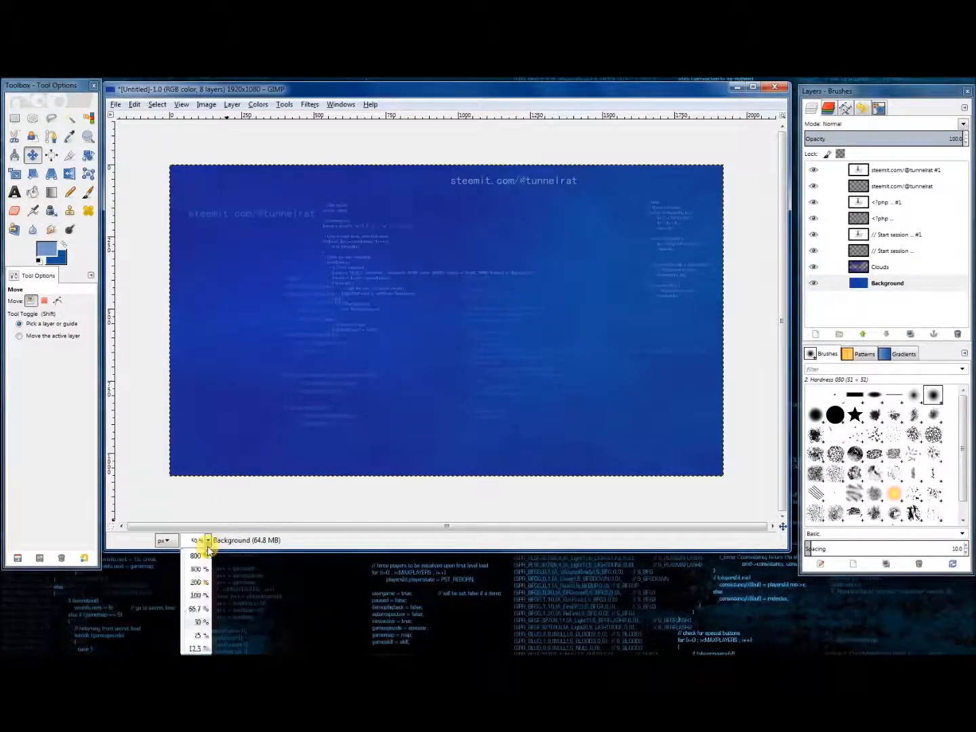
pyautogui.click(195, 595)
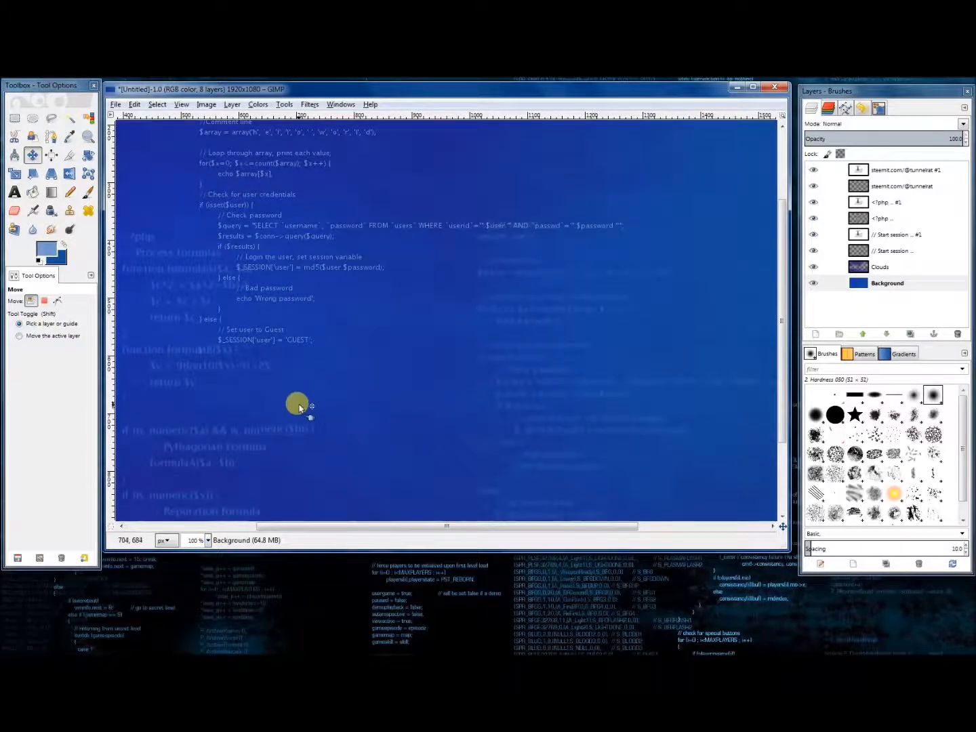
pyautogui.scroll(2, 298, 405)
pyautogui.scroll(-4, 299, 404)
pyautogui.scroll(4, 298, 407)
pyautogui.scroll(-4, 298, 408)
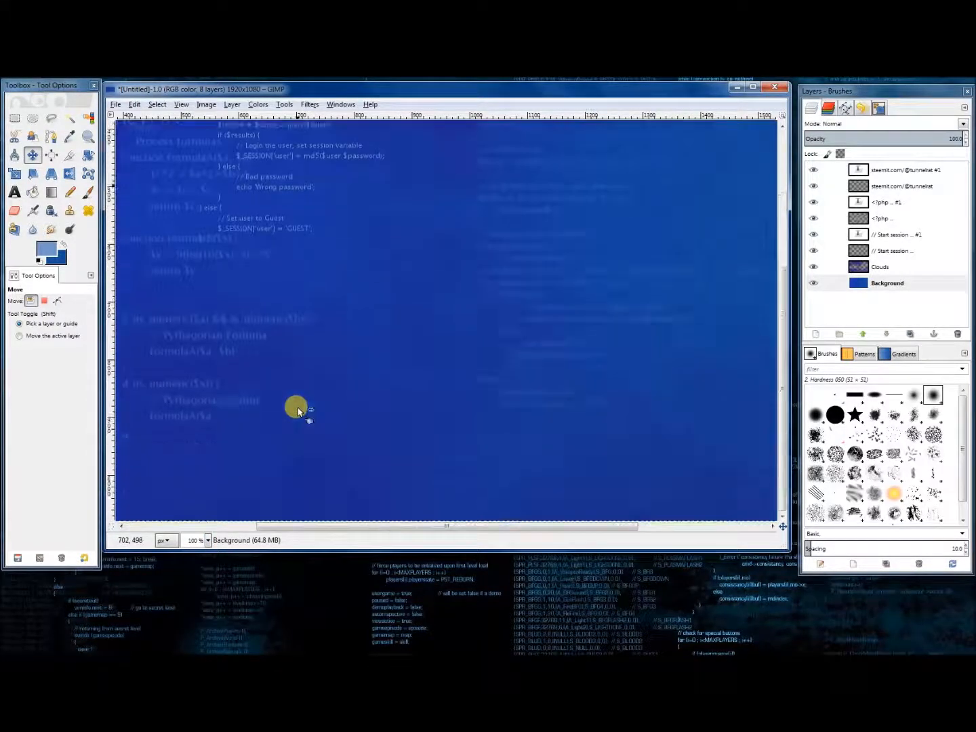
pyautogui.click(208, 540)
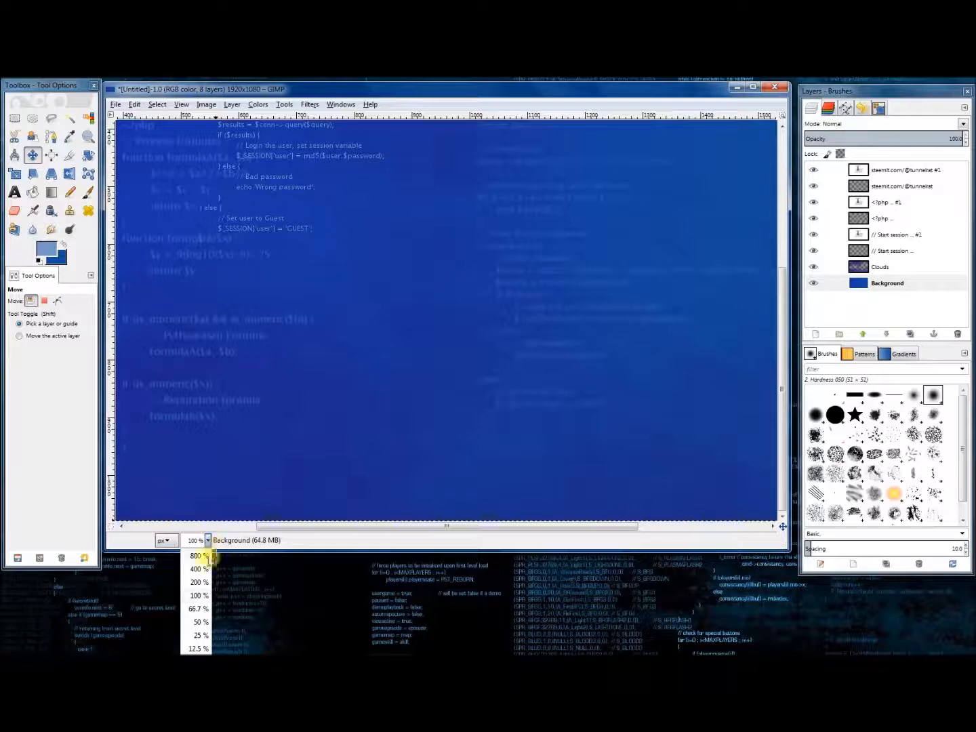
pyautogui.click(198, 622)
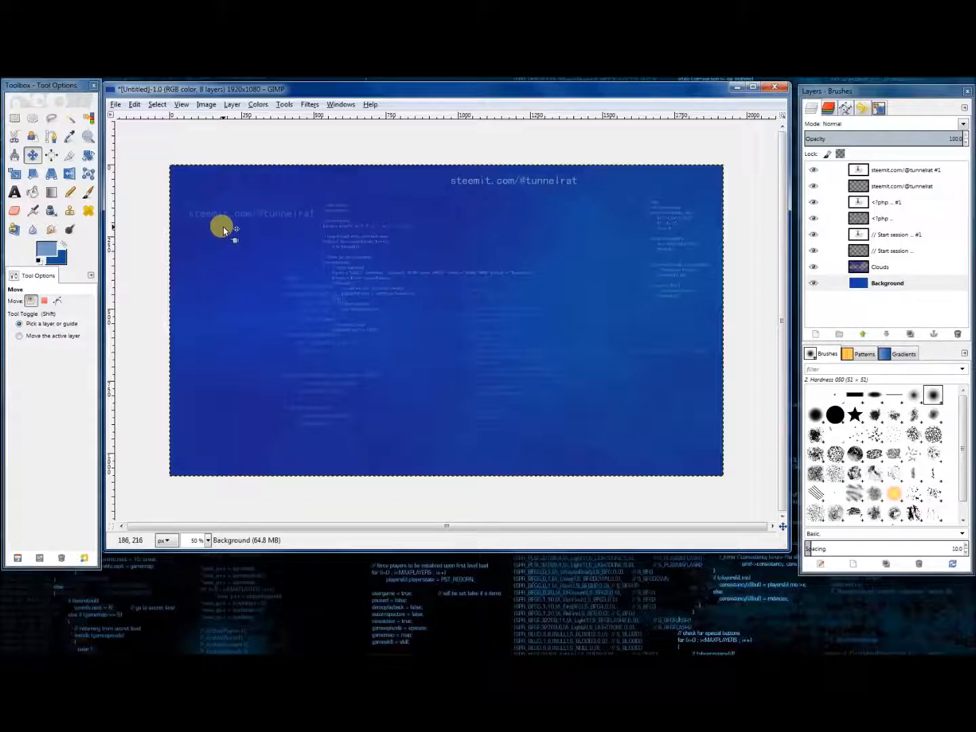
# Step: Save the layered image as CodeBG.xcf in the Documents folder
pyautogui.click(117, 108)
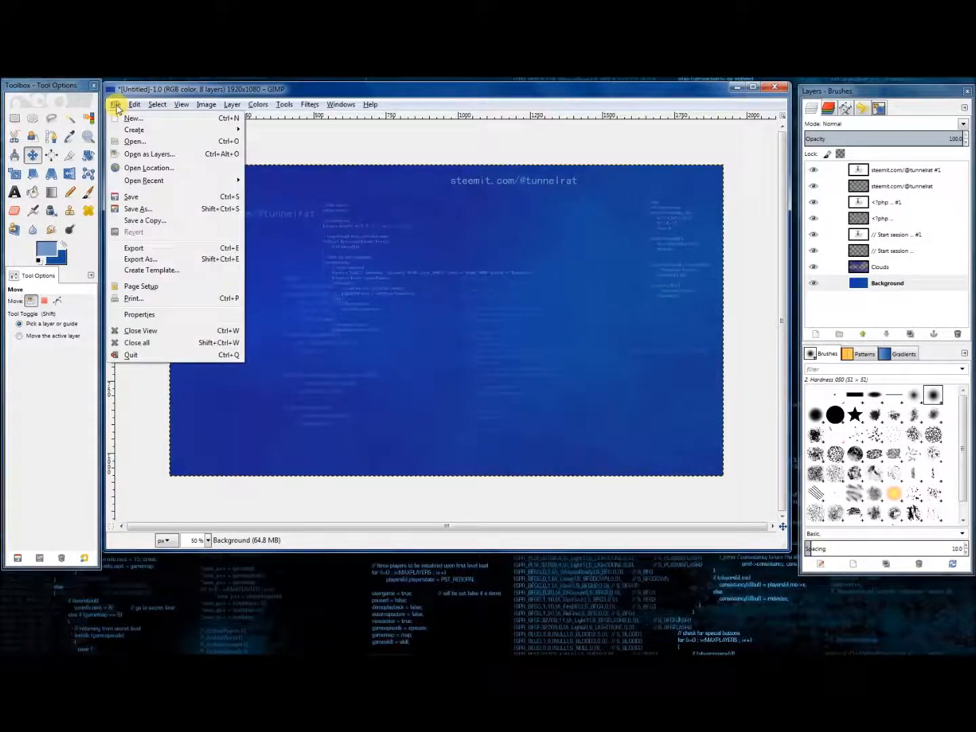
pyautogui.click(143, 197)
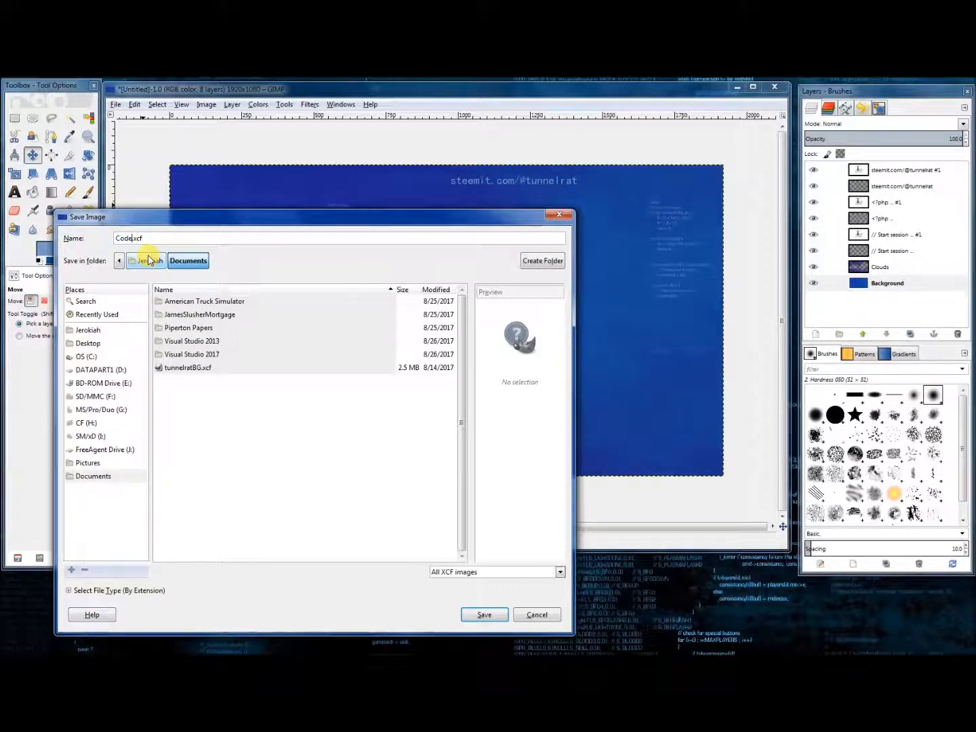
pyautogui.press('Return')
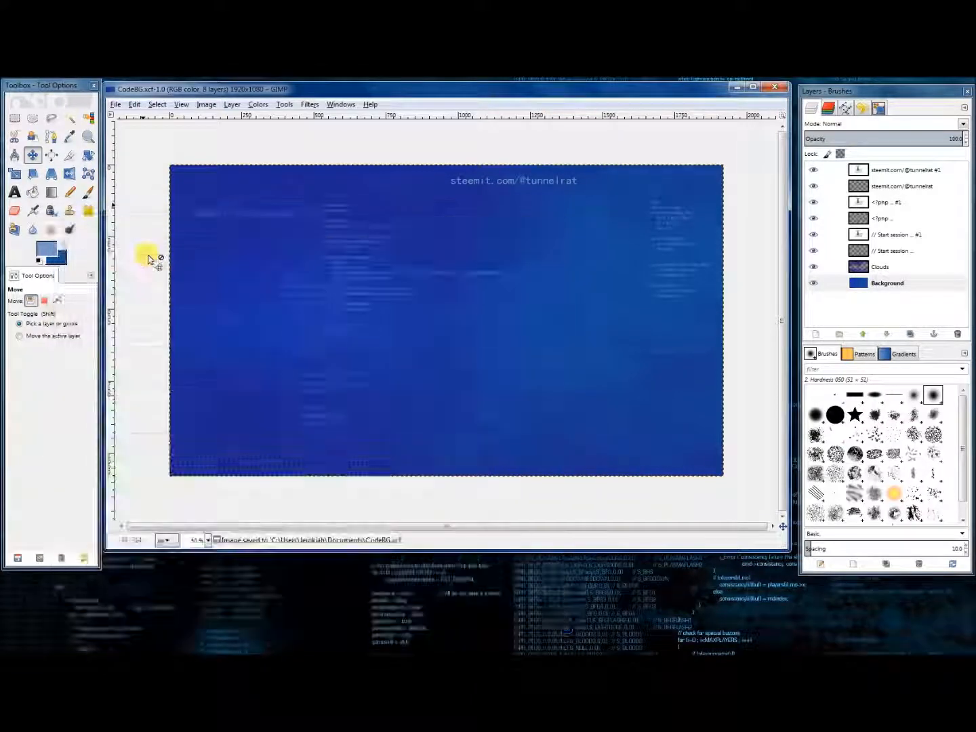
# Step: Export the image as CodeBG.jpg to the Documents folder with JPEG quality 90
pyautogui.click(117, 107)
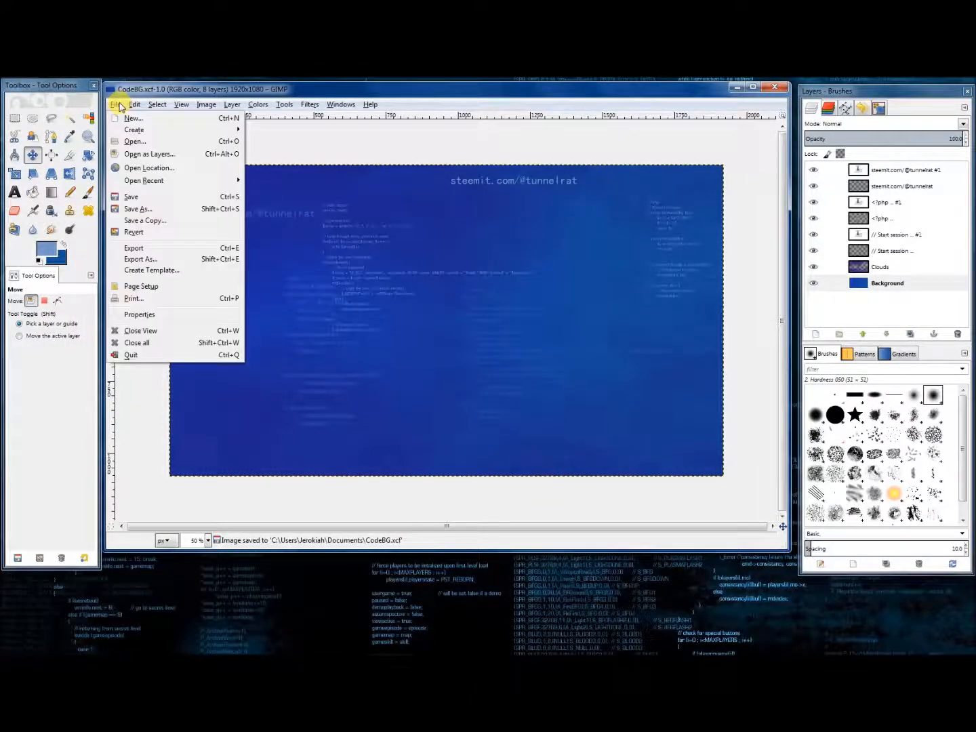
pyautogui.click(129, 248)
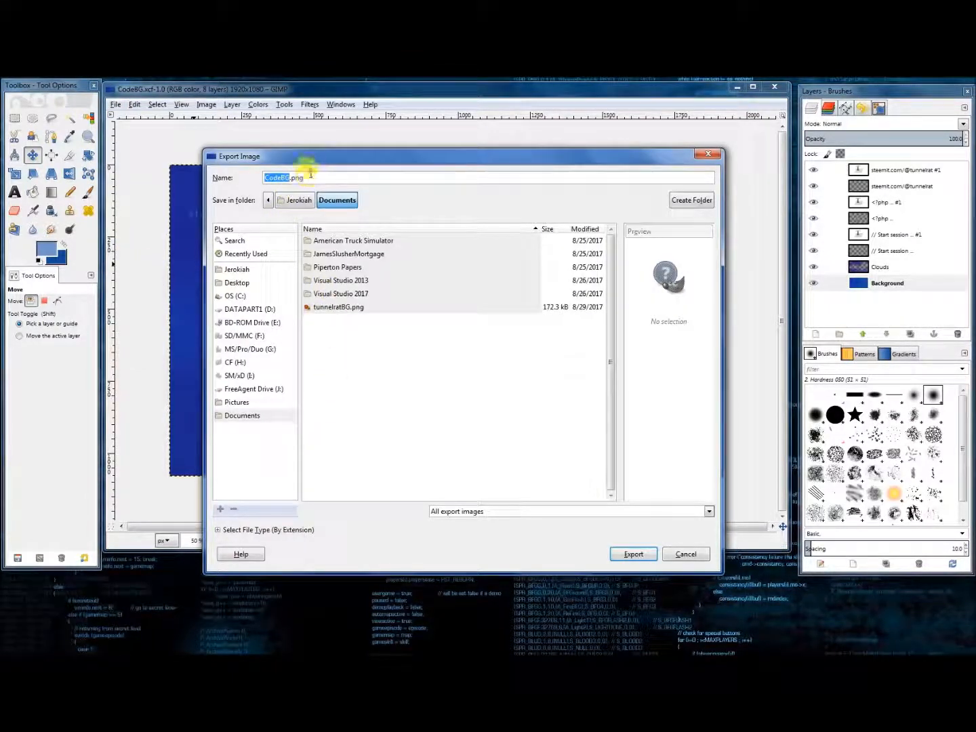
pyautogui.press('BackSpace')
pyautogui.press('BackSpace')
pyautogui.click(224, 530)
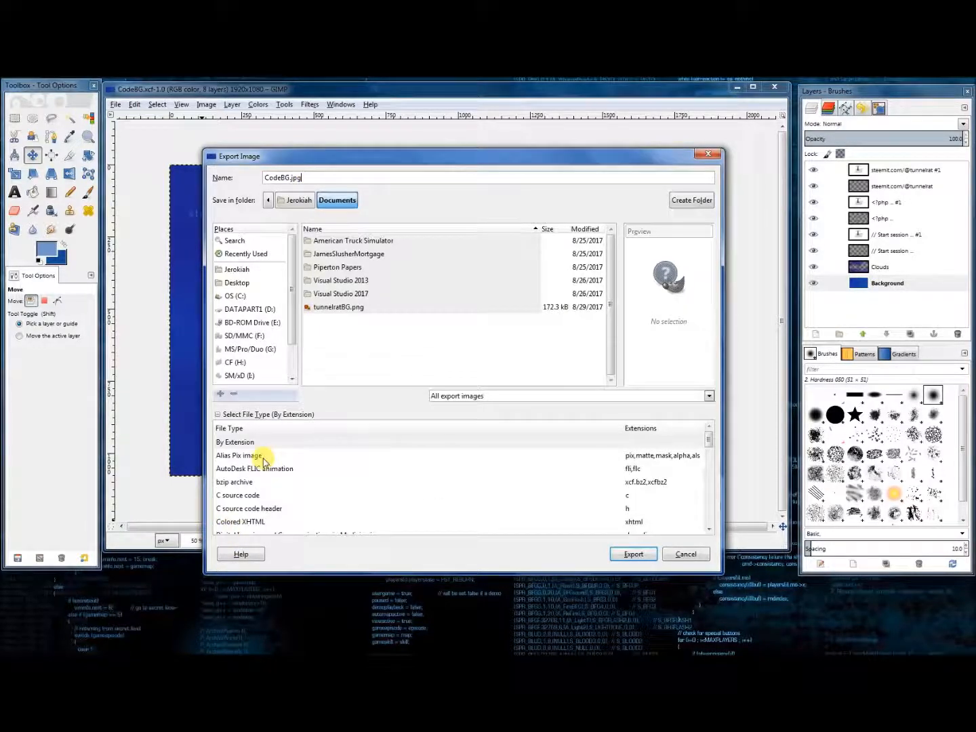
pyautogui.click(253, 415)
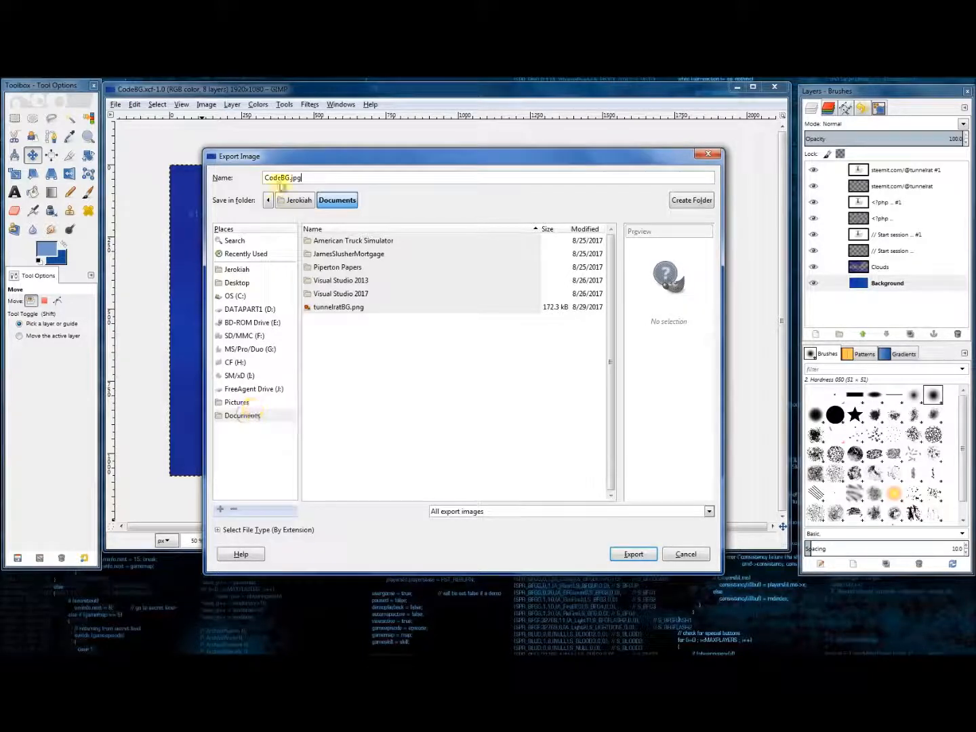
pyautogui.click(635, 554)
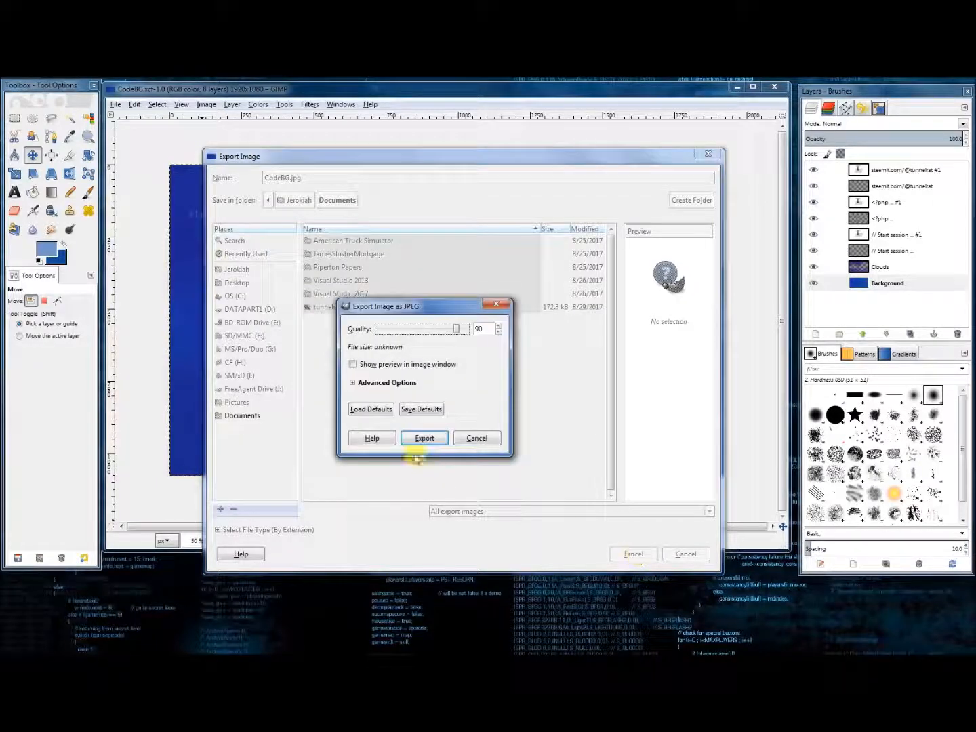
pyautogui.click(420, 407)
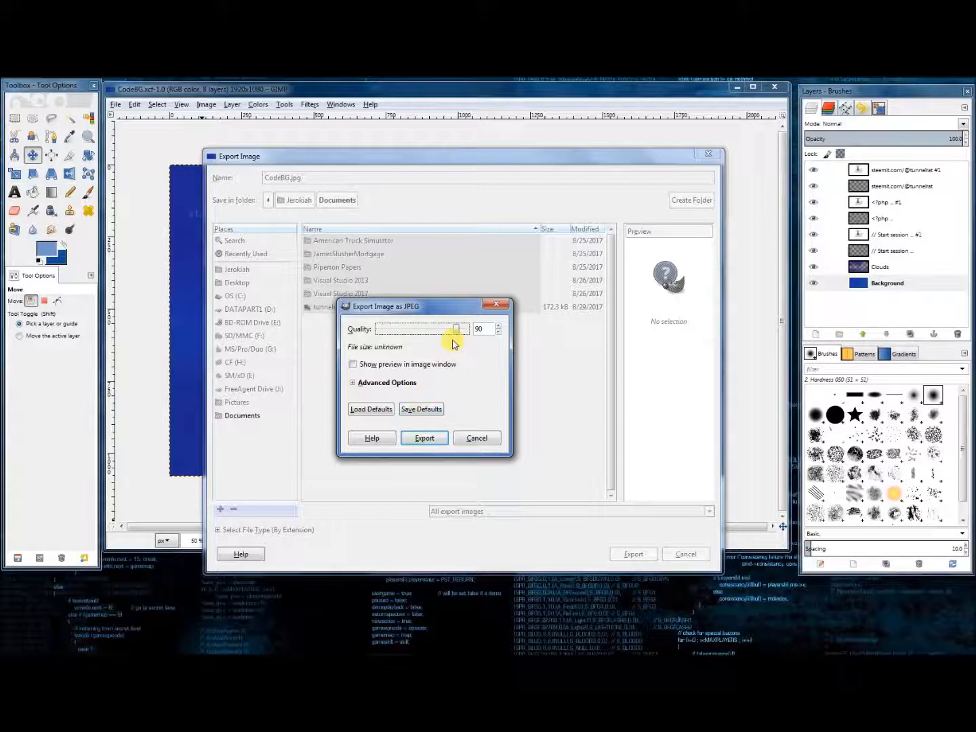
pyautogui.click(413, 440)
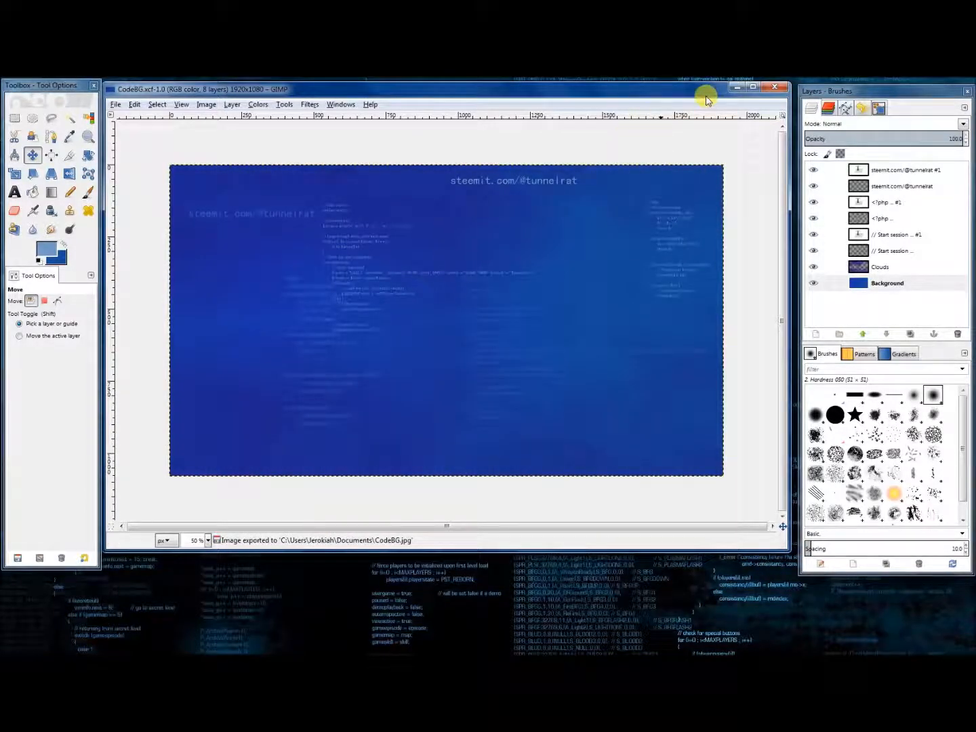
# Step: Minimize the GIMP window and open the Documents library in Windows Explorer
pyautogui.click(734, 87)
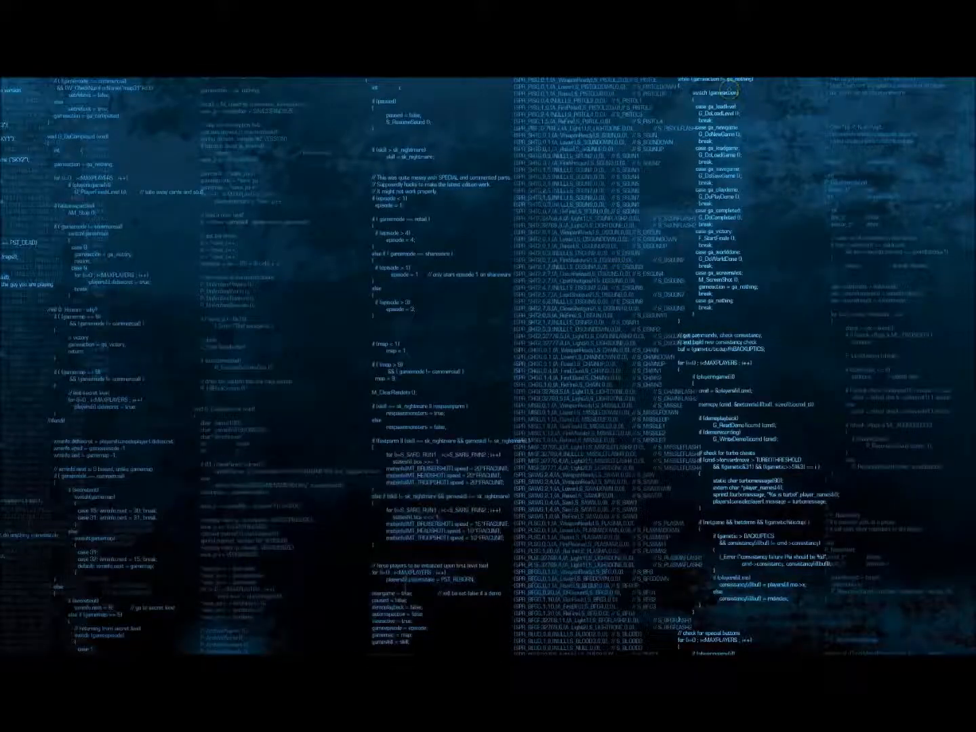
pyautogui.press('super+e')
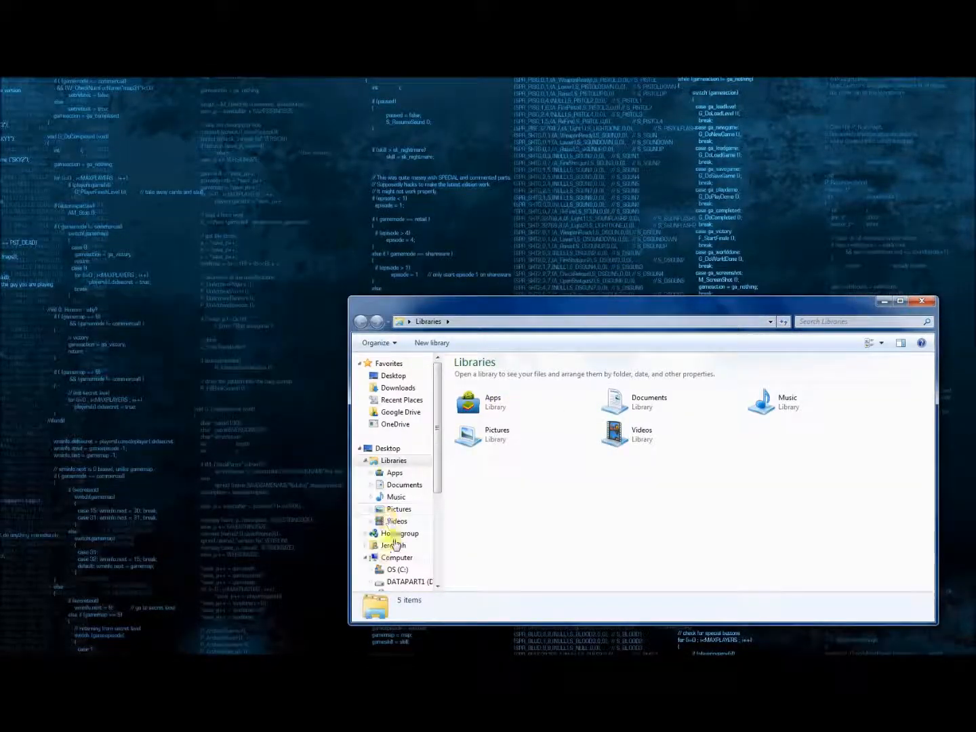
pyautogui.click(393, 582)
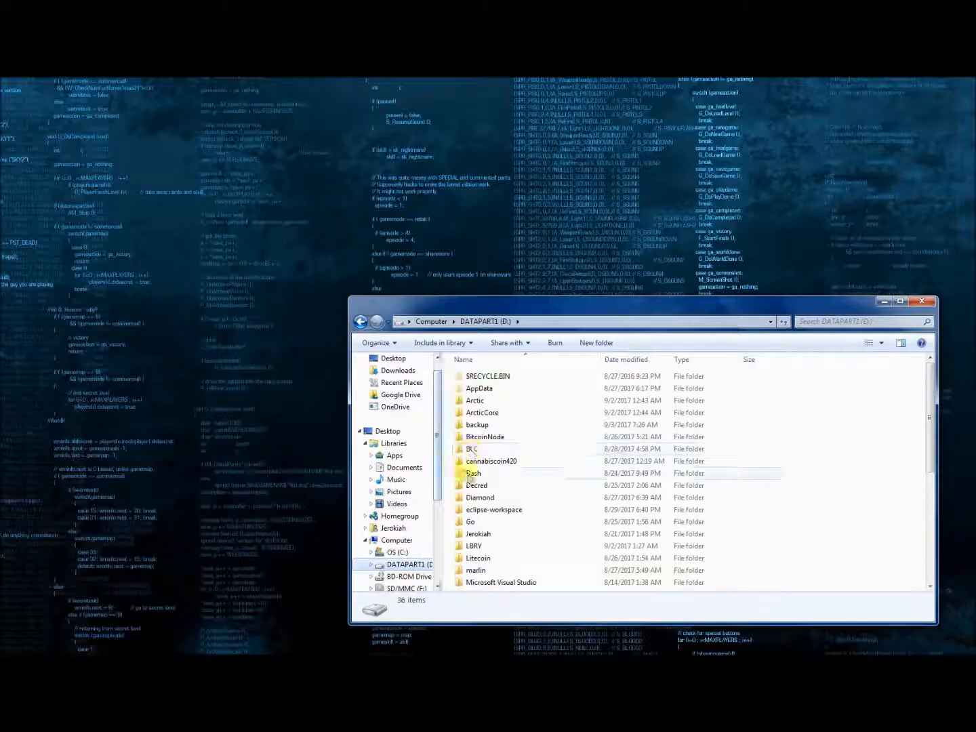
pyautogui.doubleClick(474, 534)
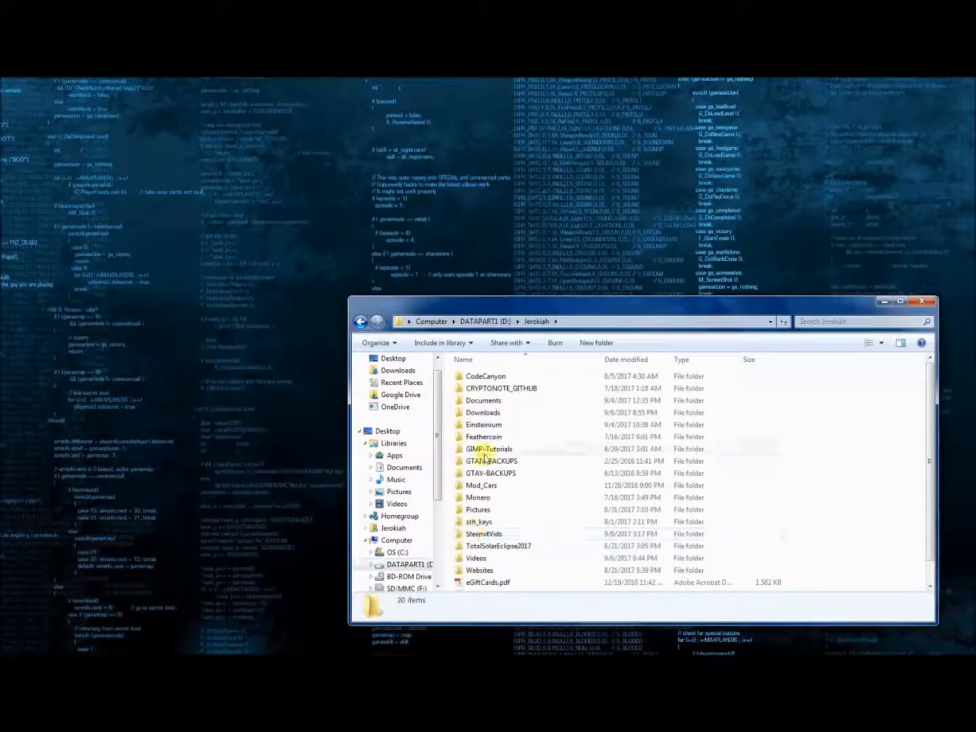
pyautogui.click(399, 458)
pyautogui.click(403, 469)
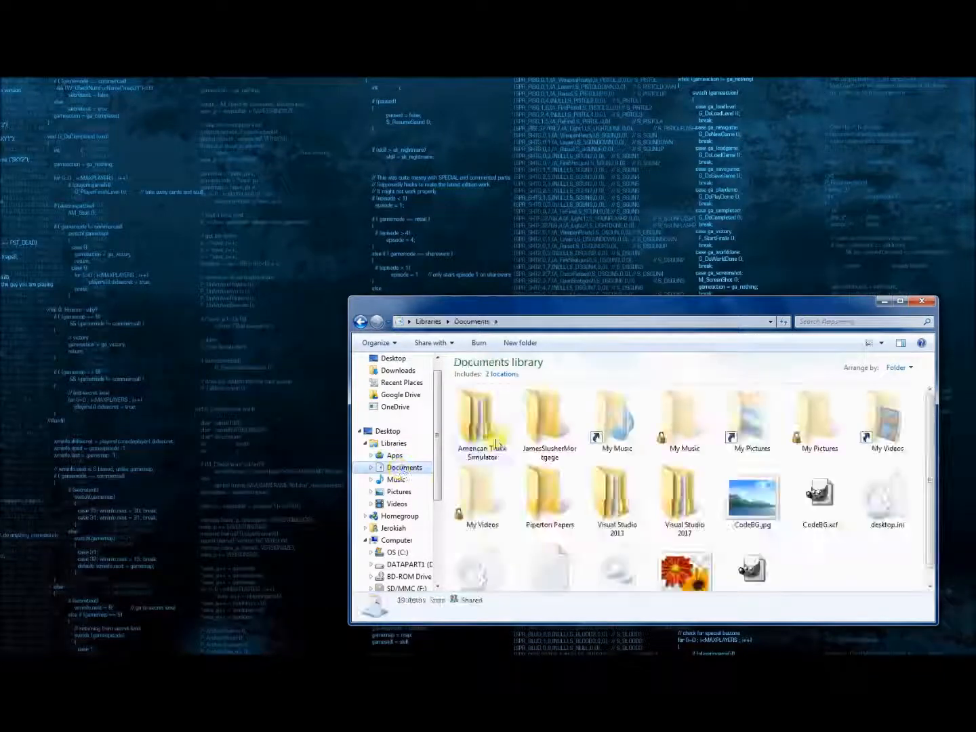
# Step: Set CodeBG.jpg as the desktop background and close the Documents library window
pyautogui.click(751, 515)
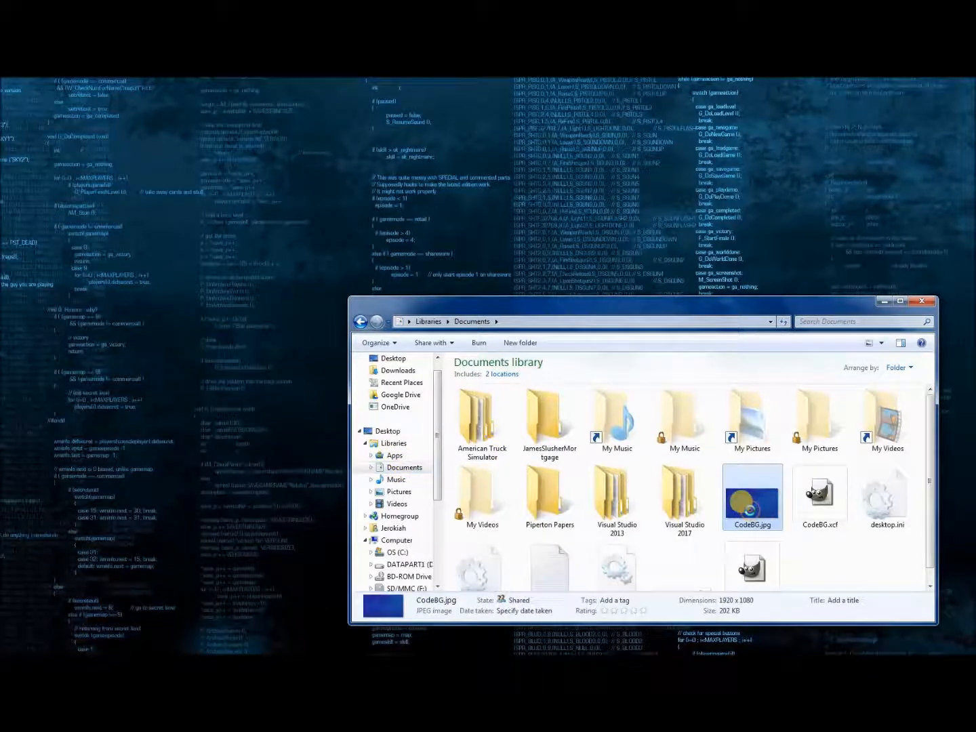
pyautogui.rightClick(746, 514)
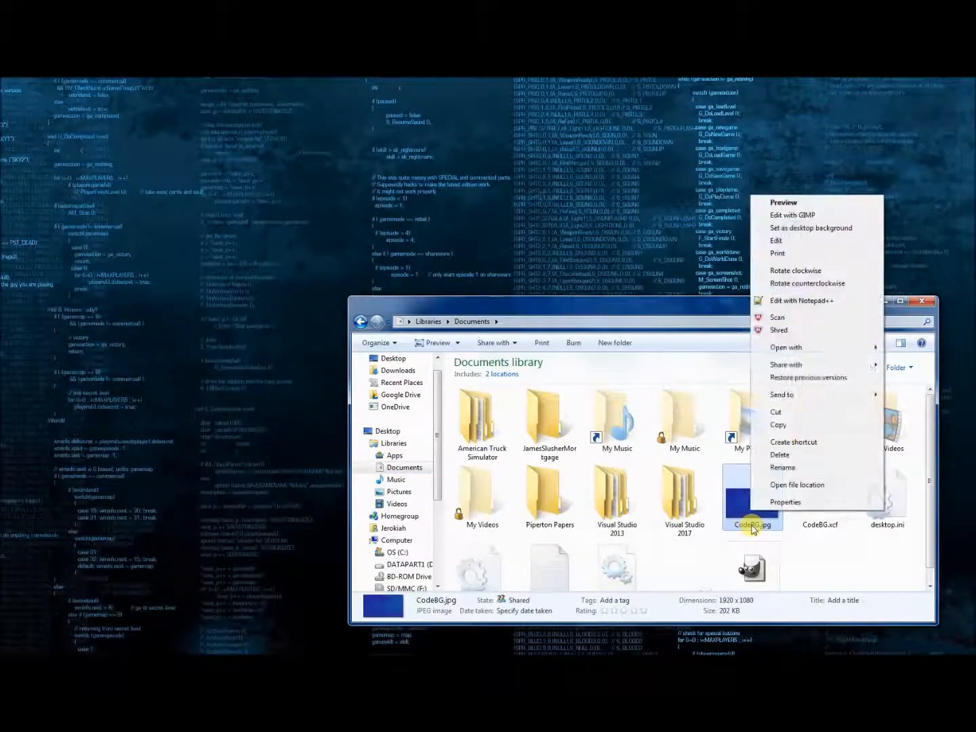
pyautogui.click(808, 229)
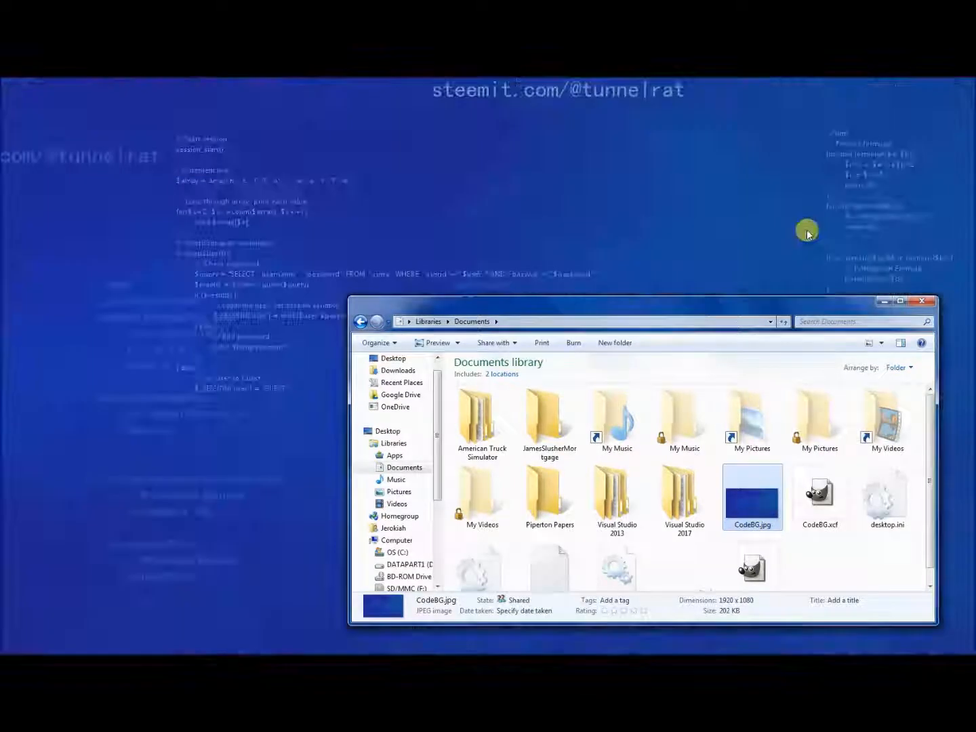
pyautogui.click(923, 303)
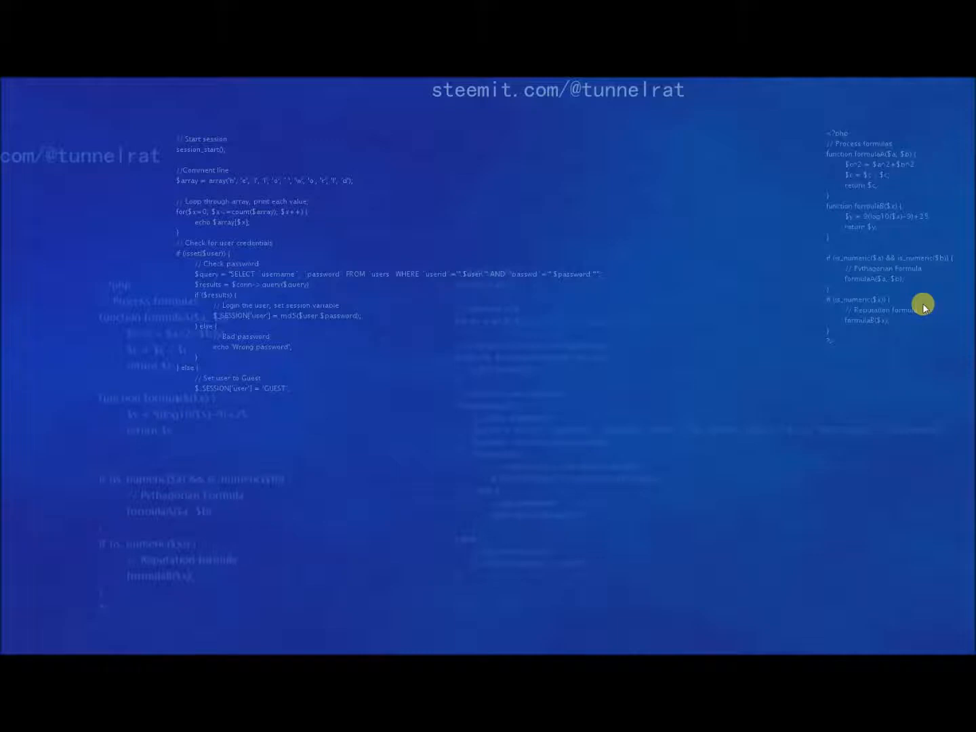